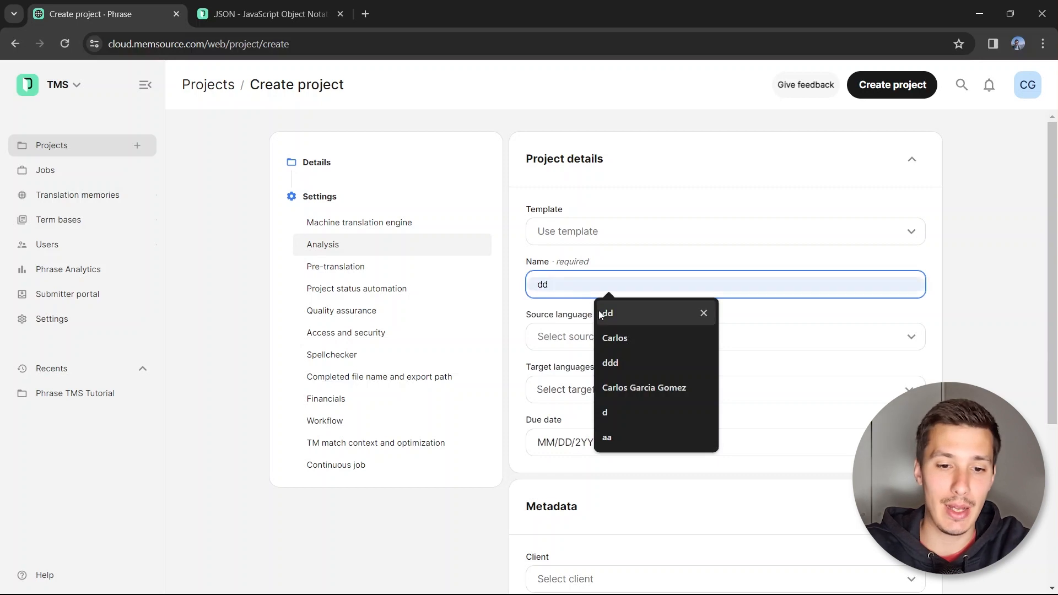
Step: Name the new project "Phrase TMS Tutorial"
type("T")
key("BackSpace")
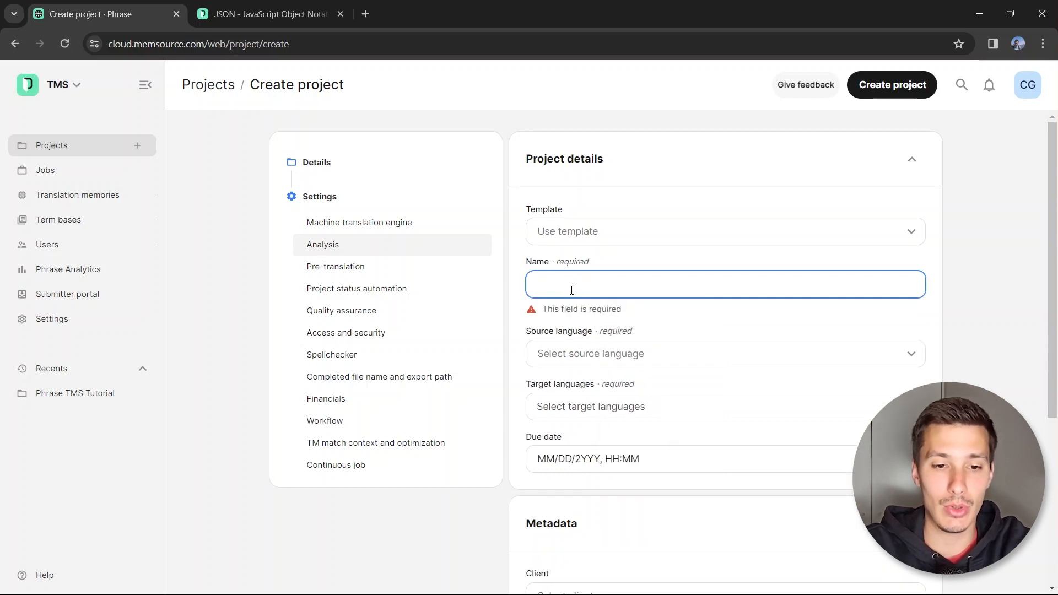
type("Phrase")
key("Down")
key("Down")
key("Tab")
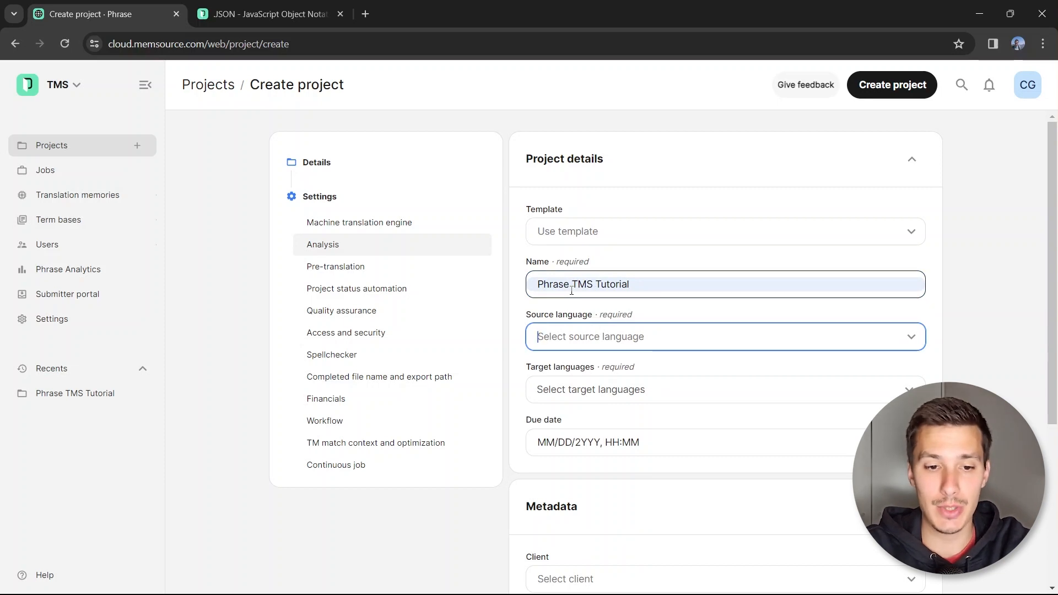
Step: Set the project's source language to English (United States) and its target language to Spanish (Spain)
type("en-us")
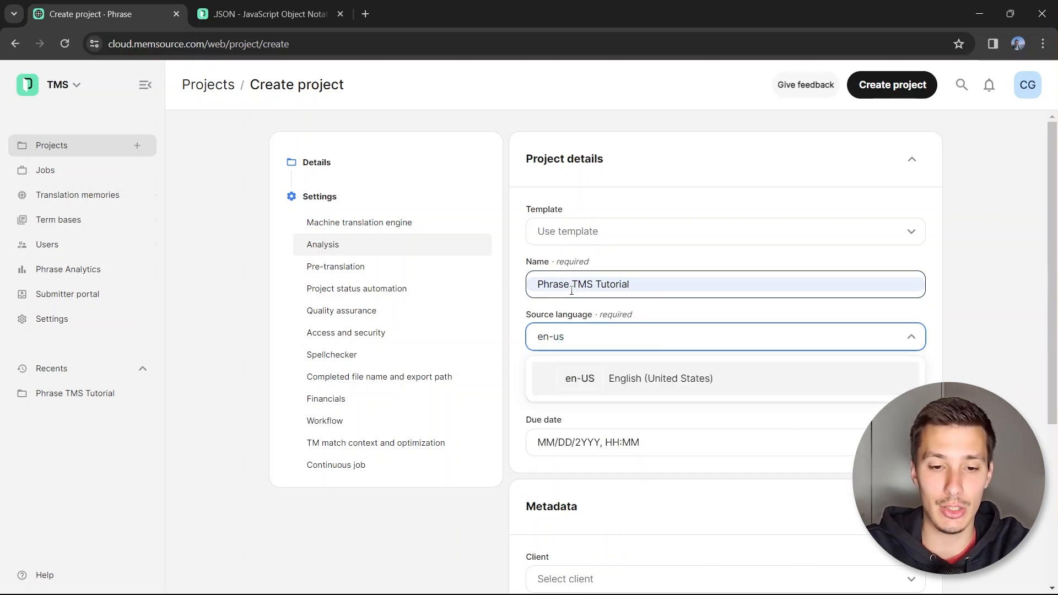
left_click(626, 388)
left_click(626, 389)
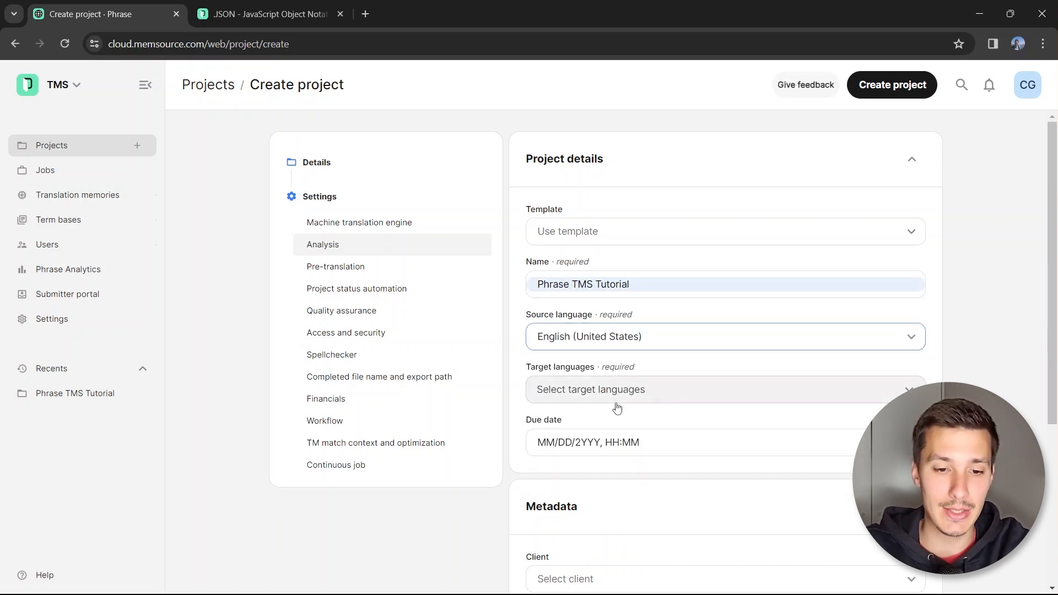
type("es-es")
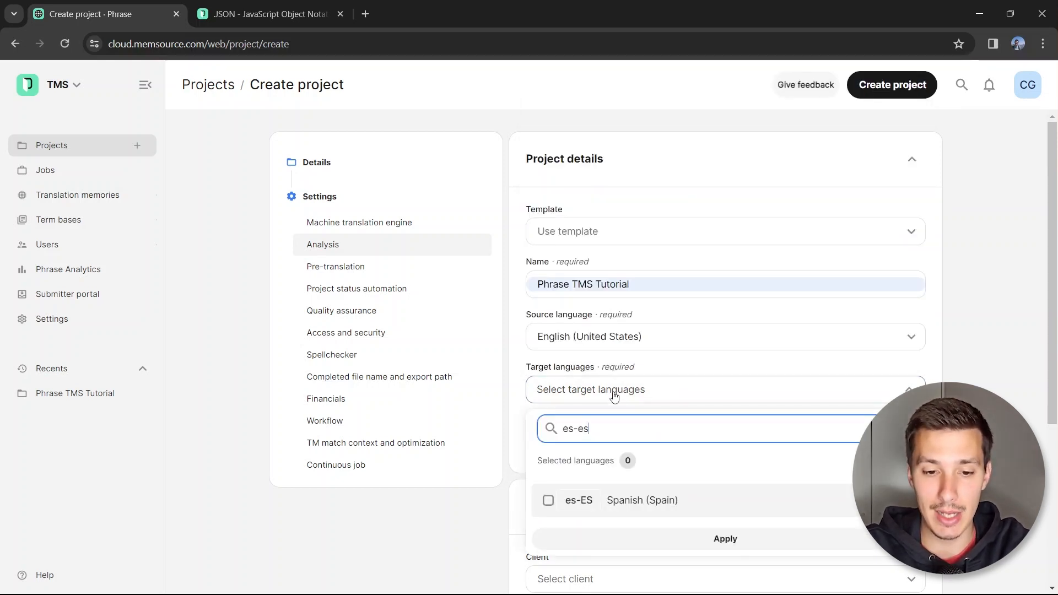
key("Return")
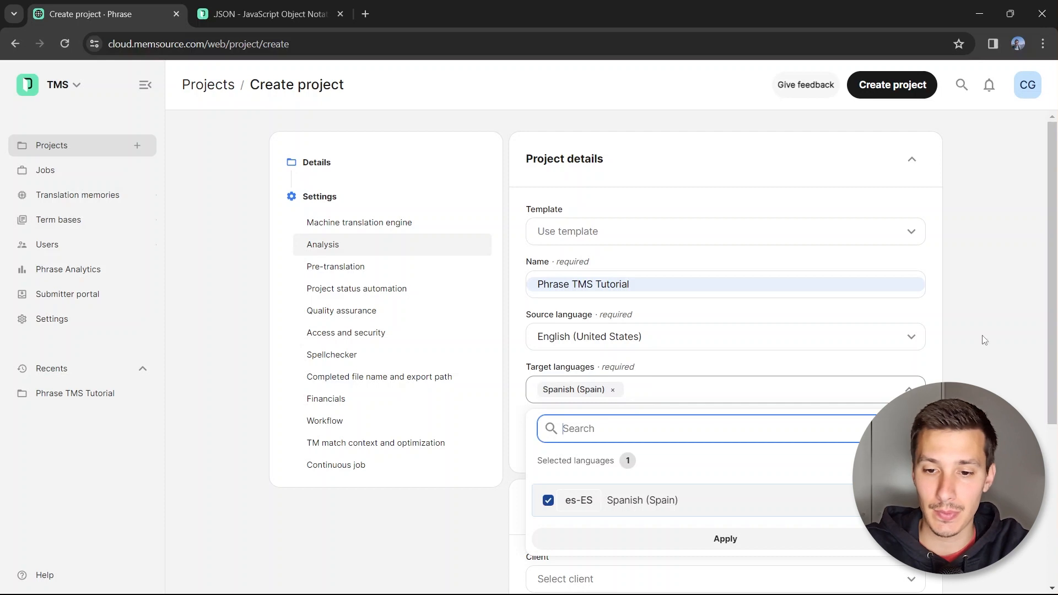
left_click(992, 353)
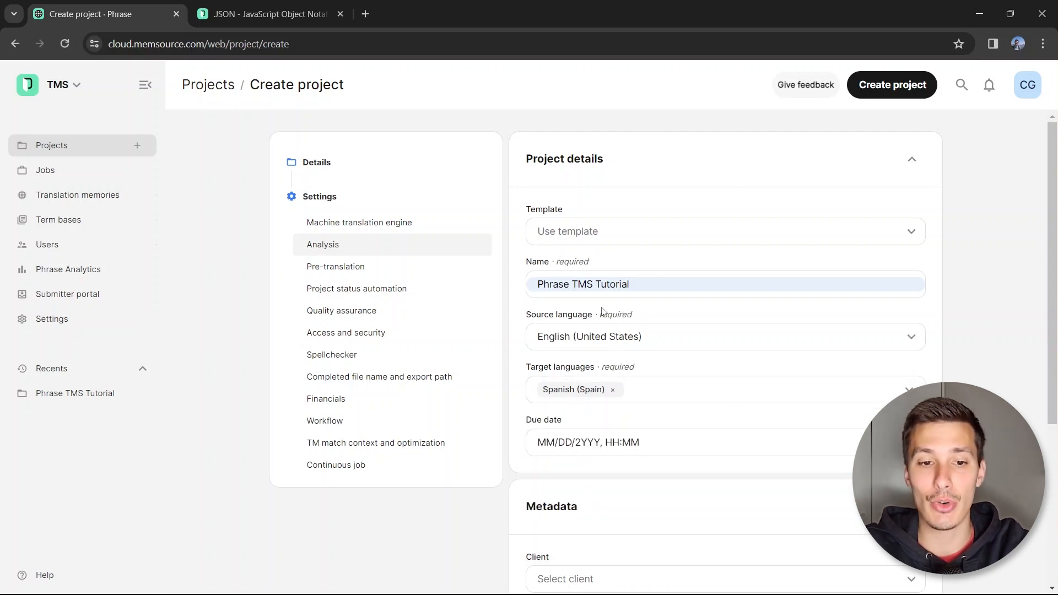
Step: Disable the Phrase Language AI machine translation engine for the project
left_click(348, 272)
left_click(344, 226)
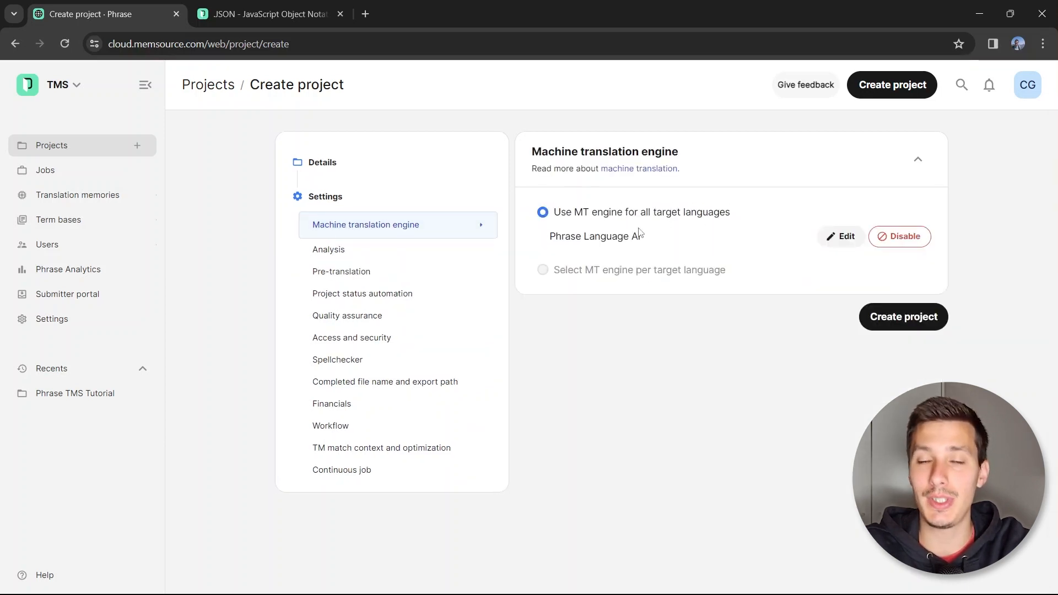
left_click(911, 239)
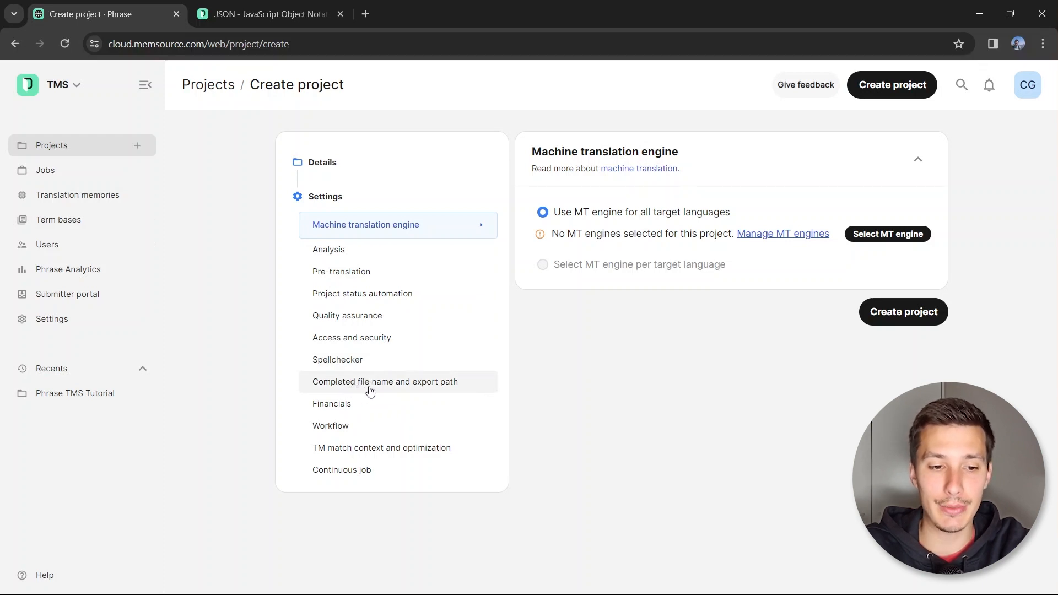
Step: Set the naming rule for completed files to {path}/{fileName}_{targetLang} and create the project
left_click(407, 389)
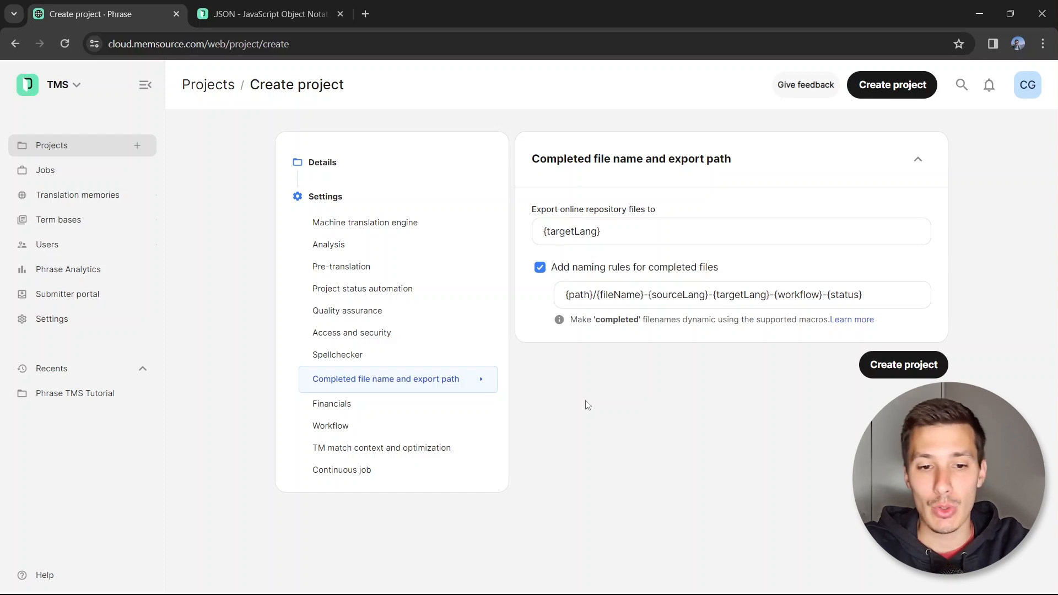
left_click(599, 297)
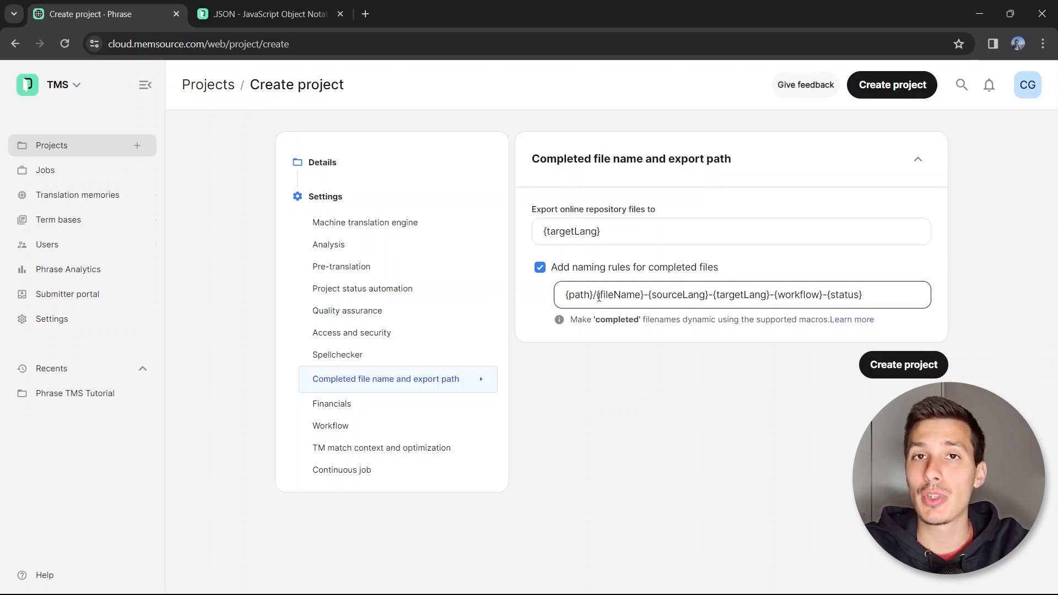
left_click_drag(596, 296, 855, 296)
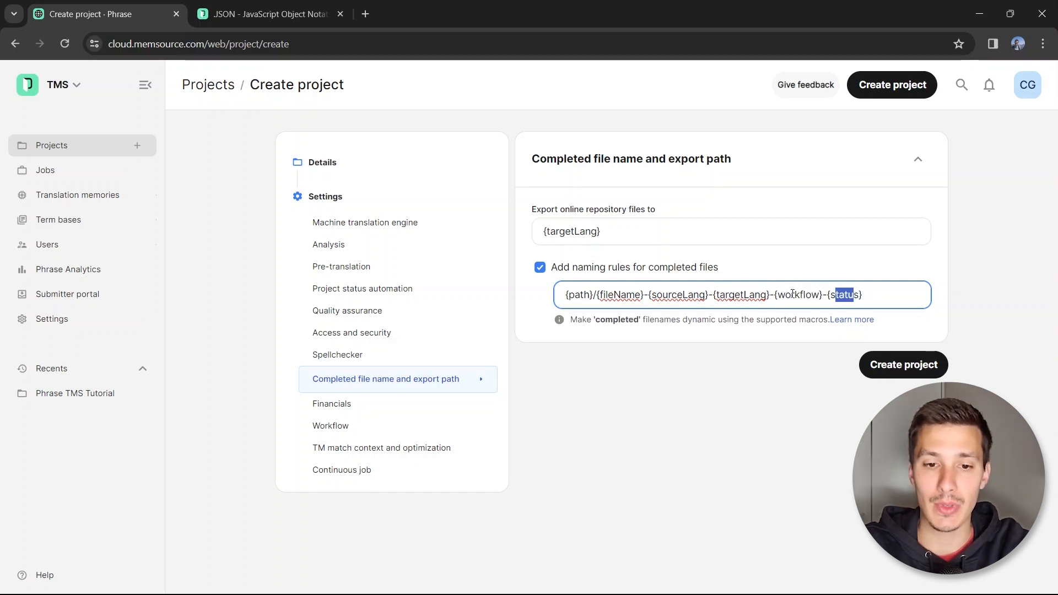
left_click(645, 296)
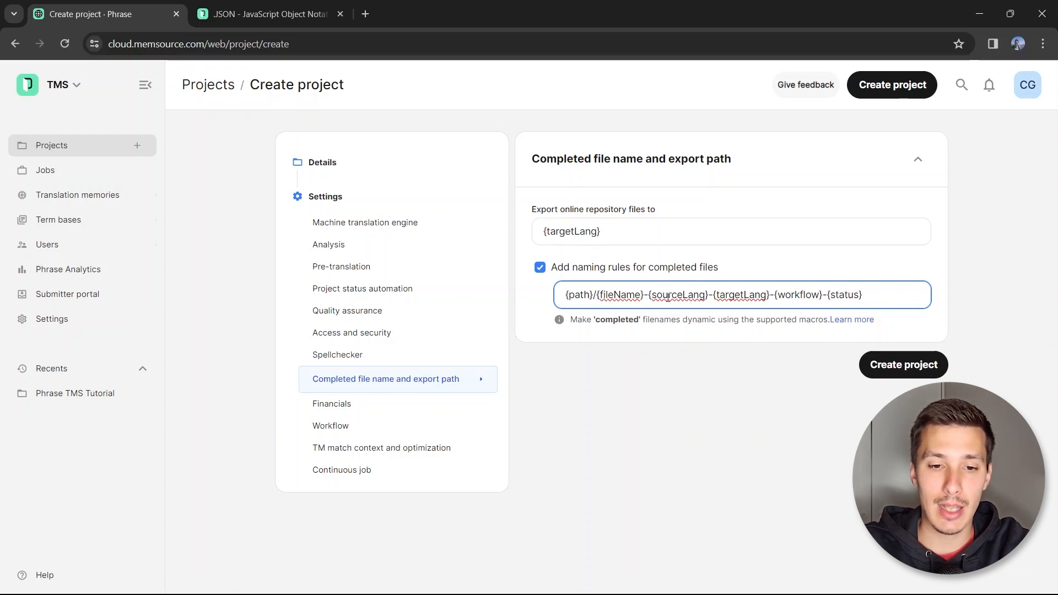
left_click(714, 294, "shift")
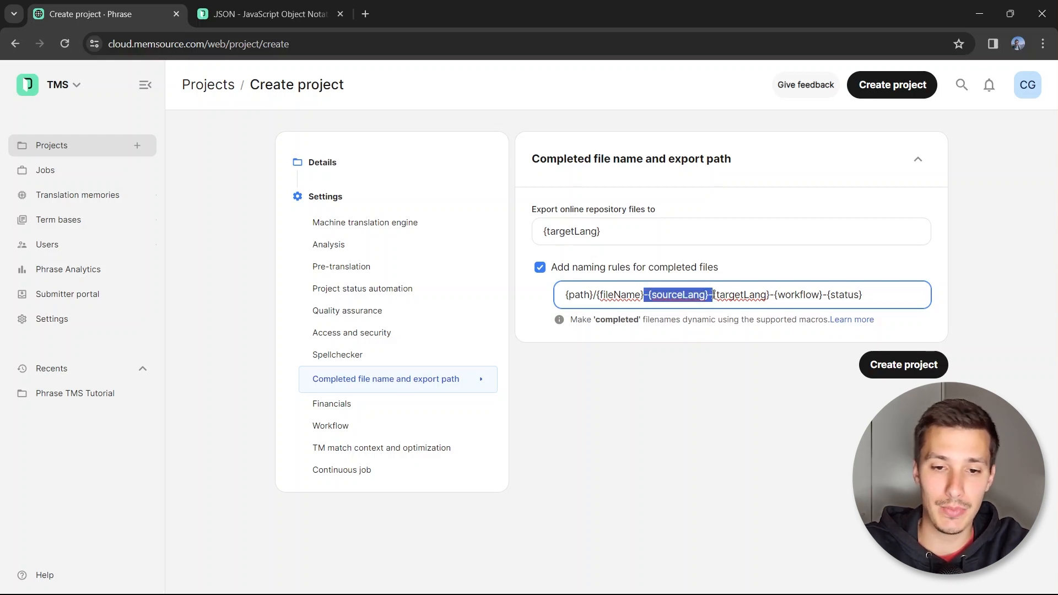
type("_")
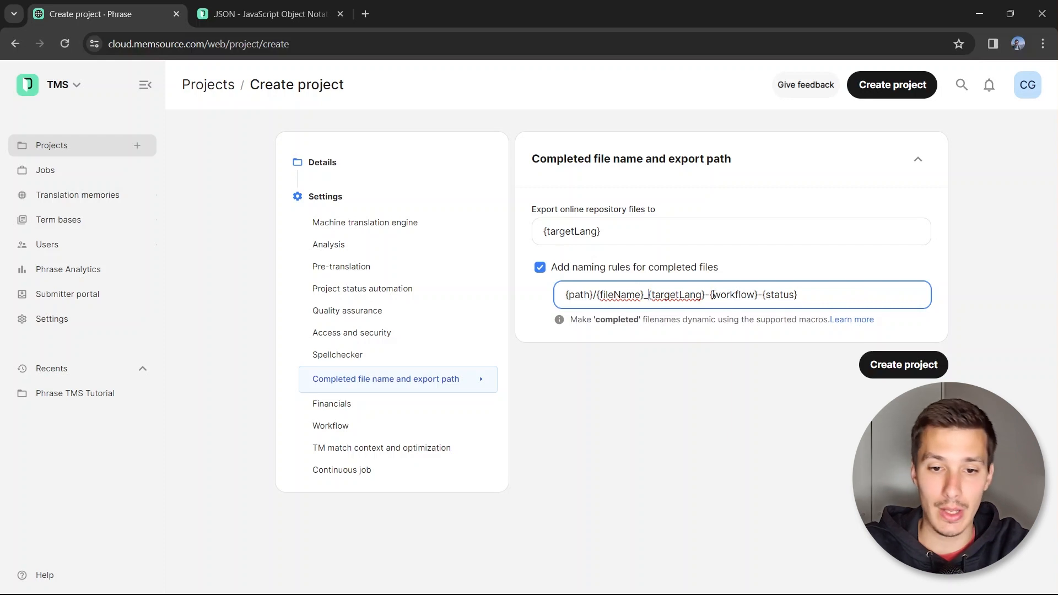
left_click_drag(707, 296, 818, 298)
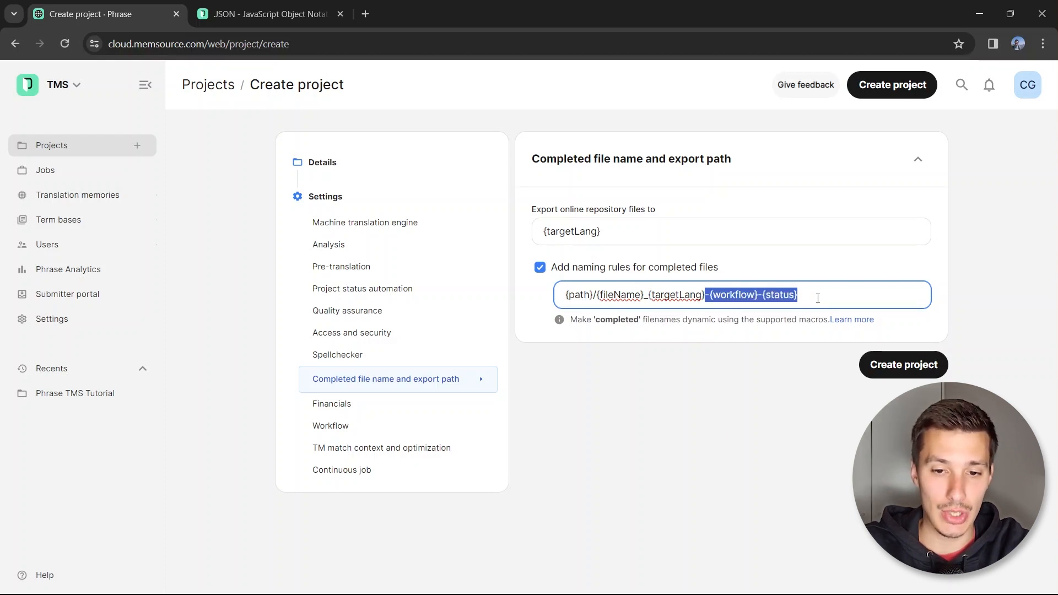
key("BackSpace")
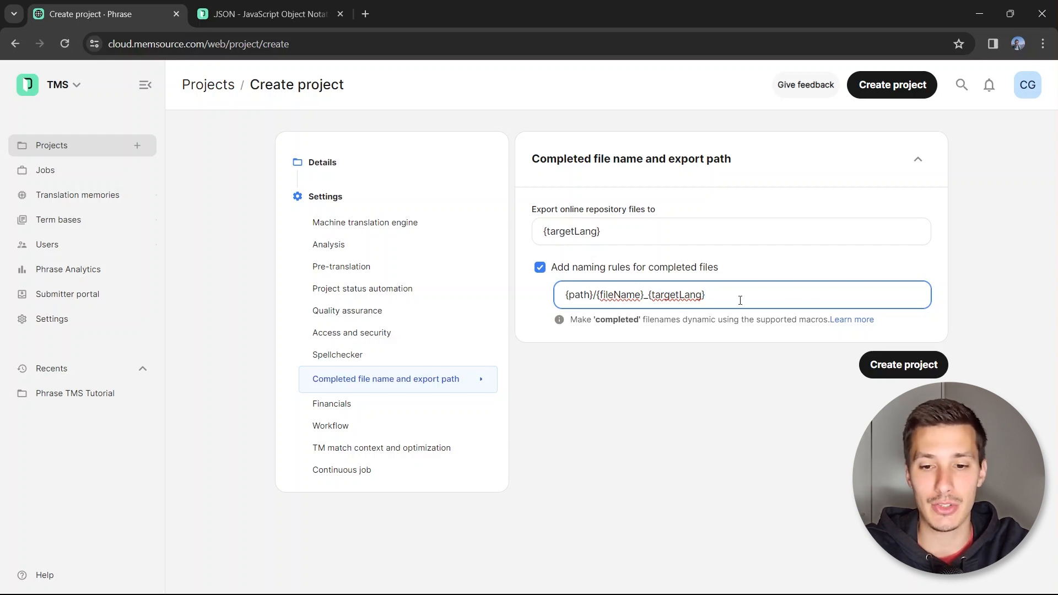
left_click(902, 366)
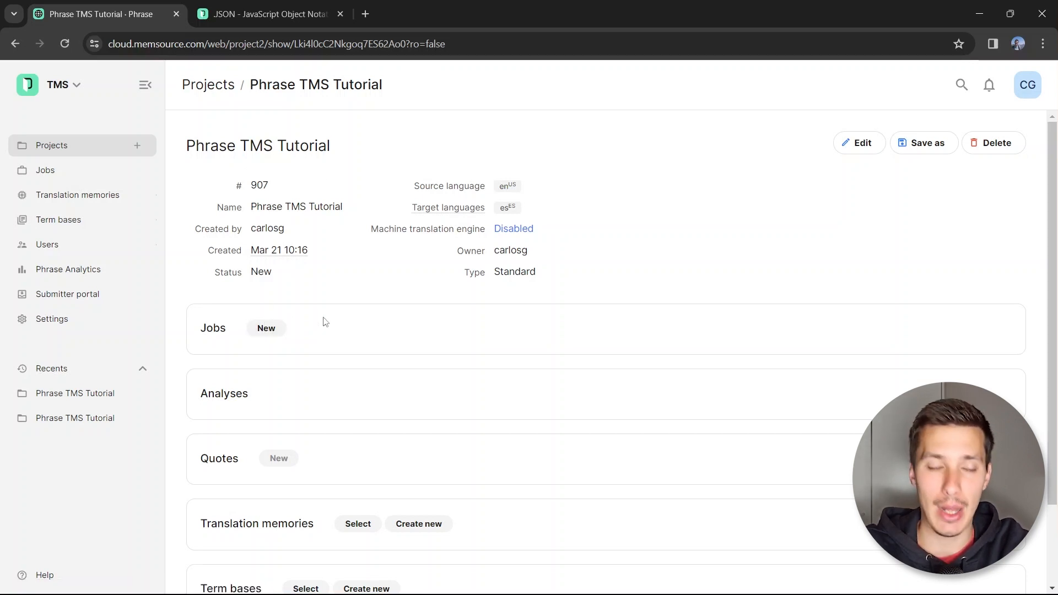
Step: Switch to messages.json in Notepad++ and examine how the enrollment object is nested inside the notifications object
key("alt+Tab")
key("alt+Tab")
key("alt+Tab")
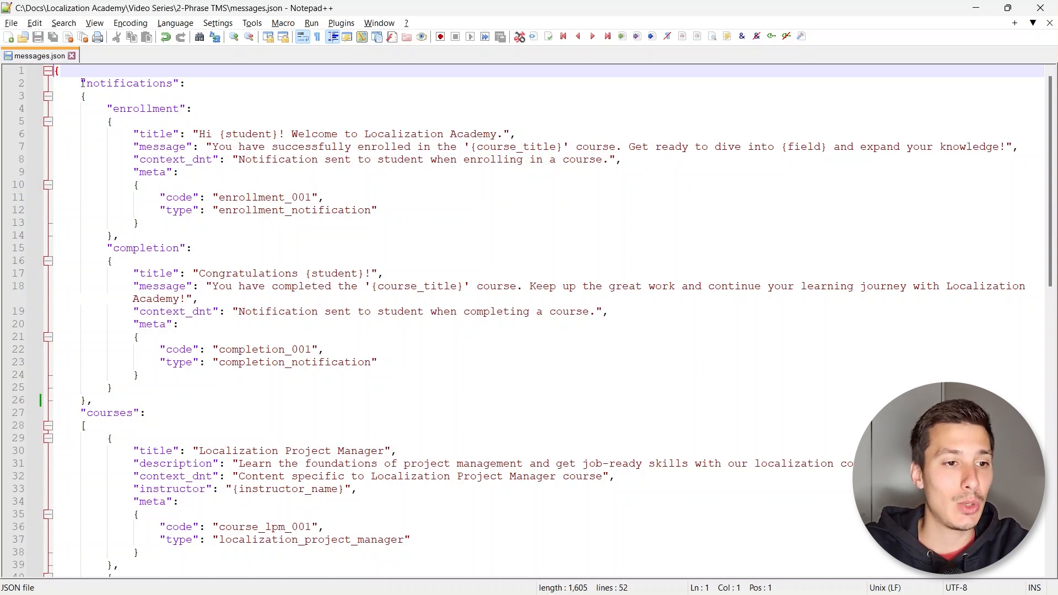
left_click_drag(82, 83, 179, 83)
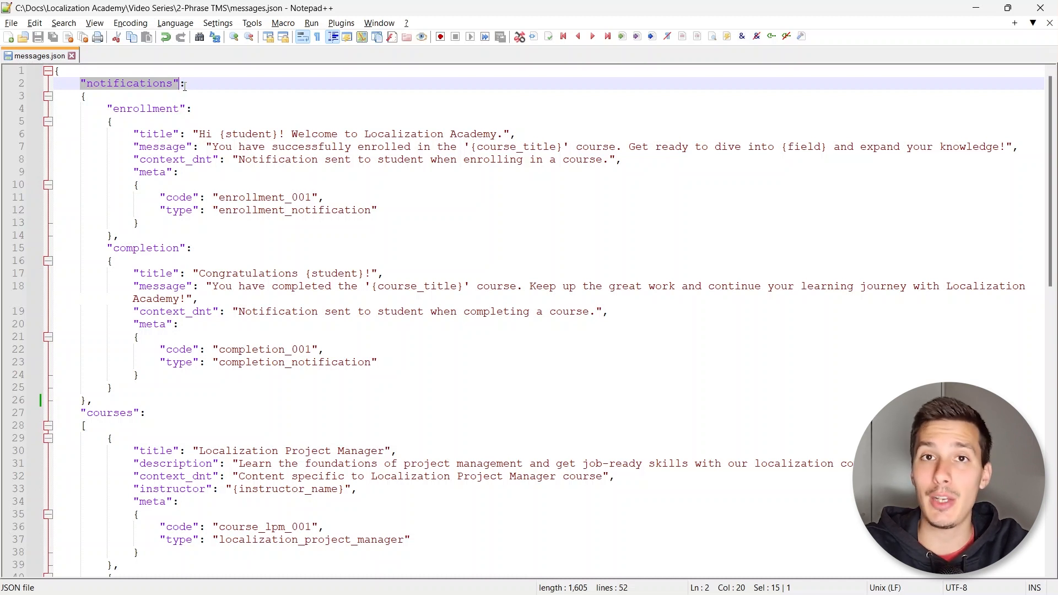
left_click_drag(185, 86, 180, 84)
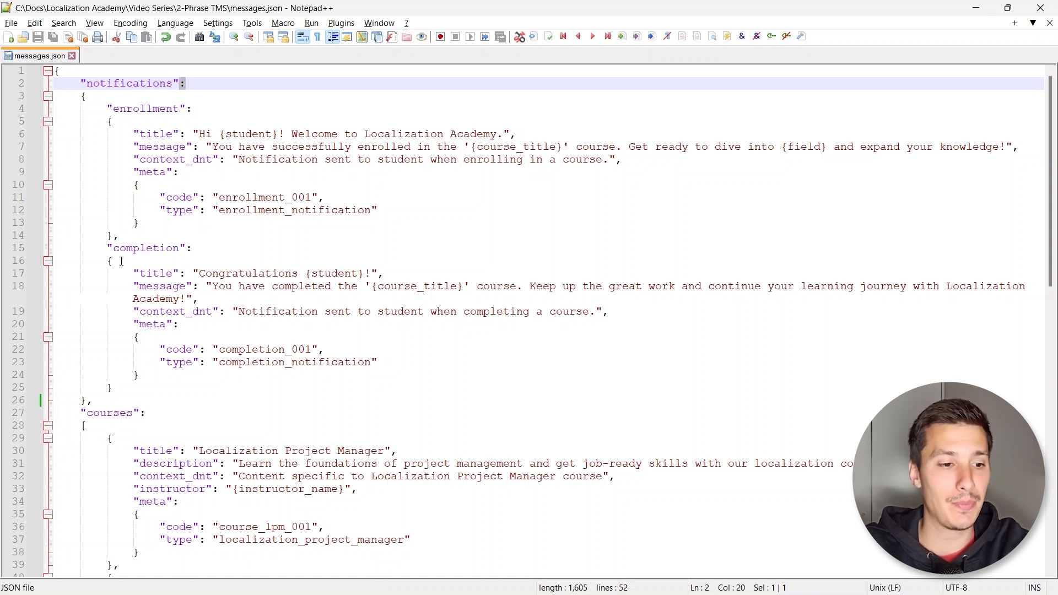
left_click_drag(87, 402, 49, 100)
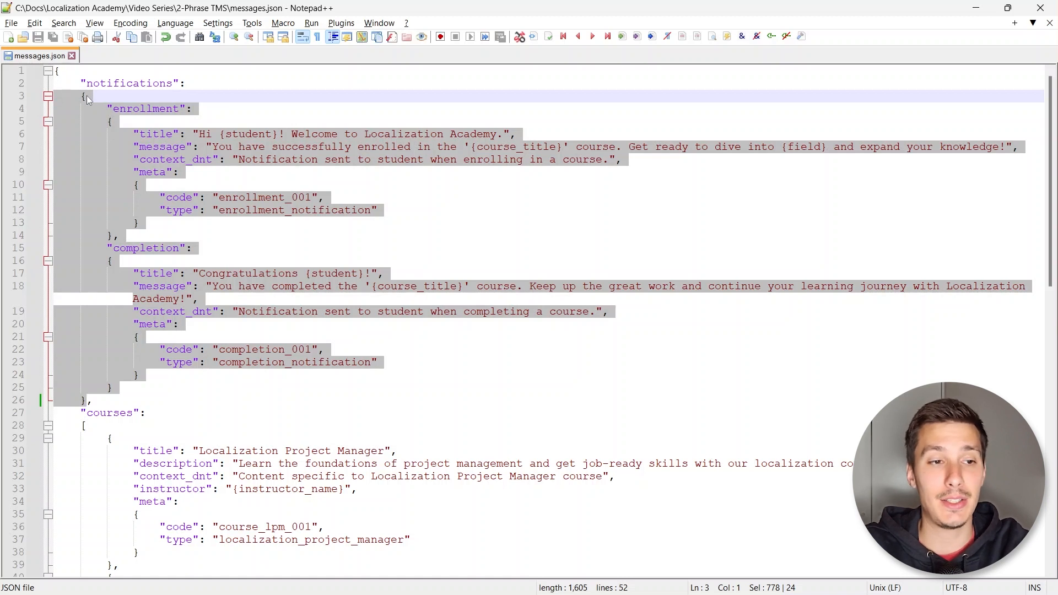
left_click(126, 109)
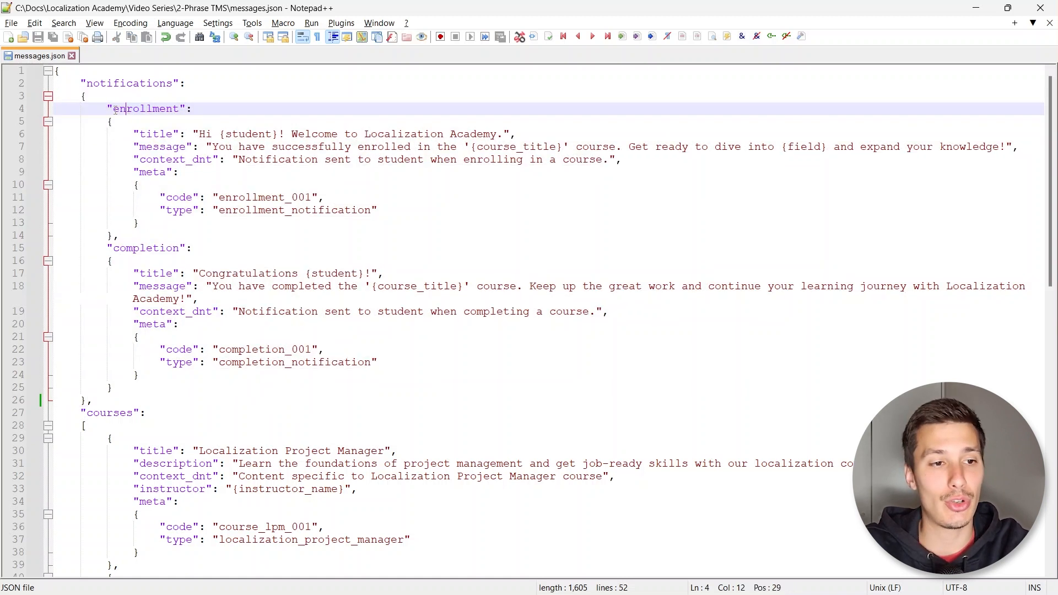
left_click_drag(108, 106, 187, 110)
left_click_drag(86, 82, 166, 83)
left_click_drag(113, 106, 186, 110)
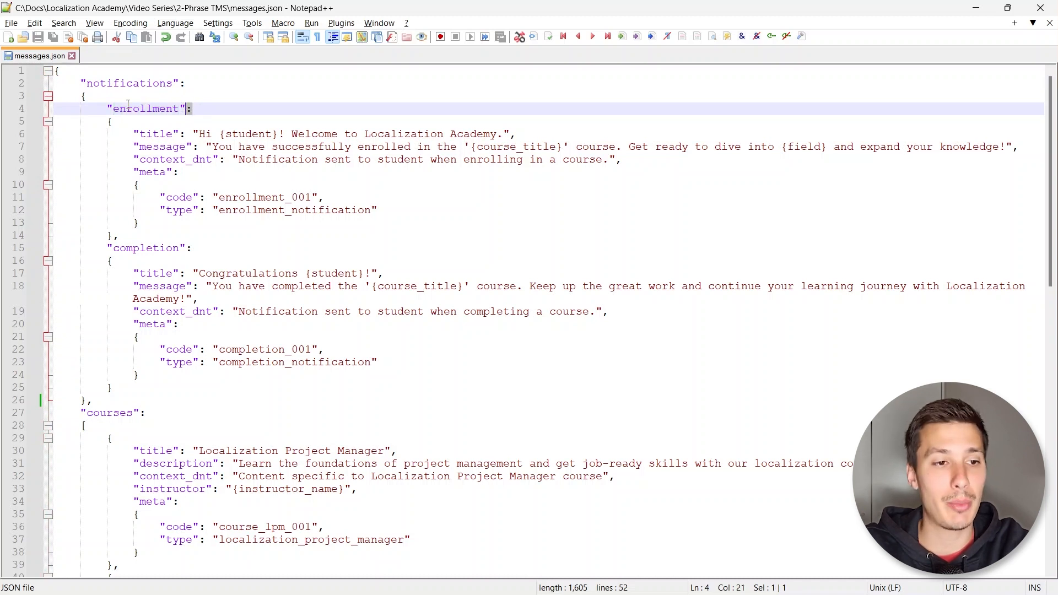
left_click_drag(113, 108, 179, 109)
left_click_drag(120, 235, 47, 122)
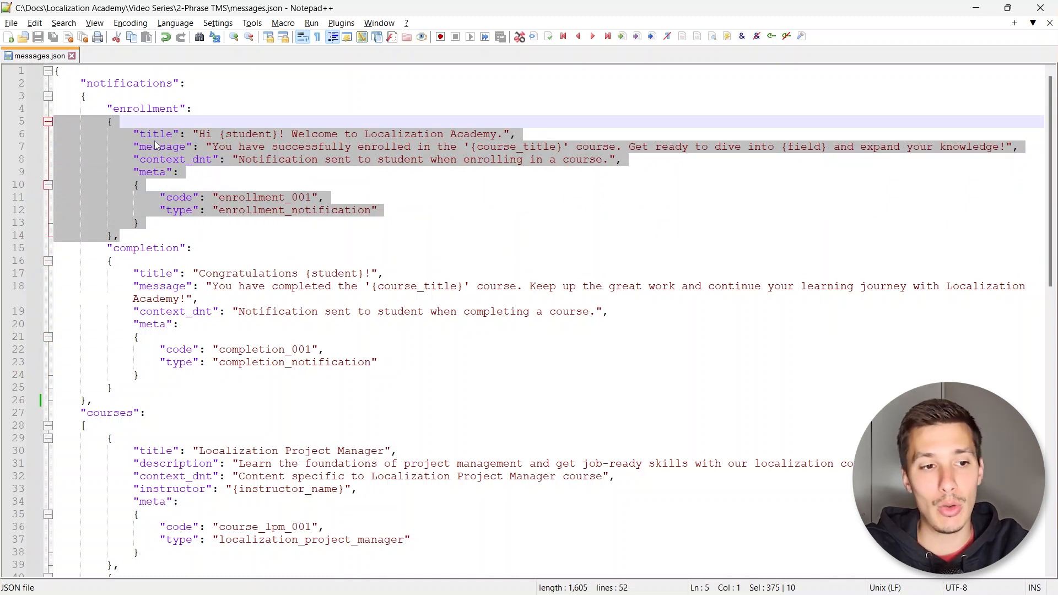
Step: Examine the title and message keys and their text values in the enrollment notification
left_click_drag(133, 134, 180, 134)
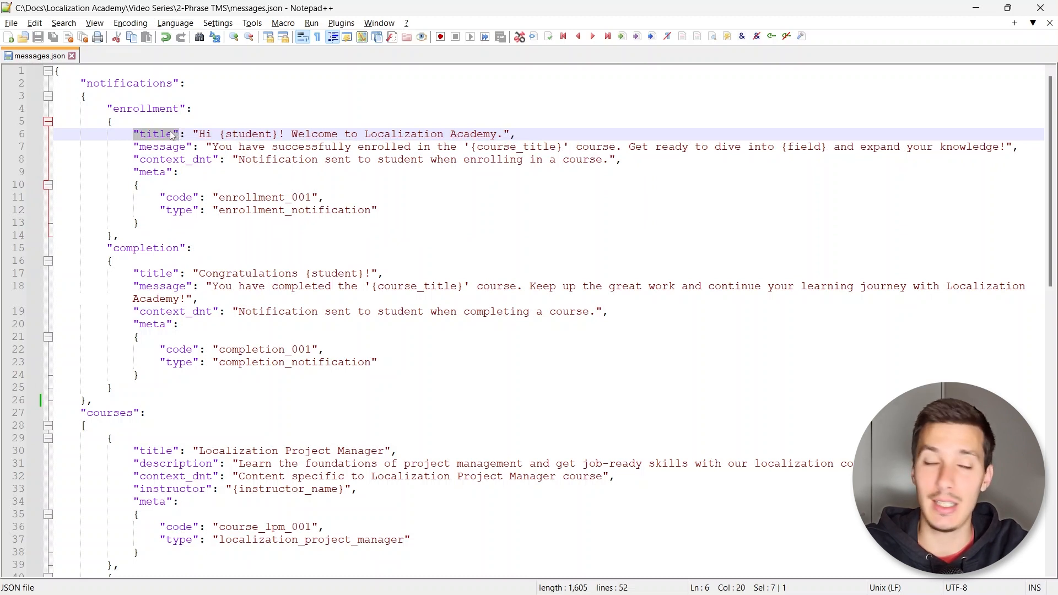
left_click(127, 110)
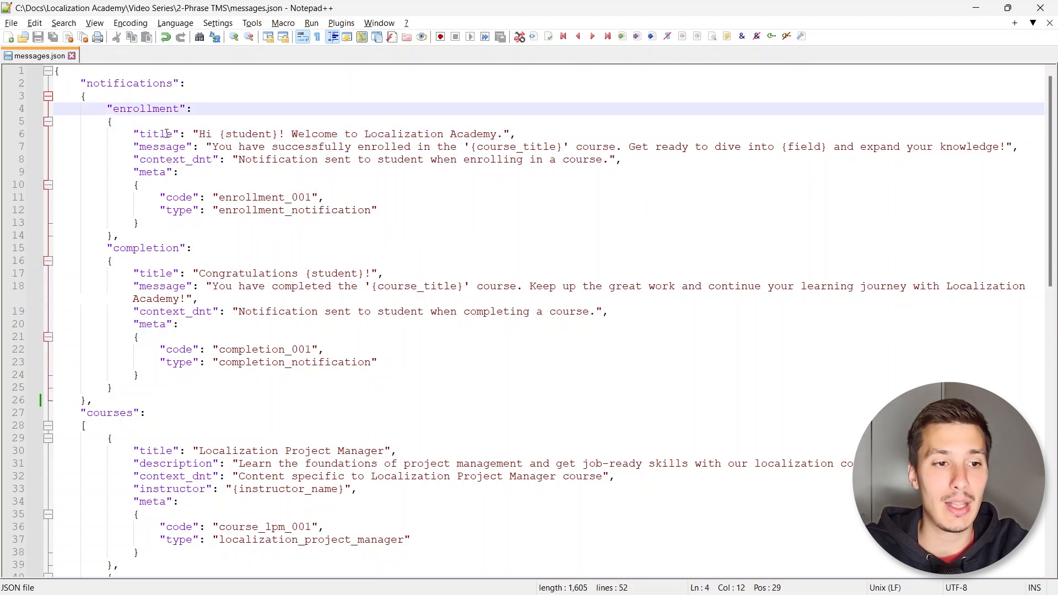
left_click_drag(140, 134, 513, 135)
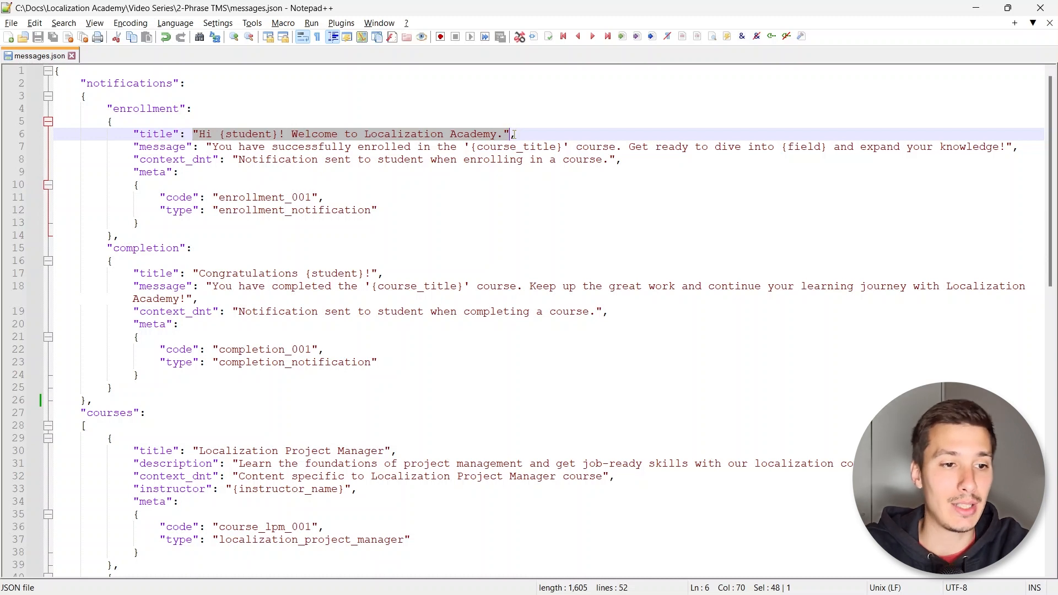
left_click_drag(145, 148, 1004, 147)
left_click(301, 147)
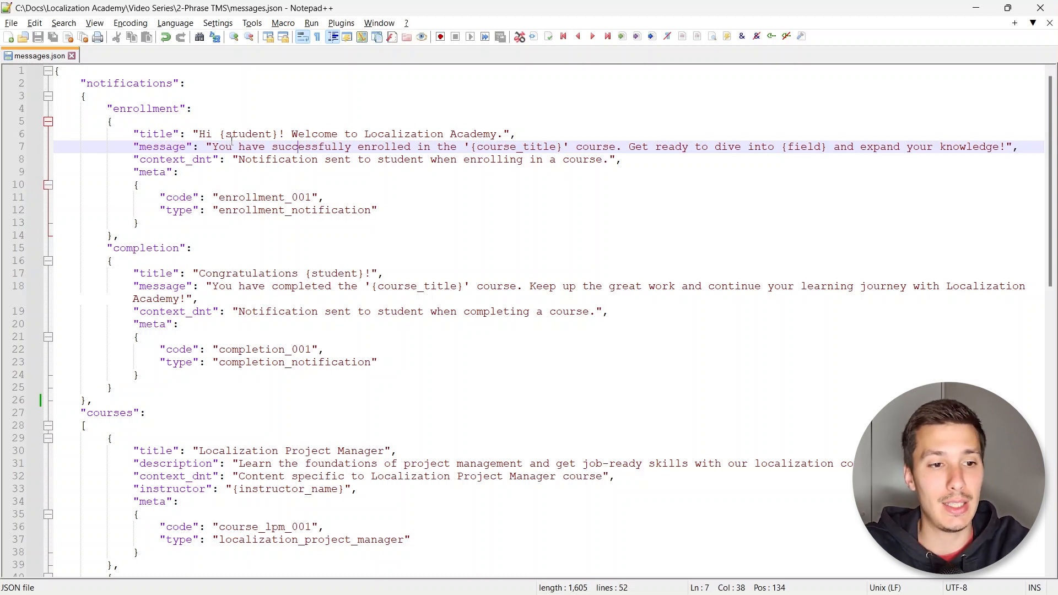
Step: Examine the {student}, {course_title} and {field} placeholders and the context_dnt key in the enrollment notification
left_click_drag(221, 134, 280, 134)
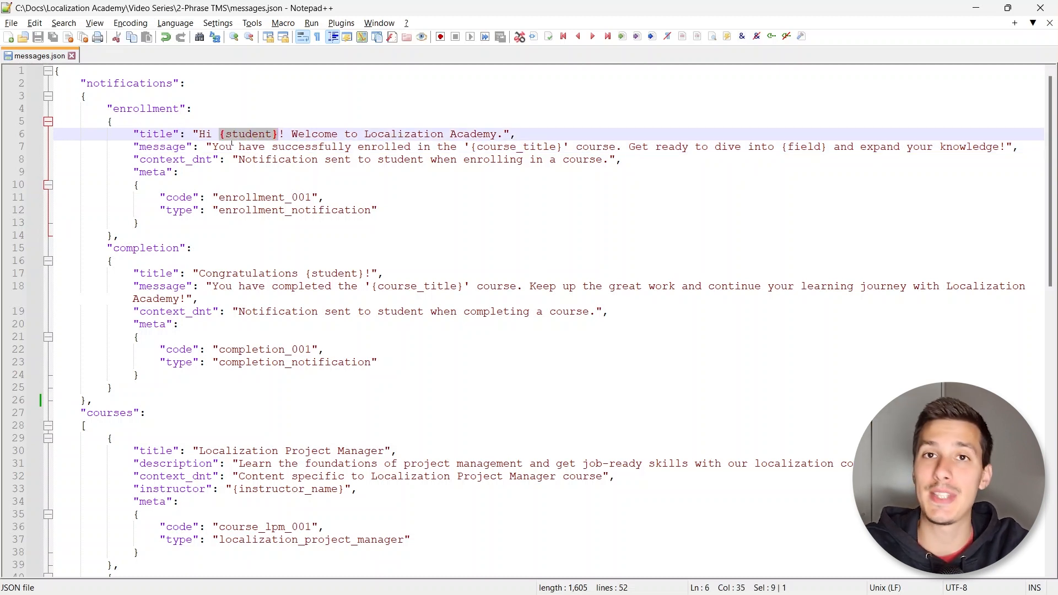
left_click(226, 133)
left_click_drag(225, 133, 219, 134)
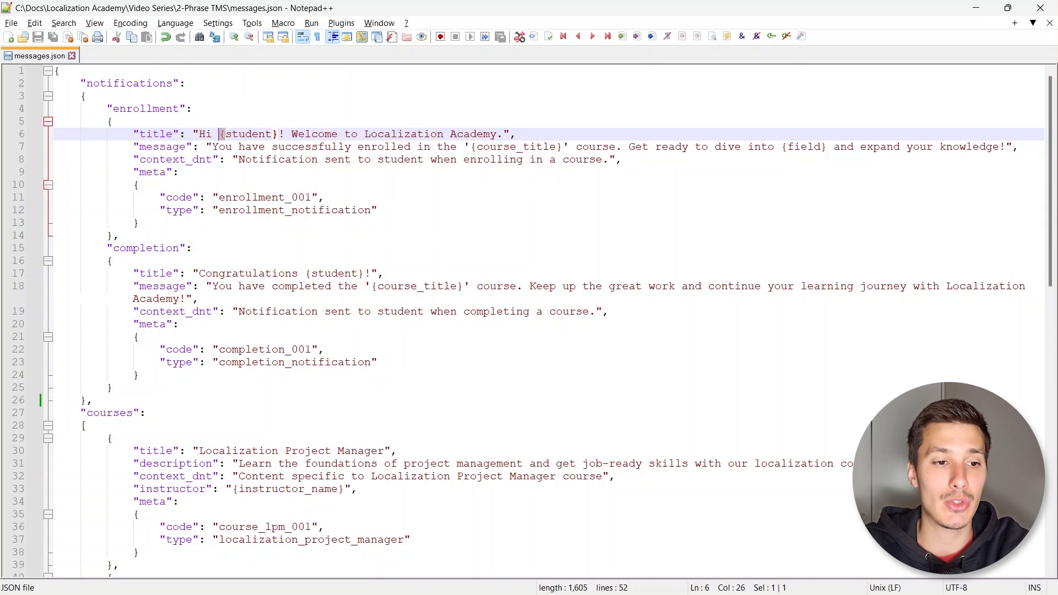
left_click(274, 134)
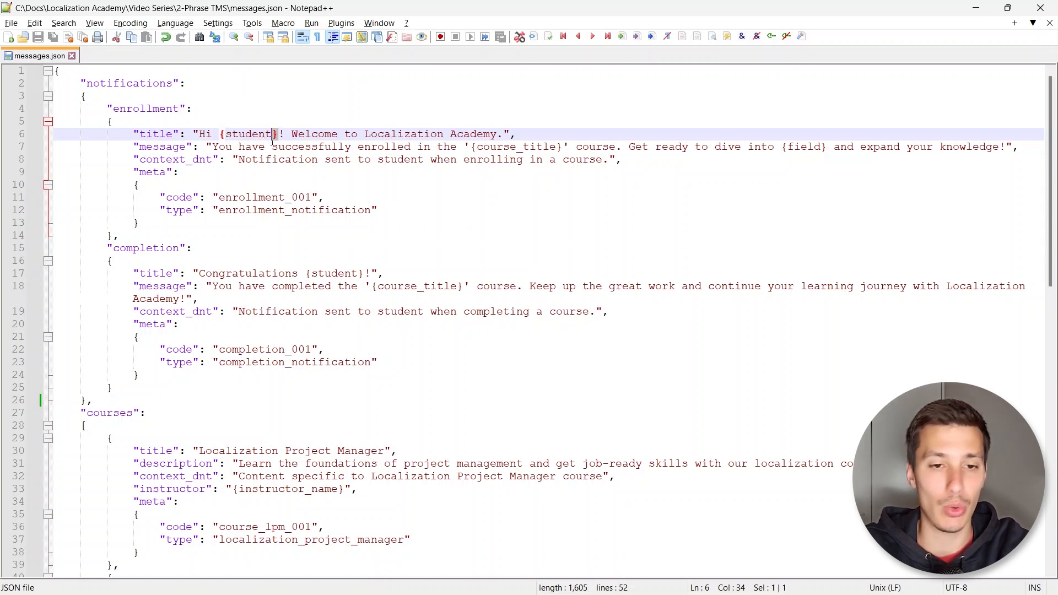
left_click_drag(470, 146, 564, 149)
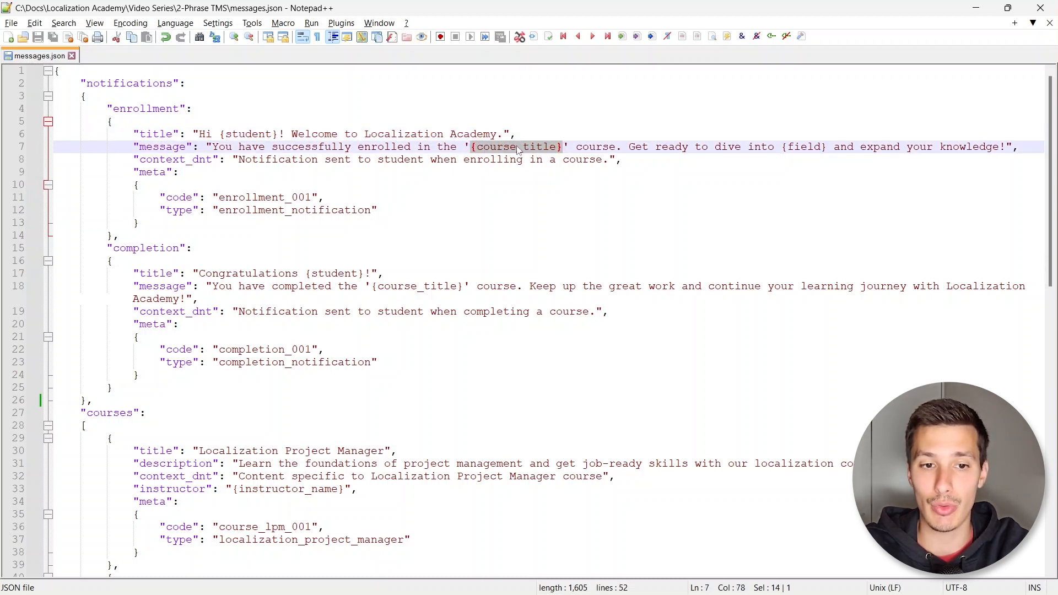
left_click_drag(782, 147, 827, 148)
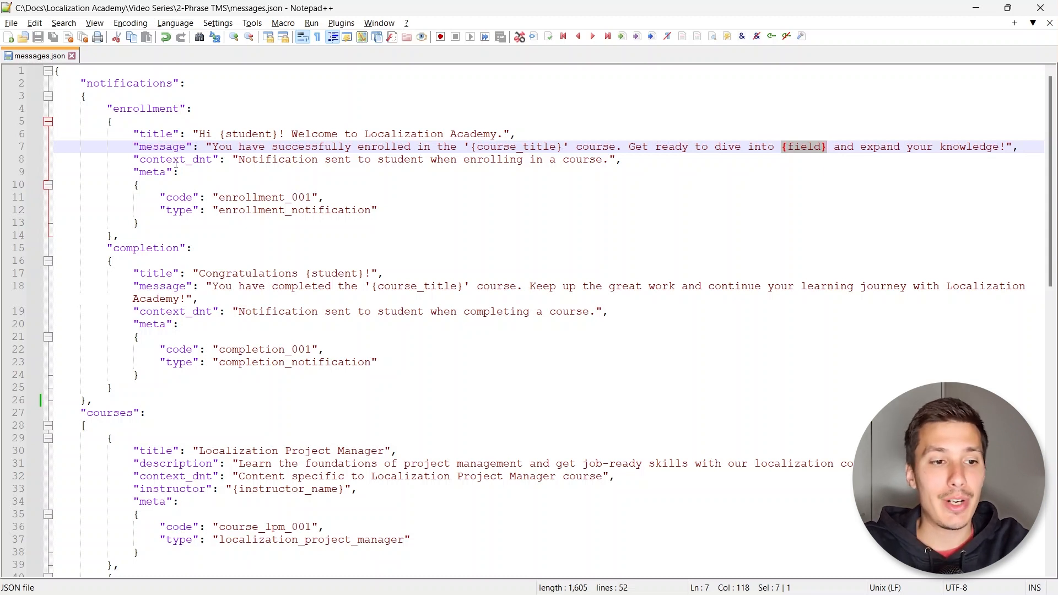
left_click_drag(140, 160, 213, 164)
left_click(195, 160)
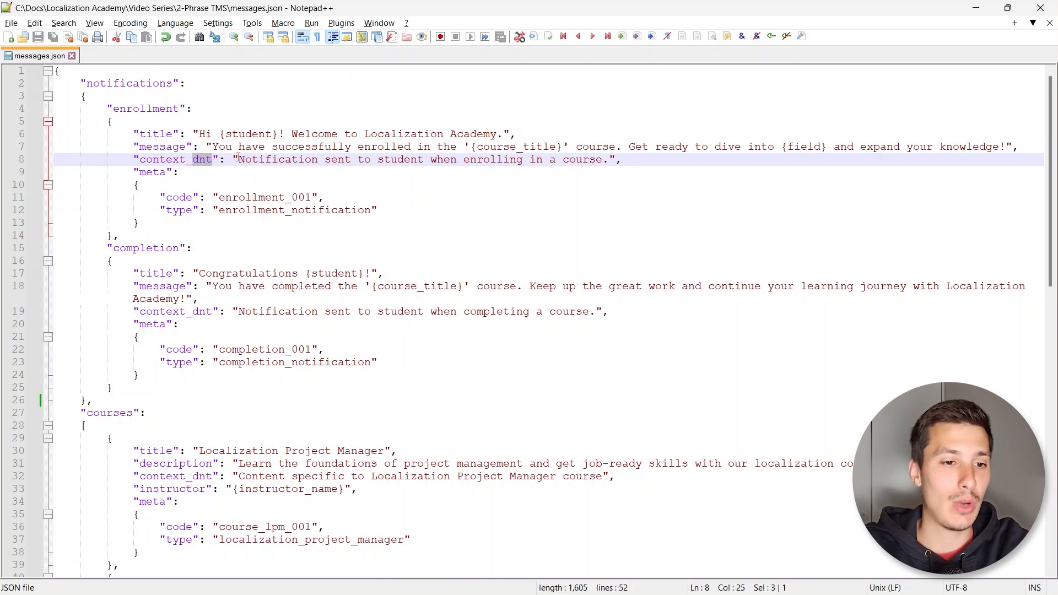
Step: Examine the context_dnt key and its description text alongside the title and message in the enrollment notification
left_click_drag(238, 159, 612, 162)
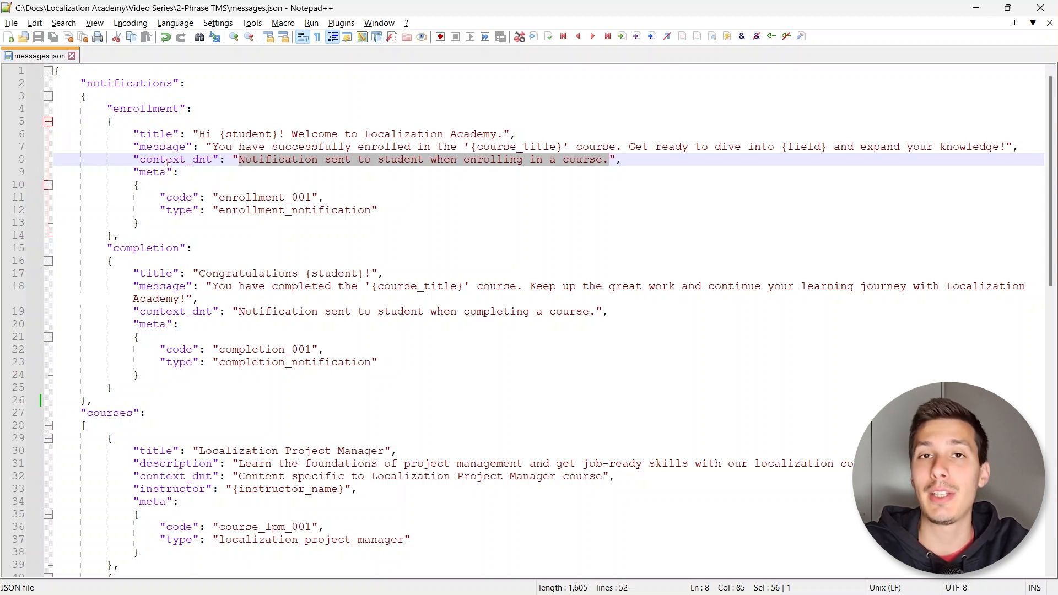
left_click_drag(140, 160, 213, 161)
left_click(193, 160)
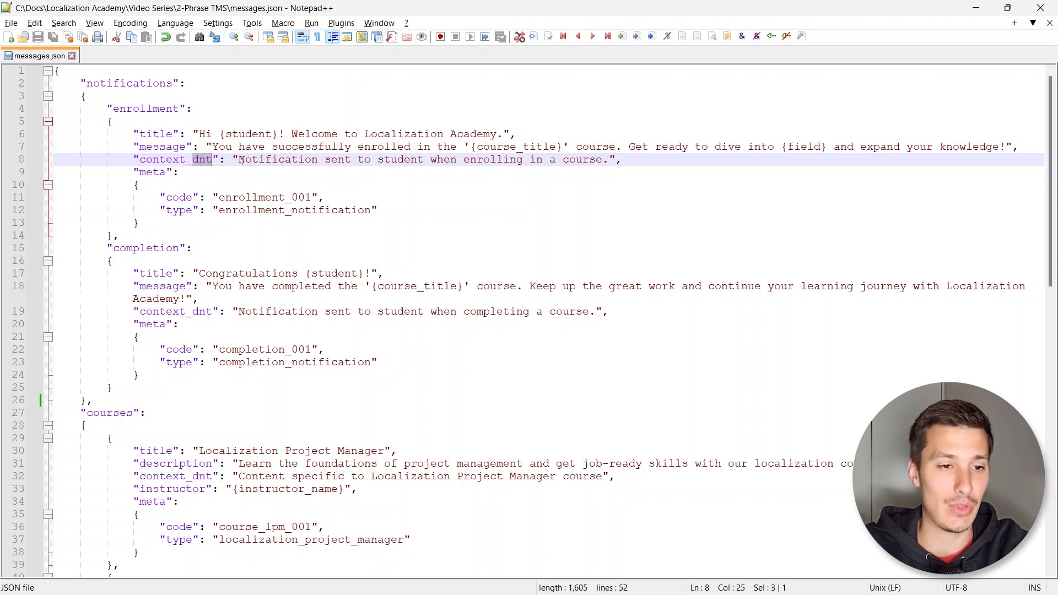
left_click_drag(240, 160, 610, 160)
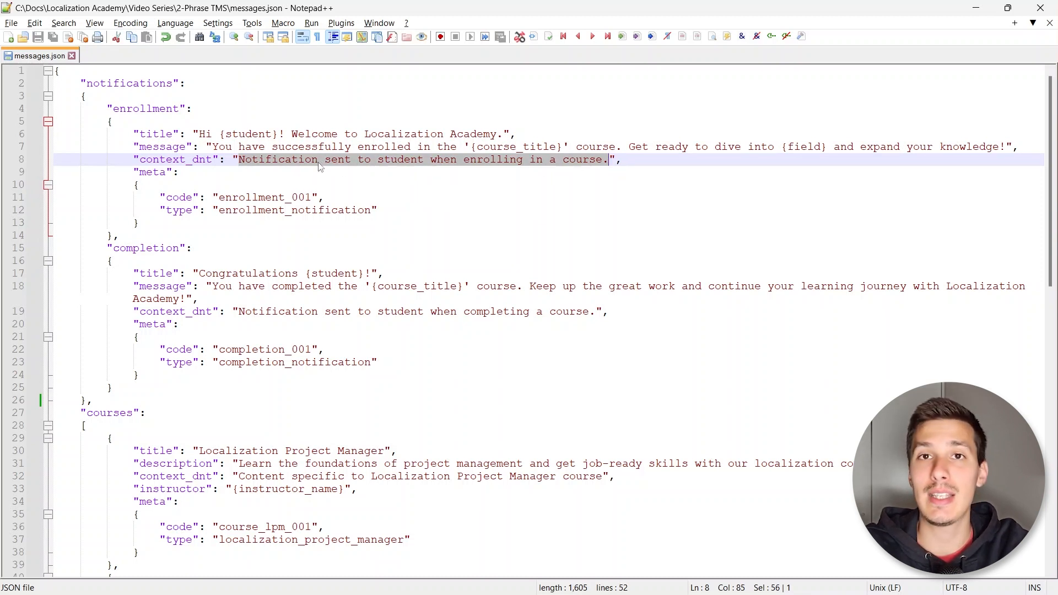
left_click_drag(145, 134, 323, 149)
left_click(365, 160)
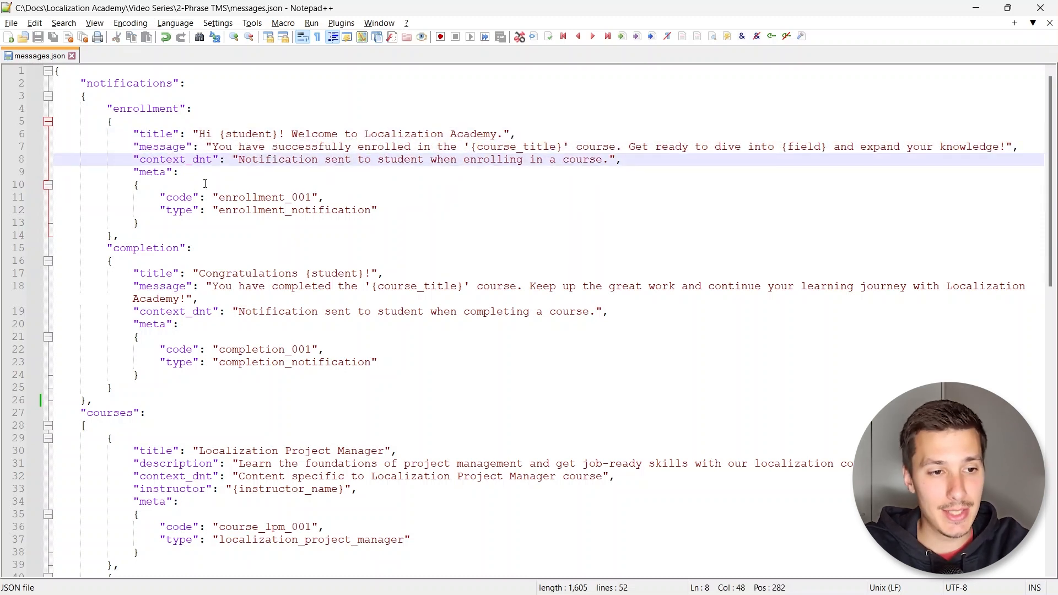
Step: Examine the code and type keys and their values in the enrollment notification's meta object
double_click(152, 173)
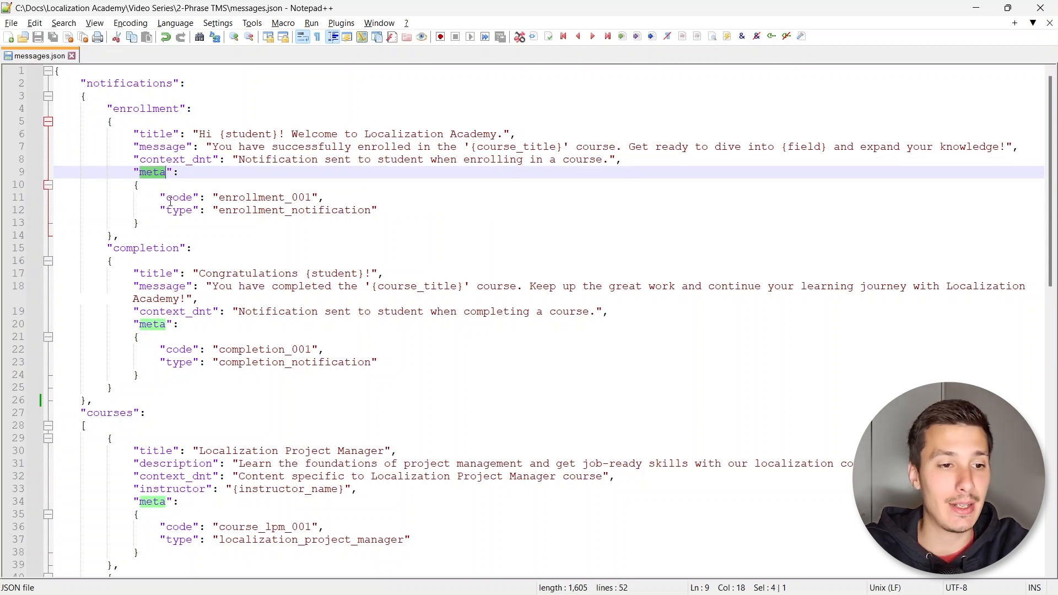
double_click(167, 198)
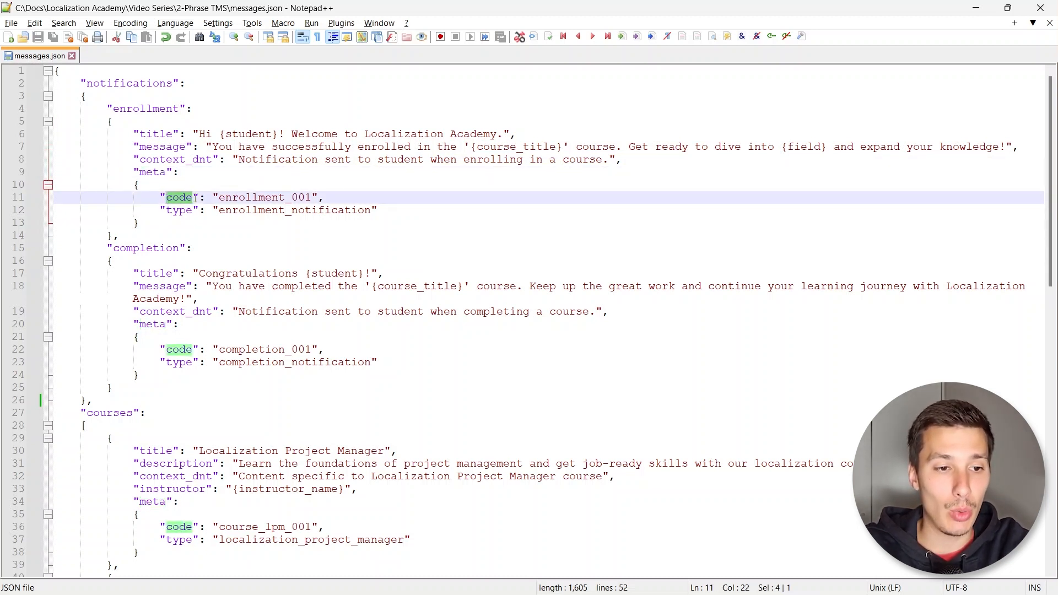
left_click_drag(219, 197, 320, 197)
double_click(179, 210)
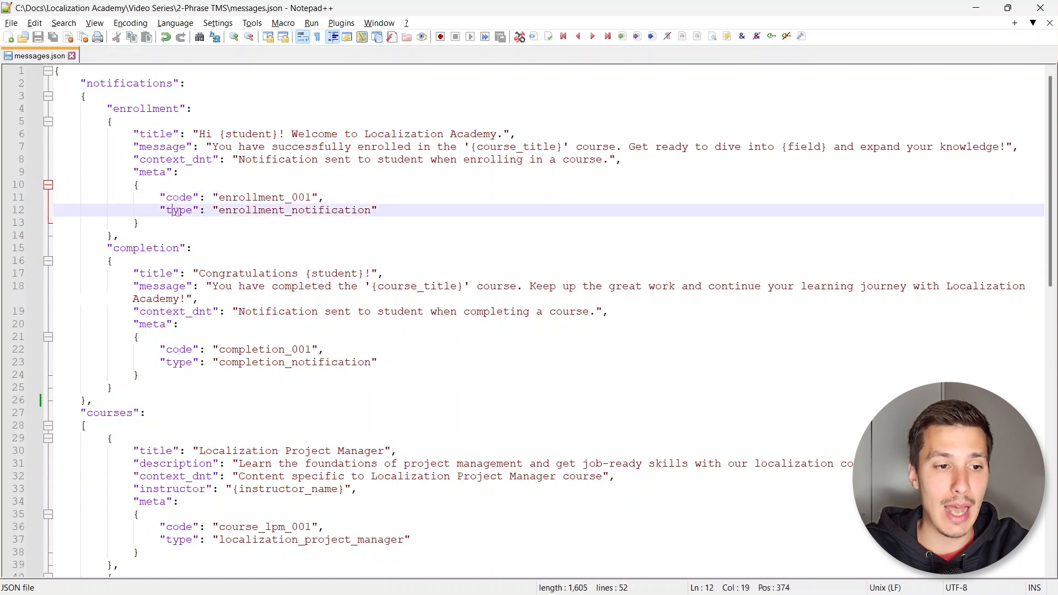
left_click_drag(226, 210, 372, 214)
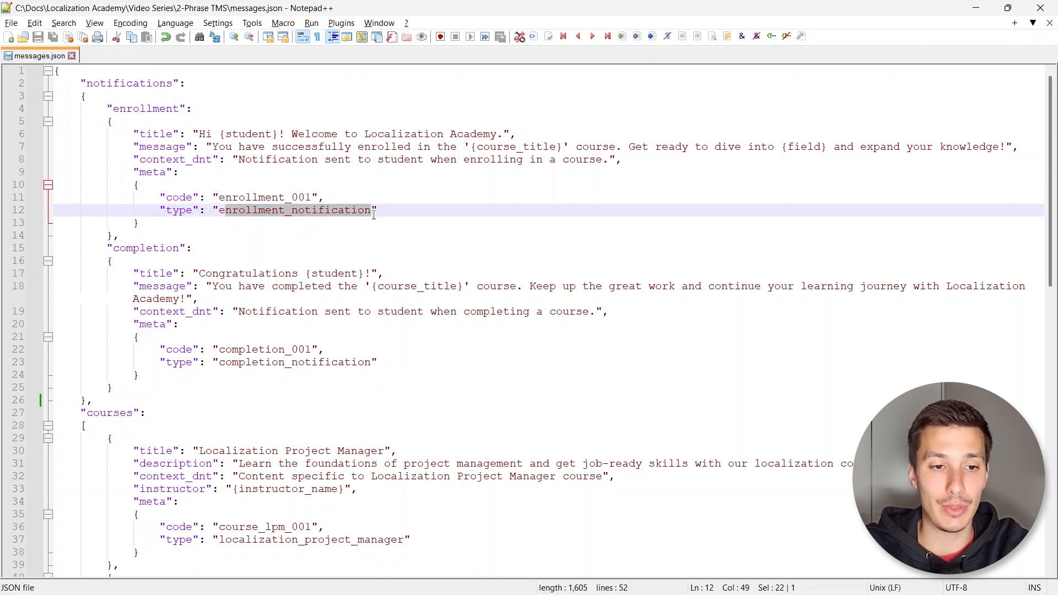
left_click(294, 215)
left_click(217, 198)
left_click_drag(217, 197, 313, 200)
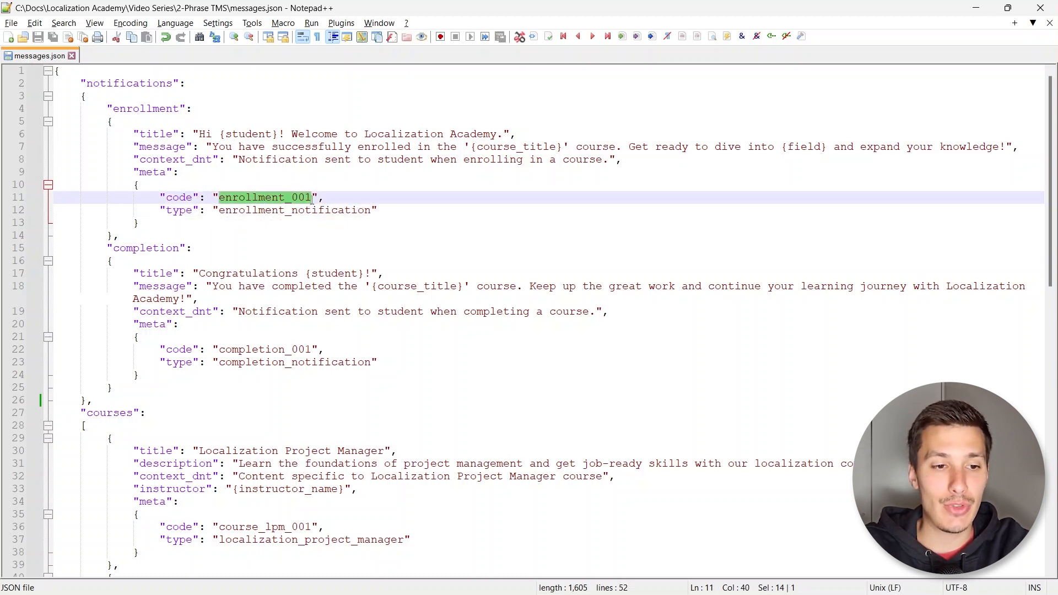
left_click_drag(219, 210, 373, 212)
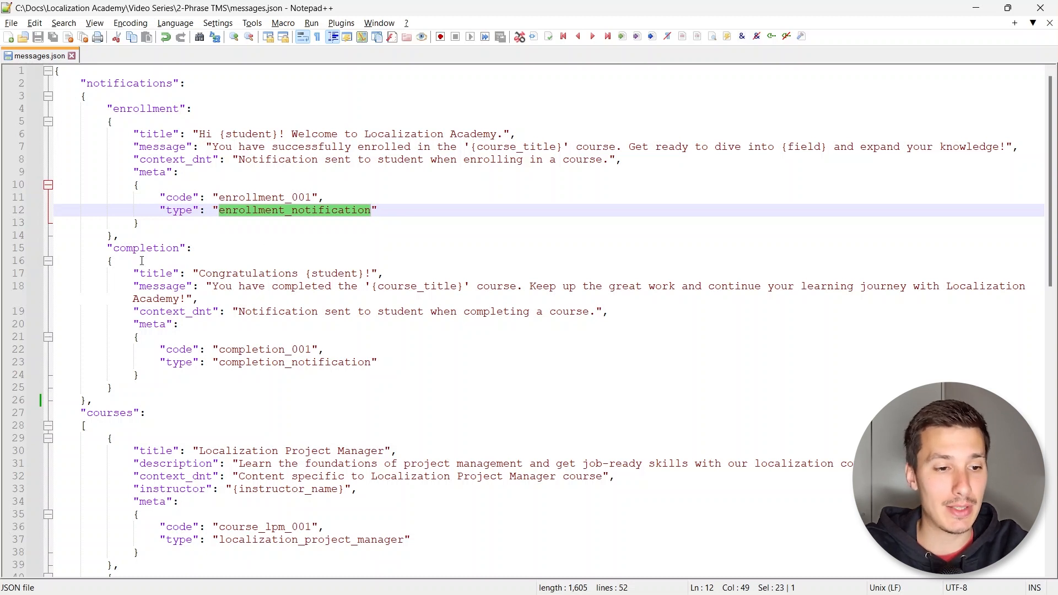
Step: Examine the completion object and its nested keys and text values
left_click_drag(114, 248, 177, 248)
left_click_drag(140, 375, 80, 286)
left_click(252, 287)
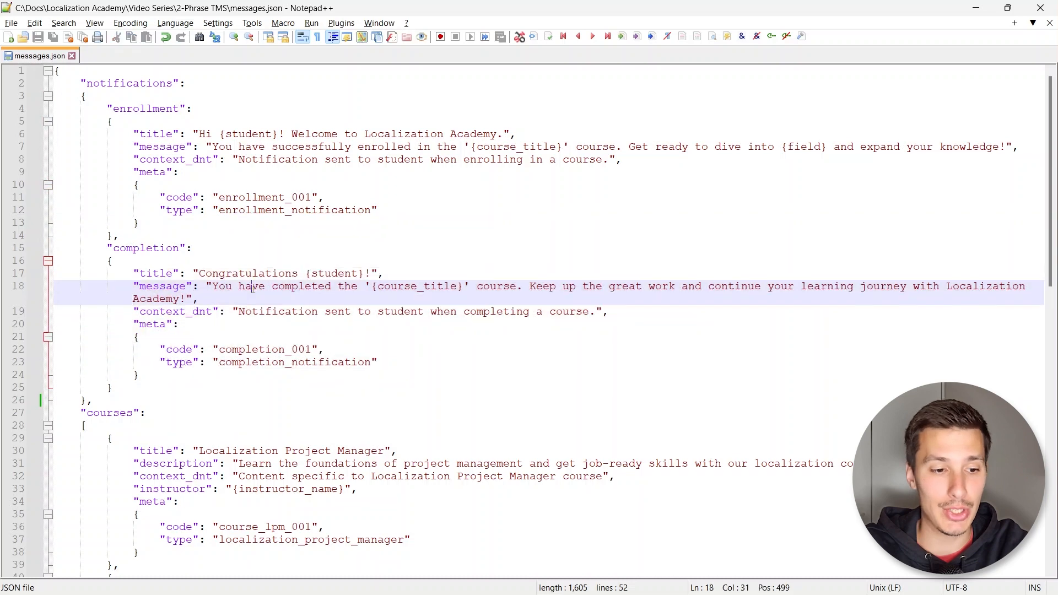
Step: Examine the courses array, comparing its description, context_dnt and meta keys with the structure of the notifications object
scroll(253, 290, "down", 5)
scroll(253, 290, "down", 2)
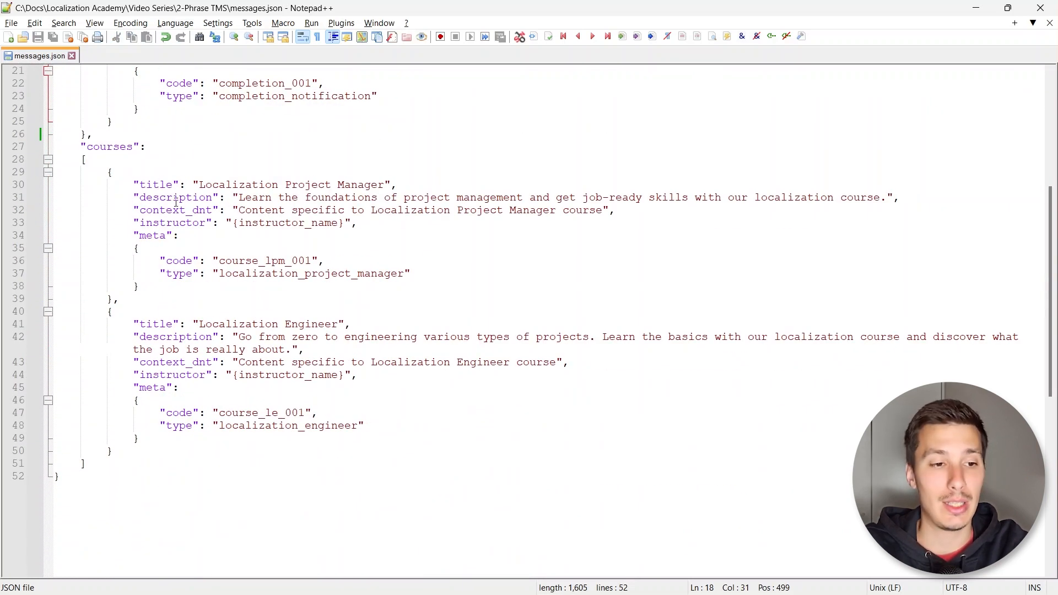
left_click_drag(146, 198, 198, 197)
scroll(226, 213, "up", 3)
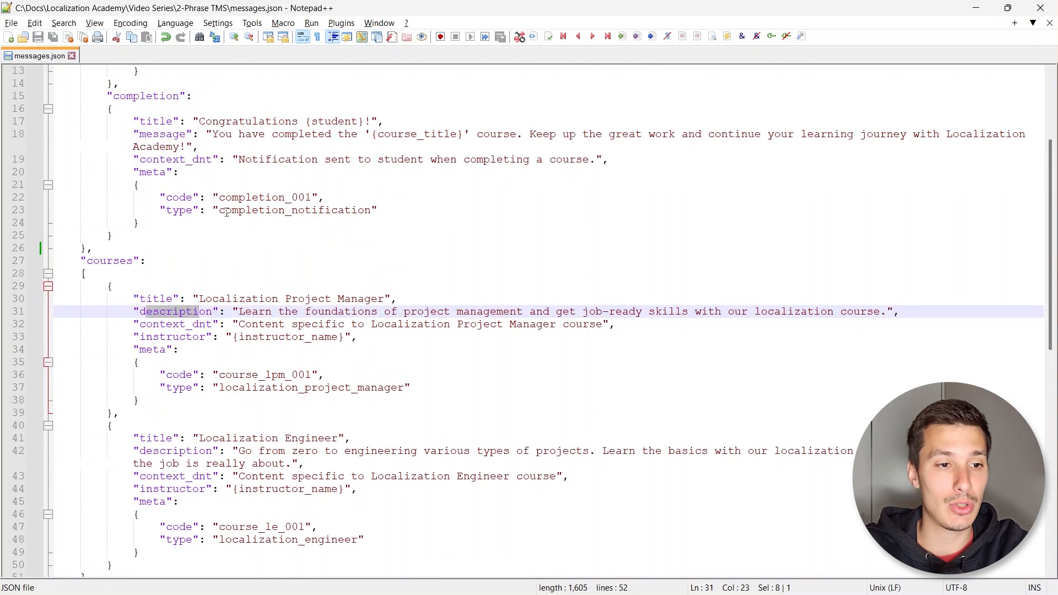
scroll(205, 314, "up", 4)
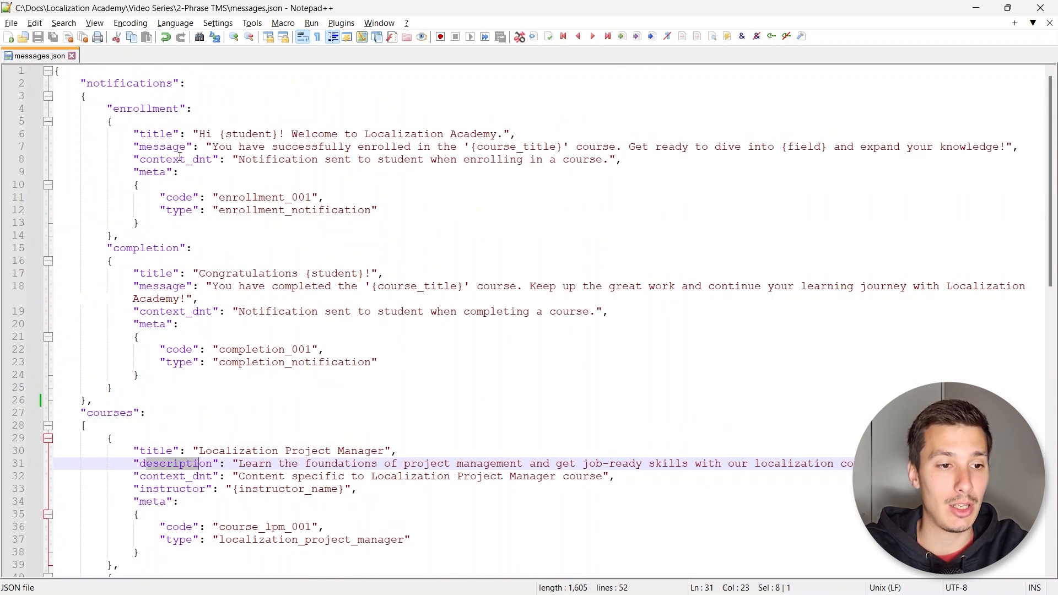
scroll(221, 297, "down", 4)
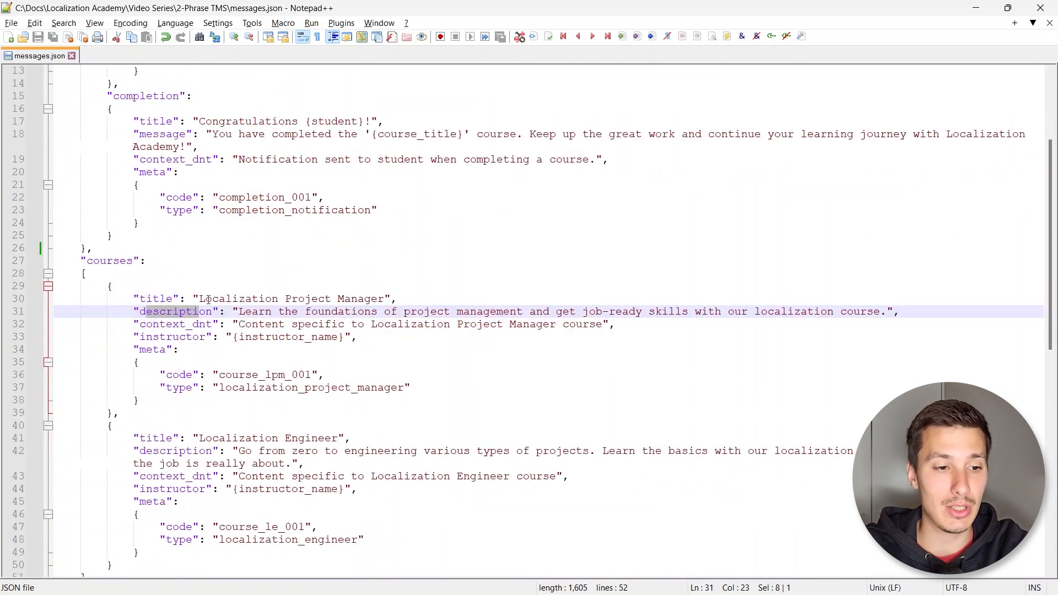
scroll(164, 302, "down", 2)
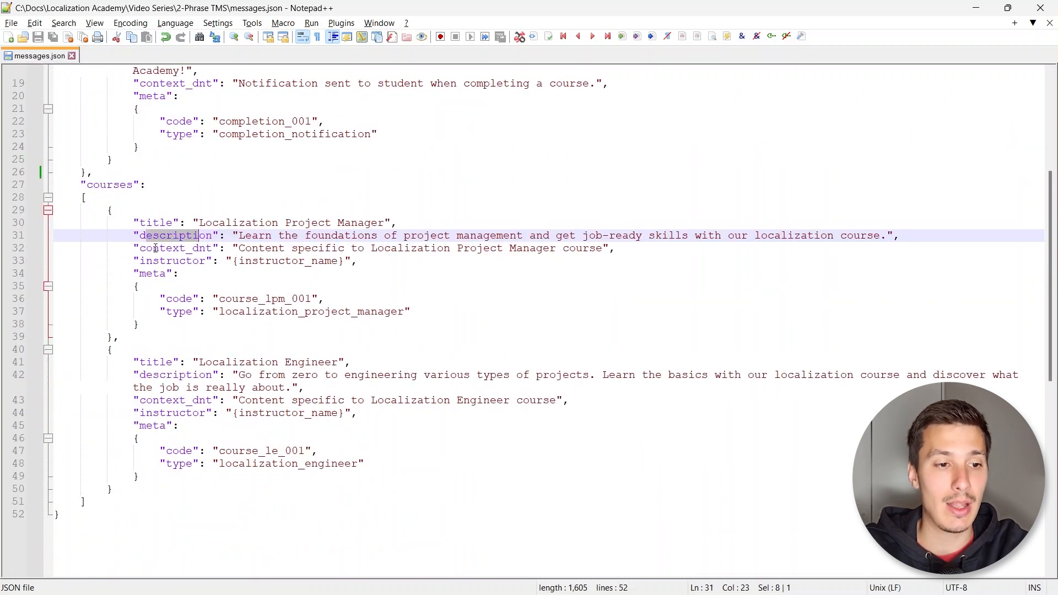
left_click_drag(146, 249, 332, 312)
left_click(249, 312)
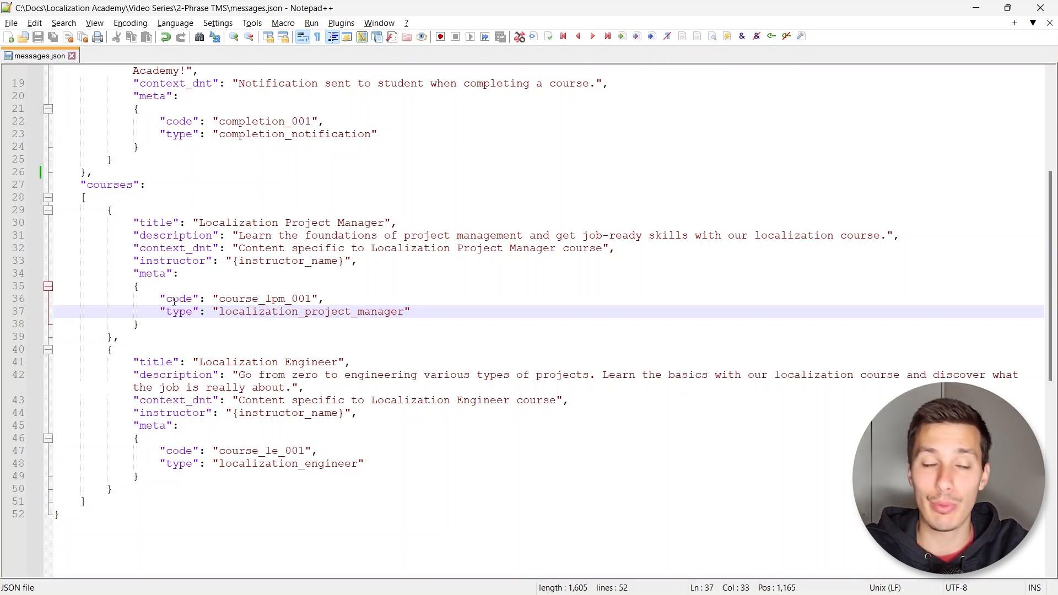
scroll(174, 302, "up", 6)
left_click(95, 71)
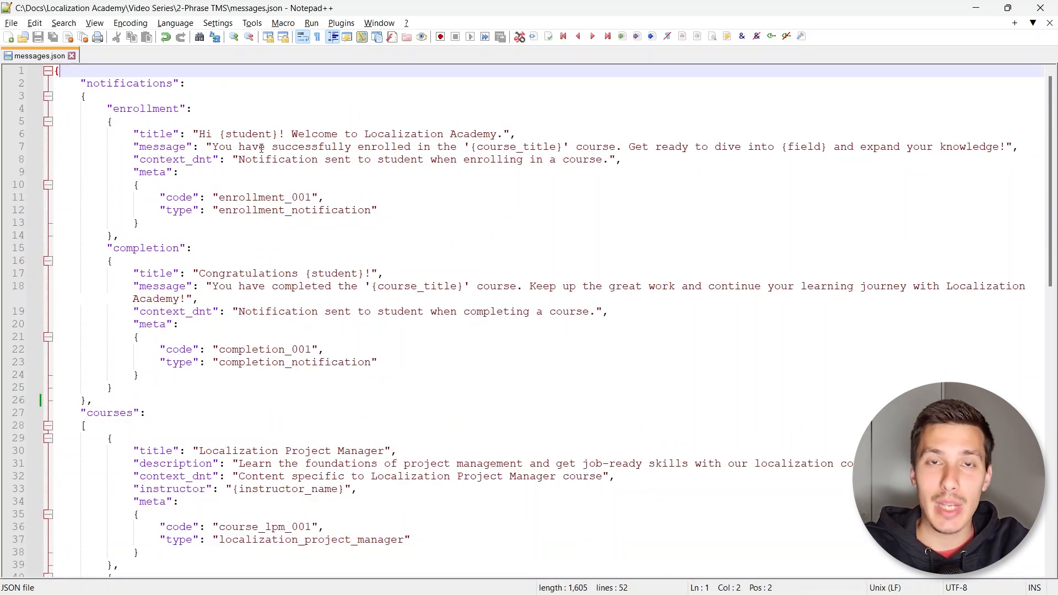
Step: Switch to Phrase TMS and start a new job in the Phrase TMS Tutorial project with messages.json as its source file
key("alt+Tab")
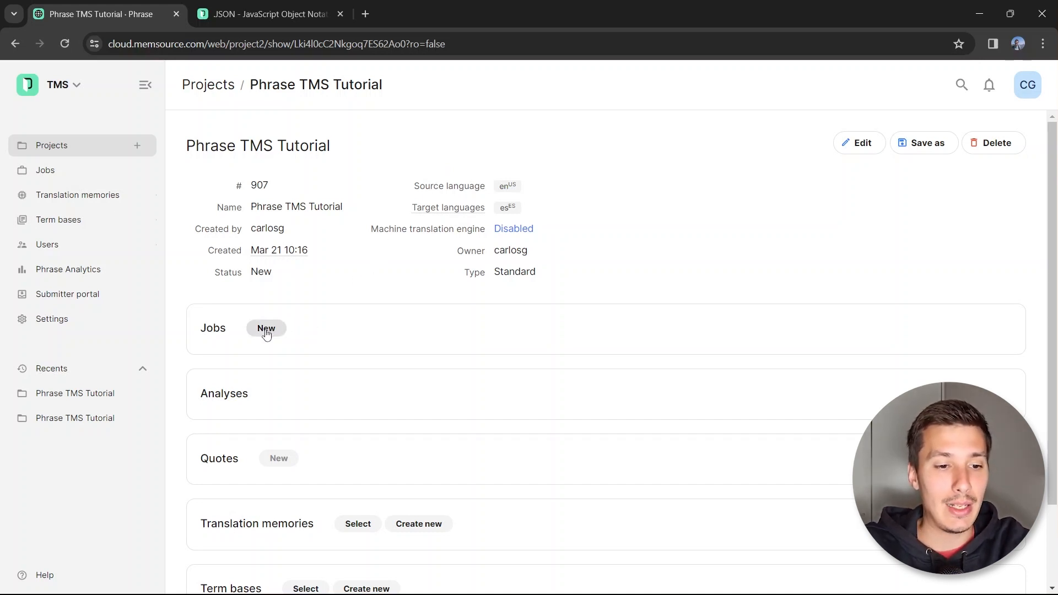
left_click(266, 330)
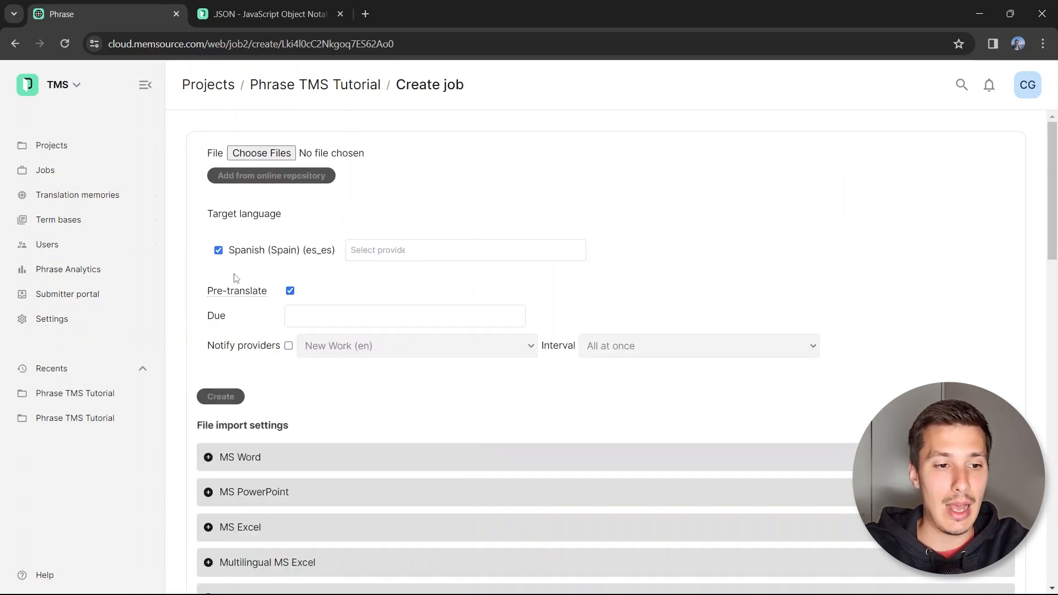
left_click(262, 155)
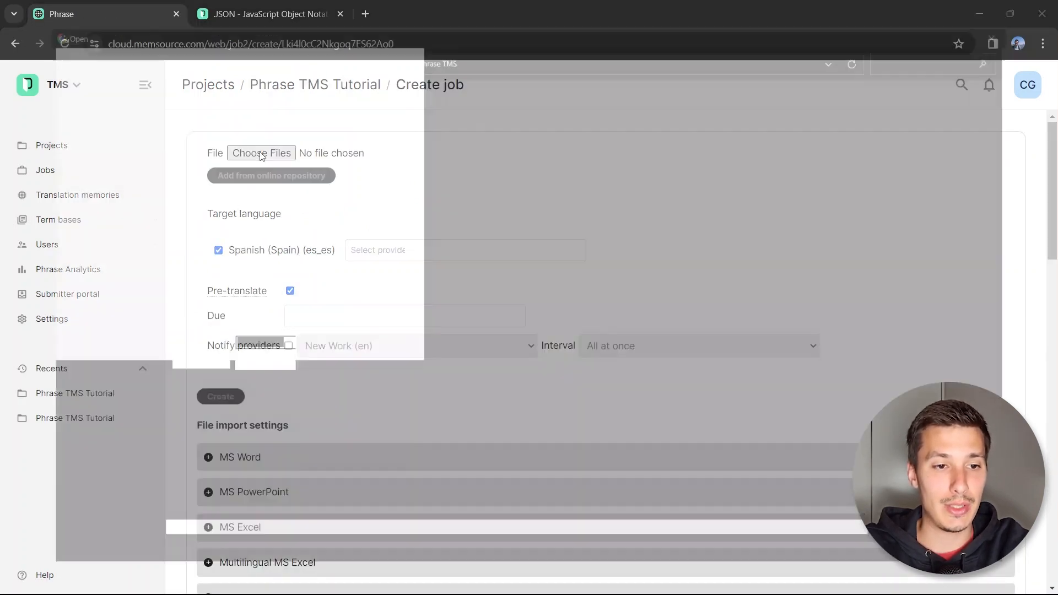
double_click(171, 114)
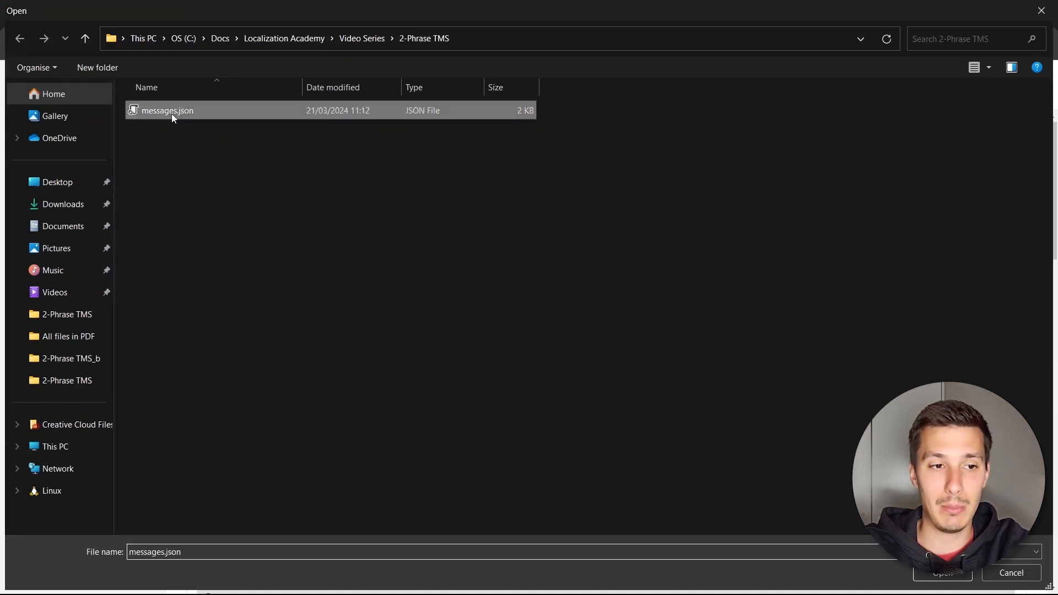
Step: Expand the JSON file import settings of the new job
scroll(389, 294, "down", 6)
scroll(317, 293, "down", 3)
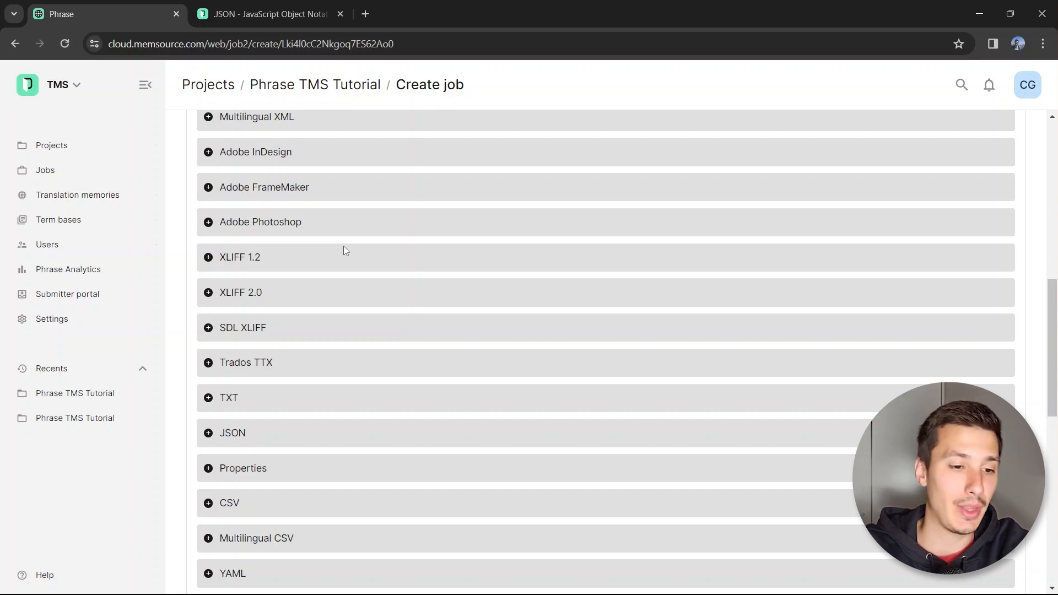
scroll(342, 248, "down", 1)
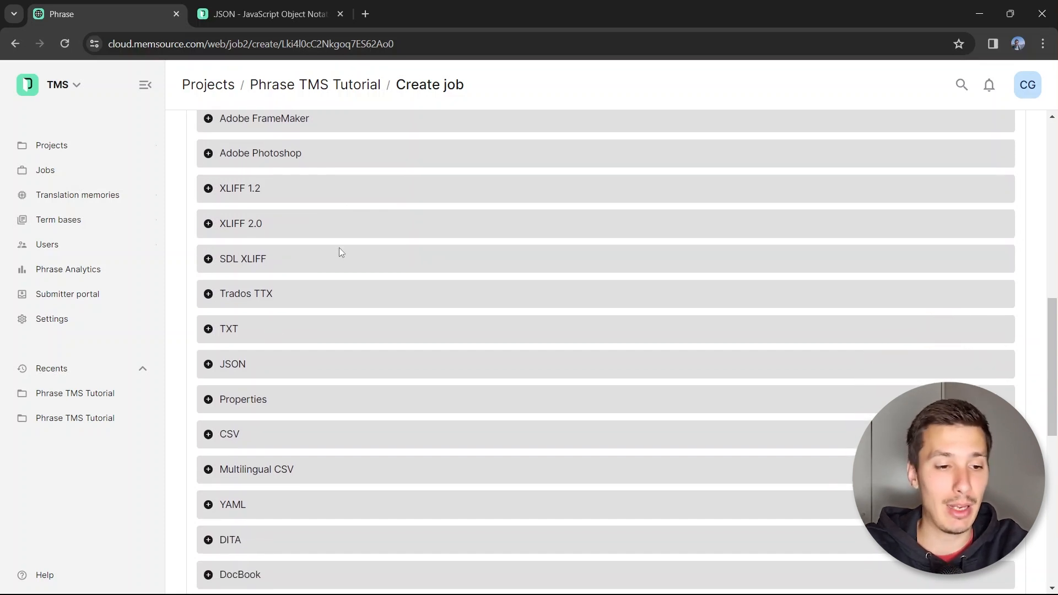
left_click(231, 370)
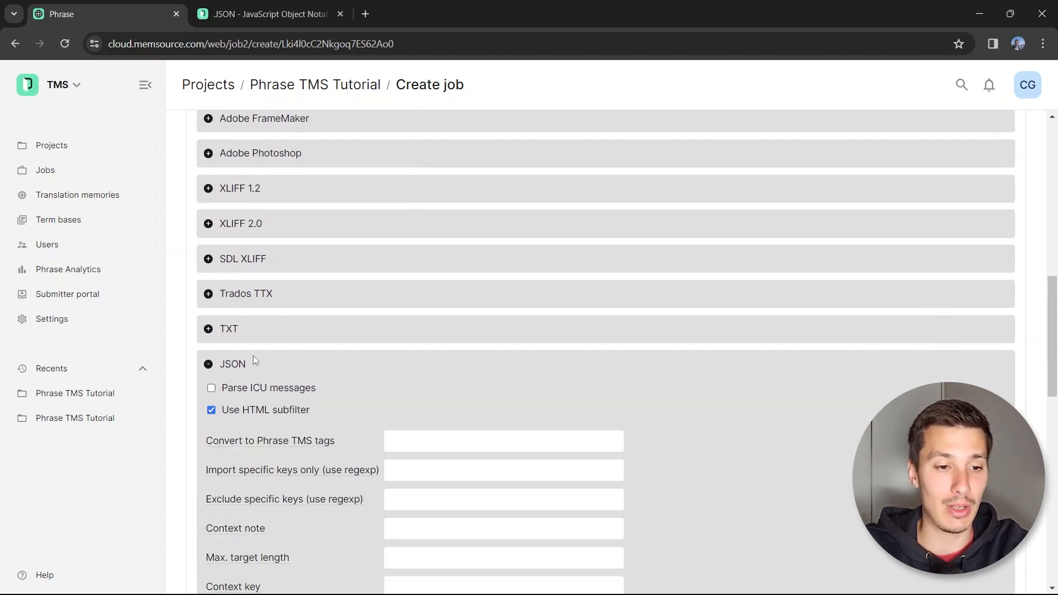
scroll(251, 353, "down", 2)
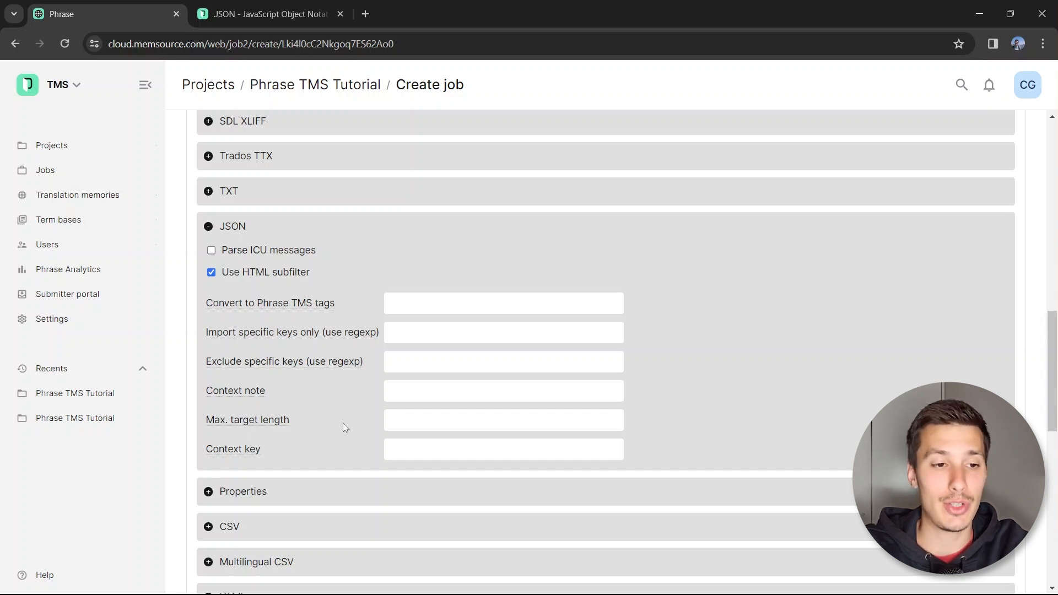
Step: Read the Import Options section of the Phrase help article on JSON files, and return to the job creation page
left_click(284, 15)
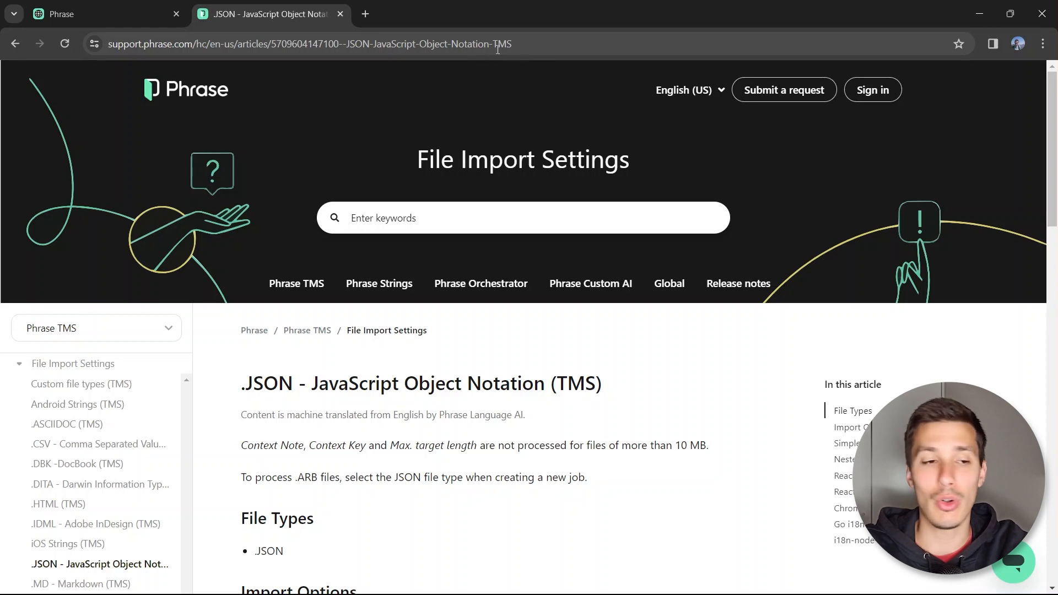
scroll(314, 161, "down", 3)
mouse_move(309, 149)
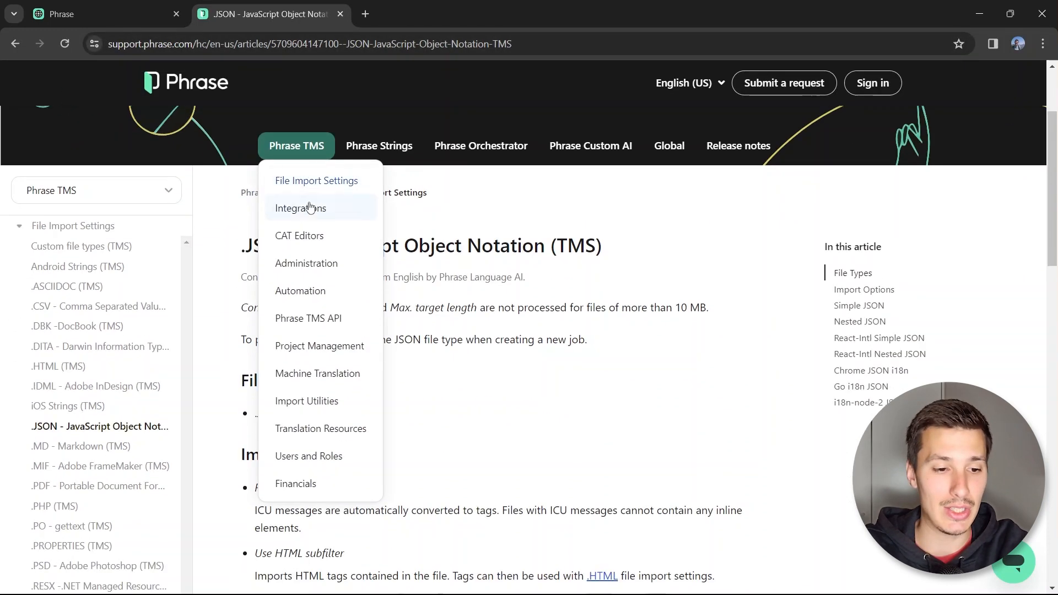
scroll(312, 221, "down", 5)
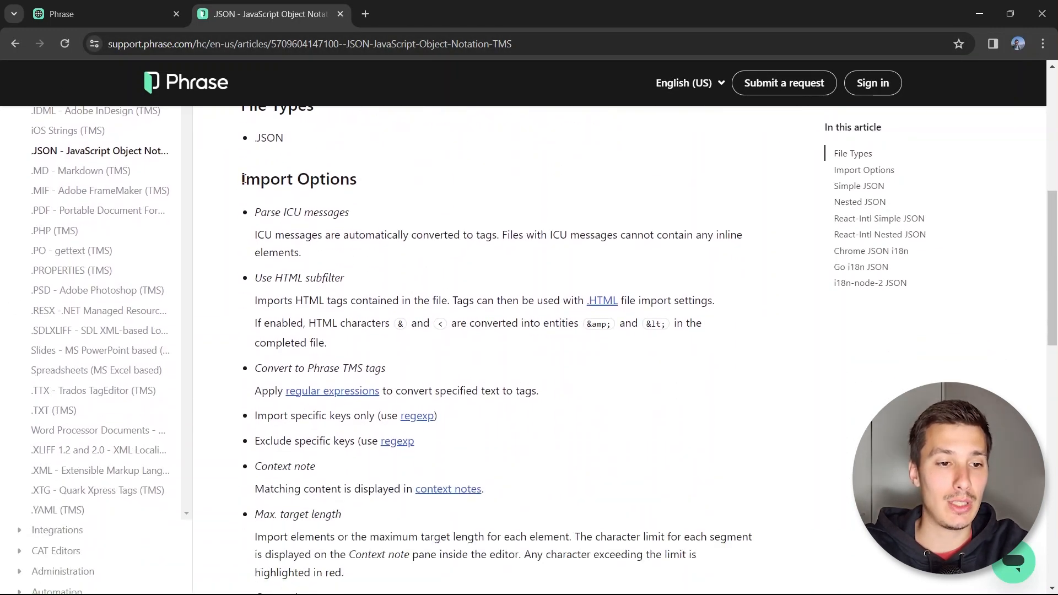
left_click_drag(243, 179, 358, 182)
left_click_drag(256, 212, 549, 553)
scroll(534, 457, "down", 1)
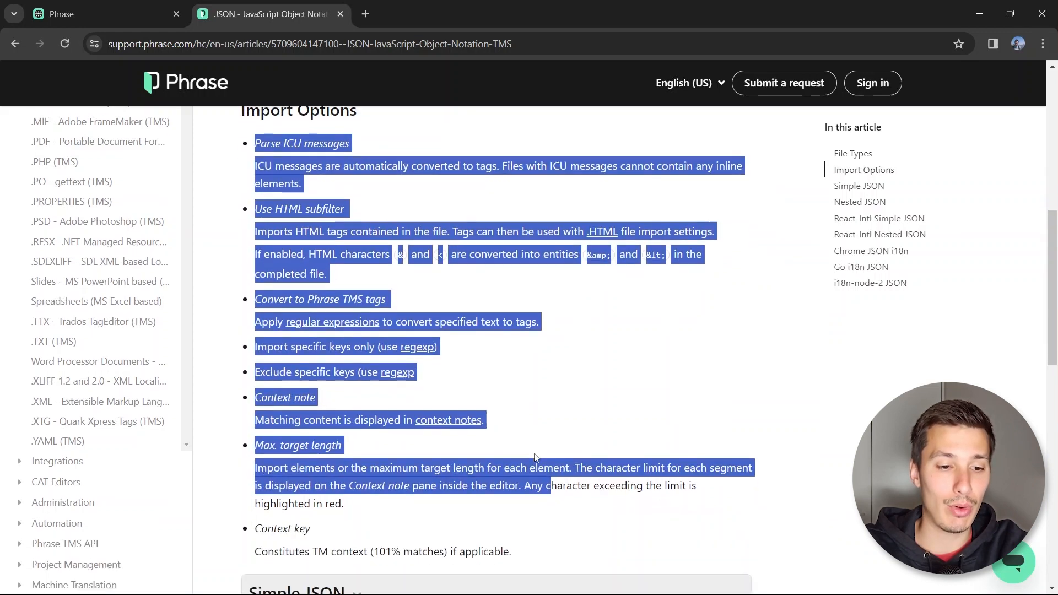
left_click(538, 404)
left_click(156, 18)
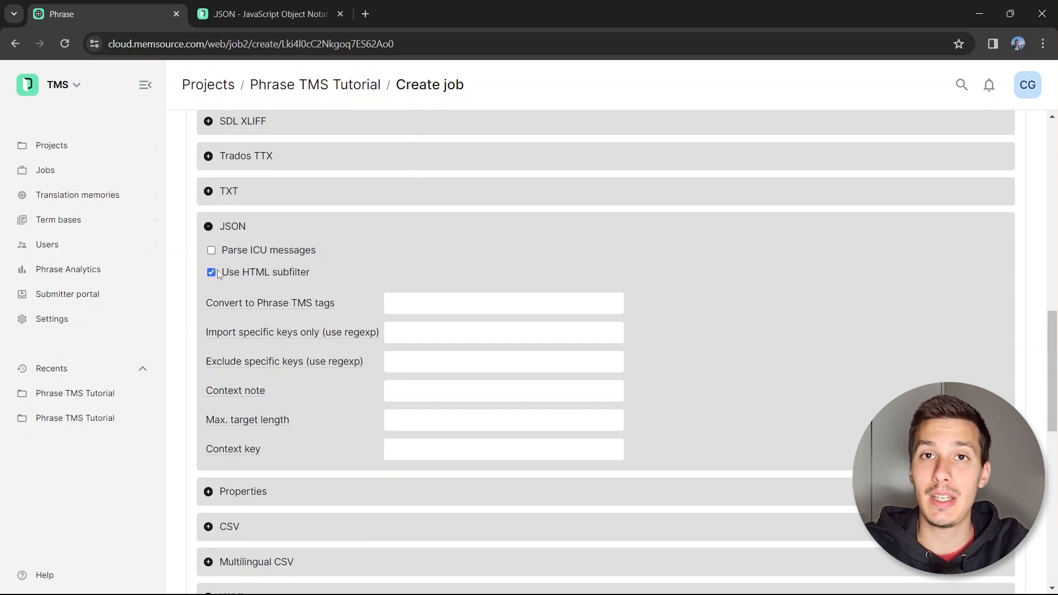
Step: Switch to messages.json in Notepad++ and examine the enrollment message text
key("alt+Tab")
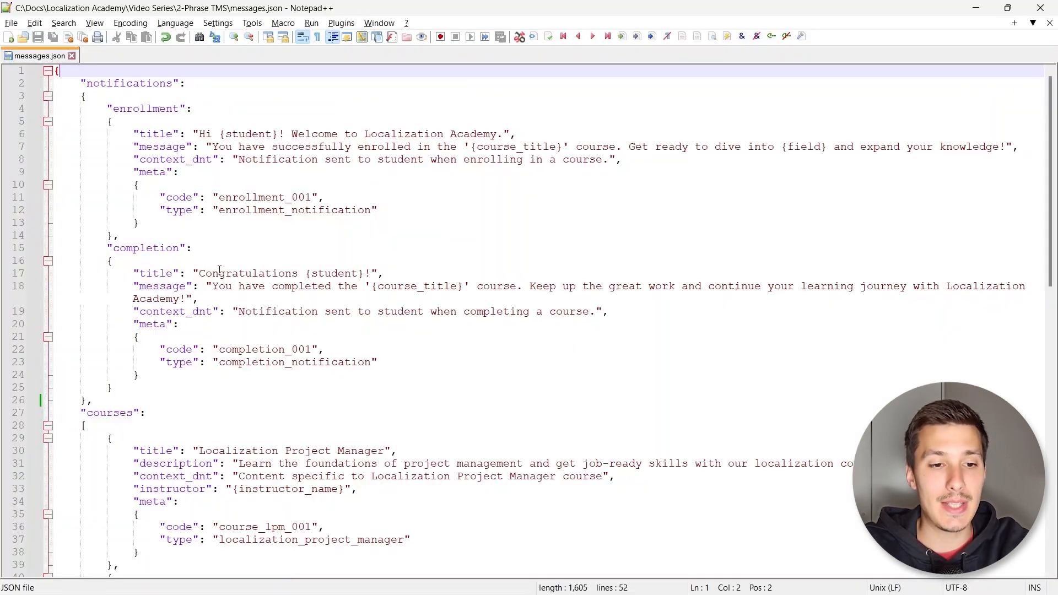
left_click(292, 146)
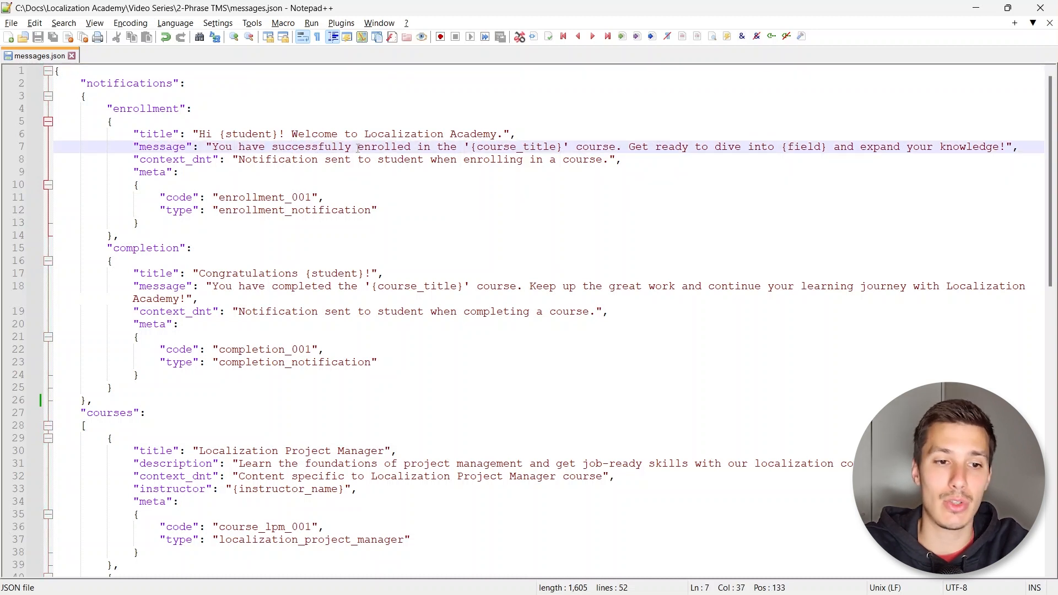
left_click(358, 147)
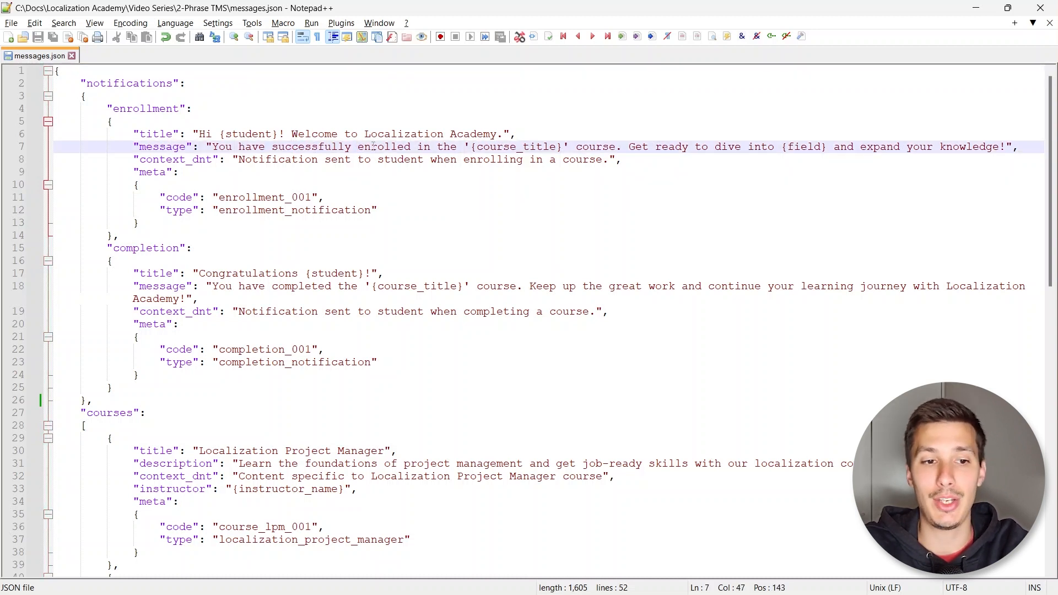
left_click(411, 147)
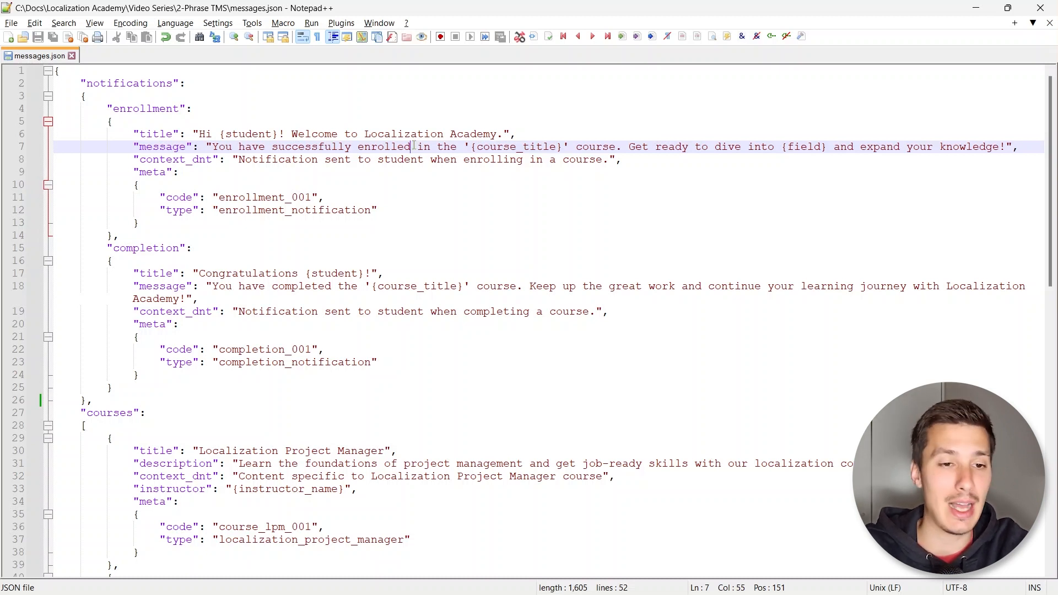
Step: Switch to Phrase TMS, review the HTML import settings of the new job, collapse them, and return to the JSON settings
key("alt+Tab")
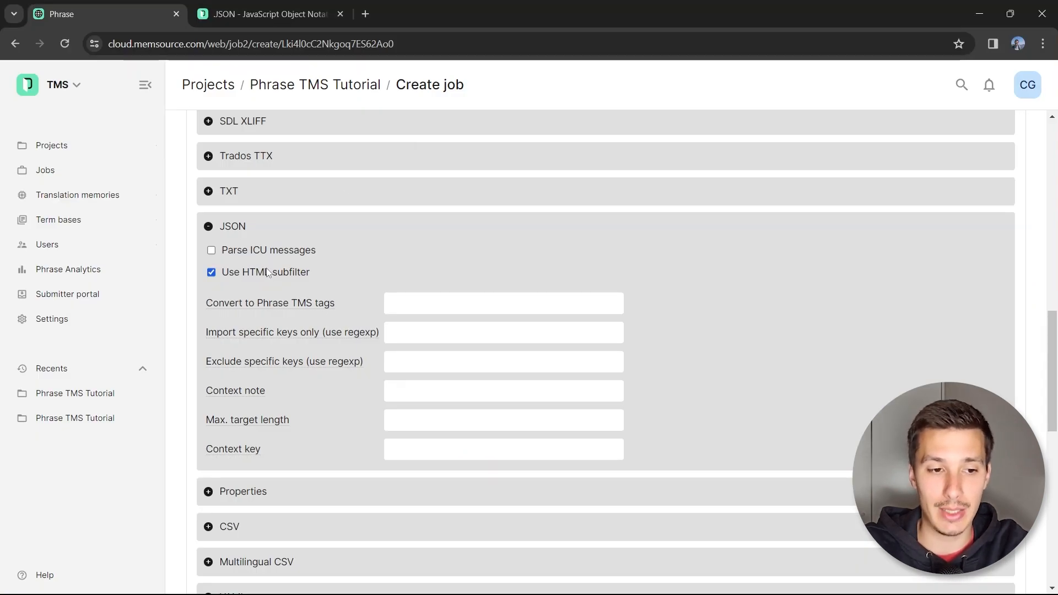
scroll(268, 273, "up", 5)
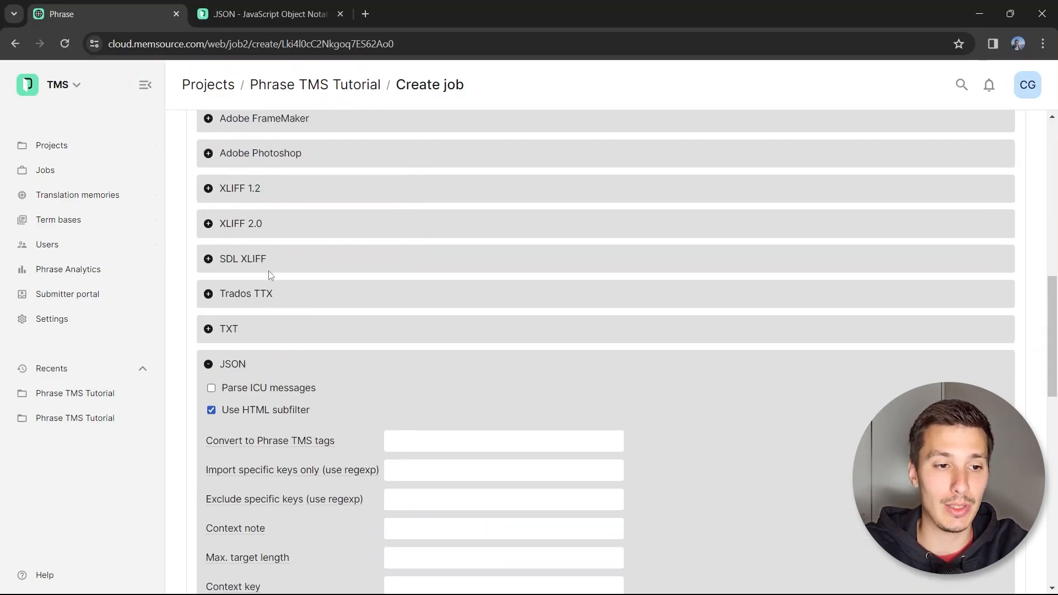
scroll(269, 273, "up", 2)
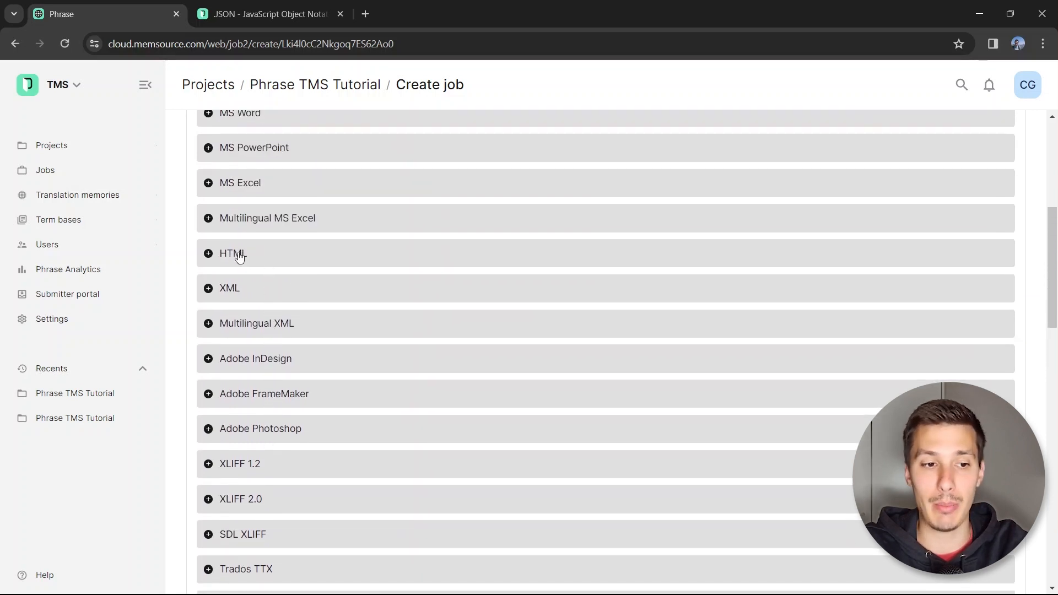
left_click(248, 257)
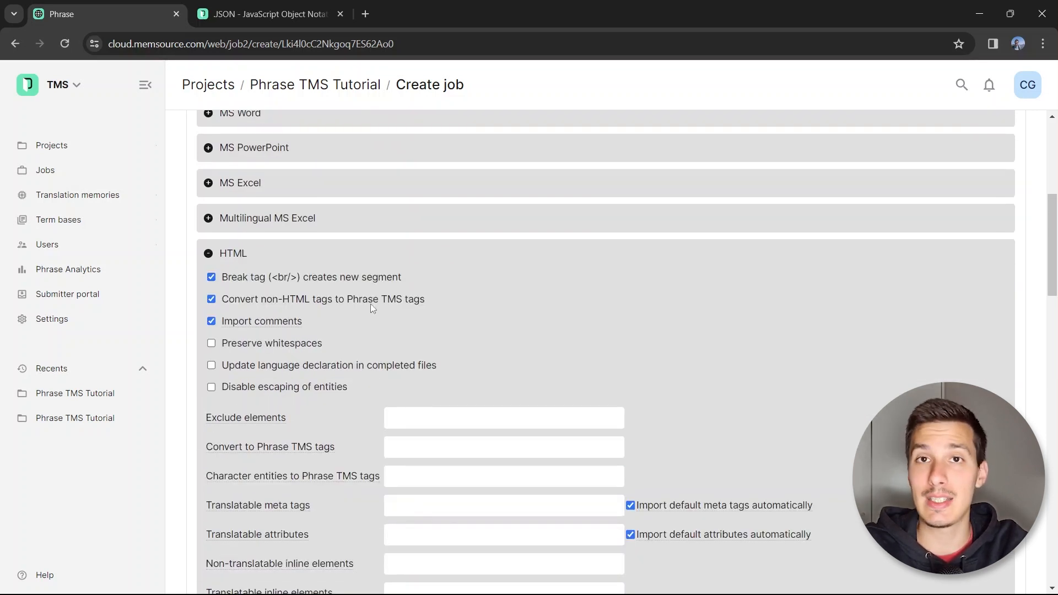
left_click(243, 259)
scroll(271, 277, "down", 6)
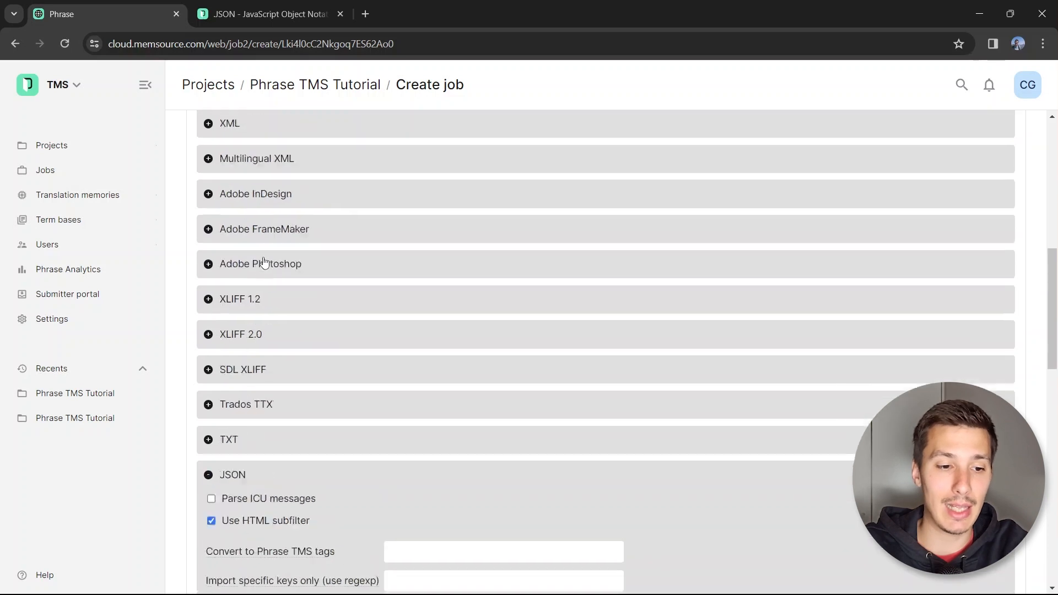
scroll(278, 295, "down", 1)
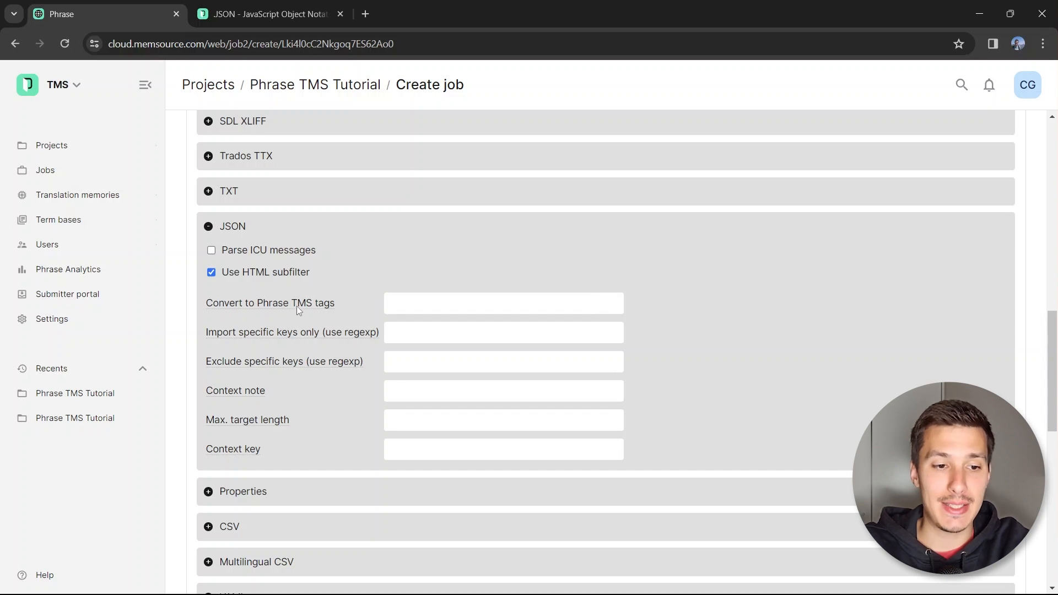
Step: Open the Regexp manual linked from the Convert to Phrase TMS tags hint in a separate browser tab, placed after the JSON article
mouse_move(296, 306)
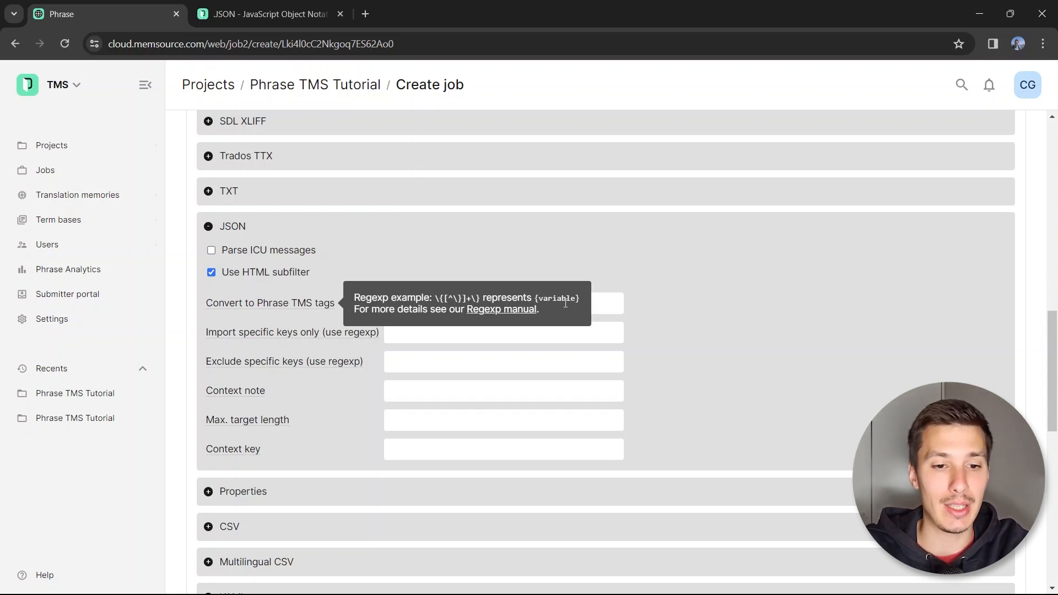
left_click(503, 312)
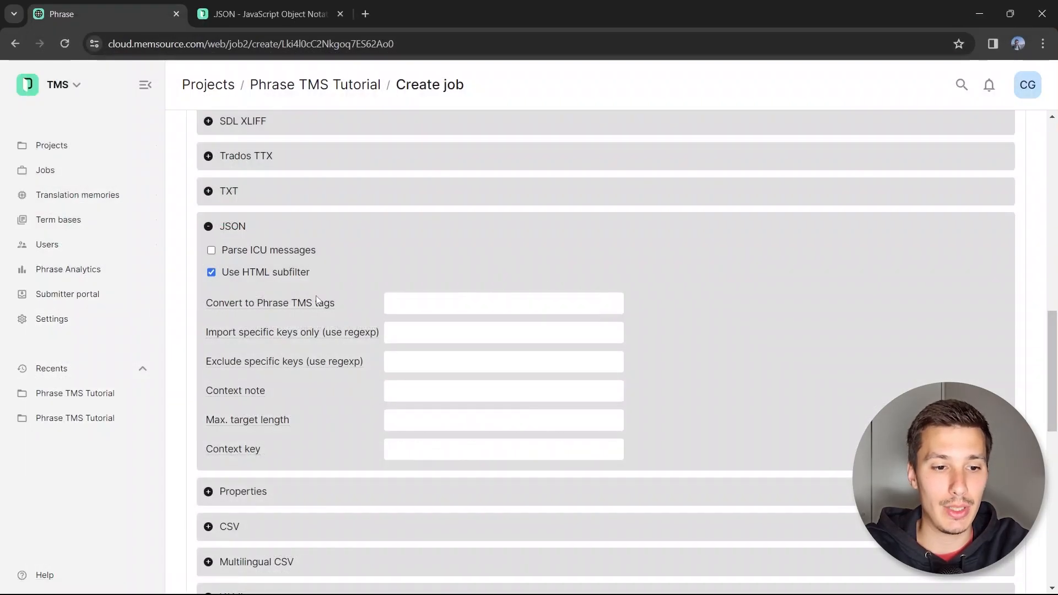
mouse_move(313, 305)
middle_click(502, 307)
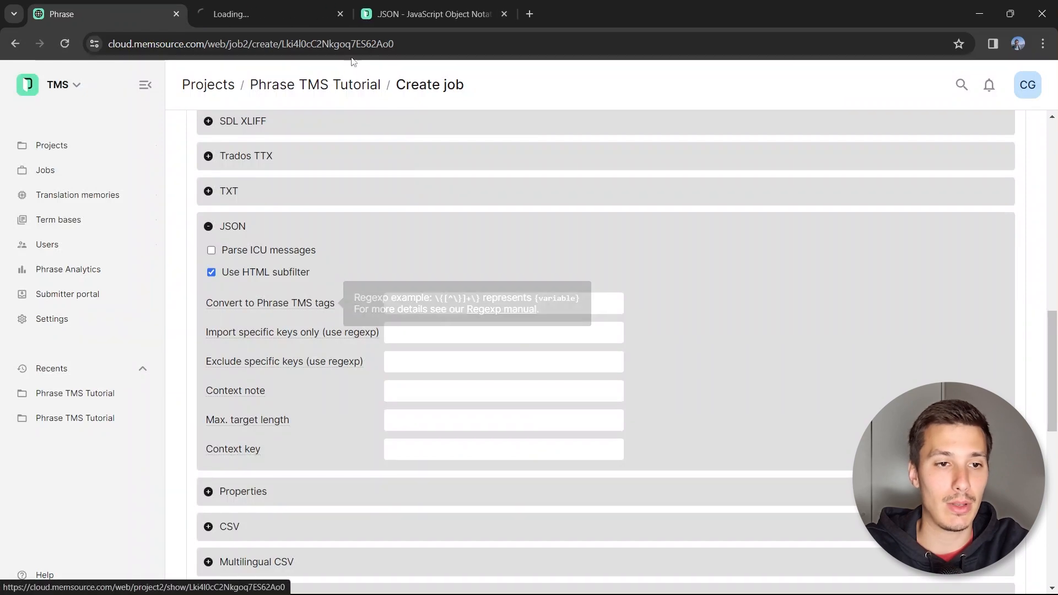
left_click(258, 14)
left_click_drag(258, 14, 389, 13)
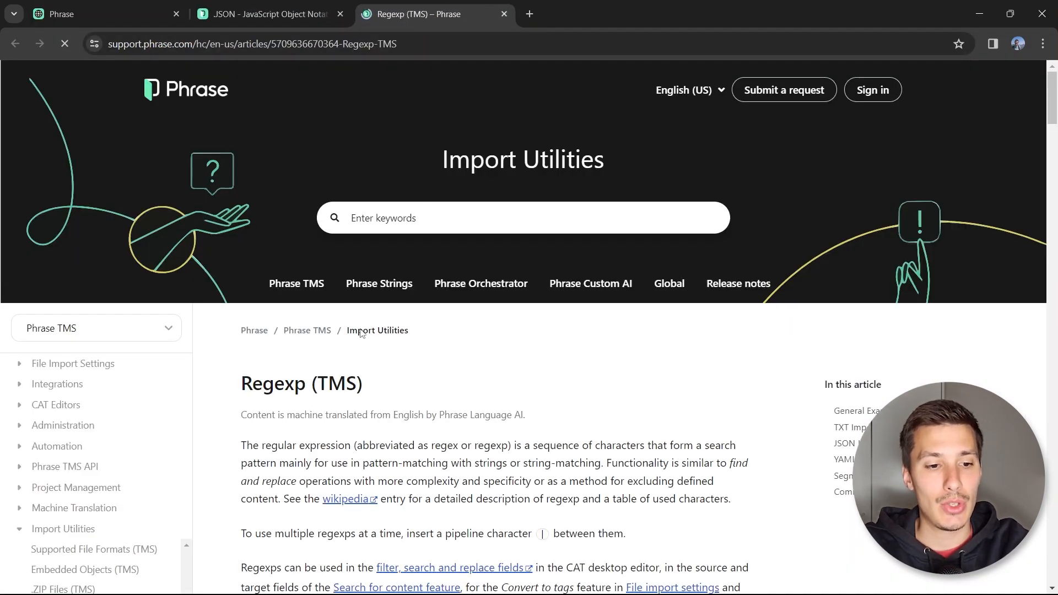
Step: Read the General Examples table in the Regexp (TMS) article, and return to the job creation page
scroll(370, 380, "down", 8)
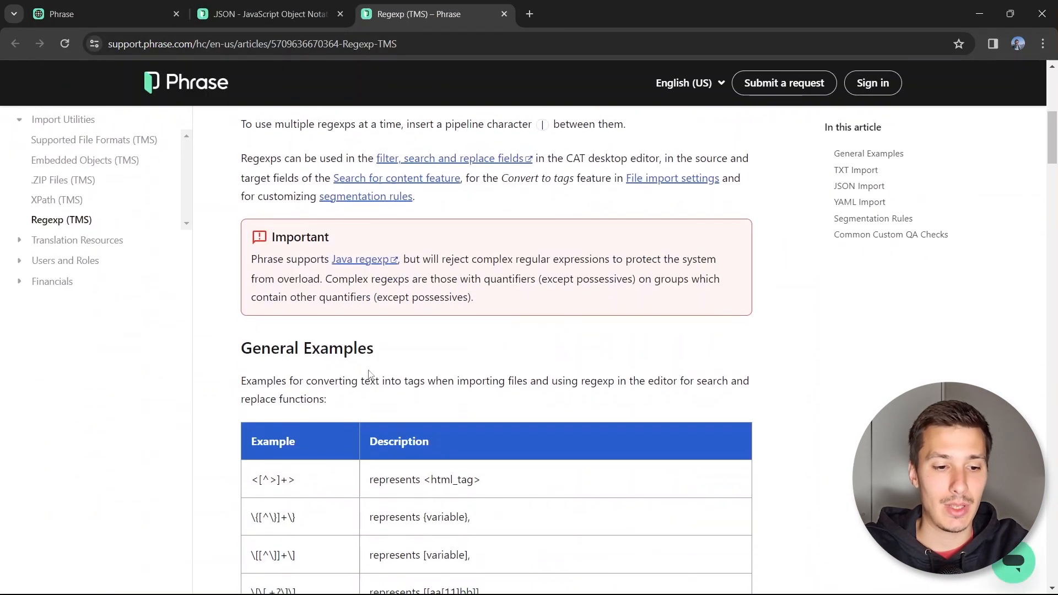
scroll(397, 315, "down", 4)
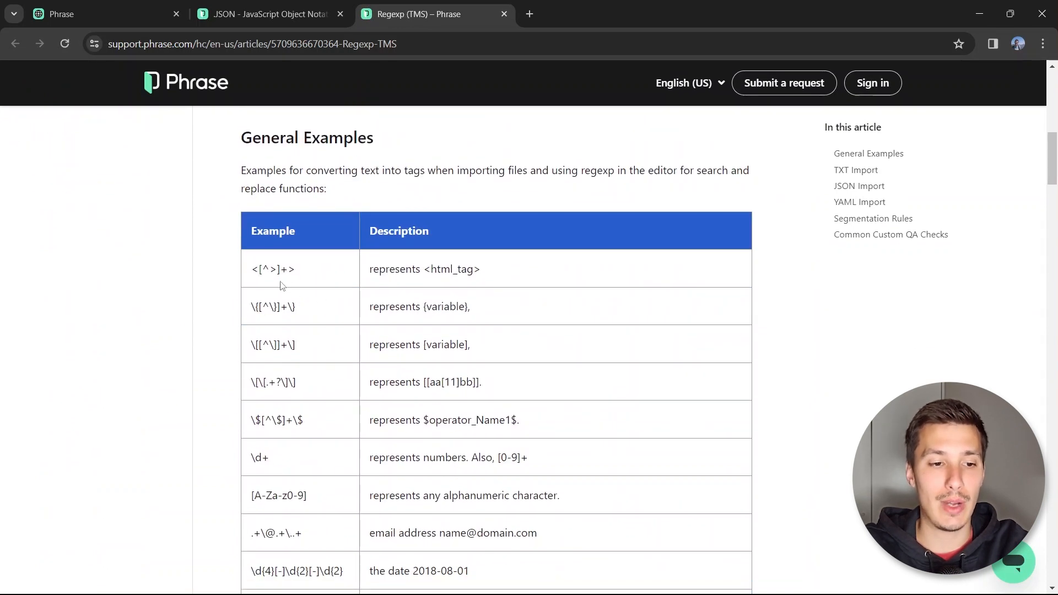
scroll(342, 427, "down", 3)
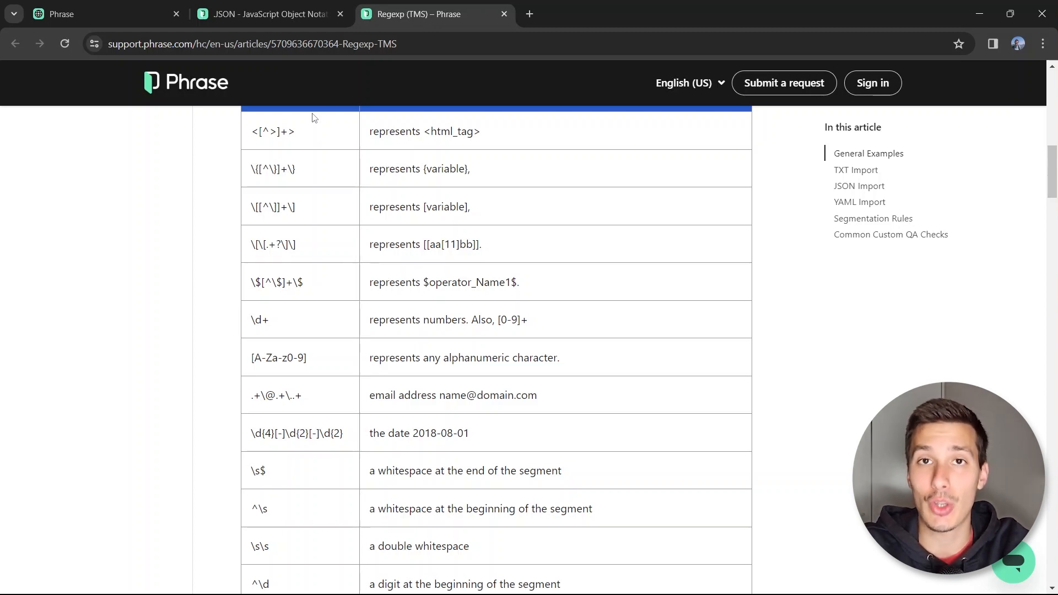
left_click(87, 15)
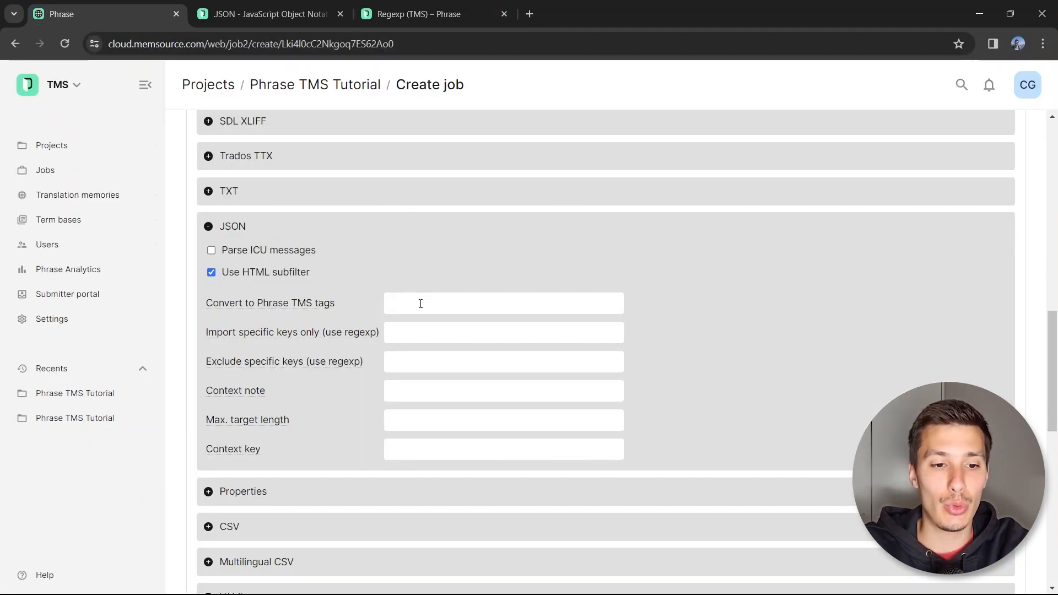
Step: Switch to messages.json in Notepad++ and examine the curly-brace placeholders such as {student}, {course_title}, {field} and {instructor_name}
key("alt+Tab")
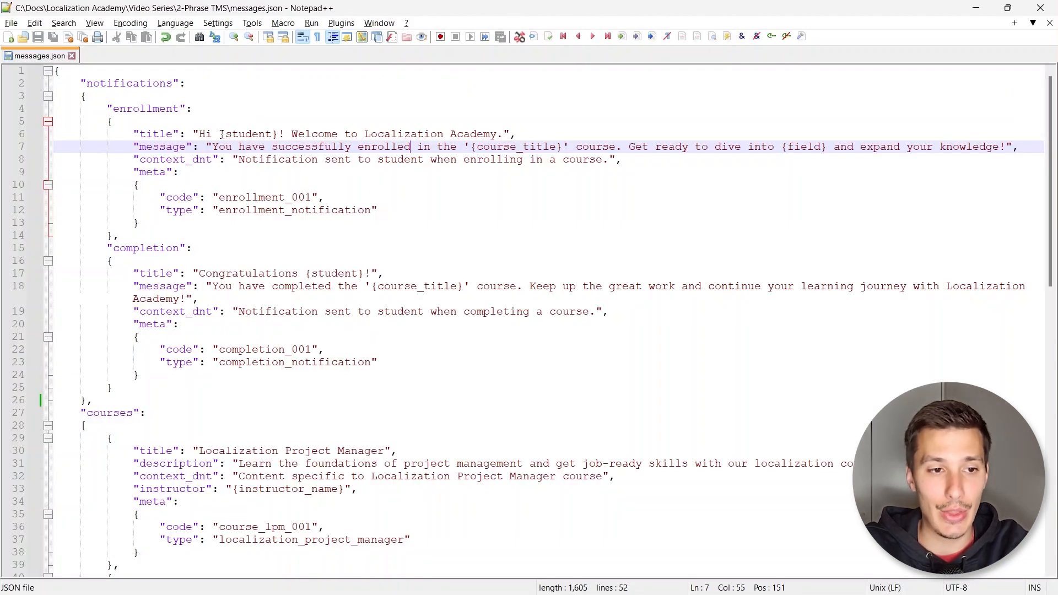
left_click_drag(220, 134, 278, 134)
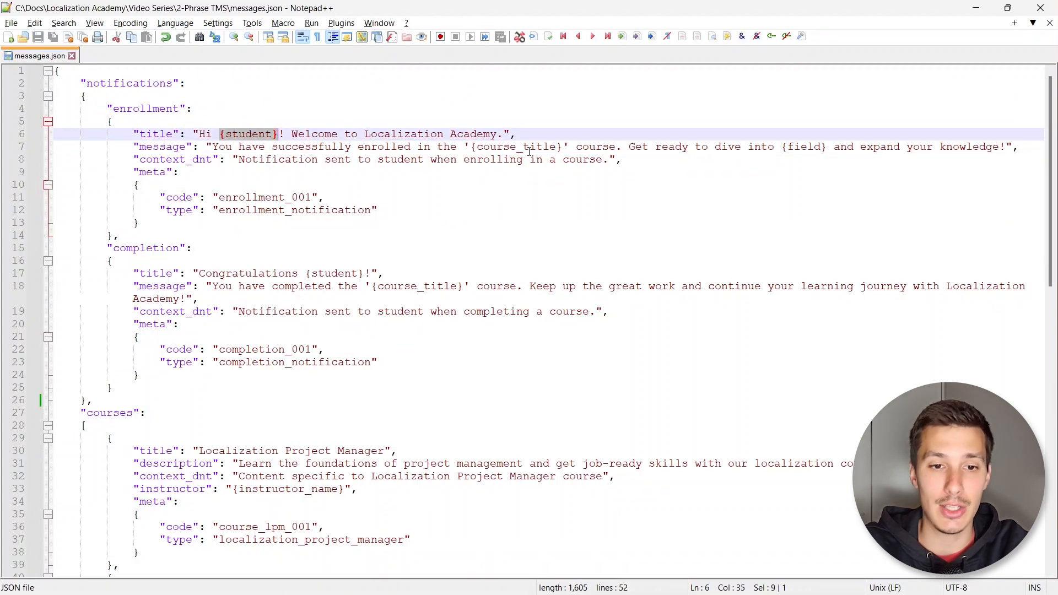
left_click_drag(472, 147, 562, 146)
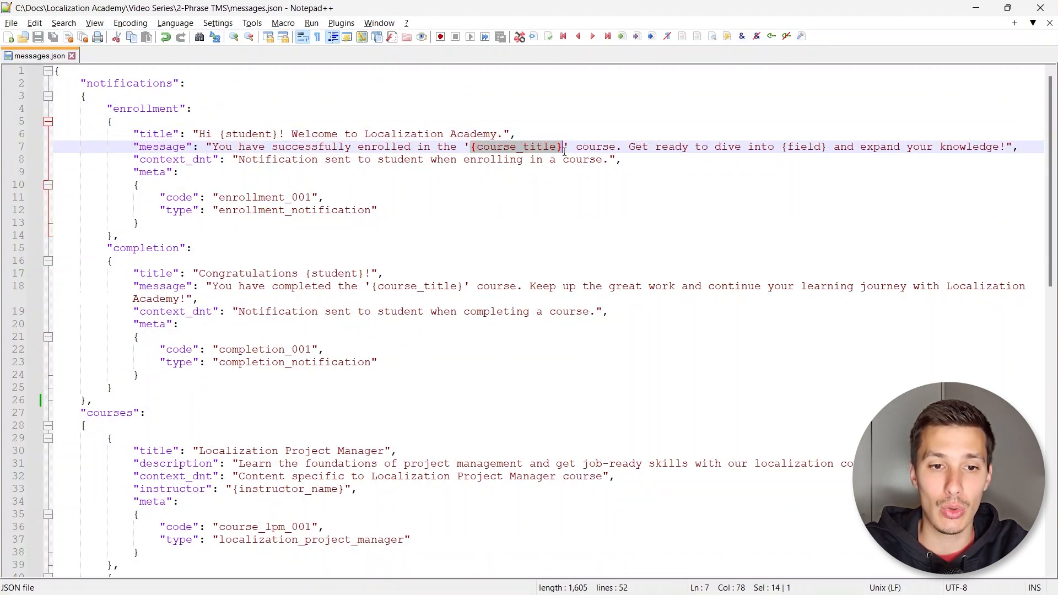
double_click(789, 145)
scroll(302, 321, "down", 8)
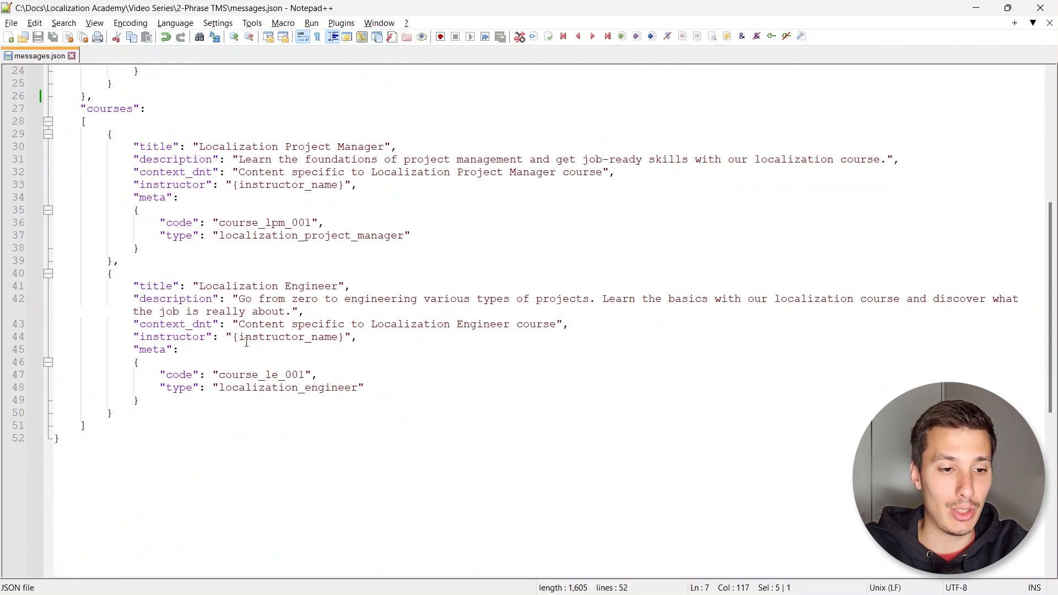
left_click_drag(240, 338, 331, 329)
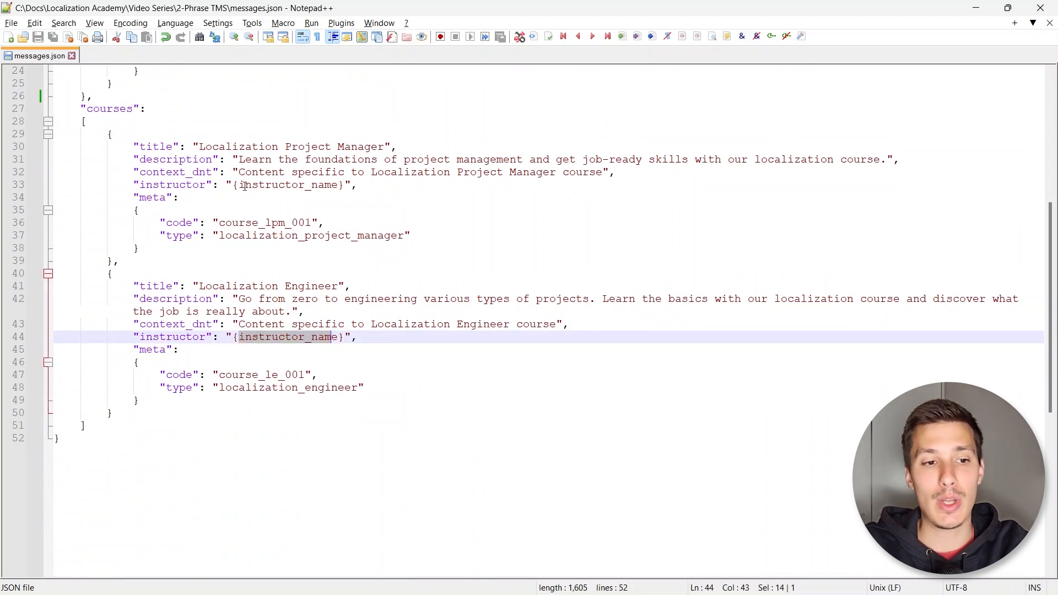
left_click(240, 185)
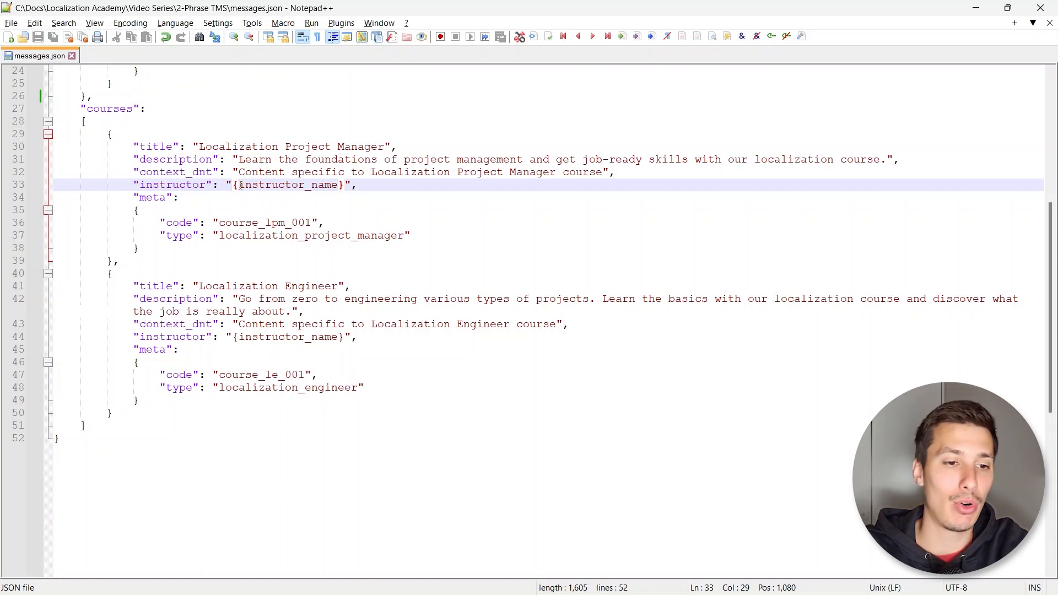
scroll(239, 186, "up", 8)
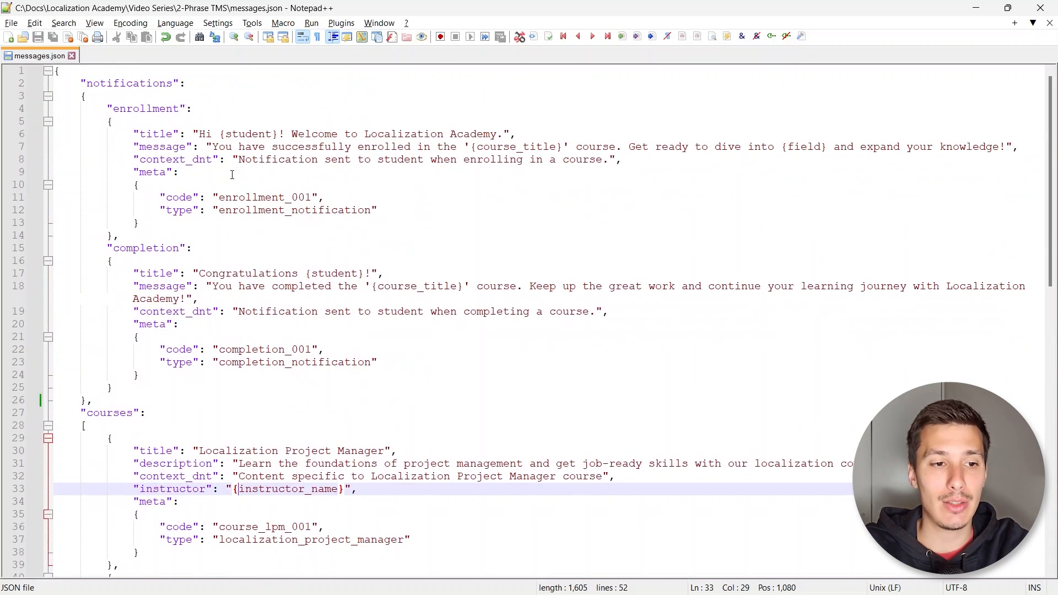
left_click(223, 135)
left_click(278, 134)
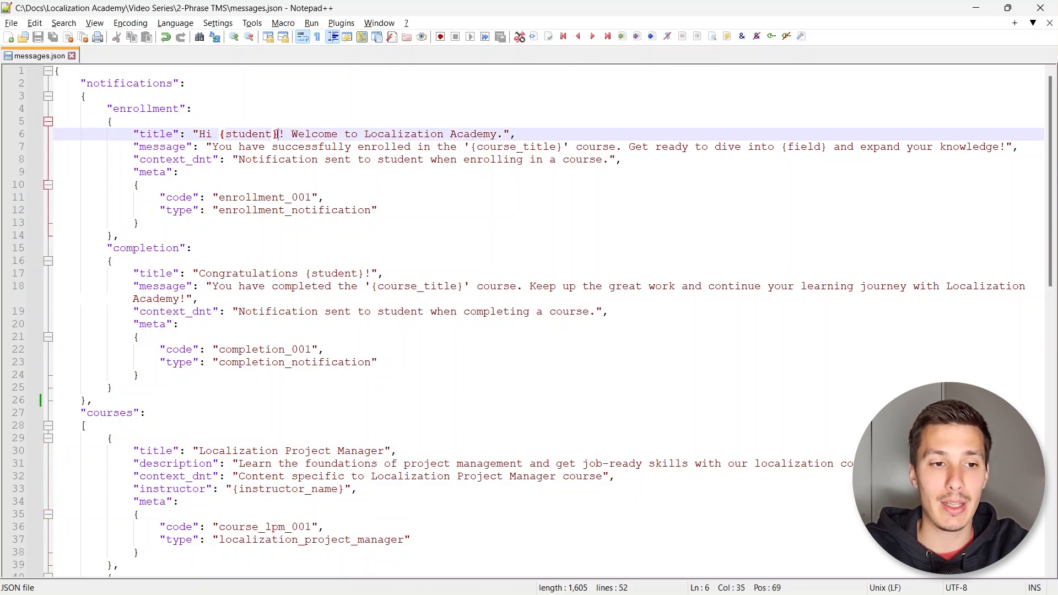
left_click_drag(278, 134, 272, 134)
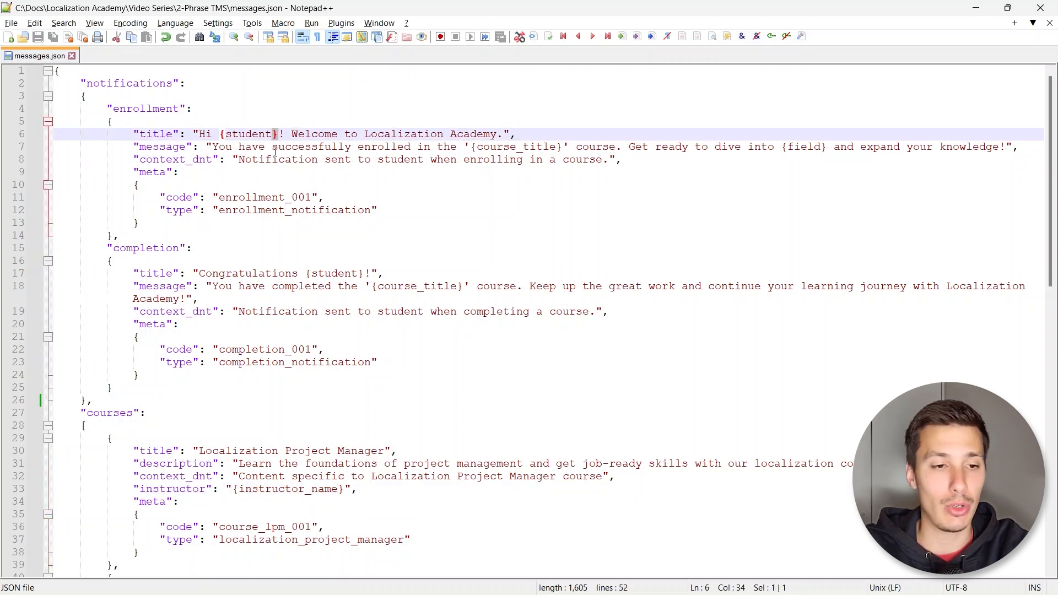
Step: Switch to Phrase TMS and enter the escaped curly braces \{\} as the Convert to Phrase TMS tags expression for JSON
key("alt+Tab")
left_click(402, 303)
type("\\")
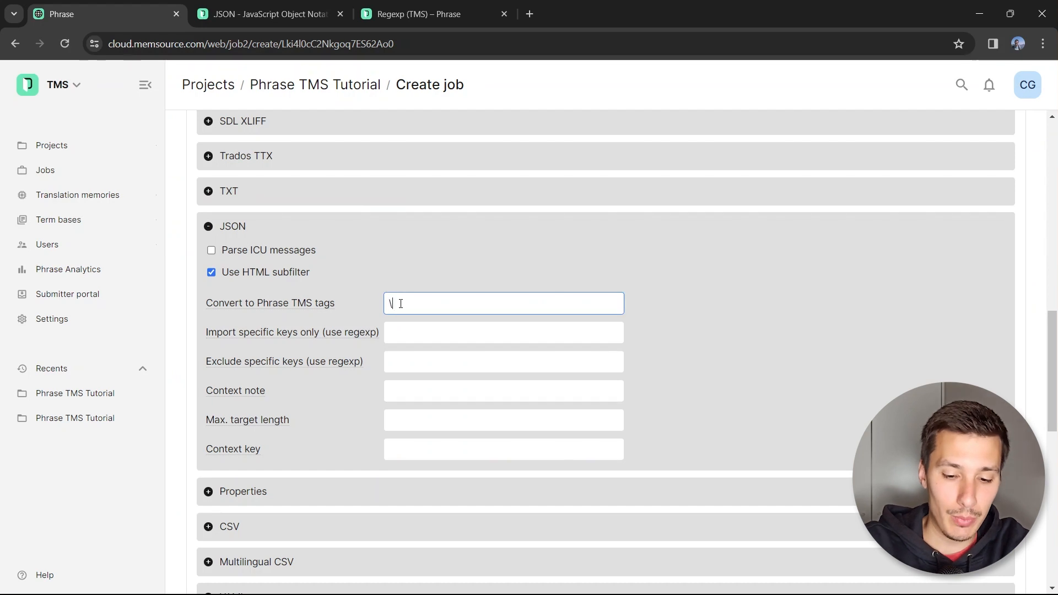
type("{\\")
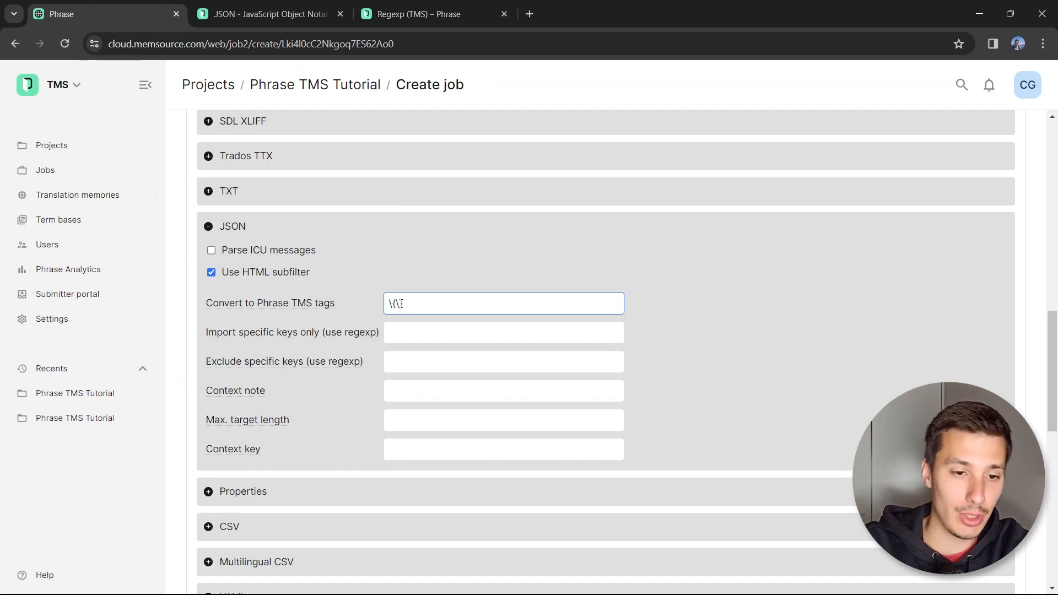
type("}")
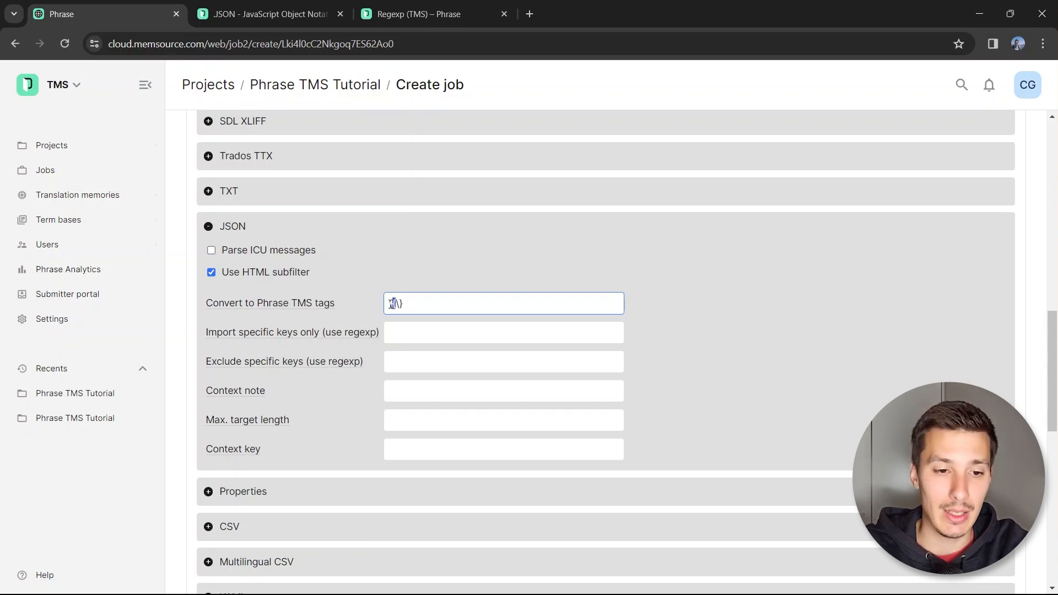
left_click_drag(389, 305, 393, 305)
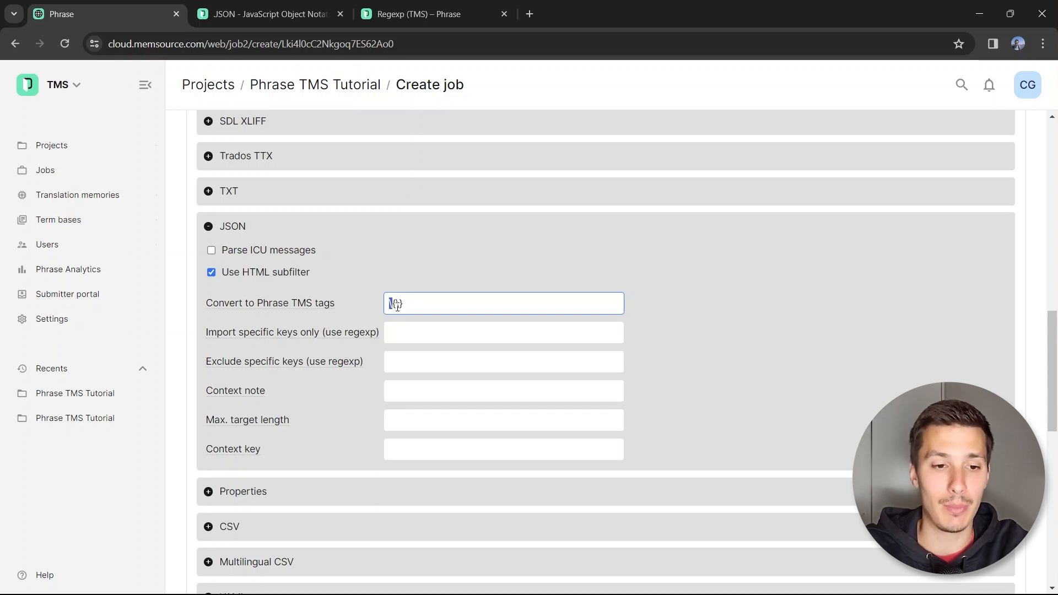
left_click(397, 306)
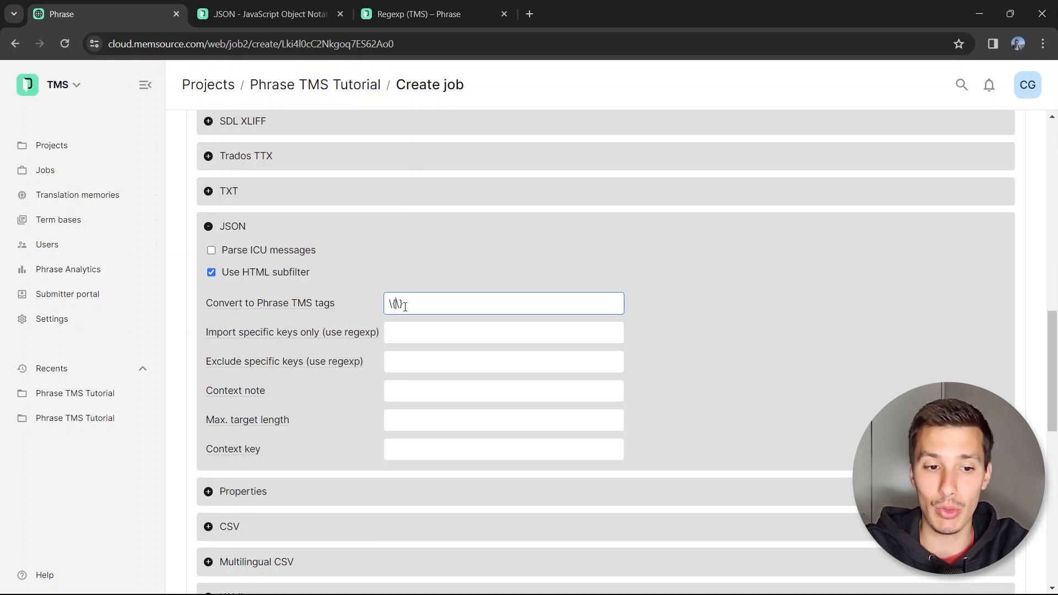
Step: Insert \w+ between the escaped braces so the Convert to Phrase TMS tags expression reads \{\w+\}
double_click(405, 307)
key("Left")
key("Left")
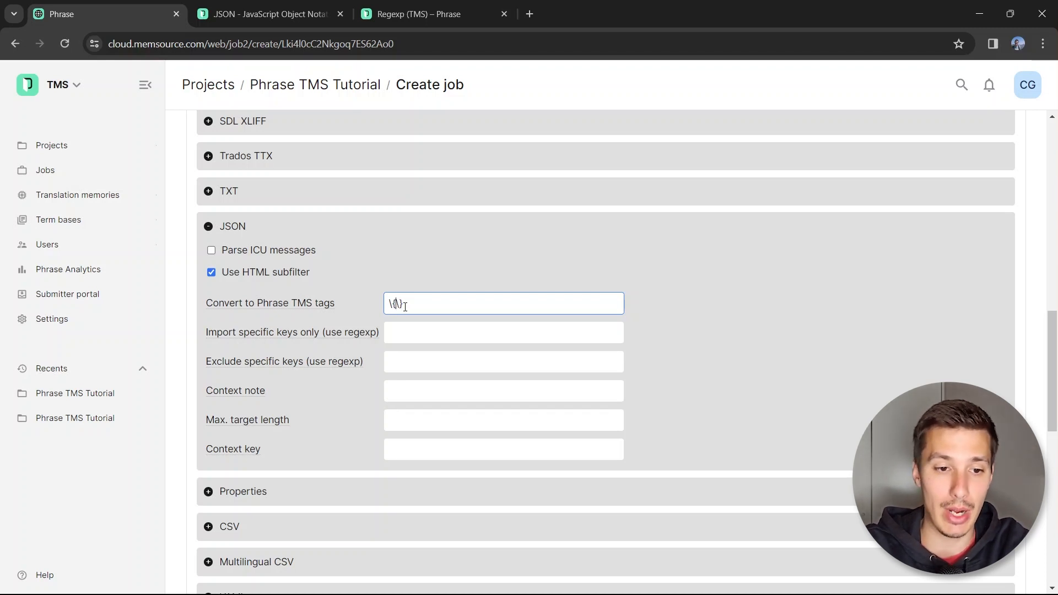
type("\\w")
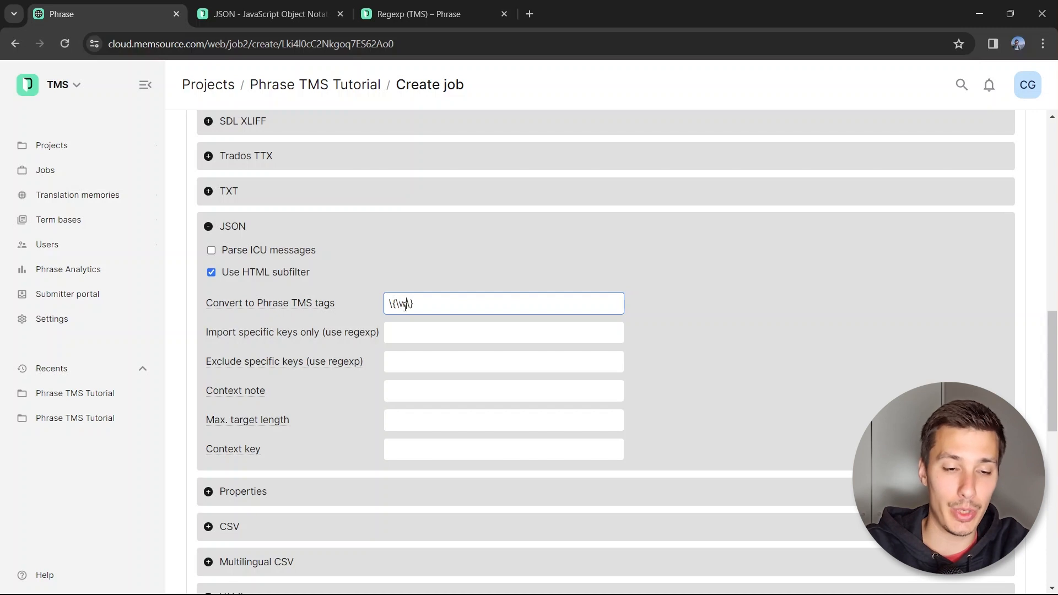
key("shift+Left")
key("shift+Left")
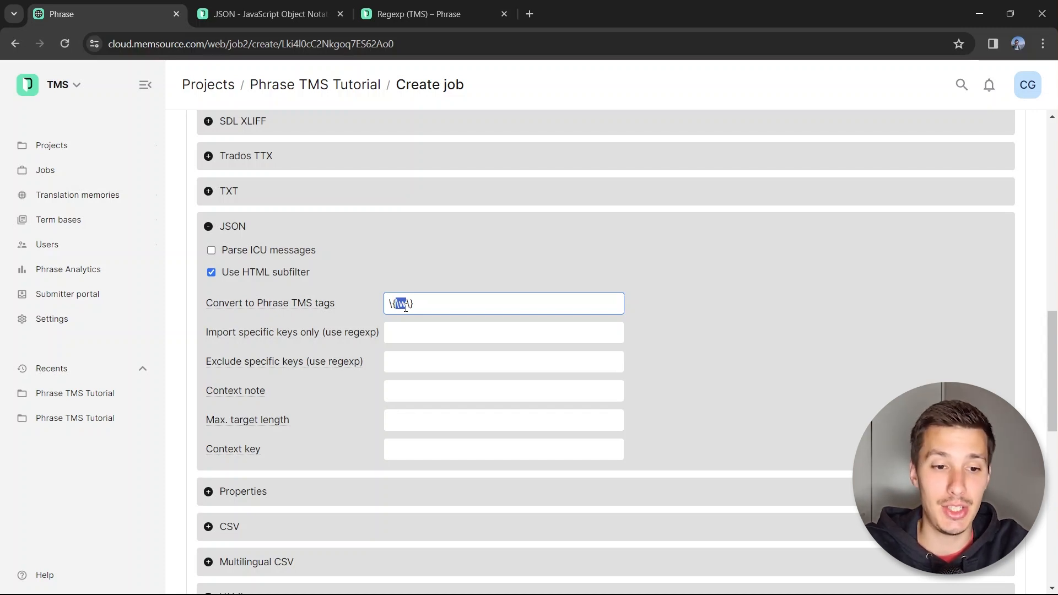
left_click(411, 305)
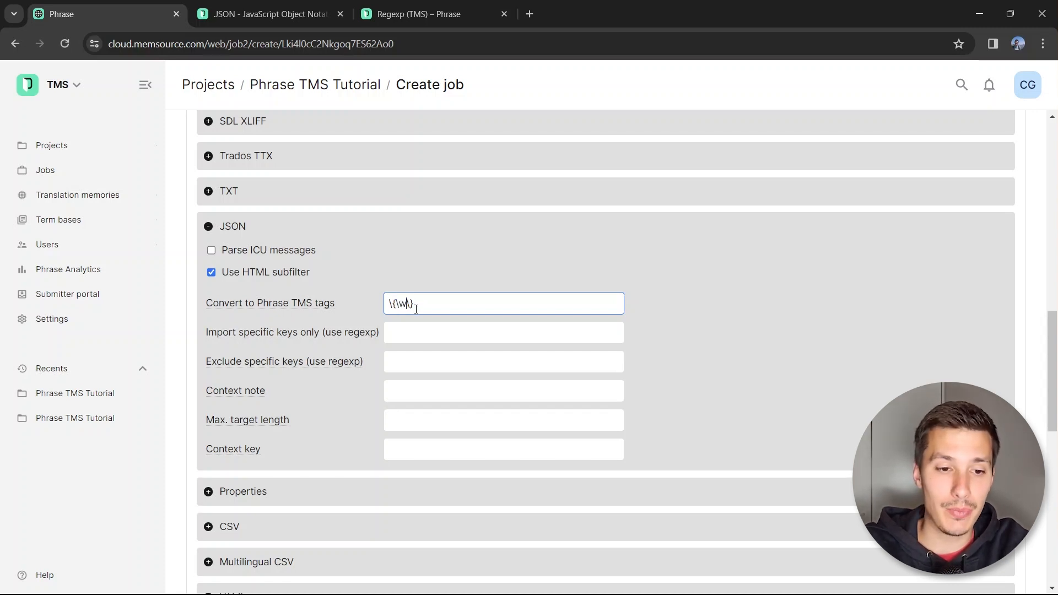
type("+")
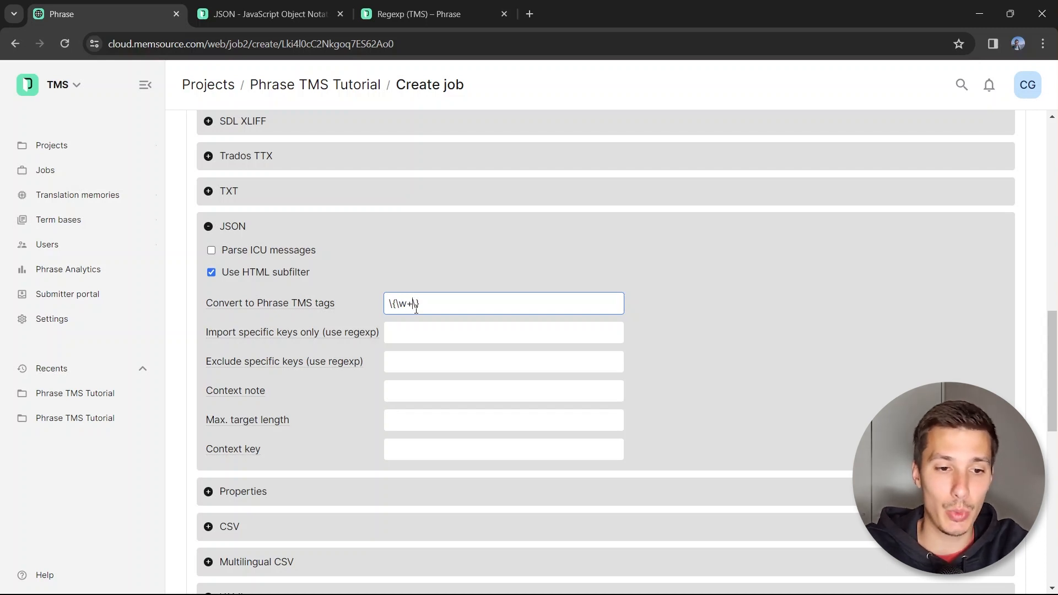
Step: Copy the \{\w+\} expression, switch to messages.json in Notepad++, and enter it as the search term for a regular-expression search
left_click_drag(431, 304, 386, 306)
key("ctrl+c")
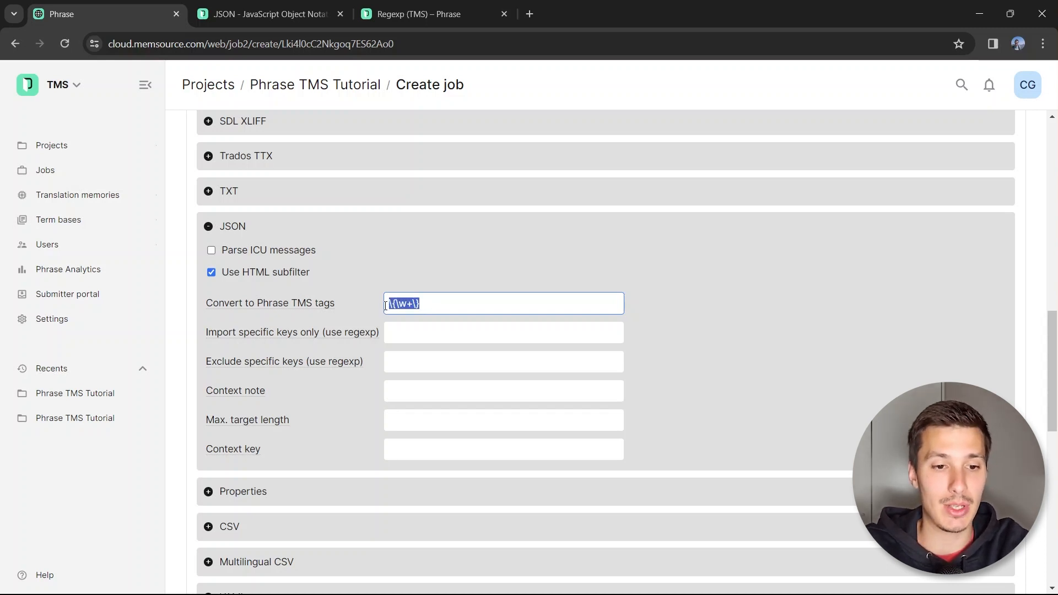
key("alt+Tab")
left_click(106, 72)
key("ctrl+f")
key("ctrl+v")
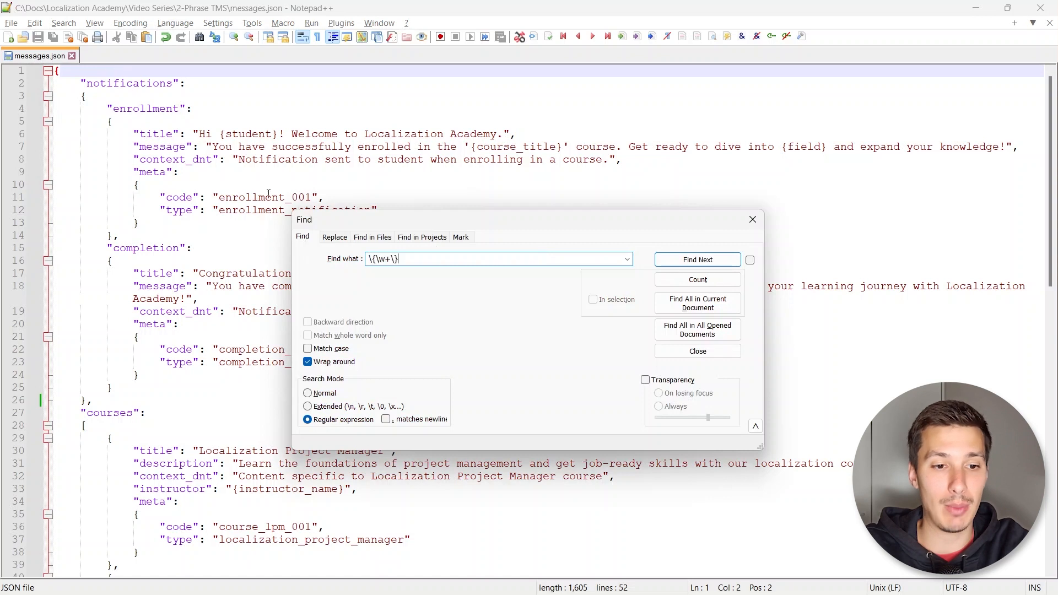
Step: Step through the first matches in messages.json, list all matches in the current document, and return to Phrase TMS
left_click(696, 264)
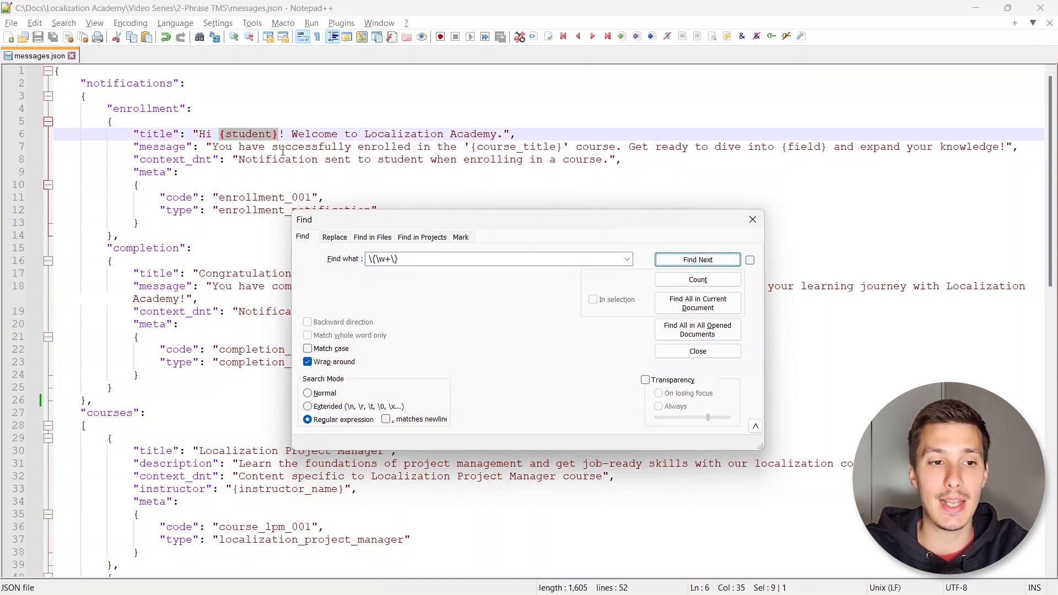
left_click(697, 260)
left_click_drag(601, 224, 565, 271)
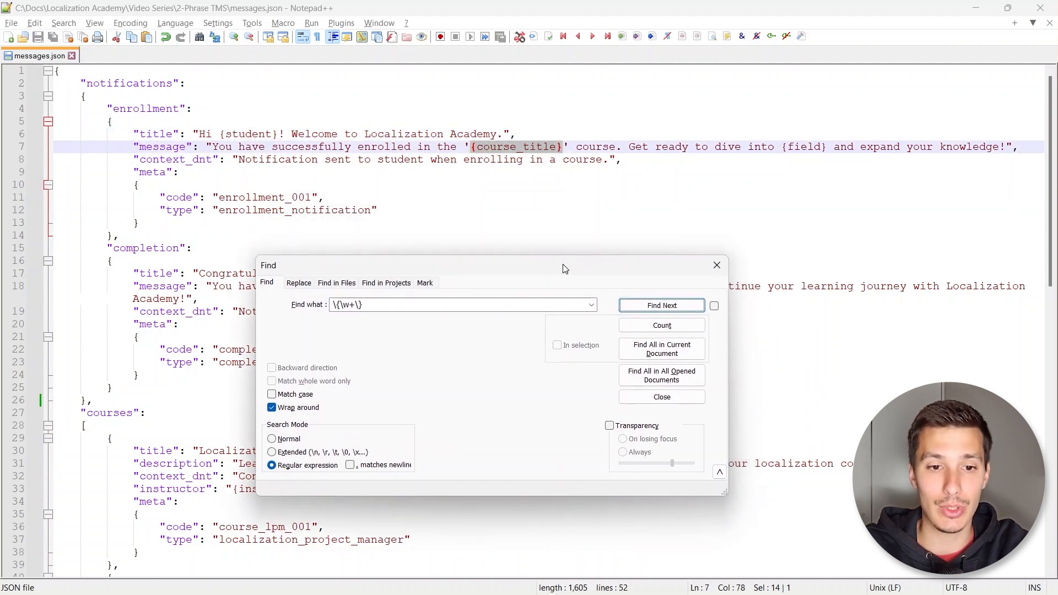
left_click(678, 307)
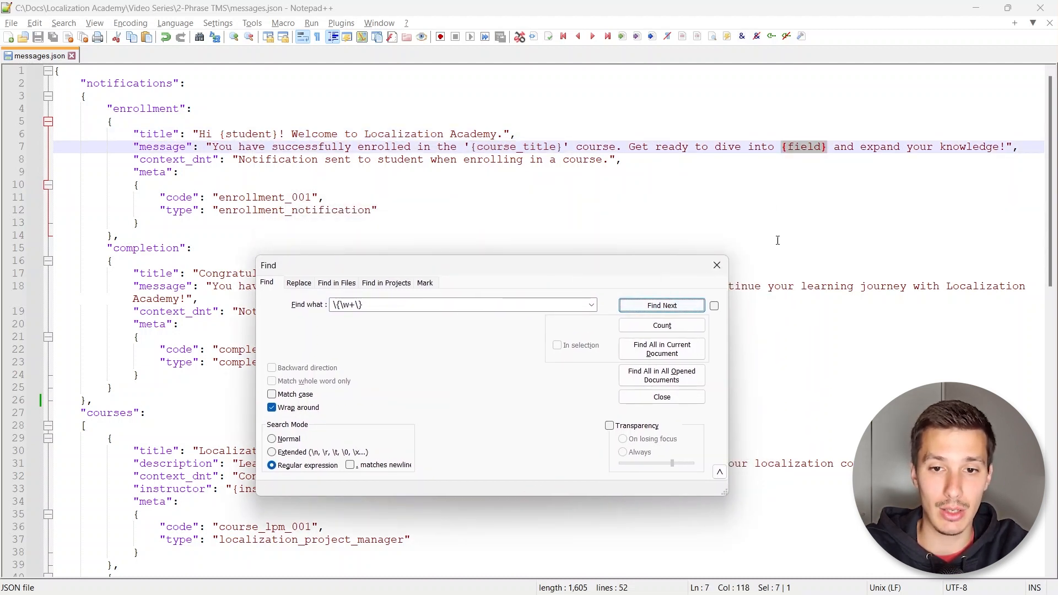
left_click(668, 355)
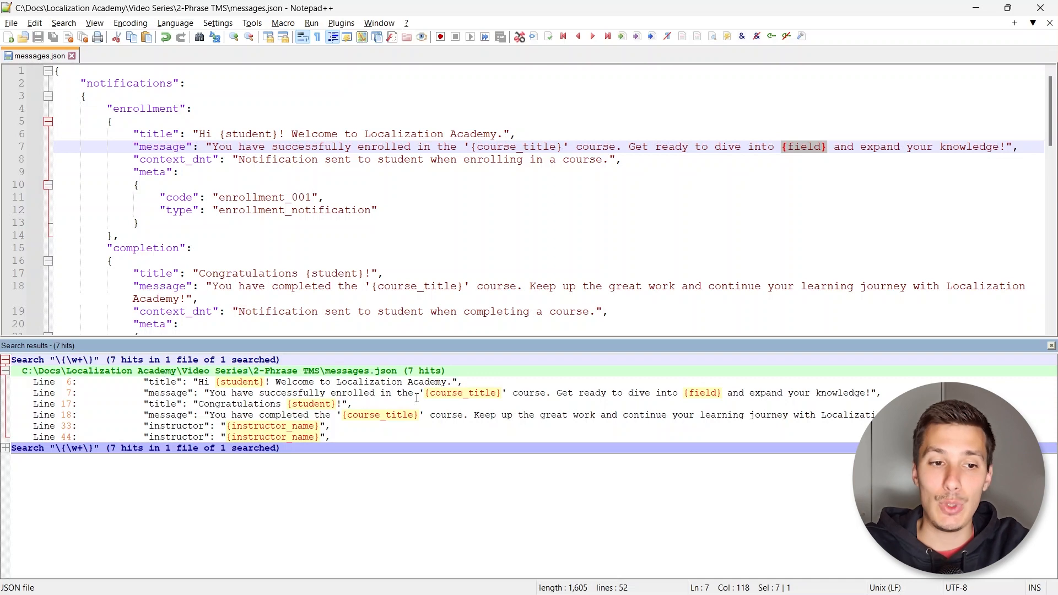
key("alt+Tab")
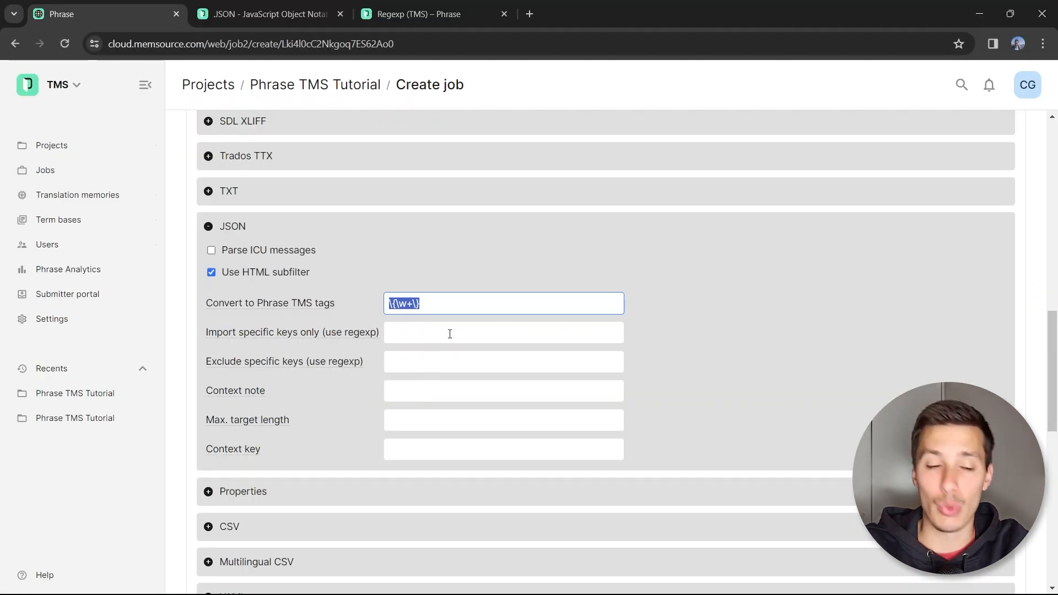
Step: Try appending dummy alternatives separated by | after \{\w+\} in the Convert to Phrase TMS tags expression, and remove them again
left_click_drag(432, 308, 384, 306)
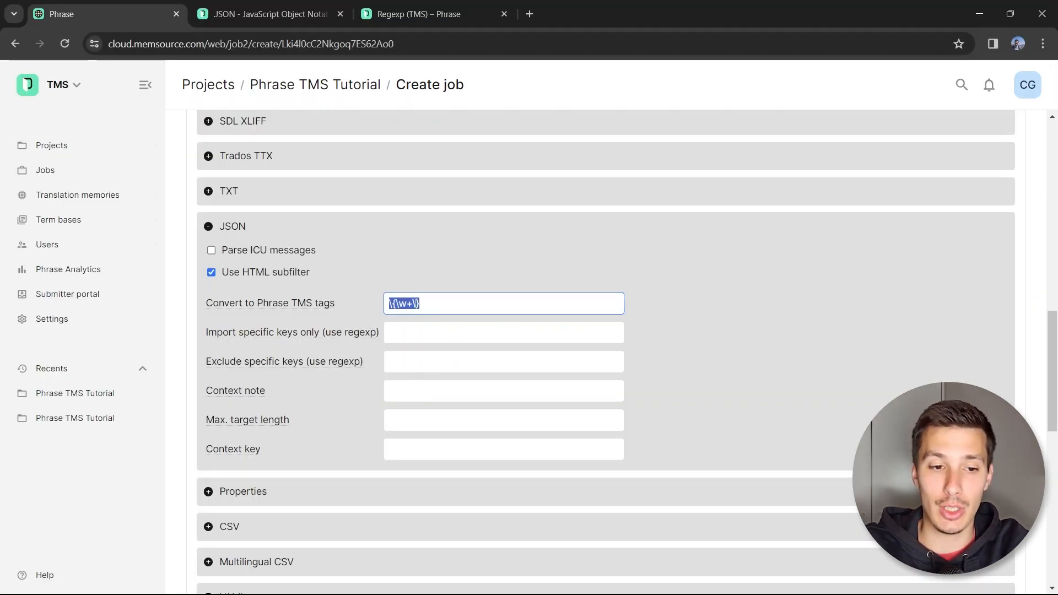
left_click(455, 308)
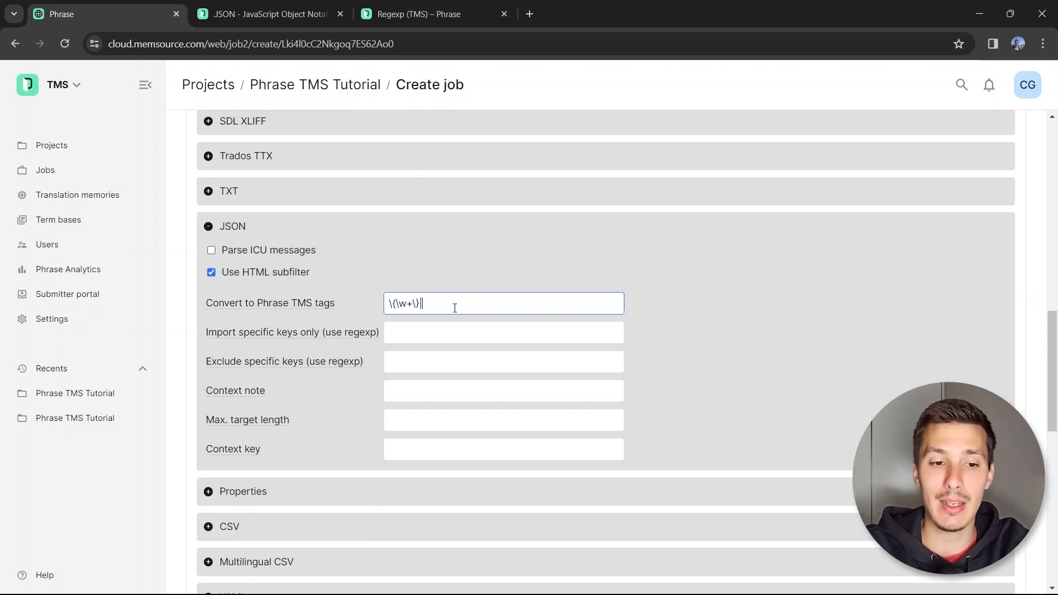
type("sñfldsñf")
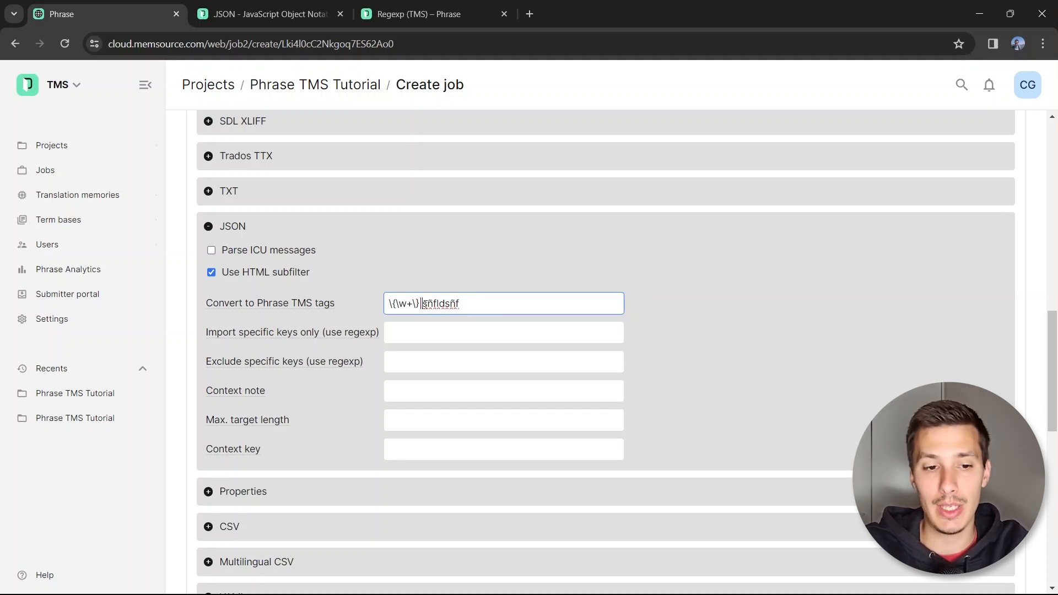
left_click_drag(422, 303, 468, 303)
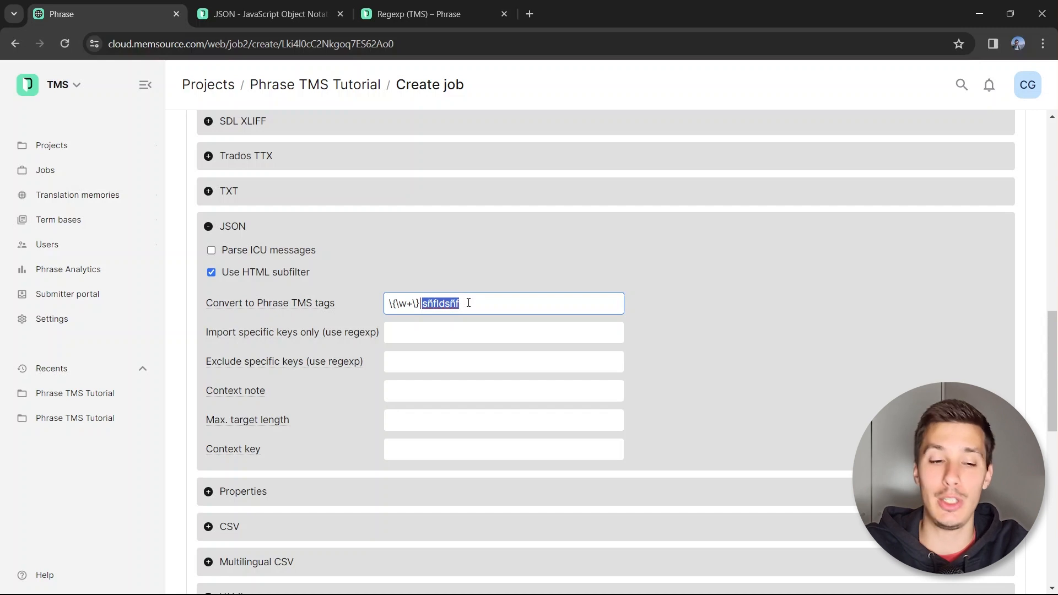
left_click_drag(389, 303, 419, 306)
left_click(474, 303)
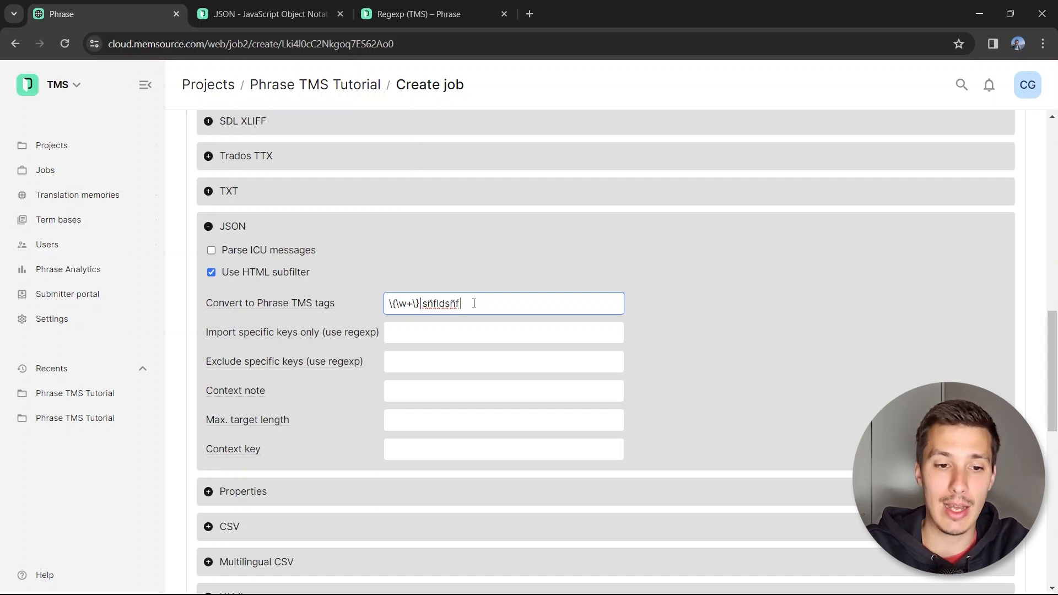
type("ldsfdf")
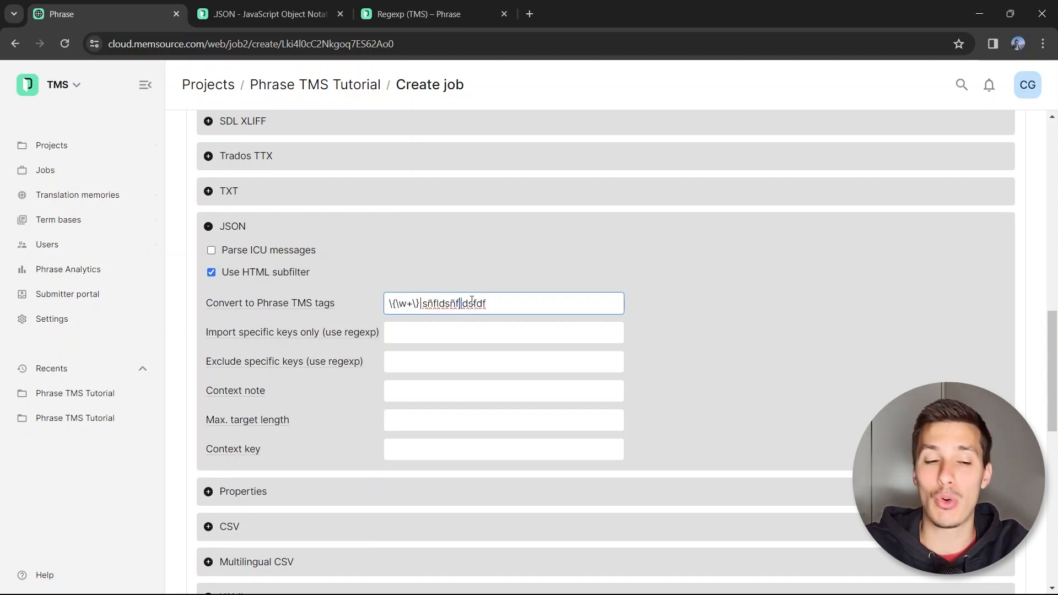
left_click_drag(499, 302, 421, 303)
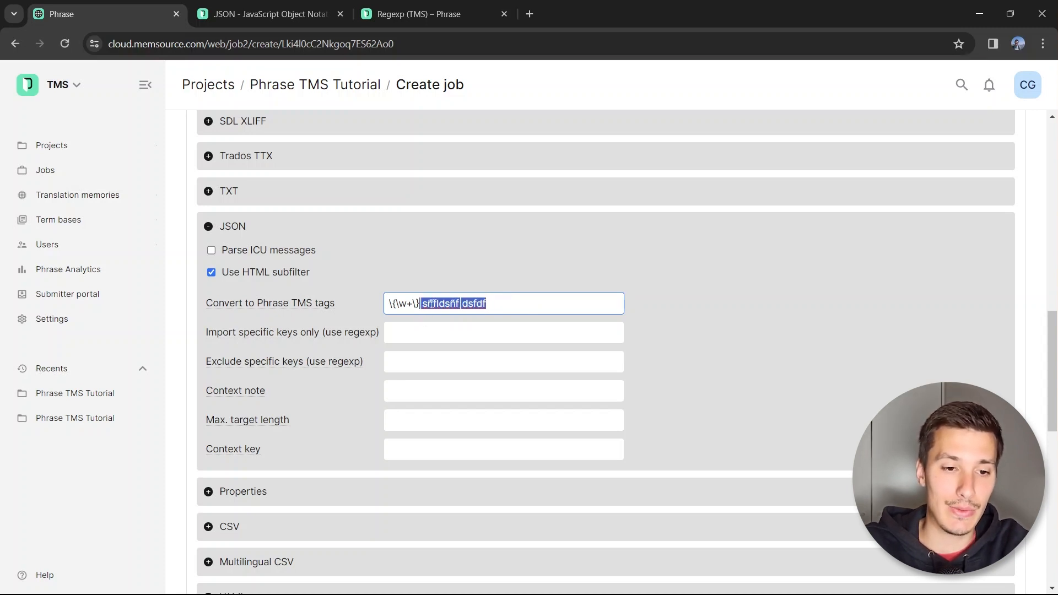
key("BackSpace")
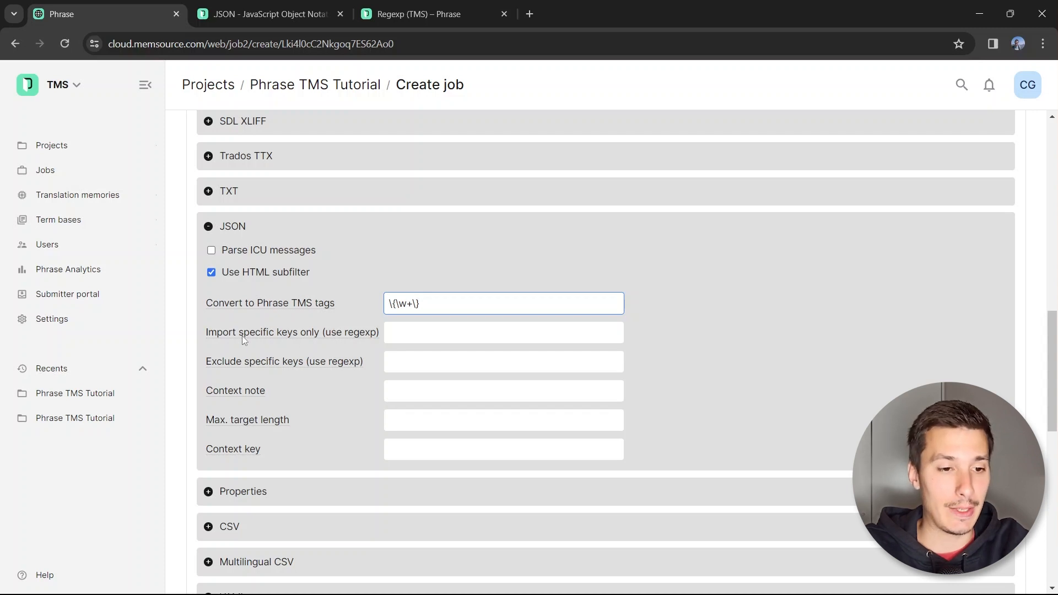
Step: Examine the regexp hints for the JSON options Import specific keys only and Exclude specific keys
mouse_move(230, 335)
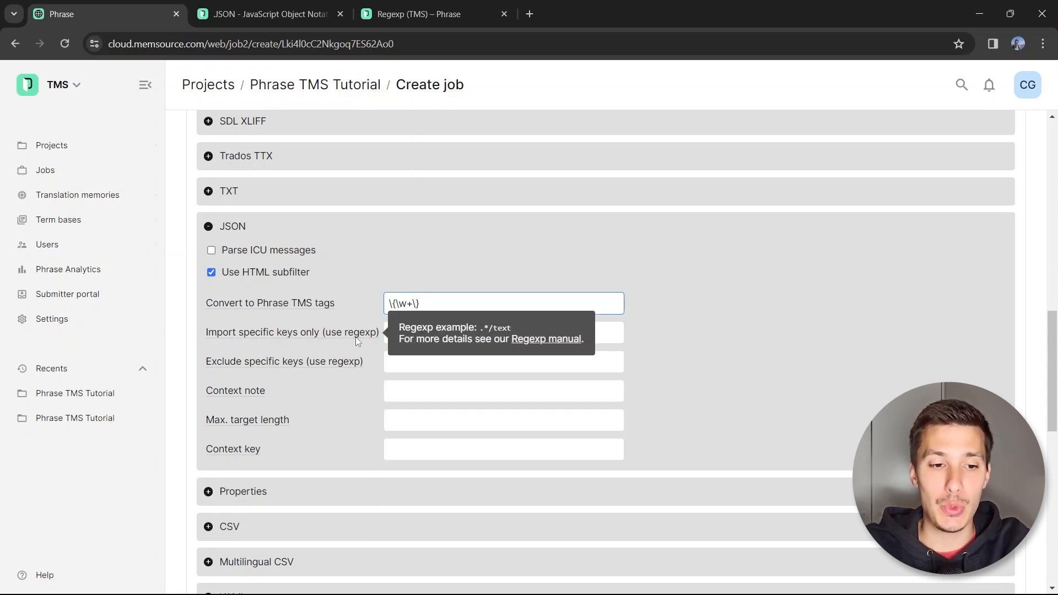
mouse_move(252, 362)
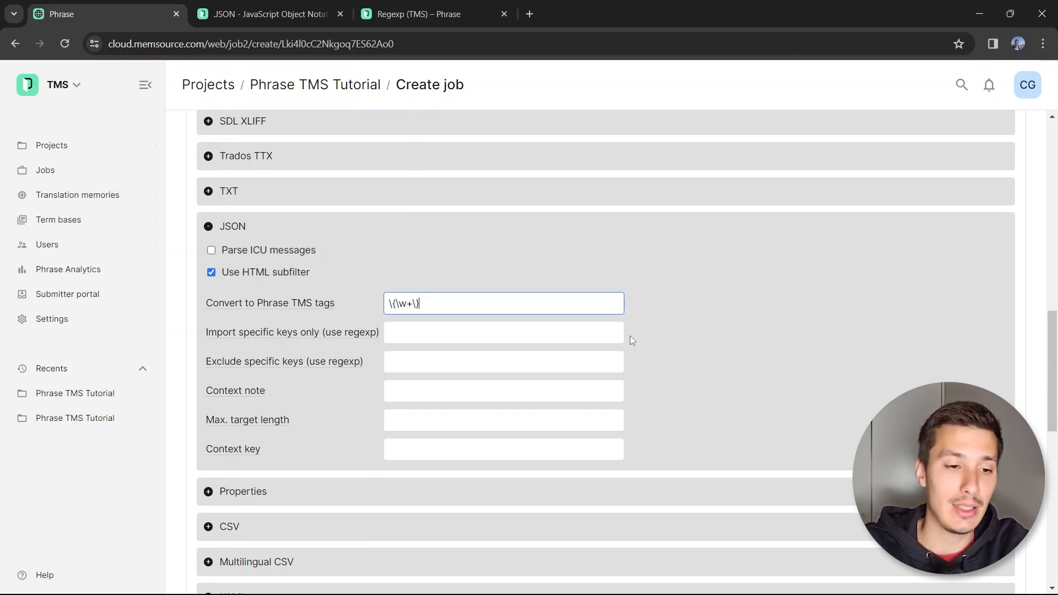
left_click(210, 336)
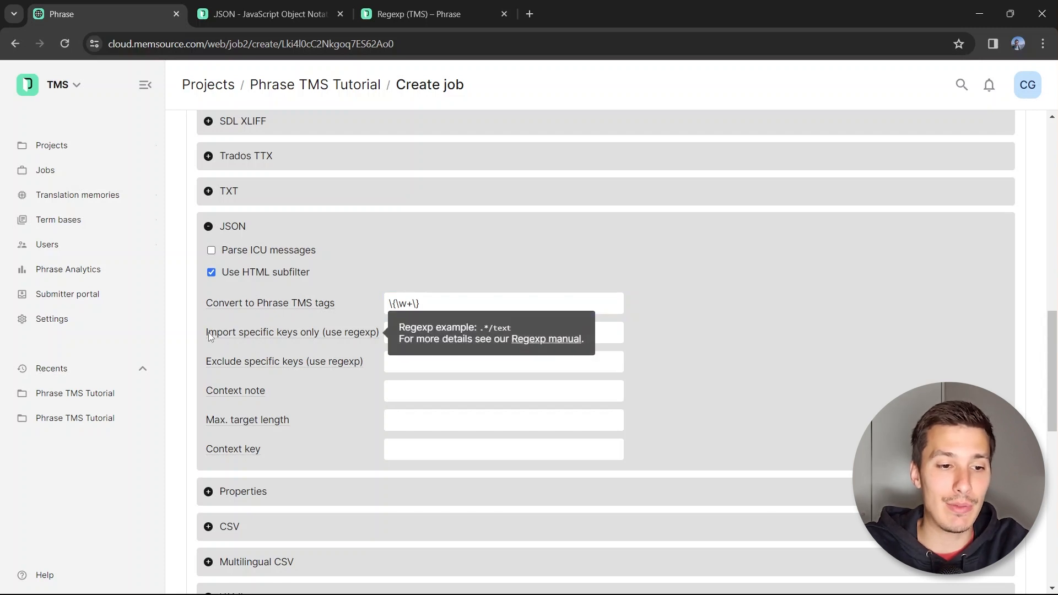
left_click_drag(244, 333, 288, 335)
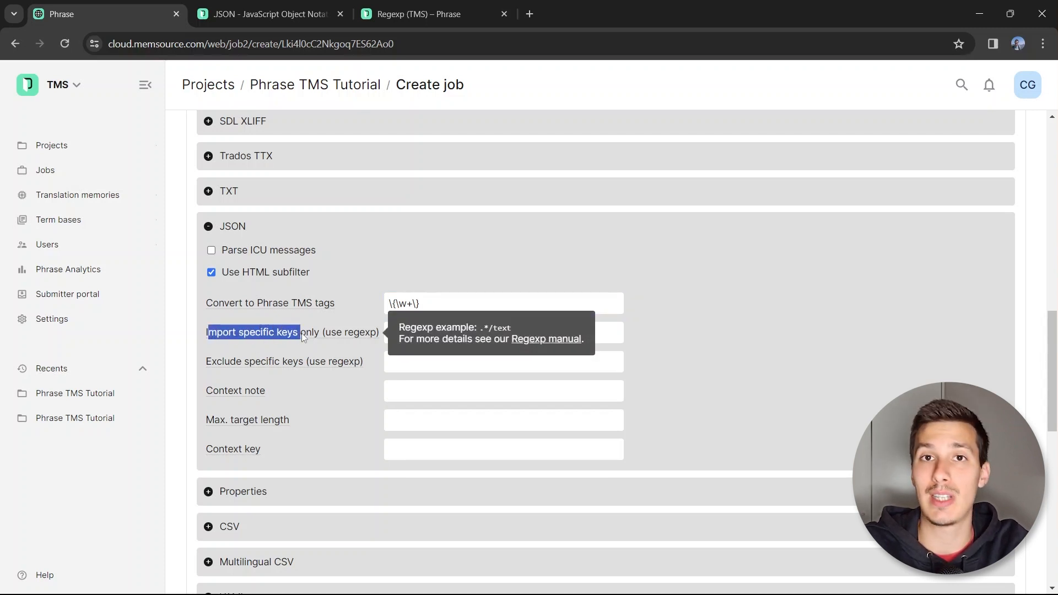
left_click(304, 333)
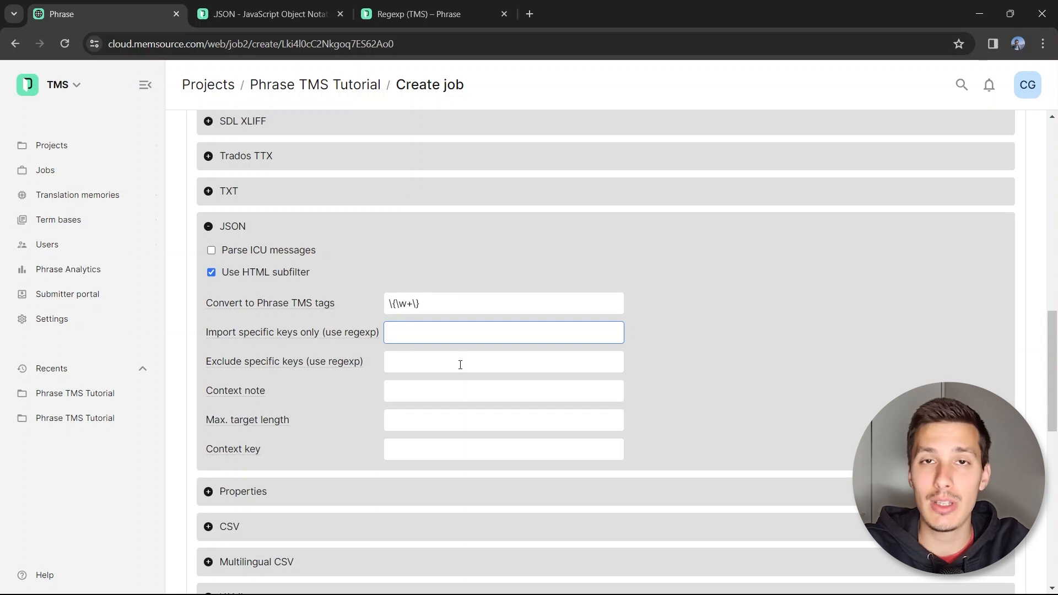
mouse_move(220, 366)
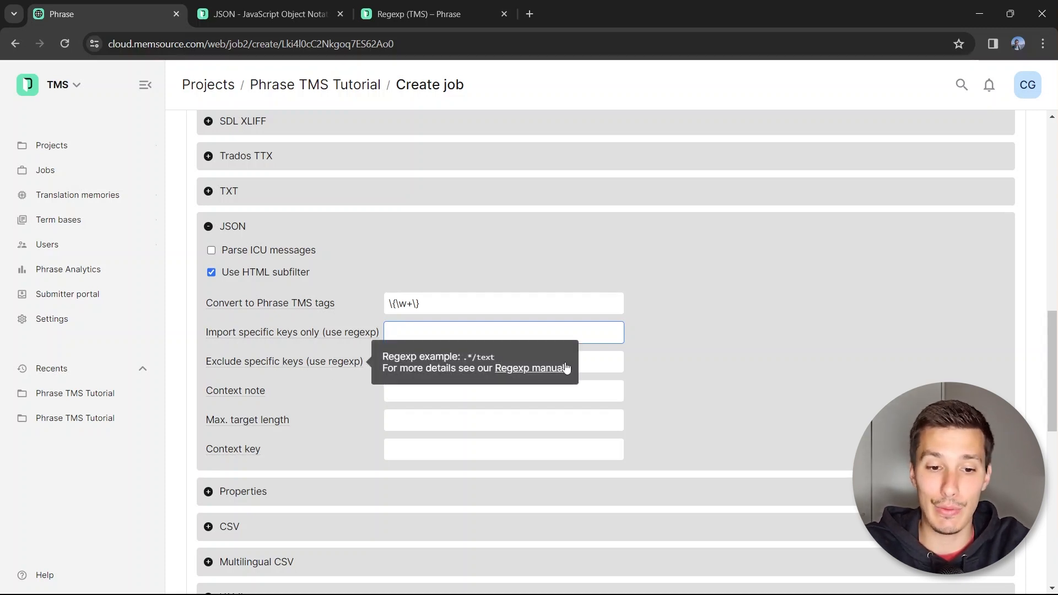
left_click(454, 355)
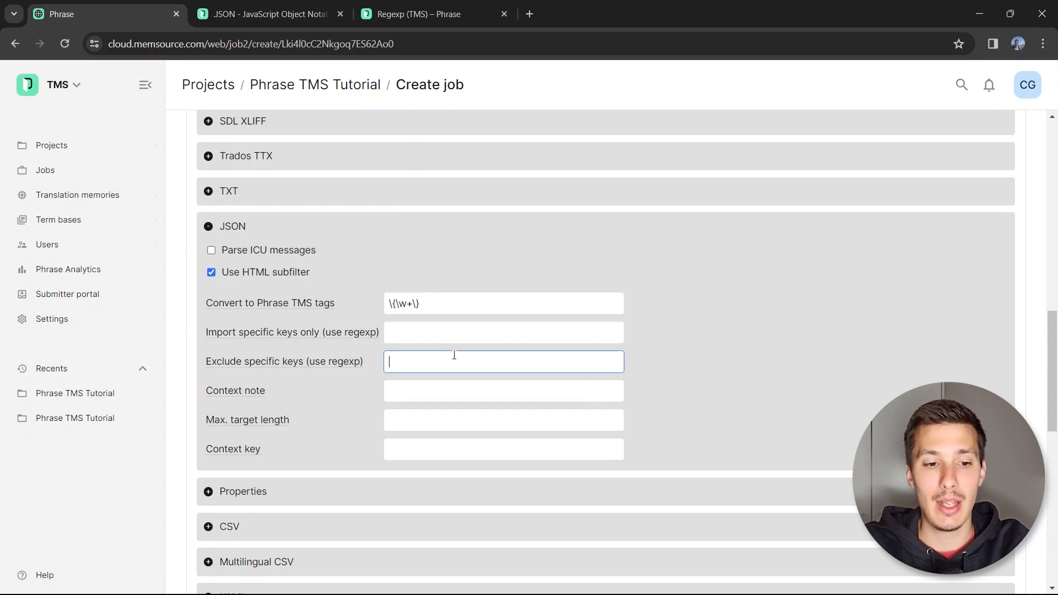
mouse_move(344, 365)
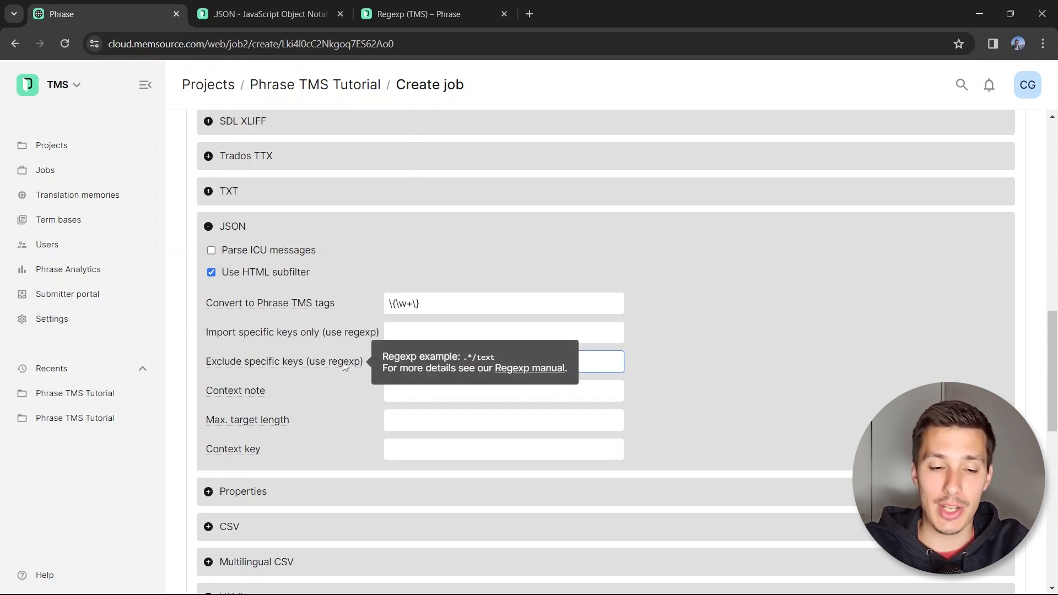
Step: Read the JSON Import structure example and key expressions in the Regexp (TMS) article, and return to the job creation page
left_click(419, 16)
scroll(323, 236, "up", 6)
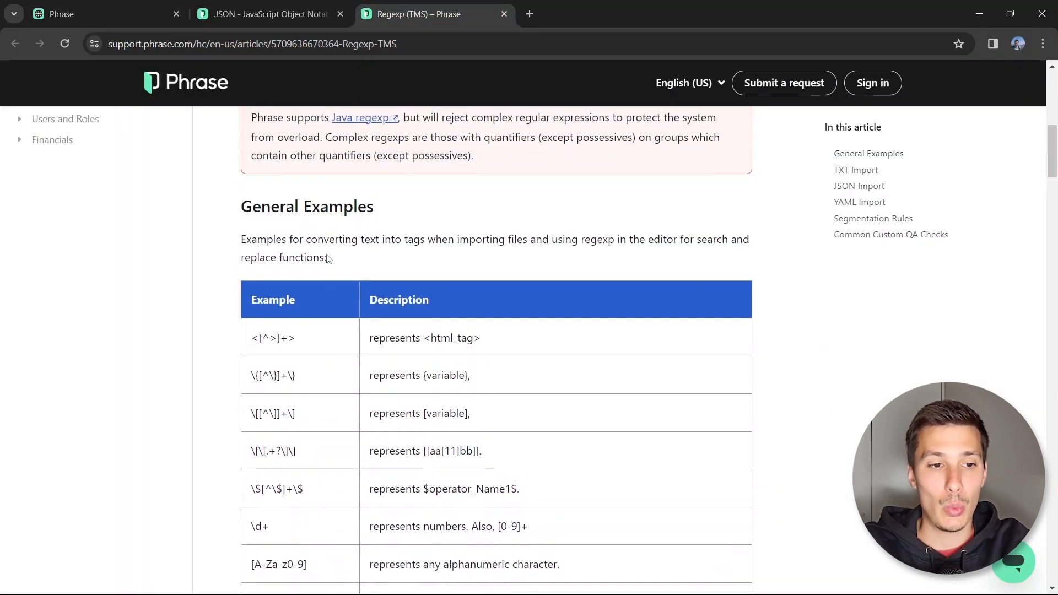
scroll(331, 339, "down", 20)
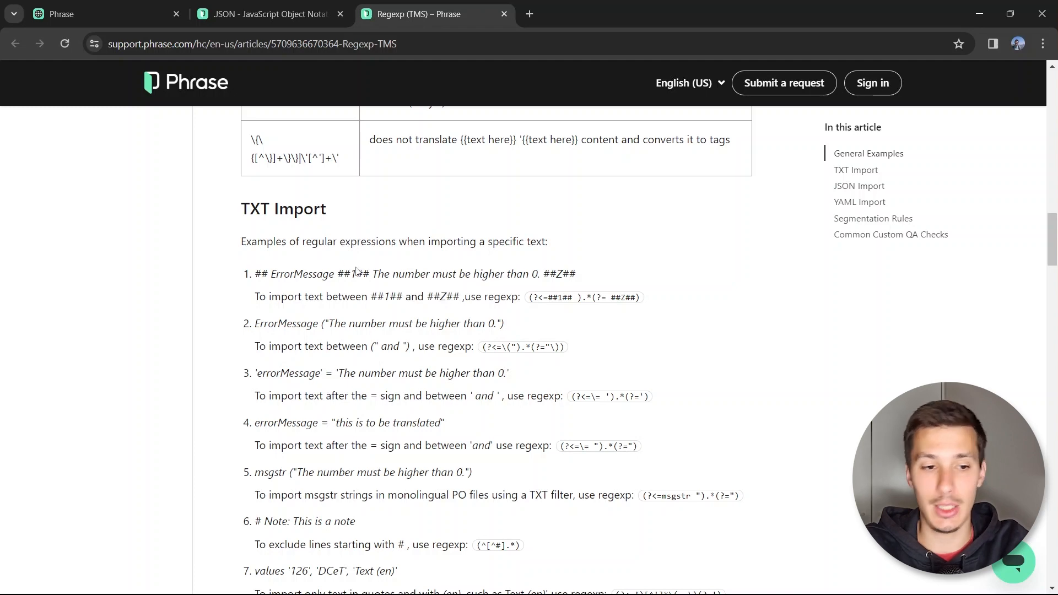
scroll(395, 285, "down", 8)
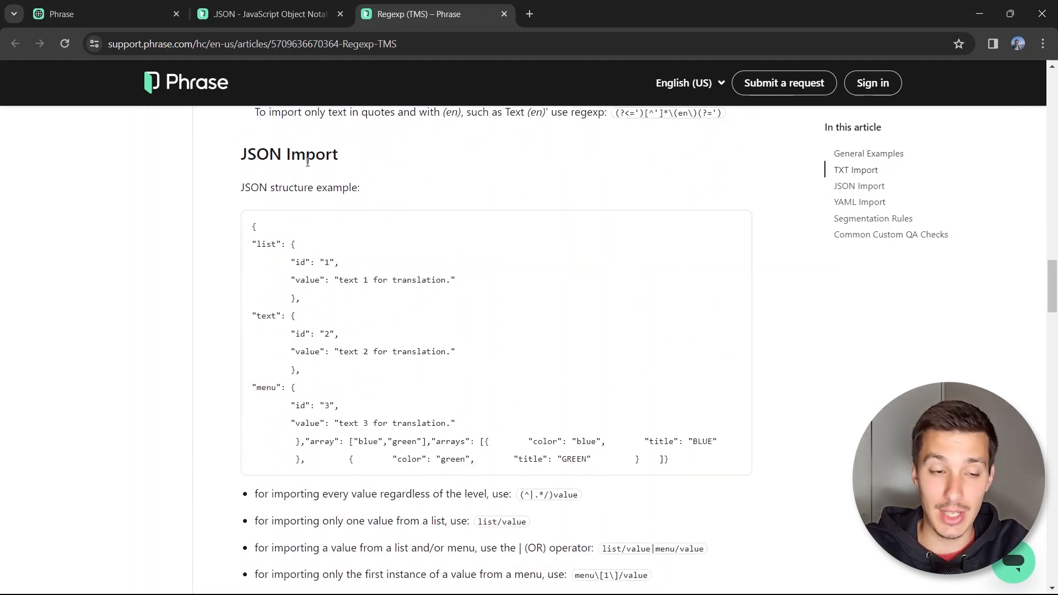
scroll(307, 225, "down", 1)
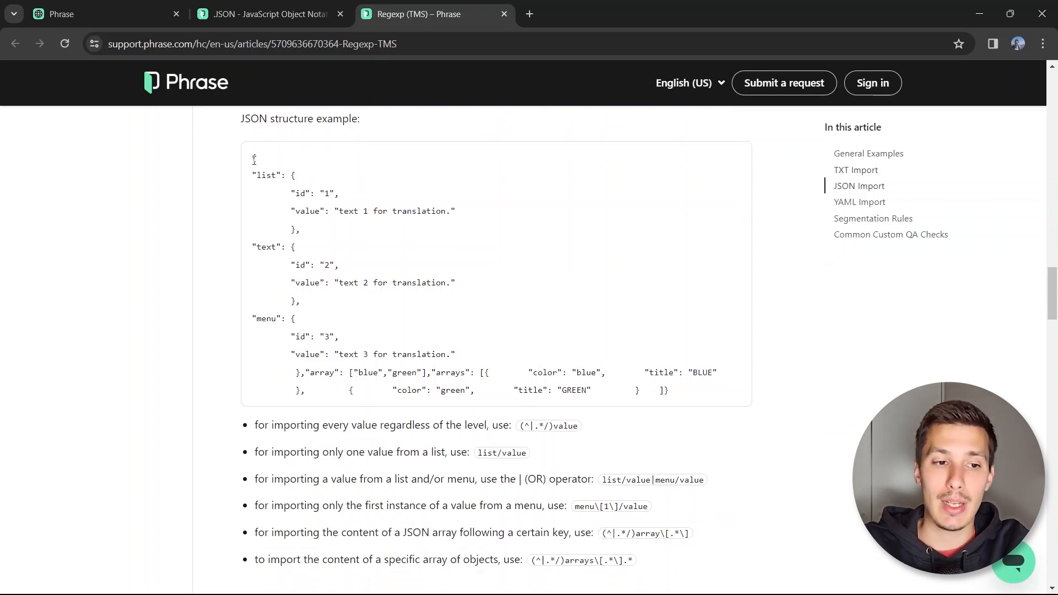
scroll(480, 325, "down", 1)
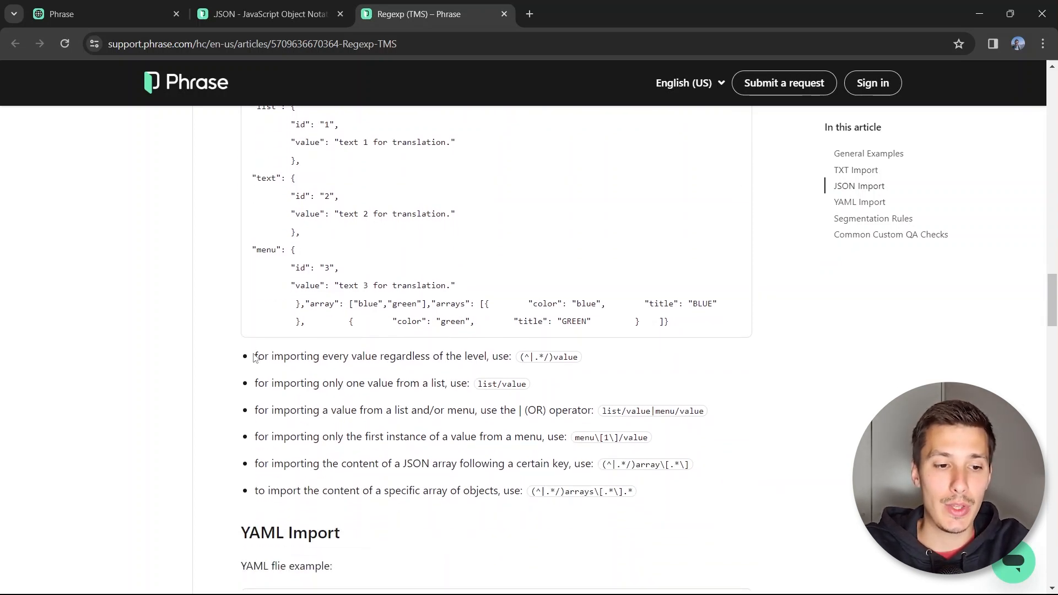
left_click_drag(255, 358, 659, 491)
left_click(661, 492)
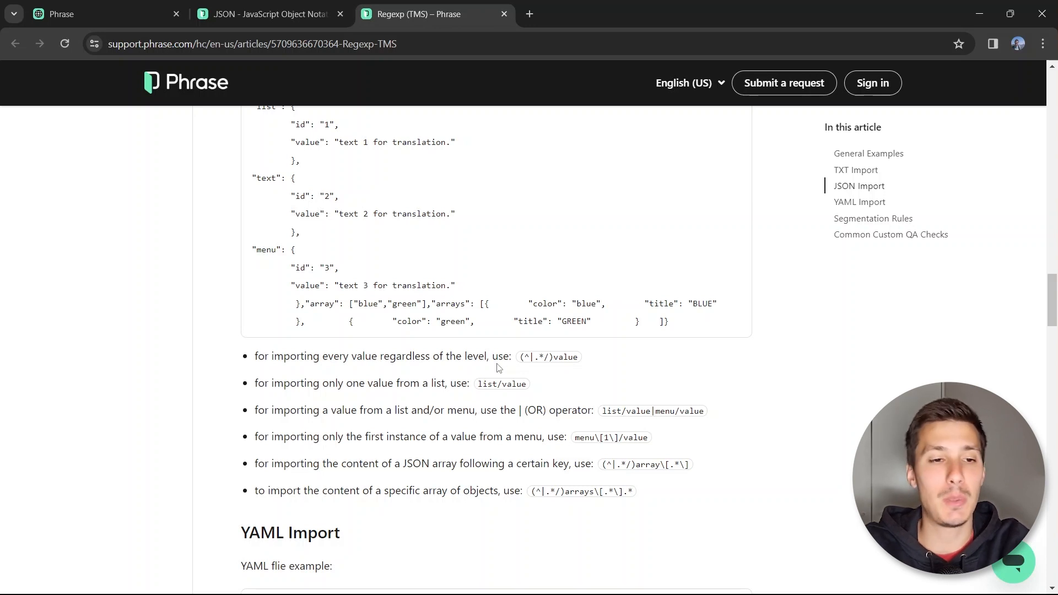
left_click(275, 16)
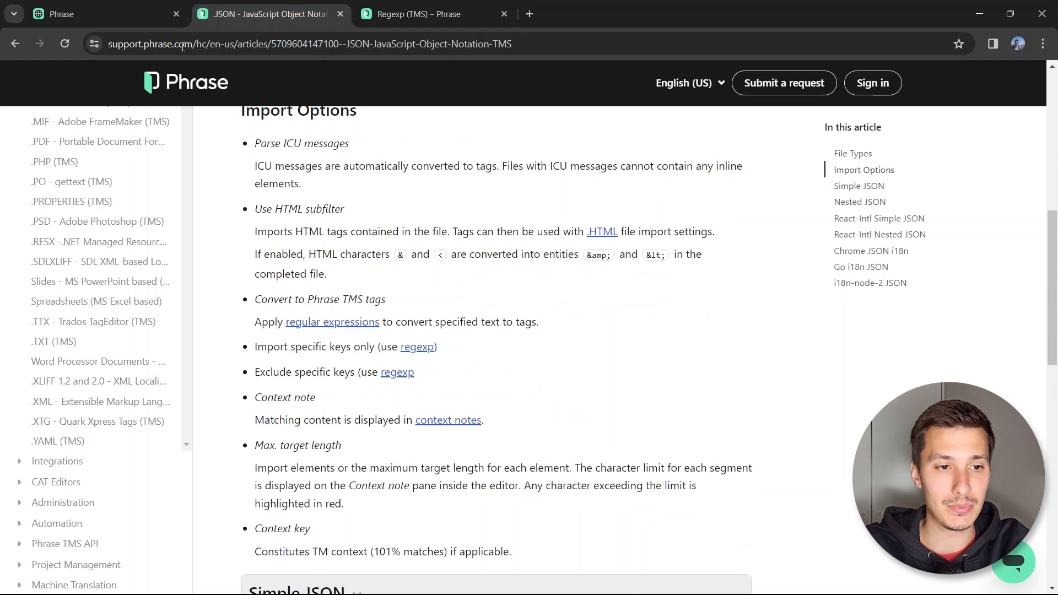
left_click(116, 21)
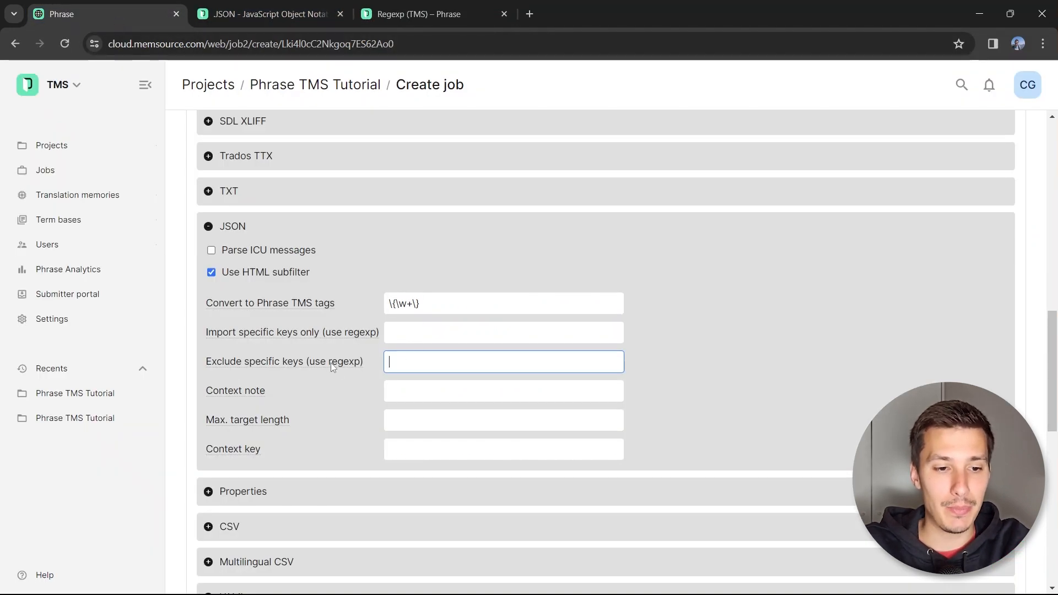
Step: Copy the example expression .*/text from the Exclude specific keys hint and use it as that option's value
mouse_move(331, 363)
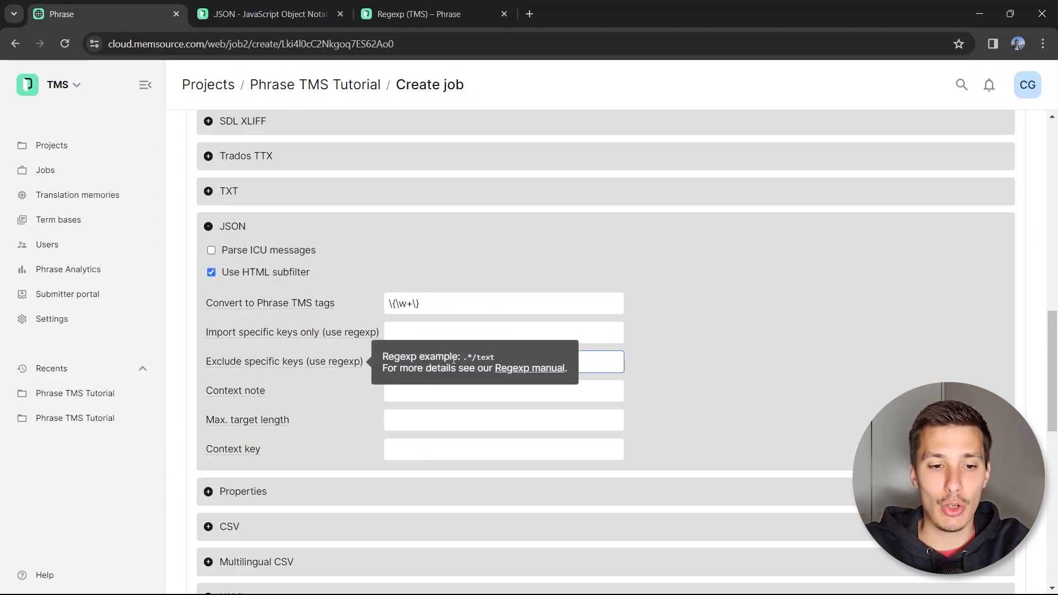
left_click_drag(462, 359, 496, 363)
key("ctrl+c")
left_click(605, 362)
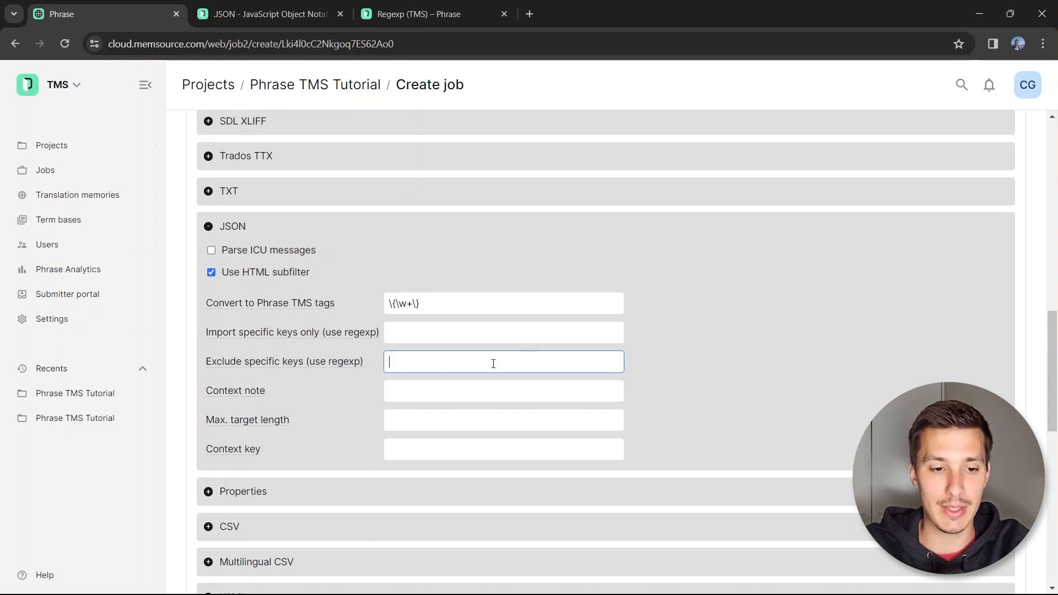
key("ctrl+v")
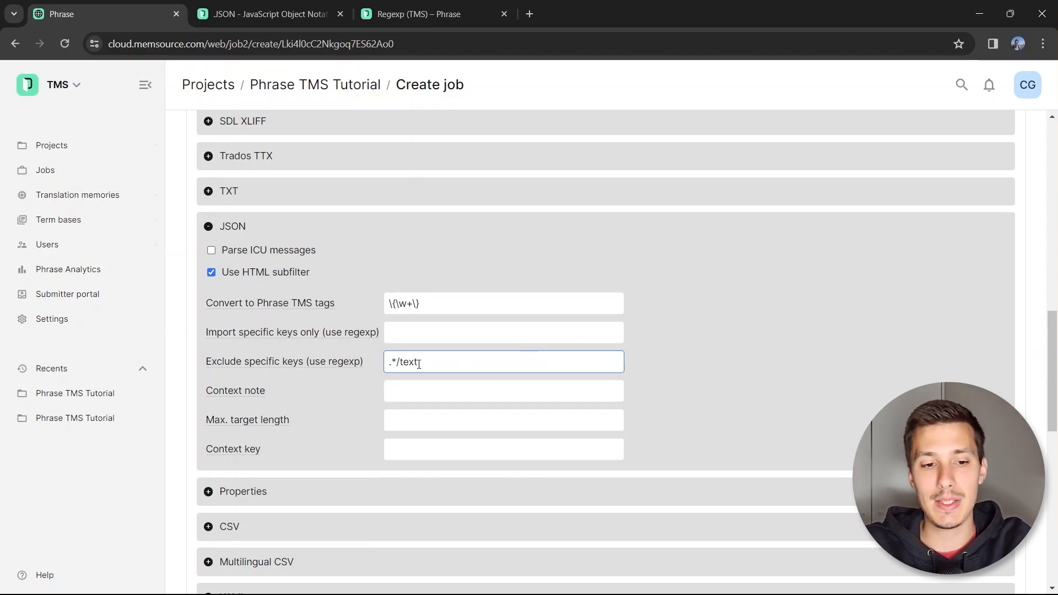
left_click_drag(419, 362, 404, 367)
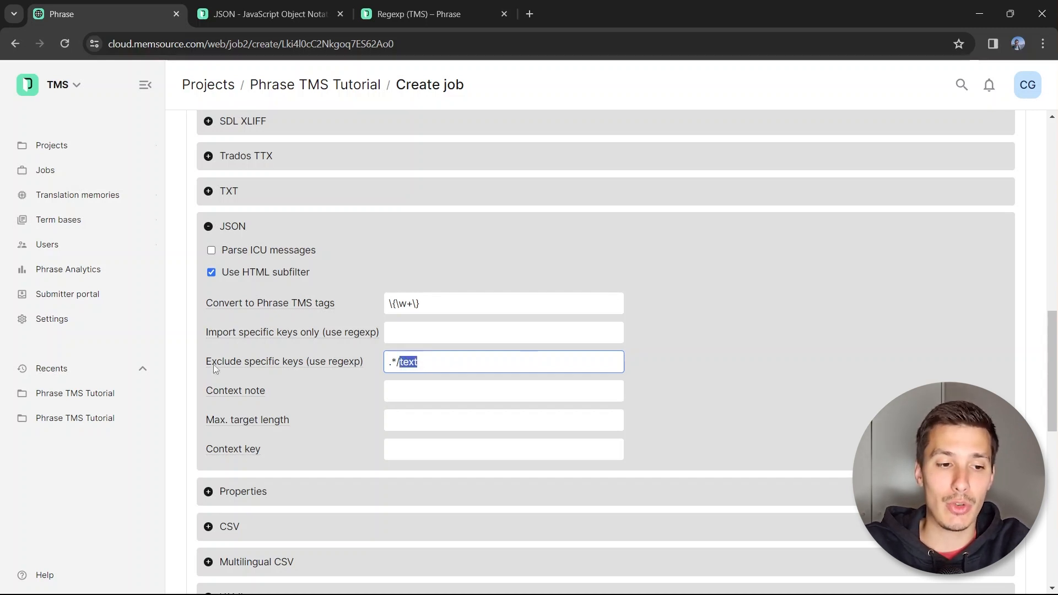
Step: Examine the regexp hint of Exclude specific keys and the .*, / and text parts of its expression
mouse_move(223, 362)
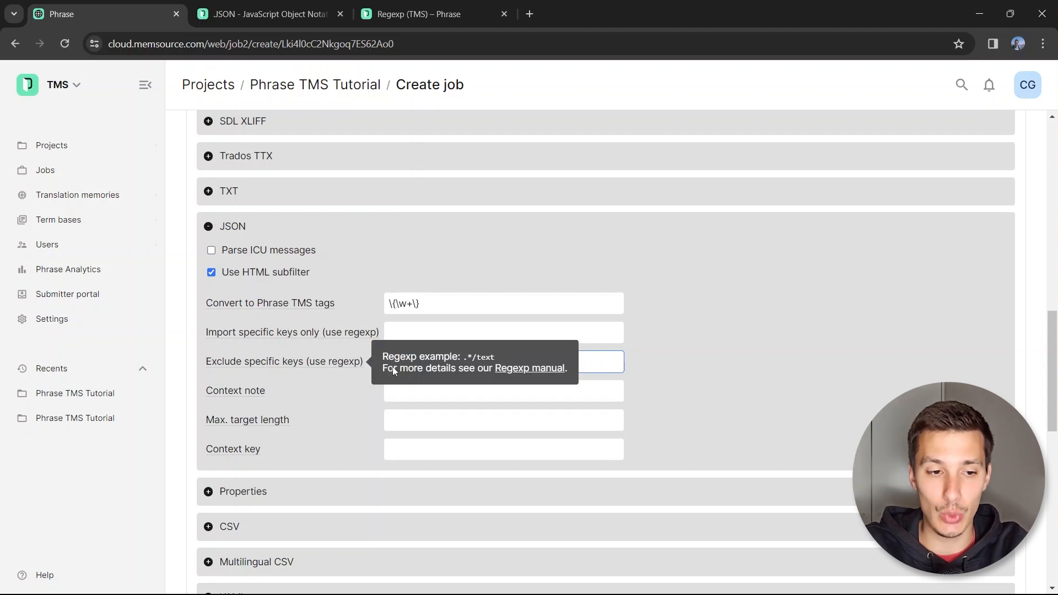
left_click(454, 369)
left_click_drag(422, 363, 401, 368)
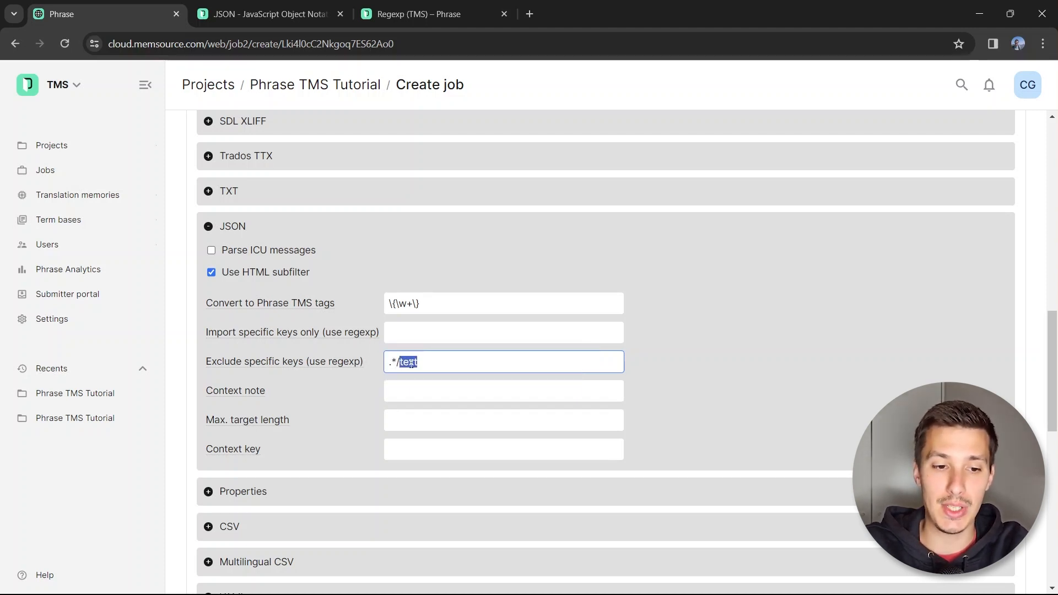
left_click_drag(388, 364, 396, 366)
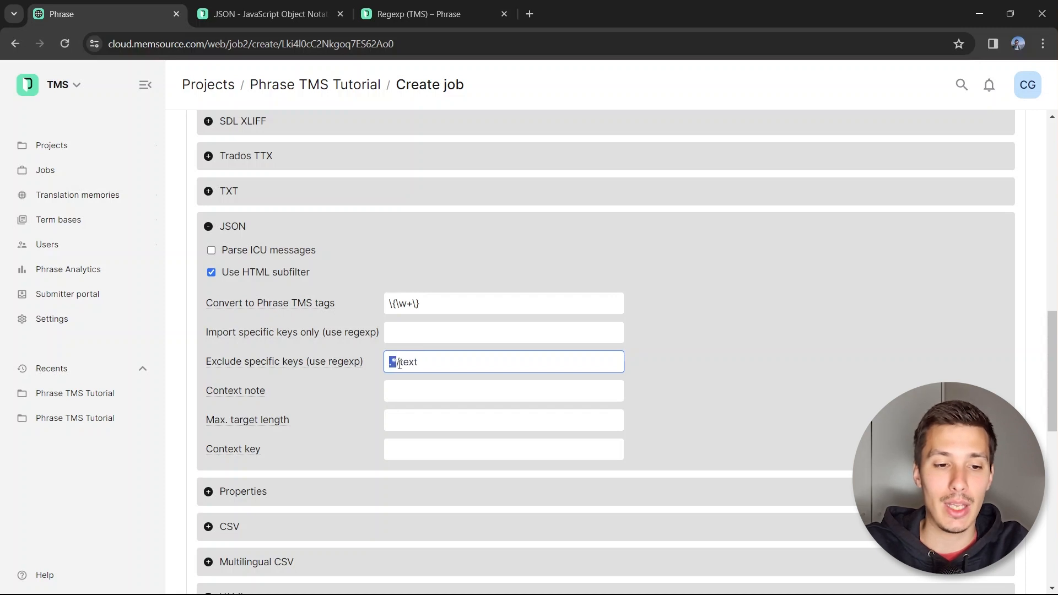
left_click(435, 365)
left_click(390, 365)
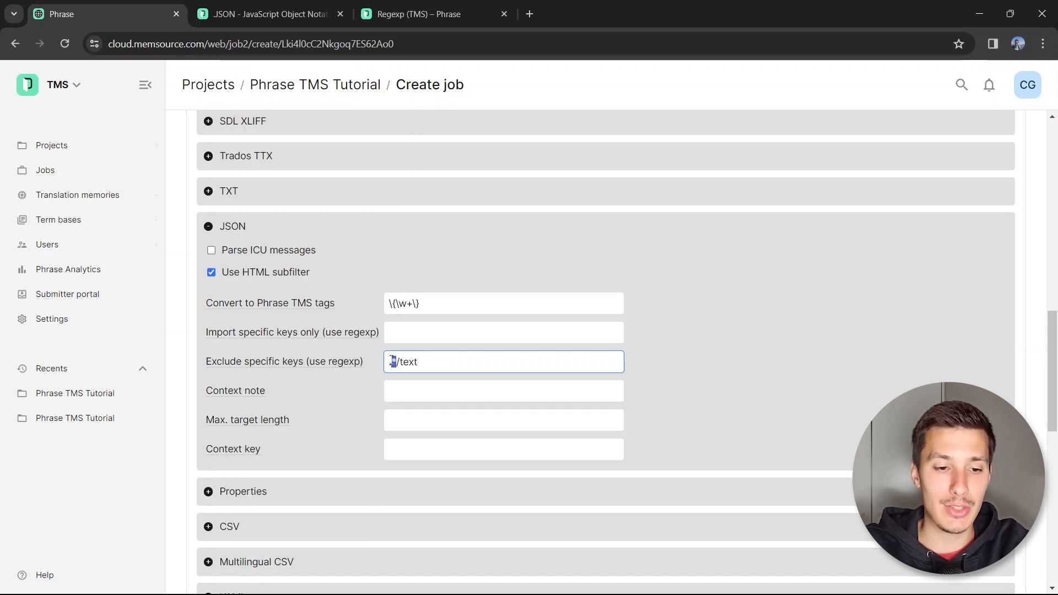
left_click_drag(390, 363, 396, 363)
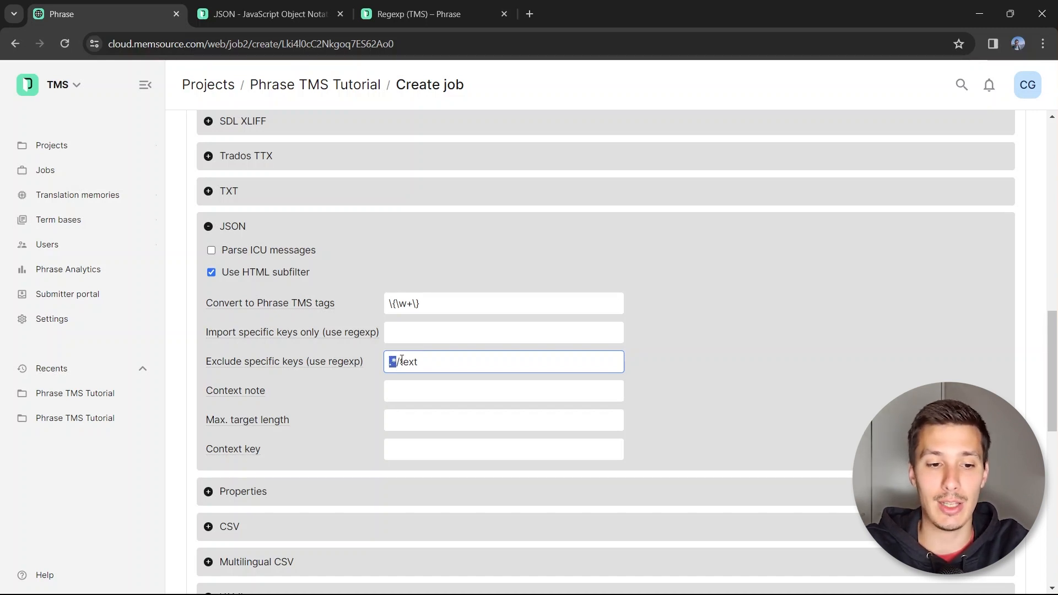
left_click_drag(396, 364, 402, 364)
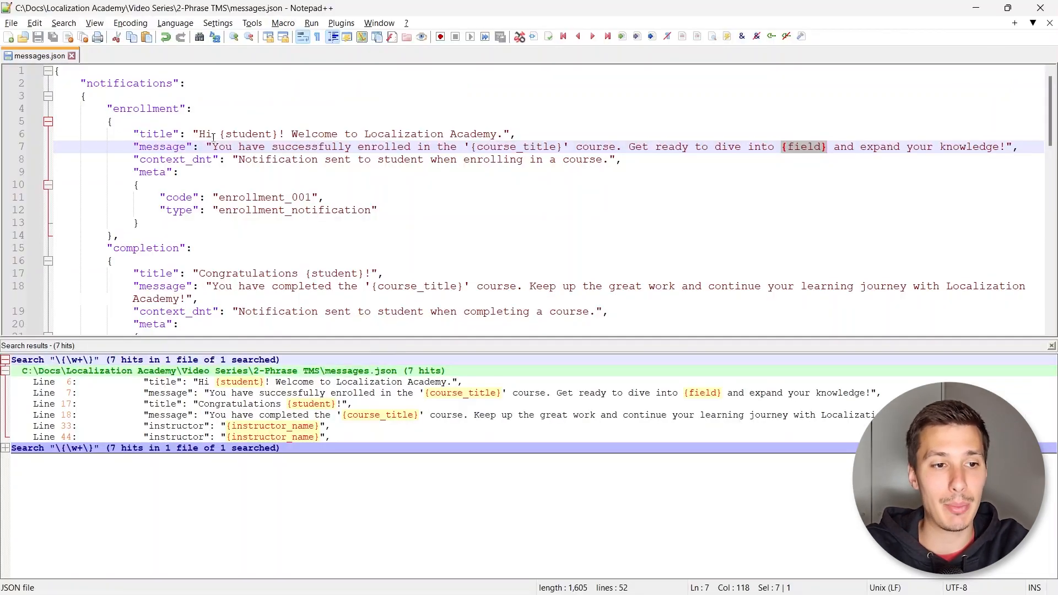
Step: Close the search results in Notepad++ and compare the notifications and enrollment levels of messages.json with the expression's .* part
left_click(1051, 346)
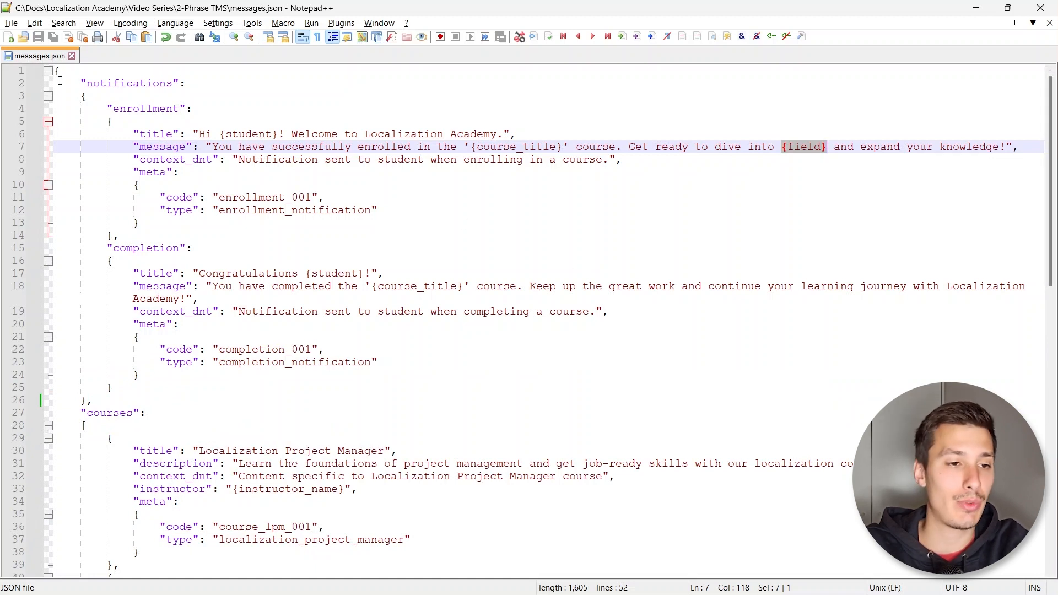
left_click_drag(87, 83, 187, 80)
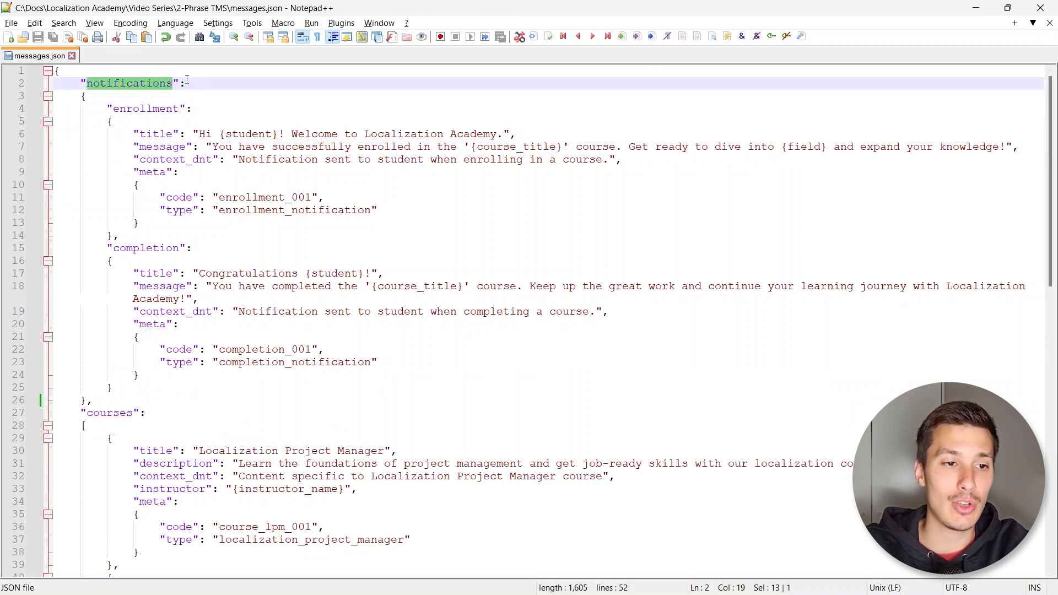
double_click(135, 110)
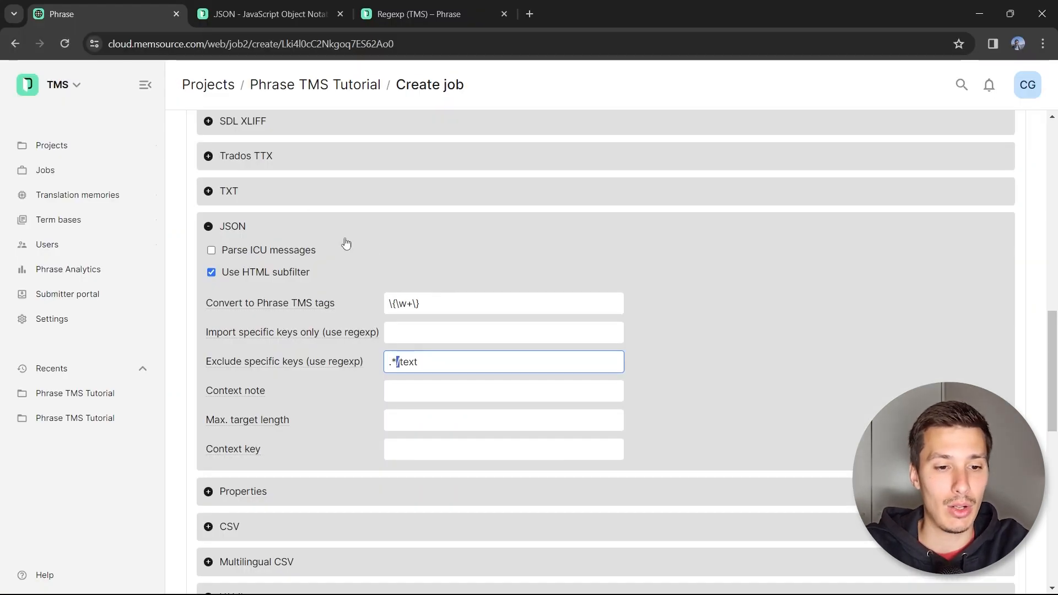
left_click_drag(398, 362, 386, 364)
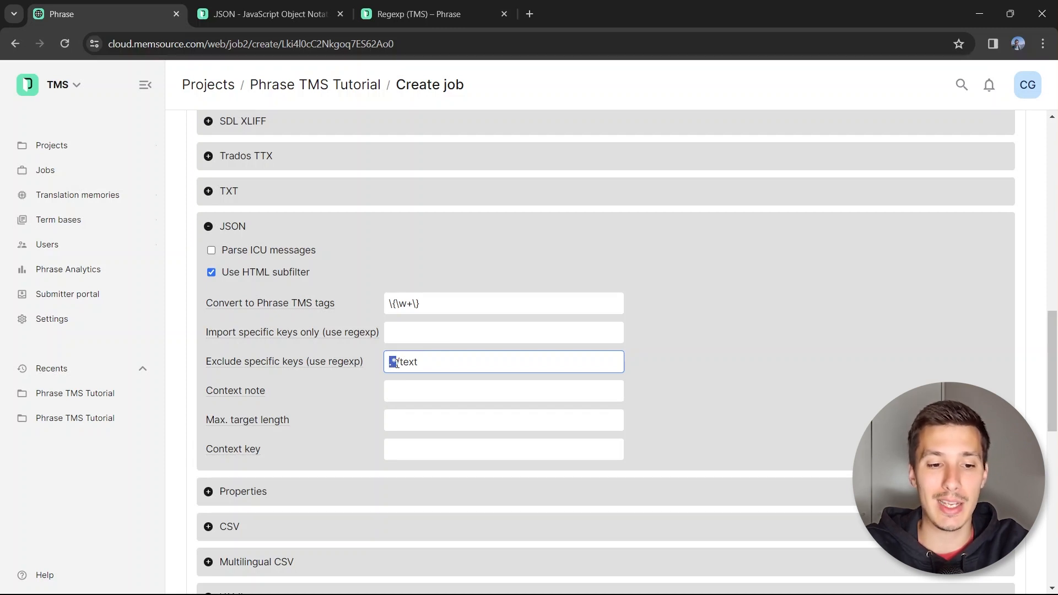
Step: Copy the key name code from messages.json and replace text with it, making the Exclude specific keys expression .*/code
double_click(409, 362)
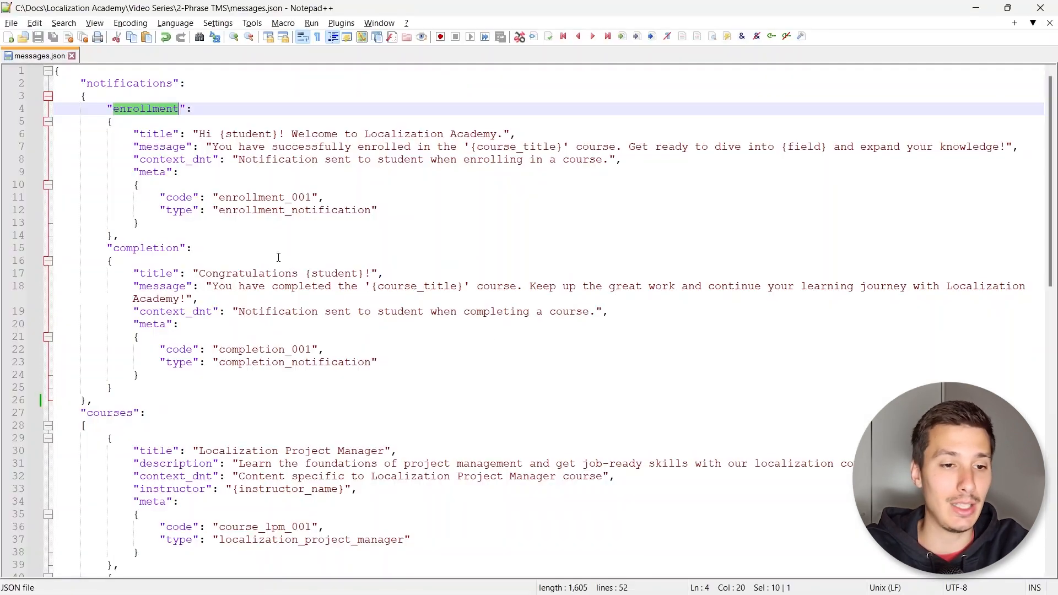
double_click(164, 159)
left_click(180, 199)
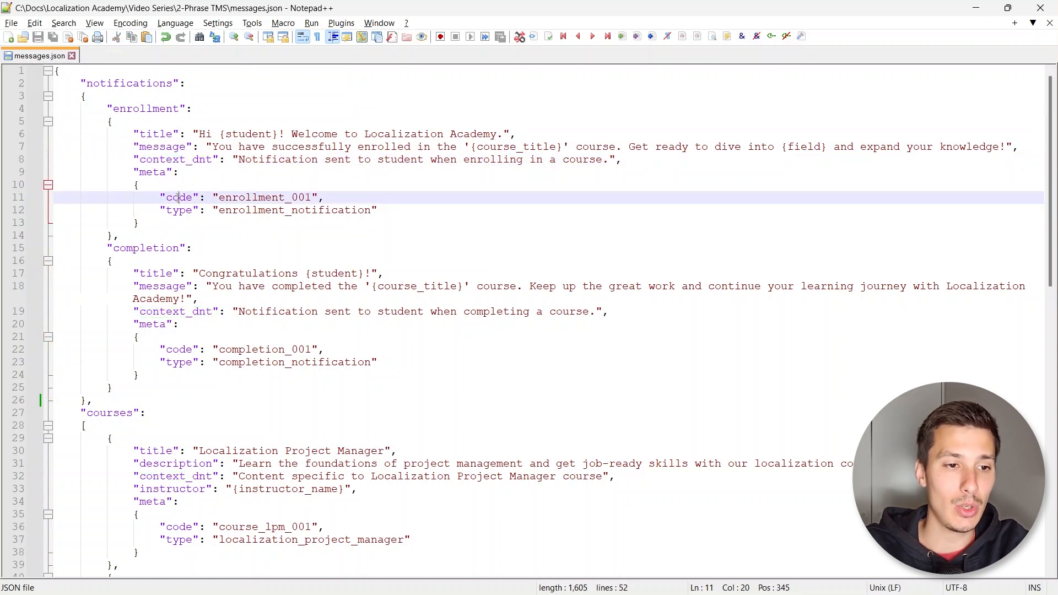
double_click(179, 197)
key("alt+Tab")
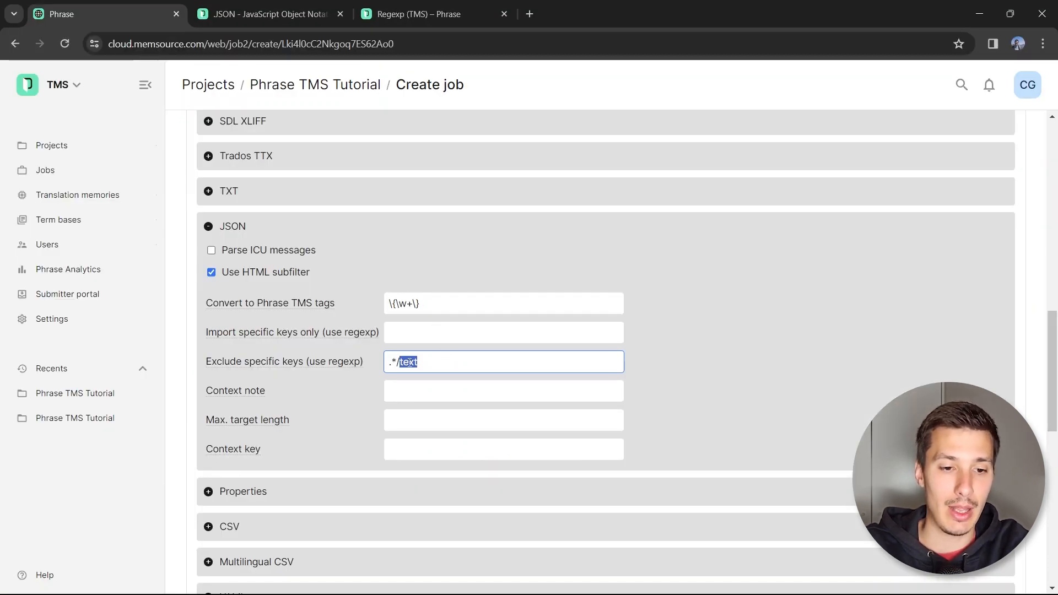
key("ctrl+v")
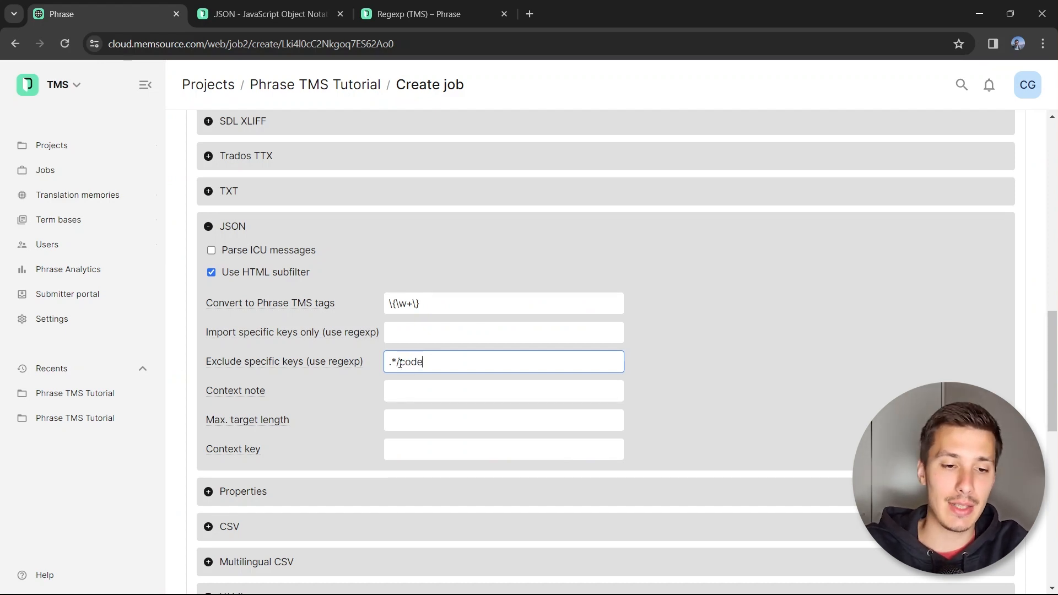
Step: Compare the .*/code expression with the nested code and type keys under meta in messages.json
key("alt+Tab")
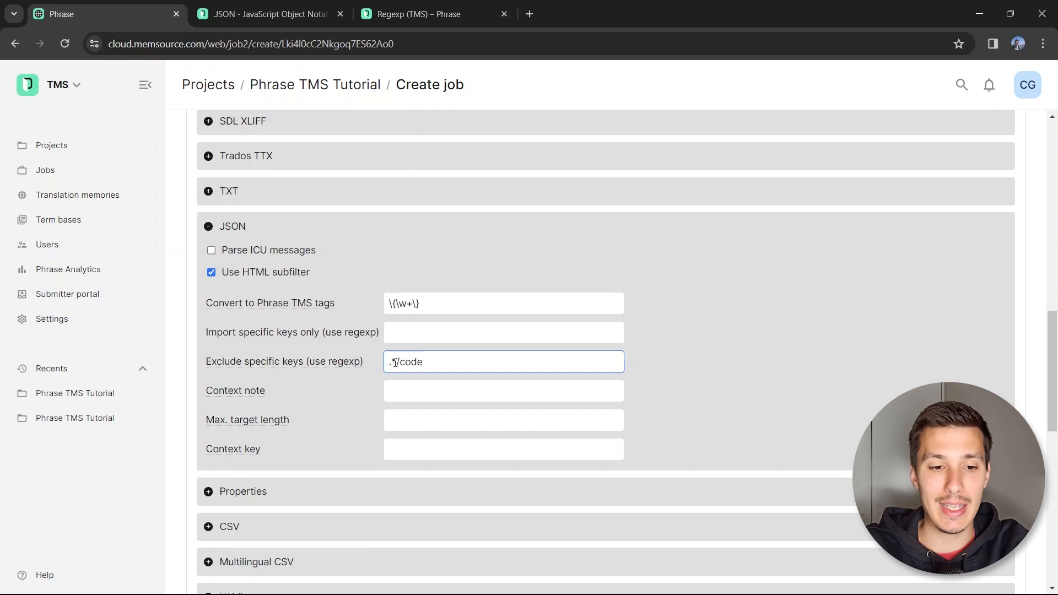
left_click_drag(394, 362, 428, 364)
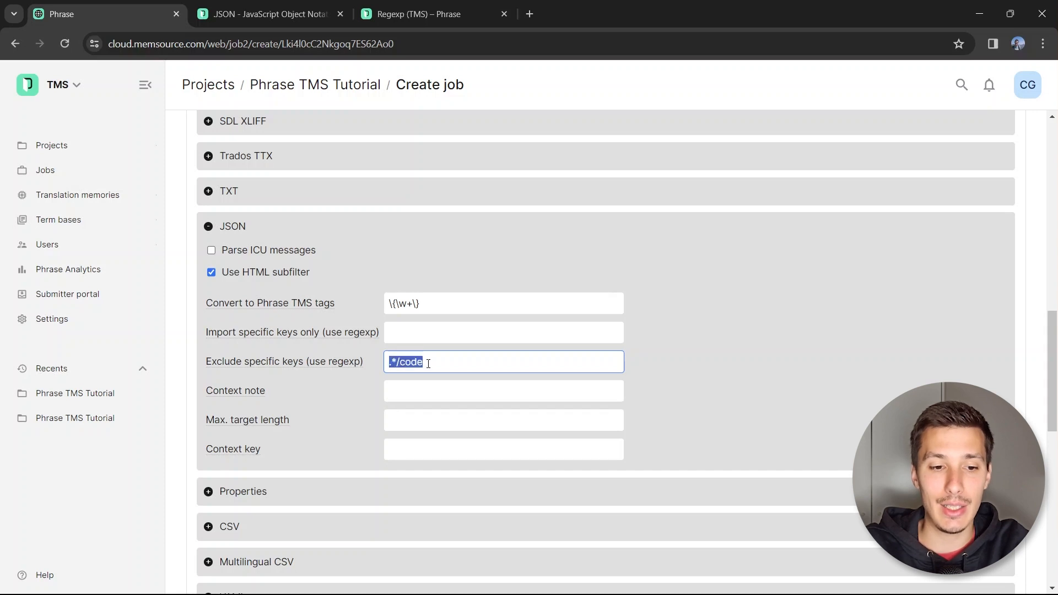
left_click(396, 362)
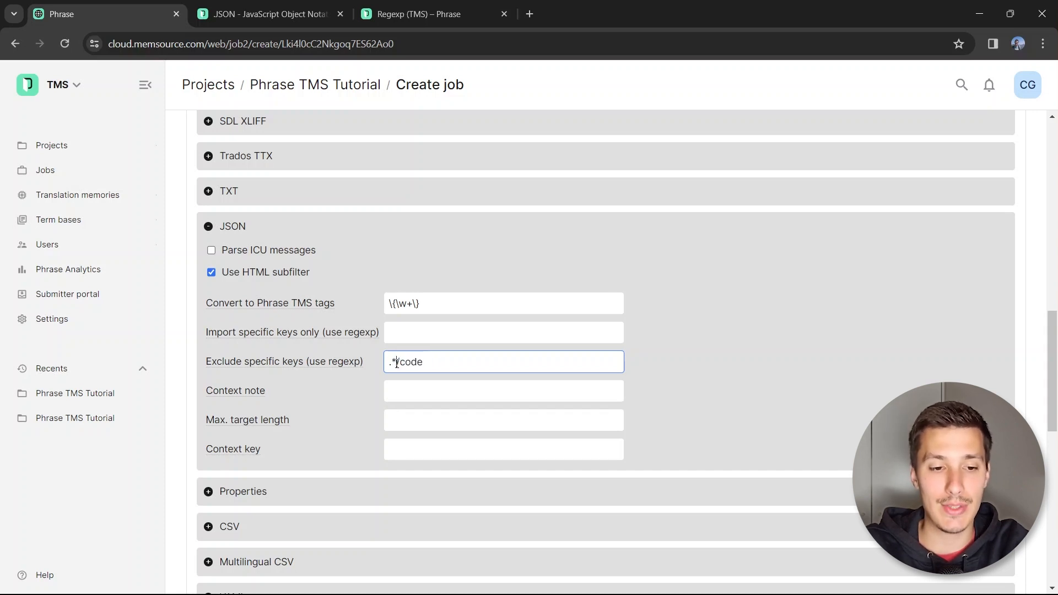
left_click_drag(397, 363, 386, 362)
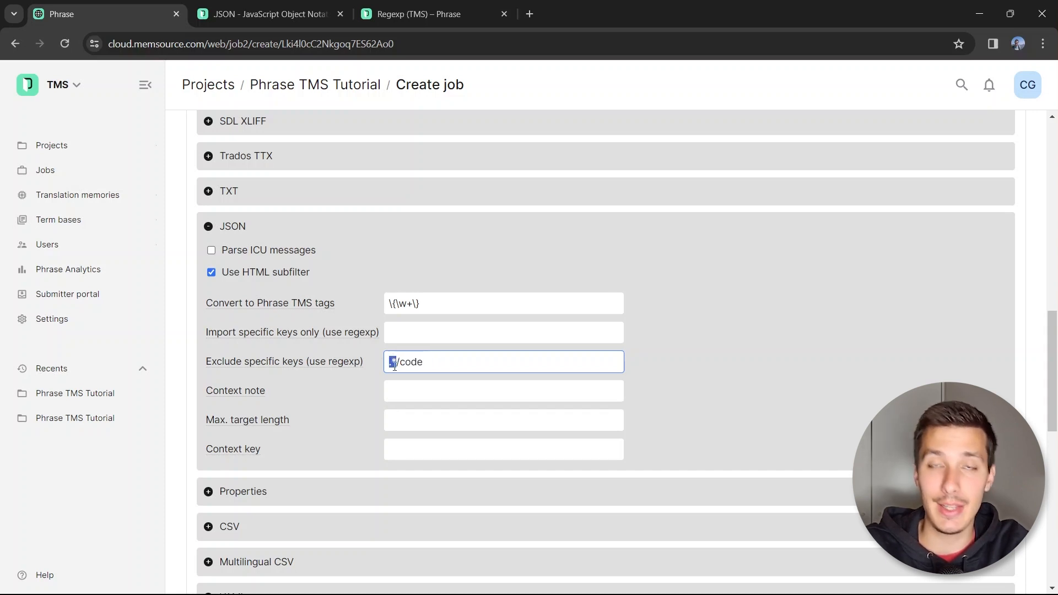
key("alt+Tab")
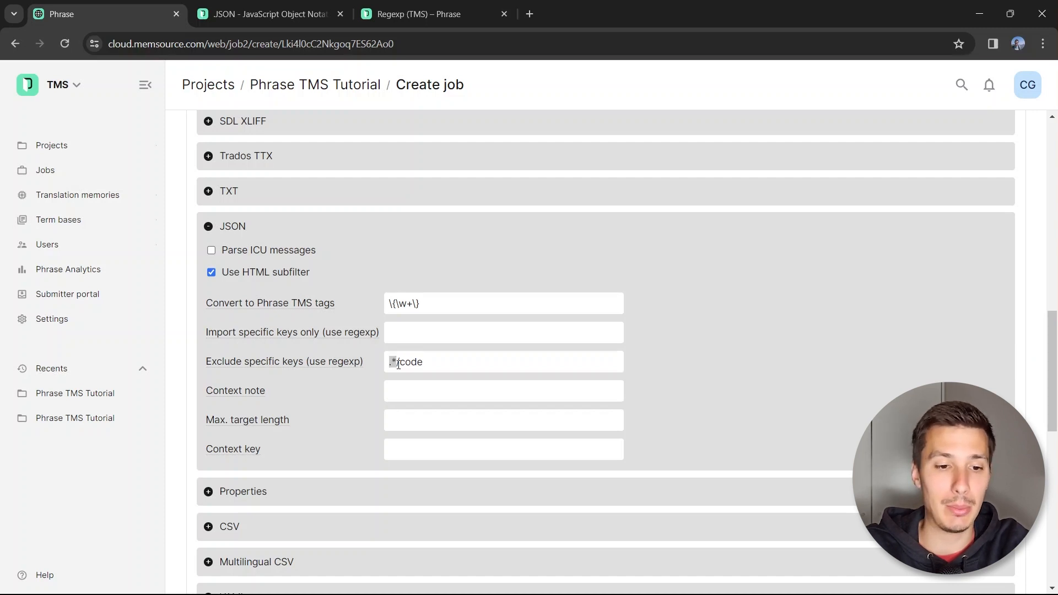
left_click(180, 198)
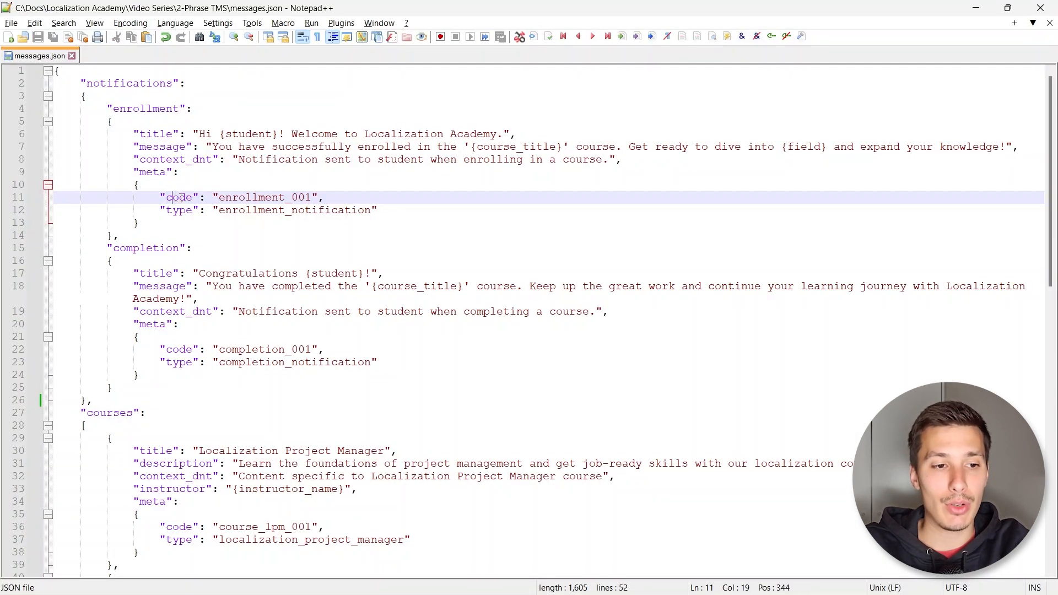
left_click_drag(173, 214, 186, 215)
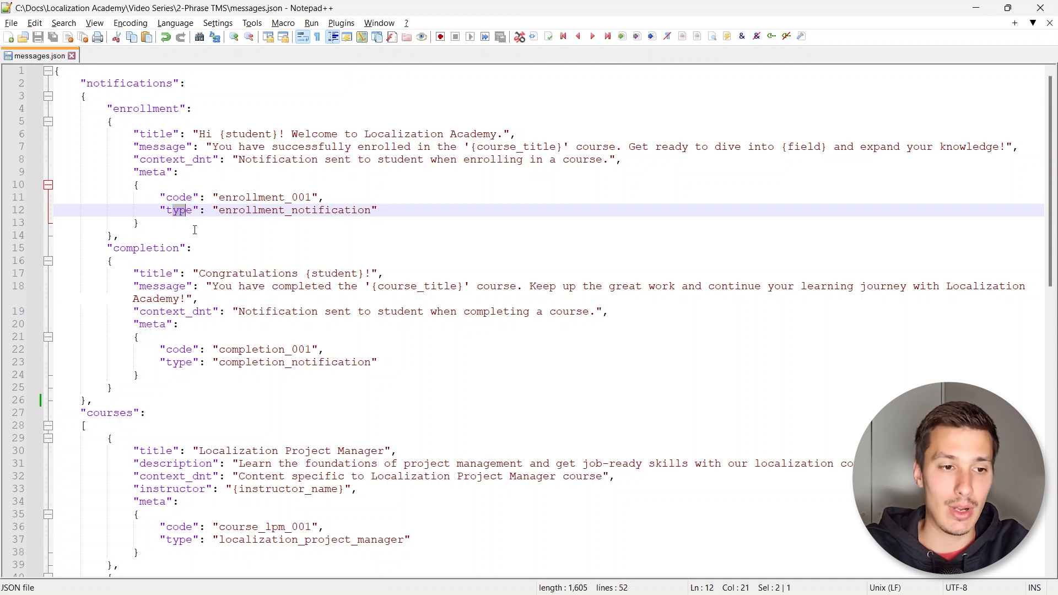
Step: Add the test line "code": "sdfsfsdfsd", directly above the courses key in messages.json
left_click(106, 405)
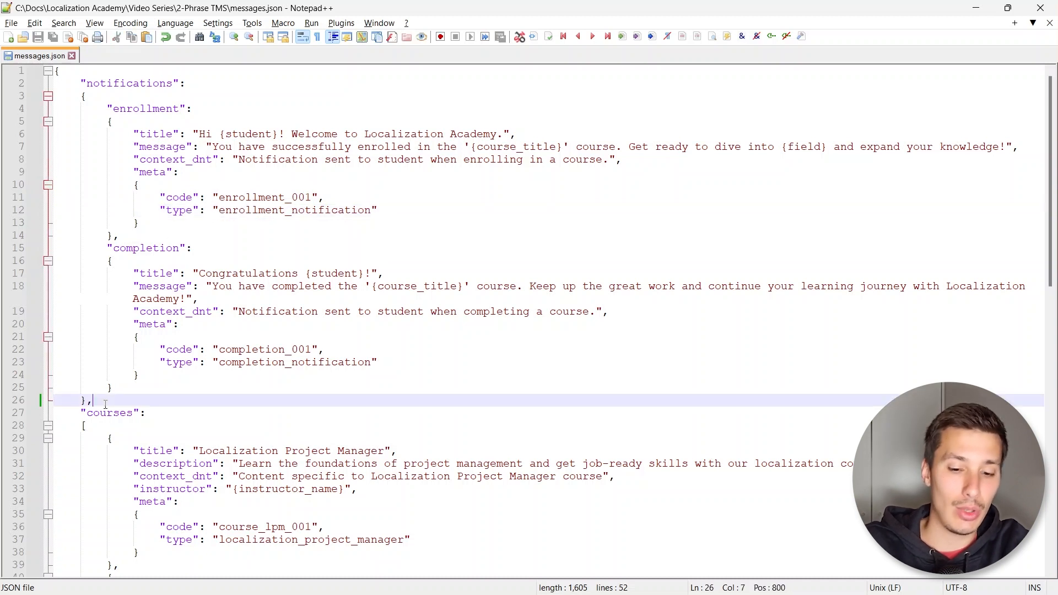
key("Return")
type("\"cod")
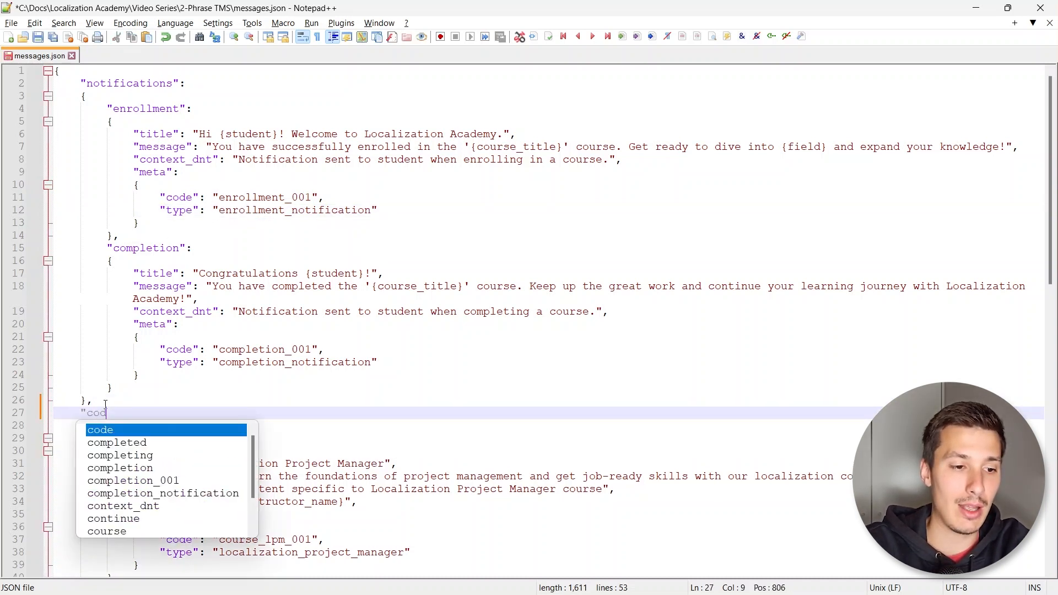
type("e\": \"sdfsfsdfsd\"")
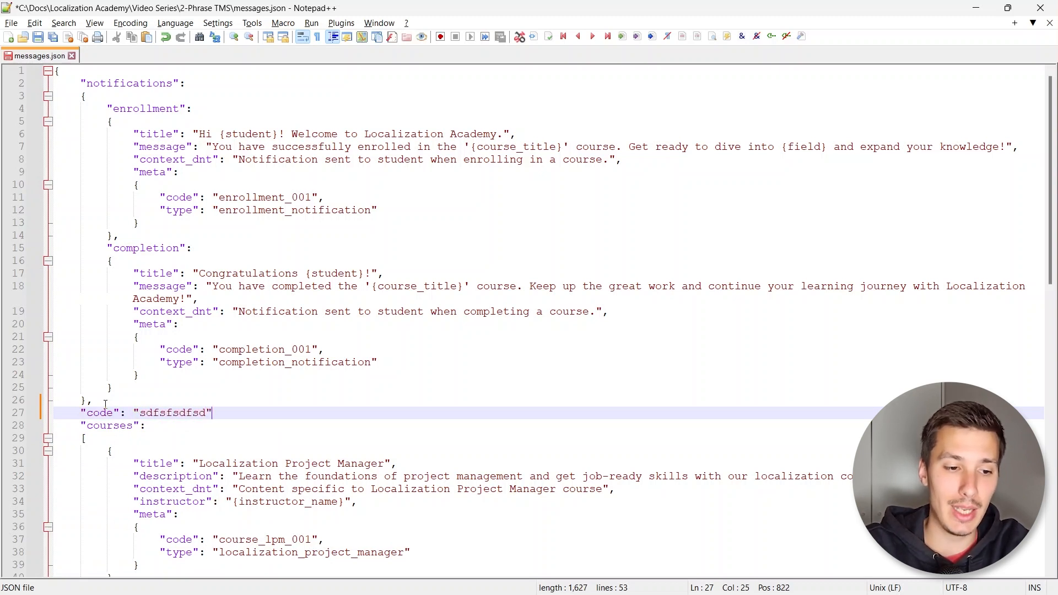
type(",")
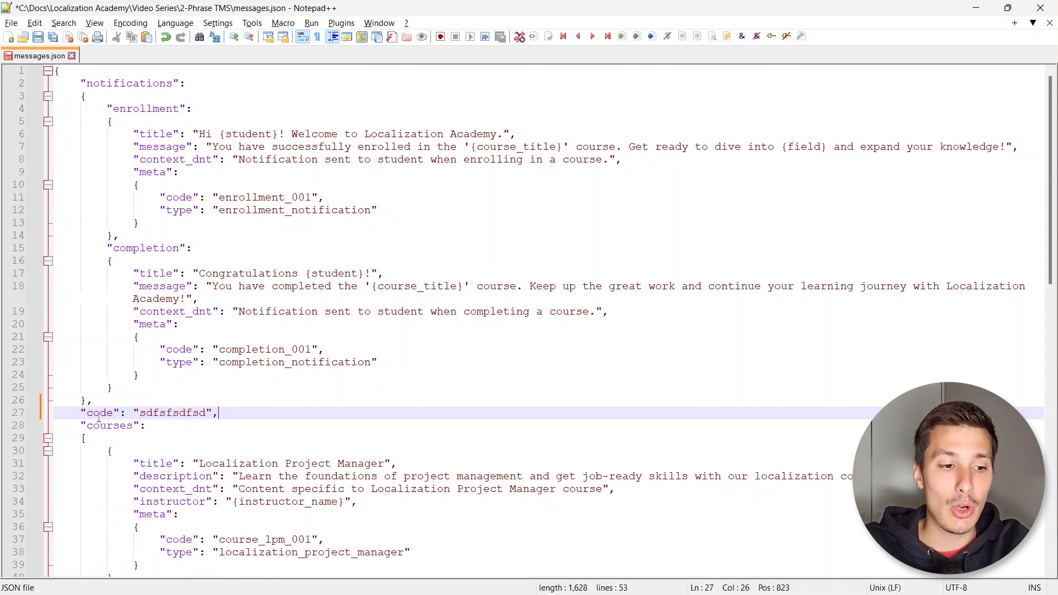
Step: Compare the position of the test code key with the notifications and courses keys and the nested code key under completion
double_click(100, 414)
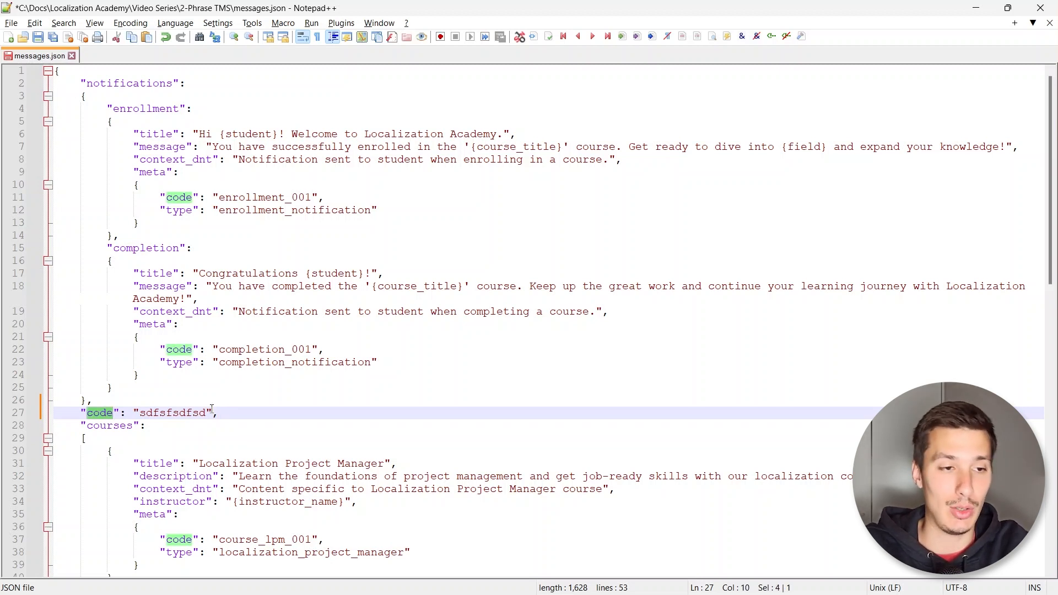
left_click_drag(86, 83, 180, 83)
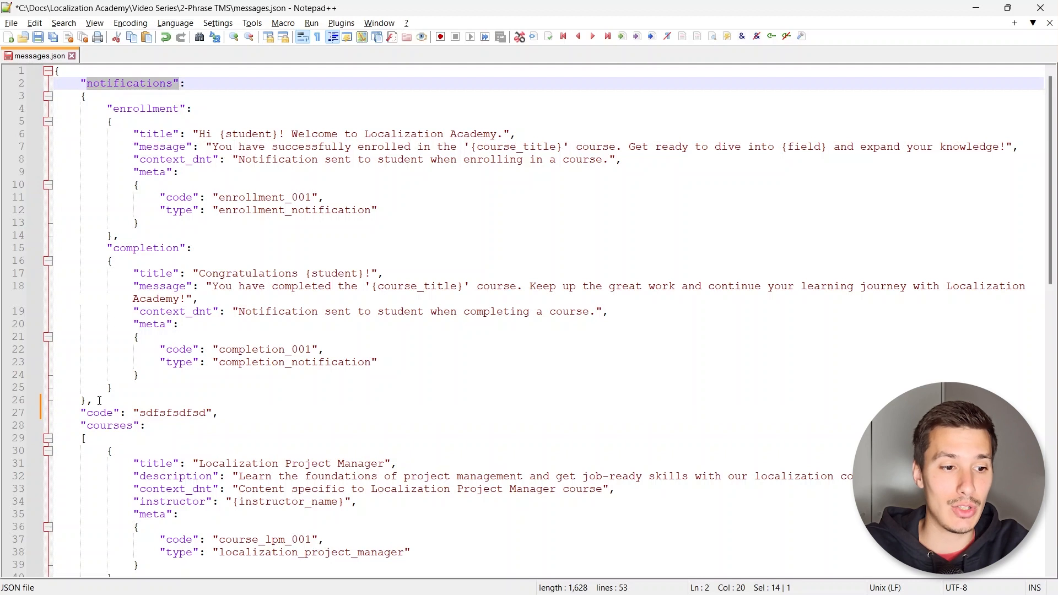
left_click(100, 413)
left_click_drag(92, 426, 134, 430)
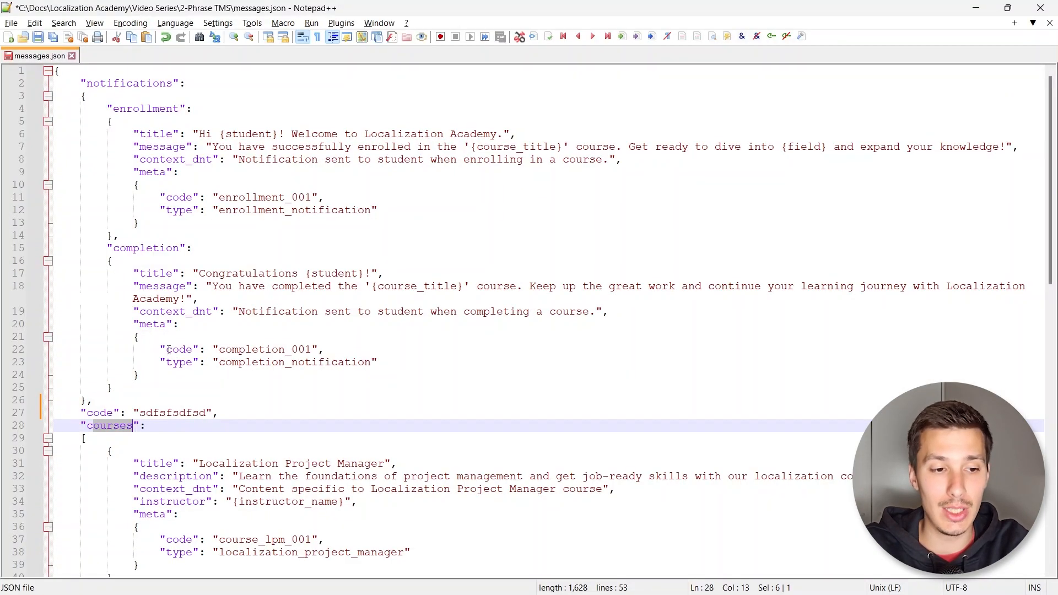
left_click_drag(167, 349, 192, 349)
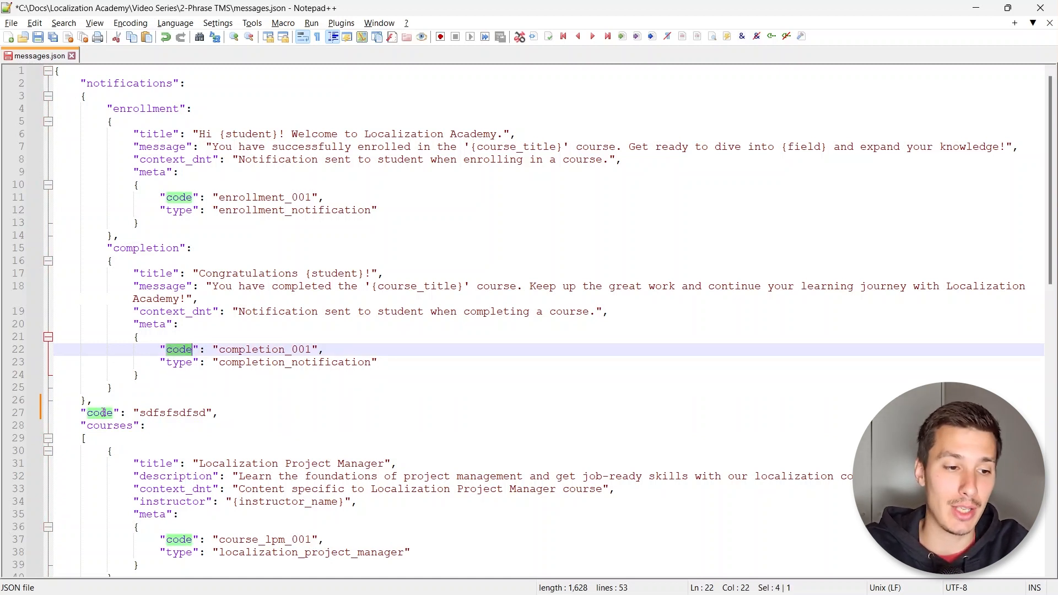
Step: Delete the test code line above courses from messages.json and return to the Phrase TMS job creation page
left_click(101, 413)
left_click_drag(221, 414, 94, 401)
key("BackSpace")
key("alt+Tab")
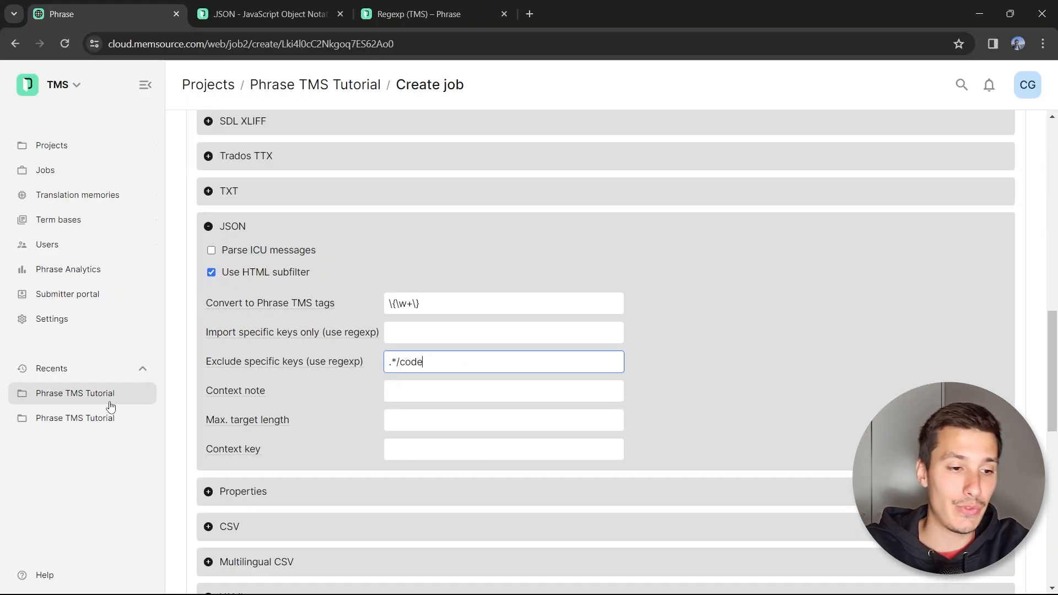
Step: Make the path prefix optional in the Exclude specific keys expression by changing it to (|.*/)code
left_click(399, 364)
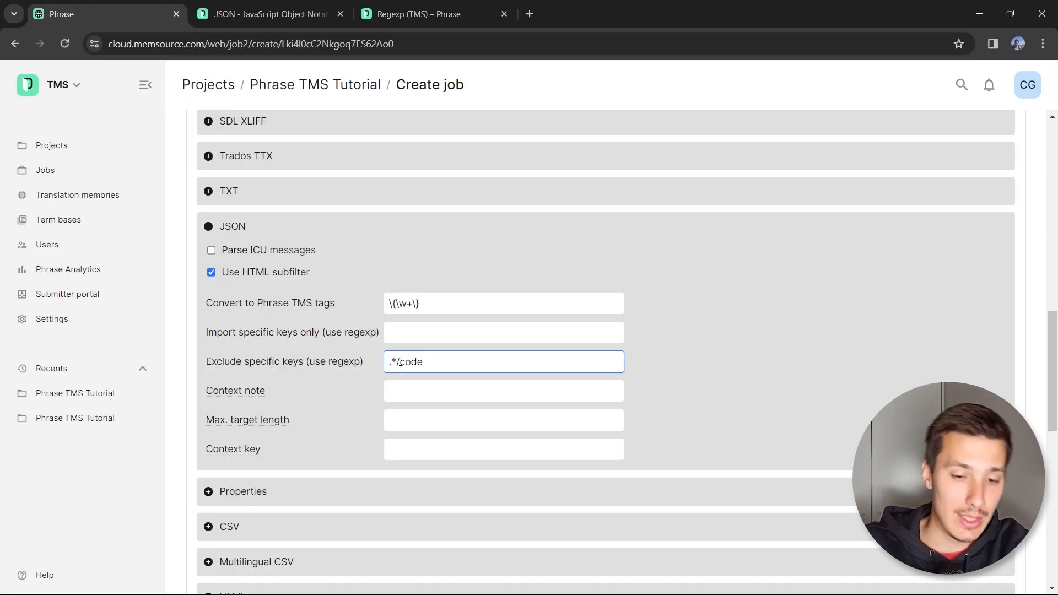
type("\\")
key("Home")
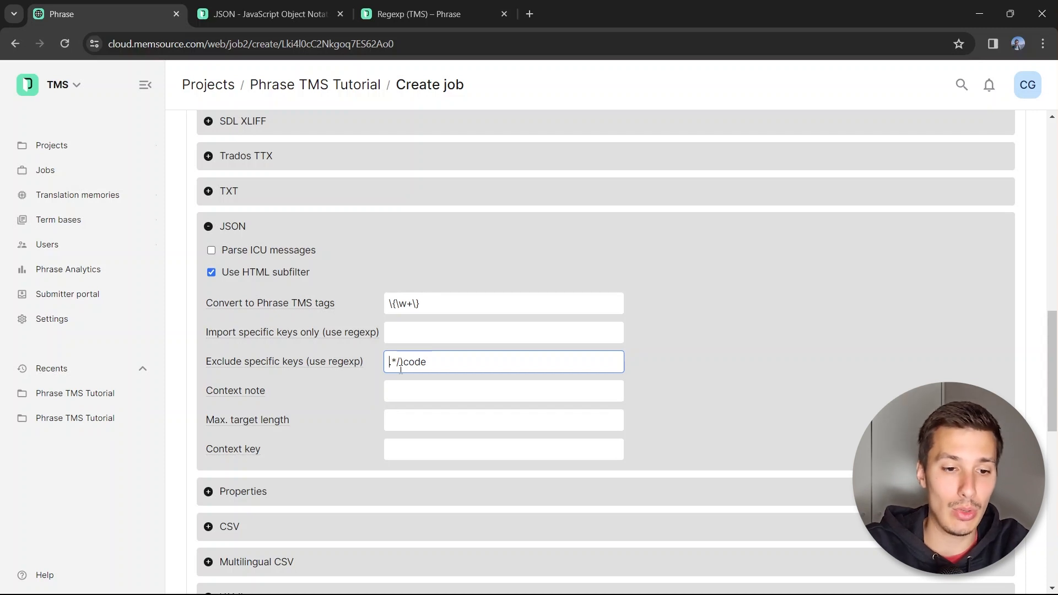
type("(")
key("shift+Right")
key("shift+Right")
key("shift+Right")
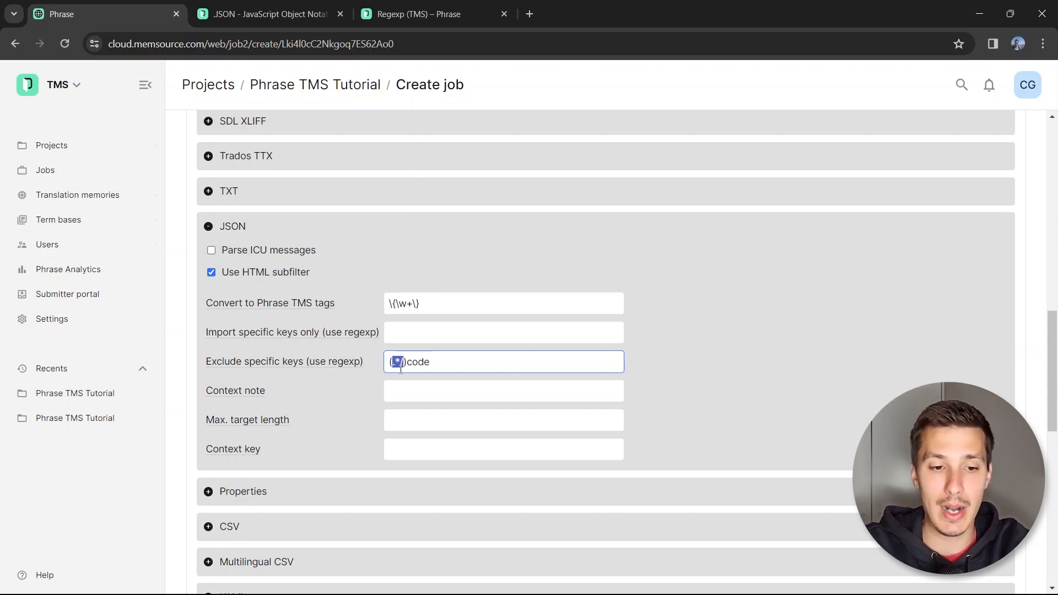
key("Left")
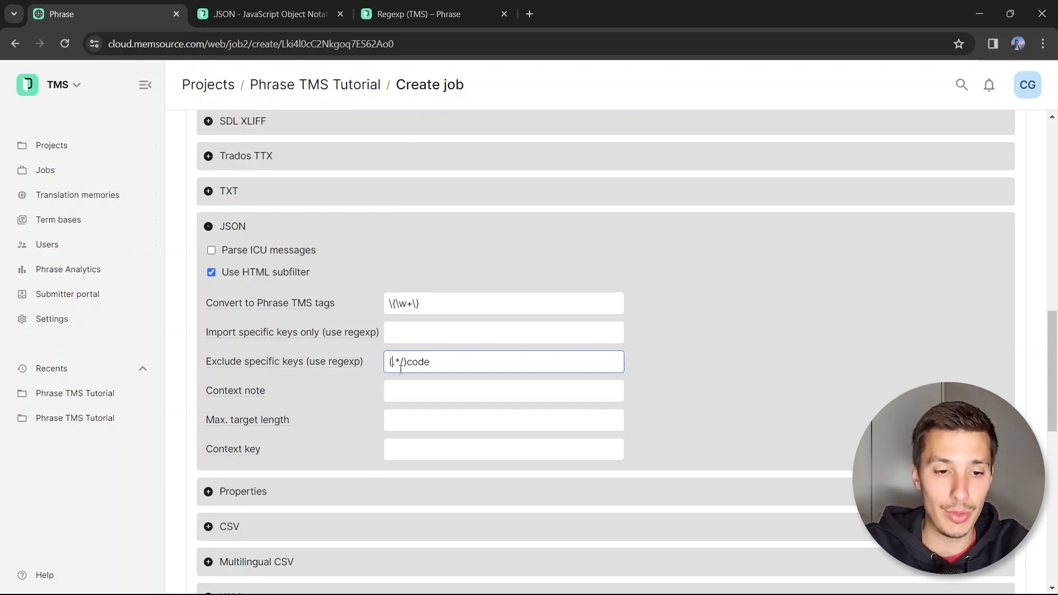
type("|")
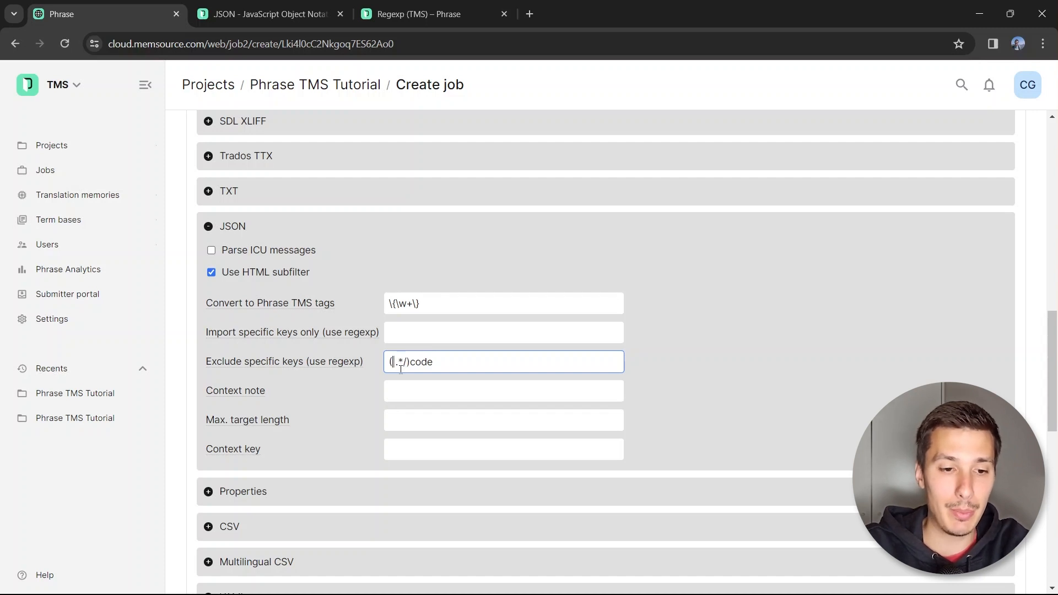
Step: Add the start-of-path anchor ^ as the first alternative in the Exclude specific keys expression, making it (^|.*/)code
type("^")
key("shift+Left")
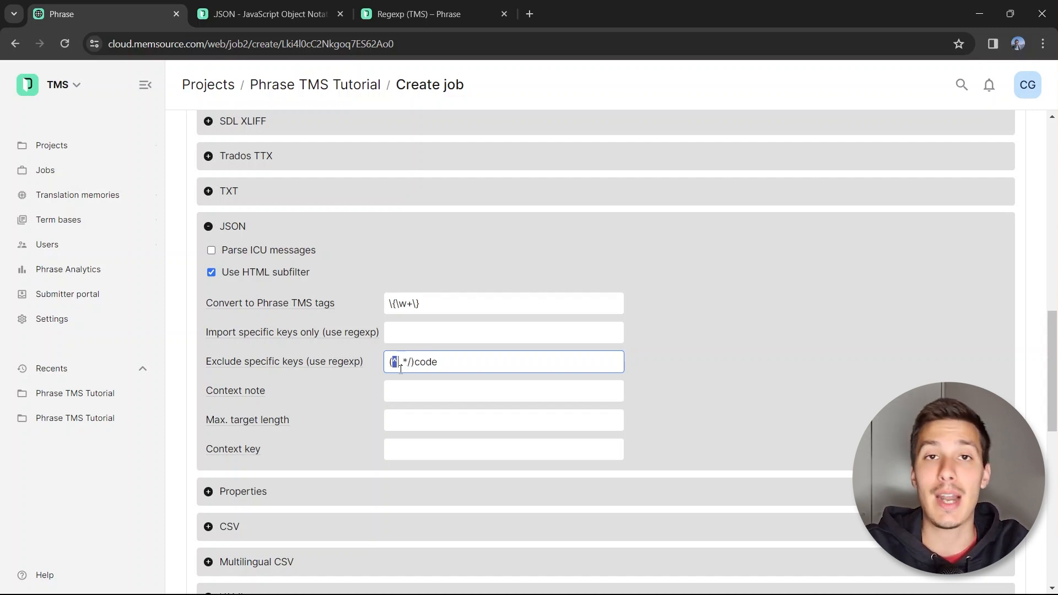
key("Right")
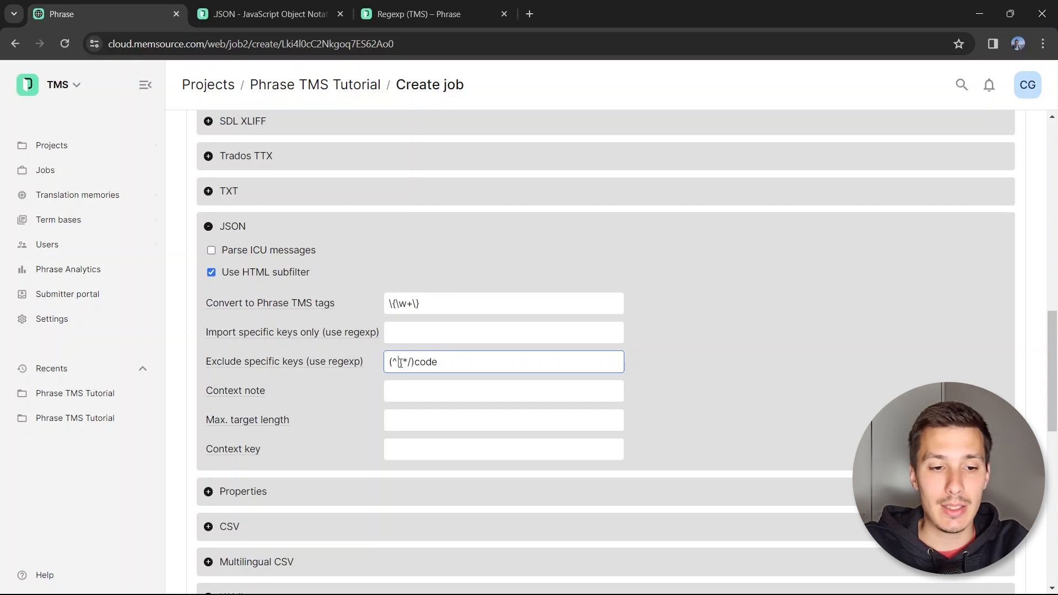
key("shift+Left")
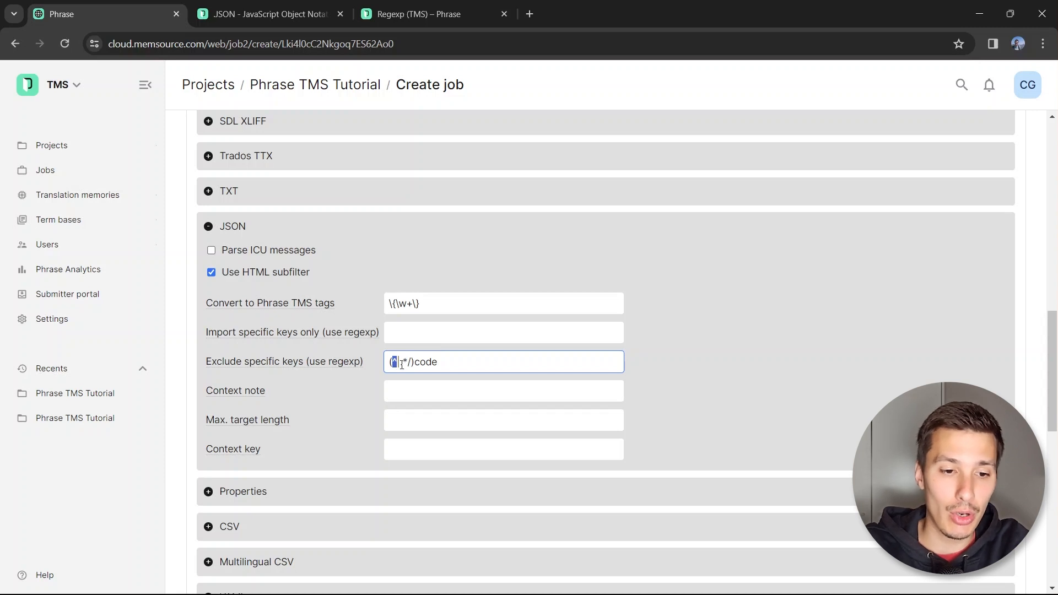
mouse_move(401, 365)
left_mouse_down()
mouse_move(424, 363)
mouse_move(405, 362)
left_mouse_up()
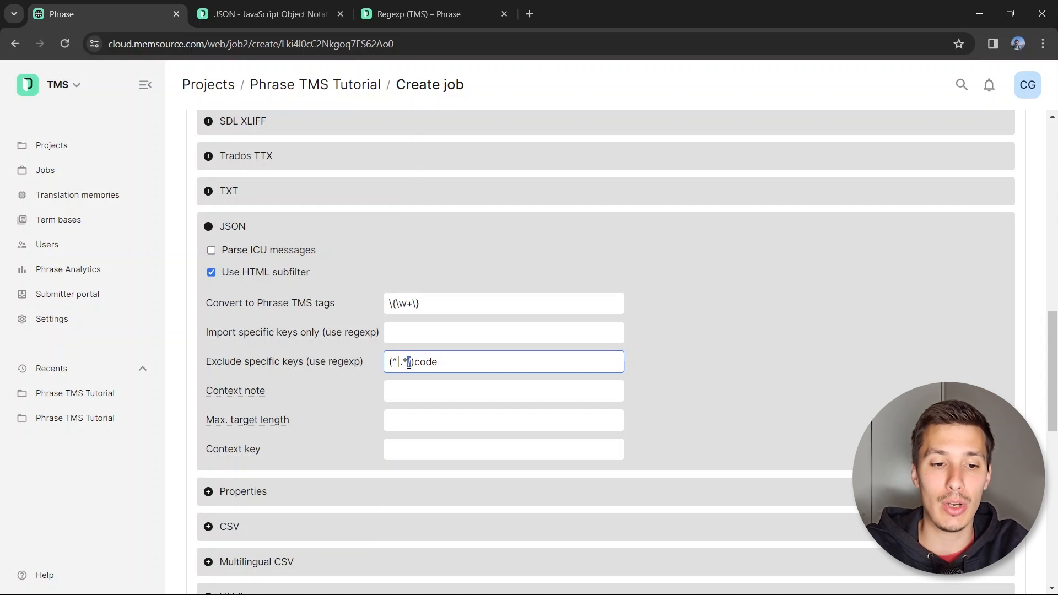
left_click_drag(413, 363, 400, 363)
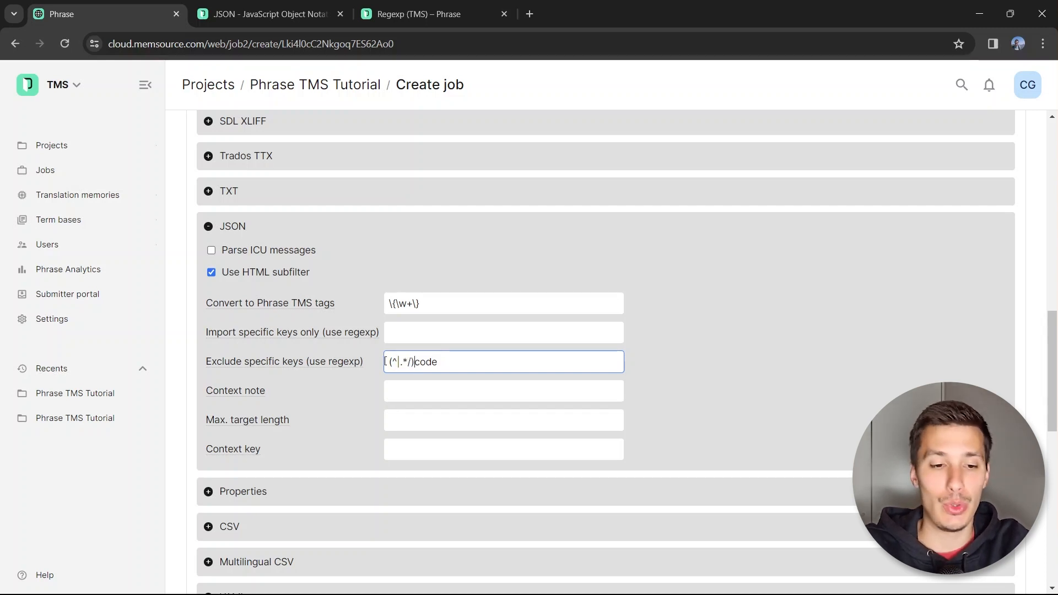
left_click_drag(397, 362, 393, 362)
Step: Copy the context_dnt key name from the enrollment block of messages.json in Notepad++ and return to the Phrase TMS job settings
left_click(417, 364)
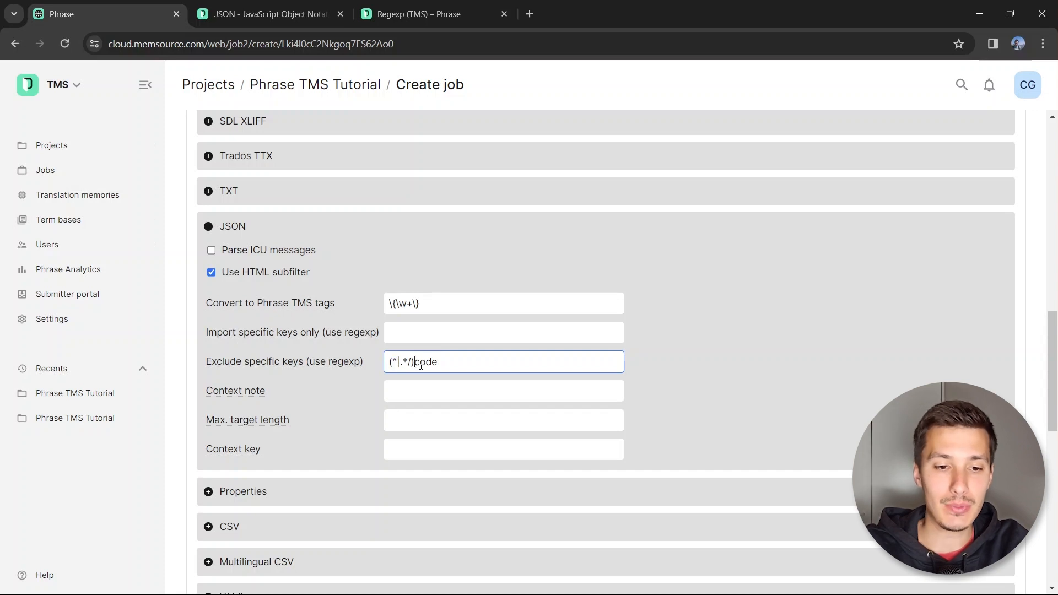
key("alt+Tab")
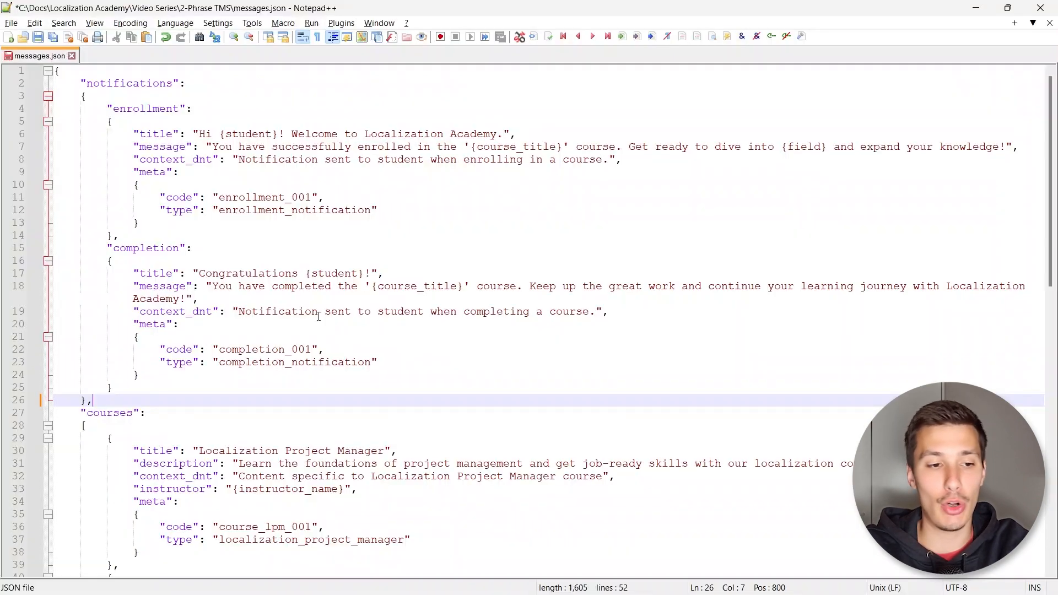
left_click(180, 349)
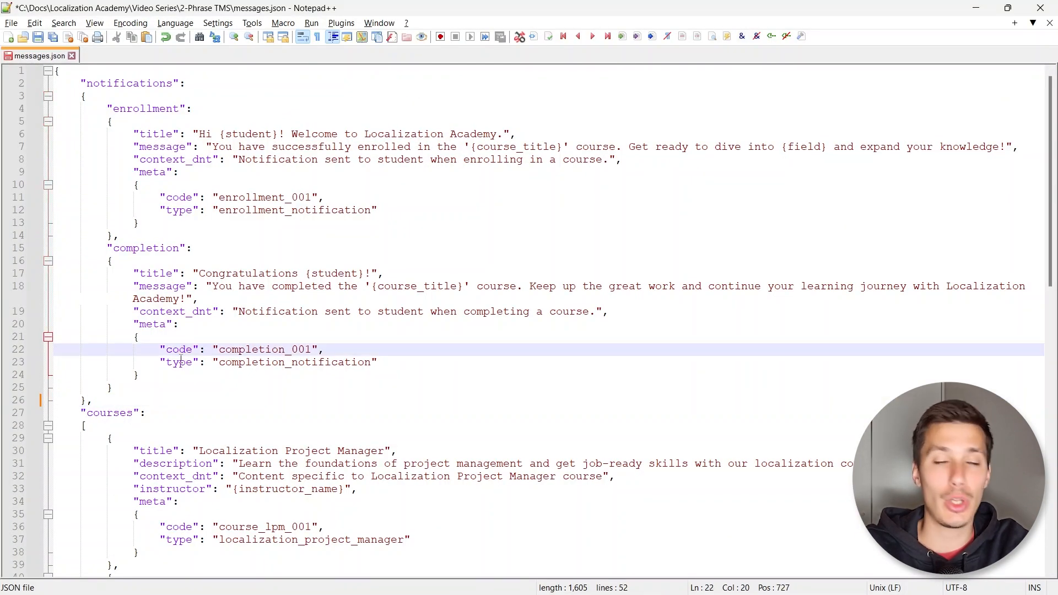
double_click(171, 160)
key("ctrl+c")
key("alt+Tab")
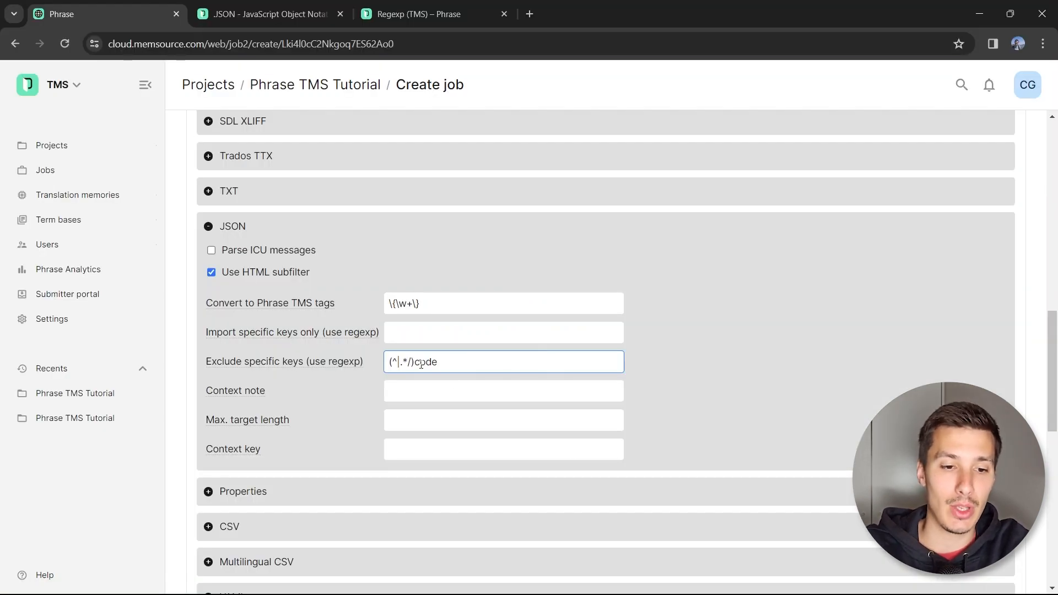
Step: Group the excluded key names as alternatives by changing the Exclude specific keys expression to (^|.*/)(code|context_dnt|type)
type("(")
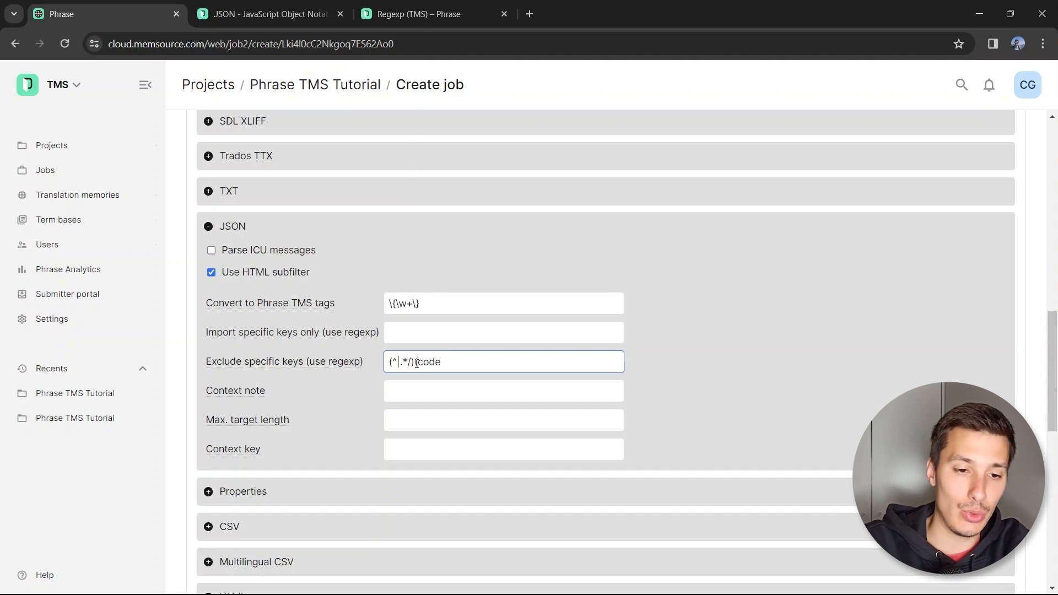
type(")")
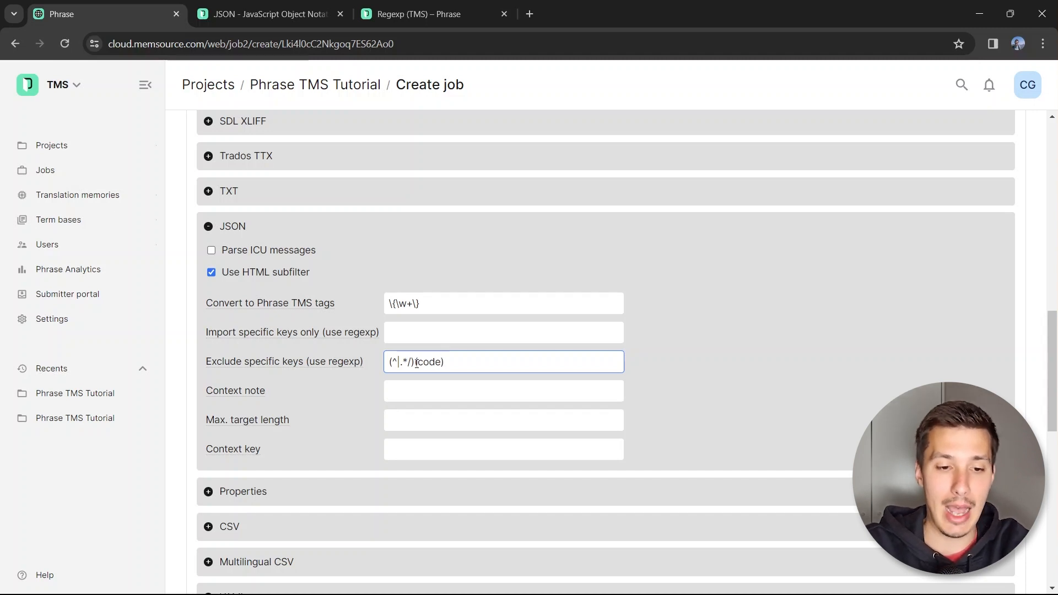
type("|")
key("ctrl+v")
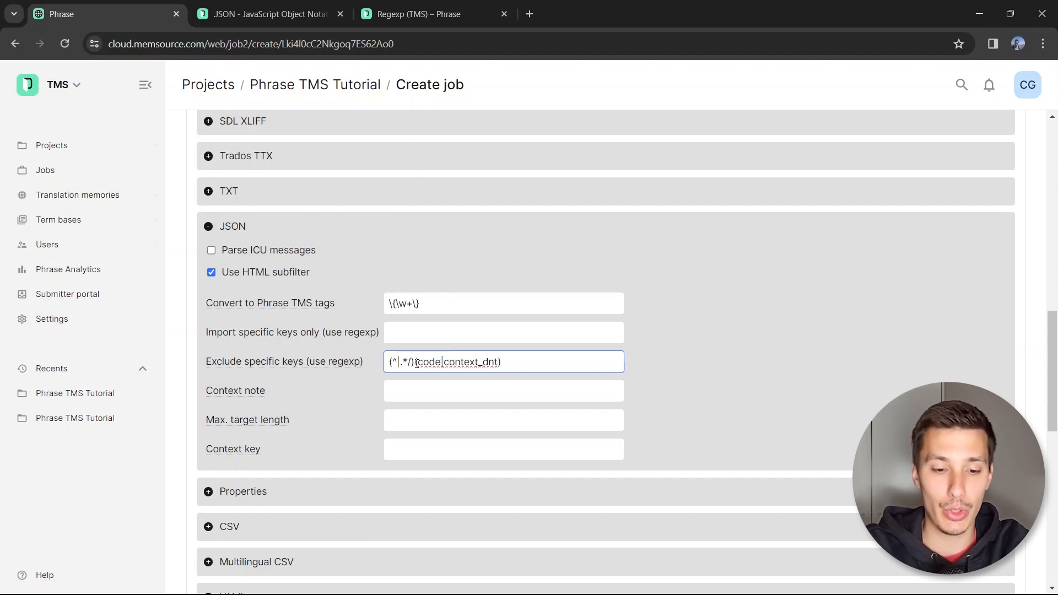
type("|type")
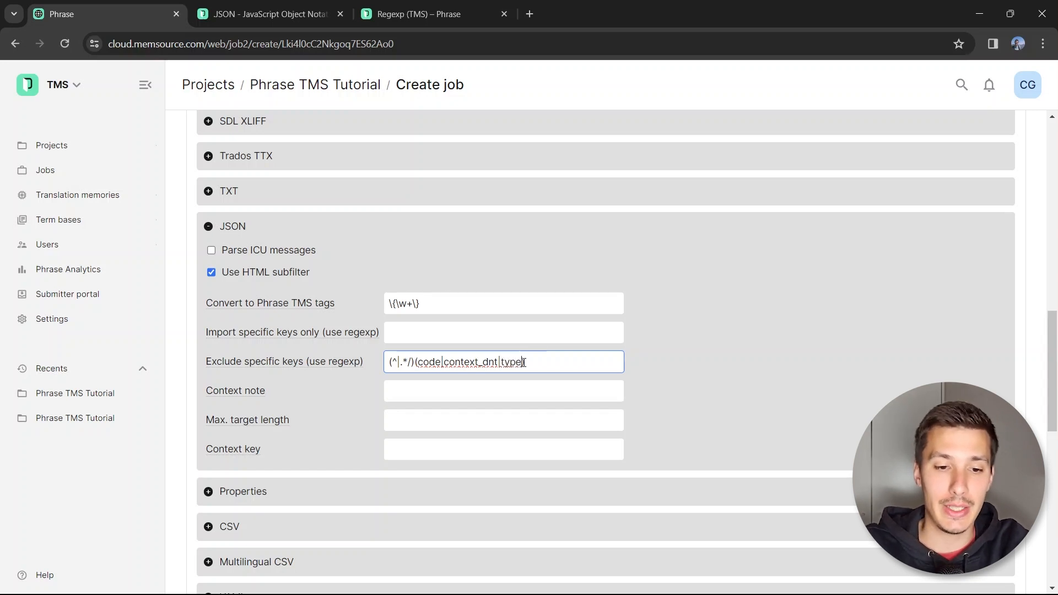
Step: Examine the parentheses, the alternation bars and the key names code, context_dnt and type in the Exclude specific keys expression
key("alt+Tab")
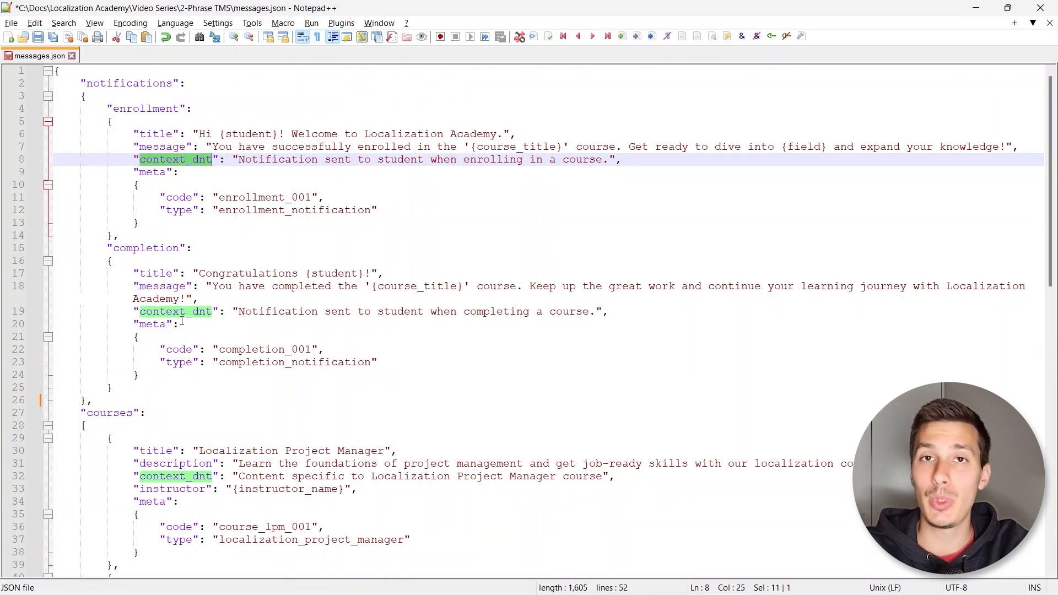
key("alt+Tab")
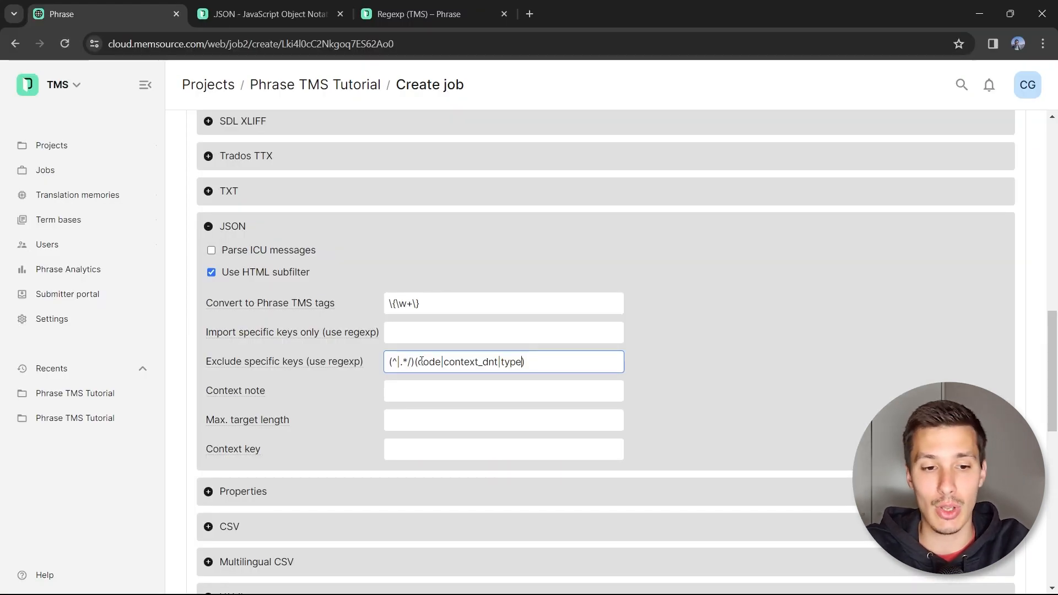
left_click_drag(414, 362, 418, 362)
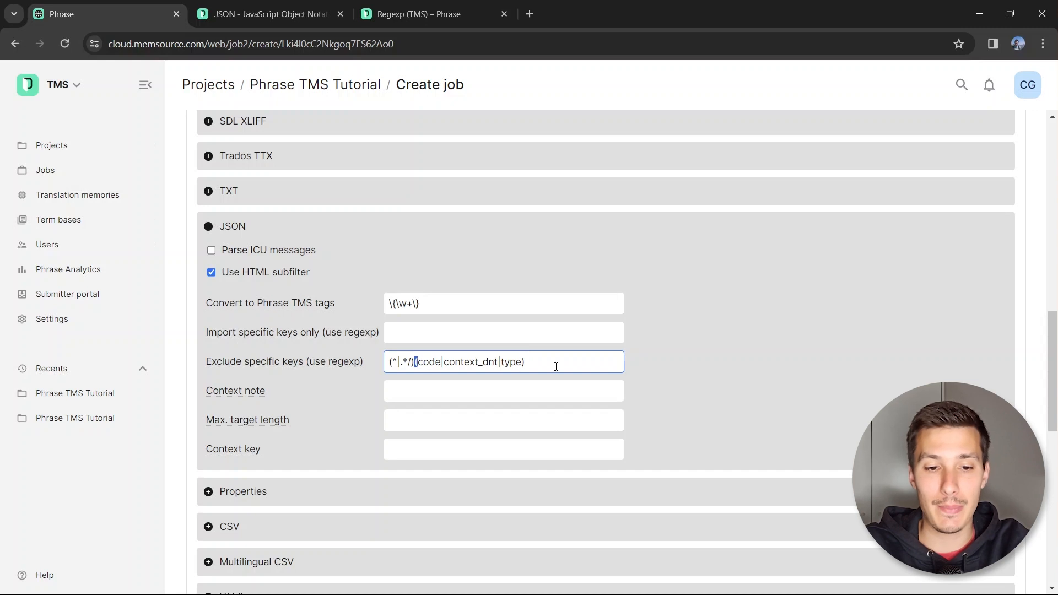
left_click_drag(527, 362, 523, 363)
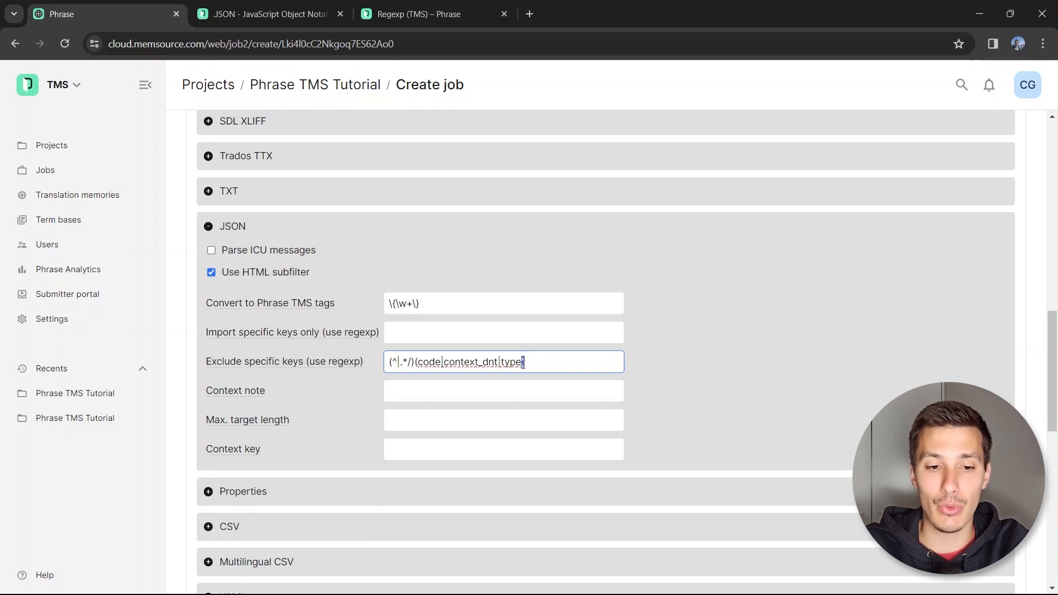
left_click(443, 363)
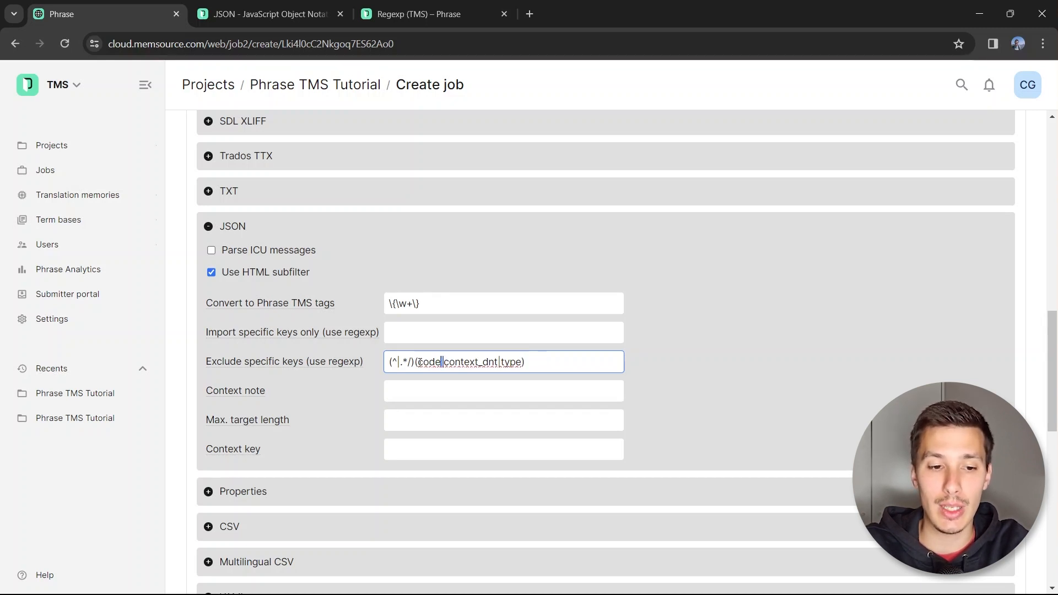
left_click_drag(417, 364, 441, 364)
left_click(440, 364)
key("Delete")
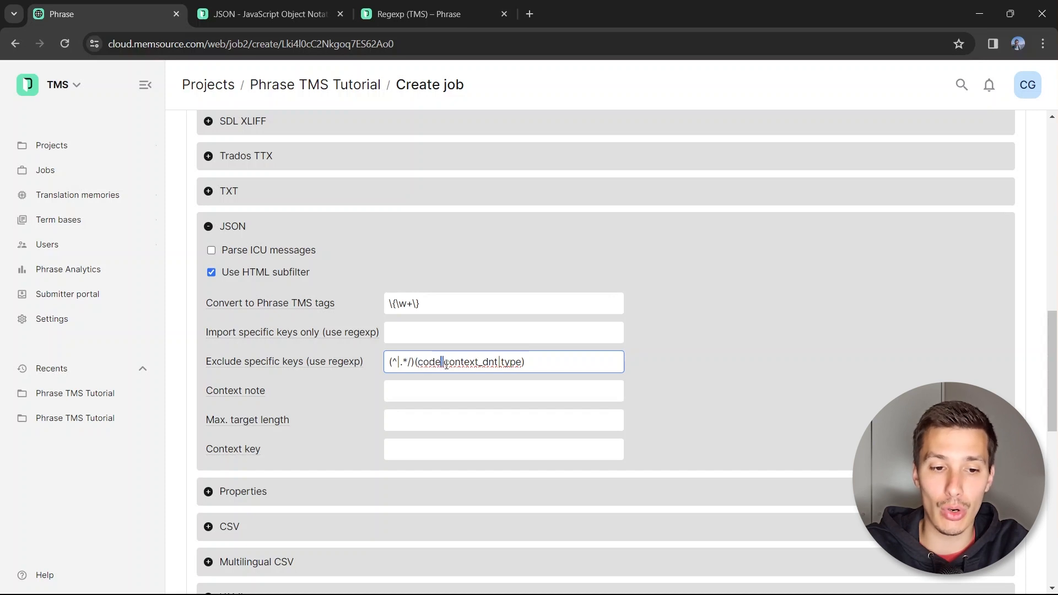
left_click(480, 362)
key("ctrl+z")
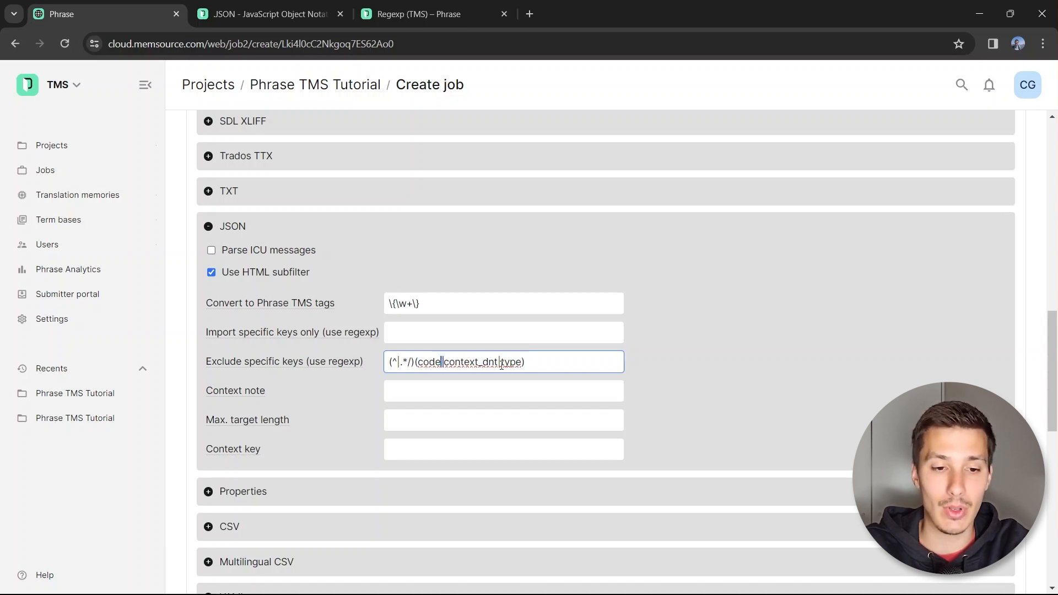
left_click(500, 361)
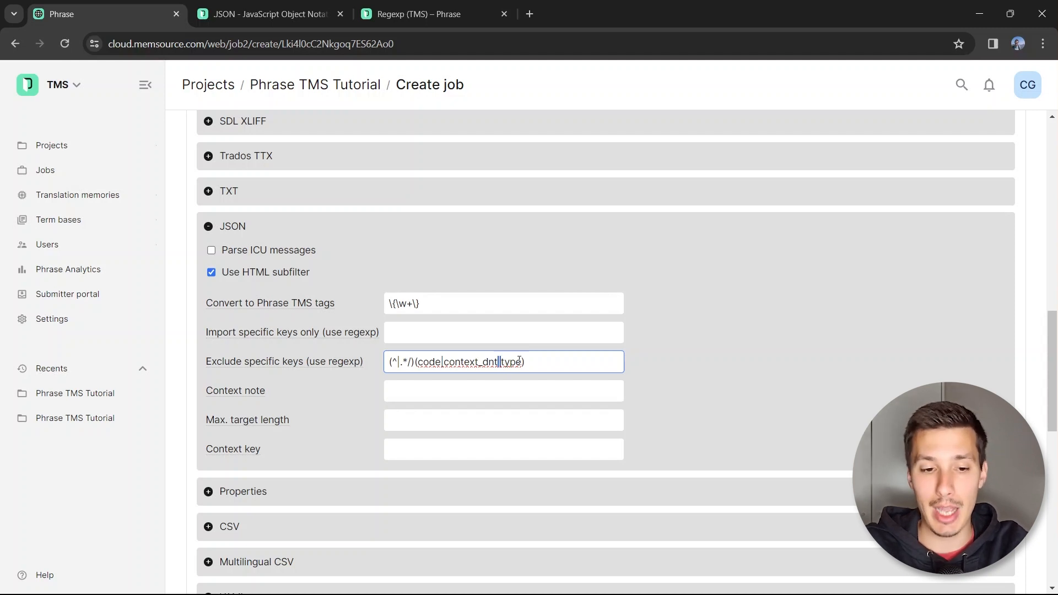
left_click(528, 364)
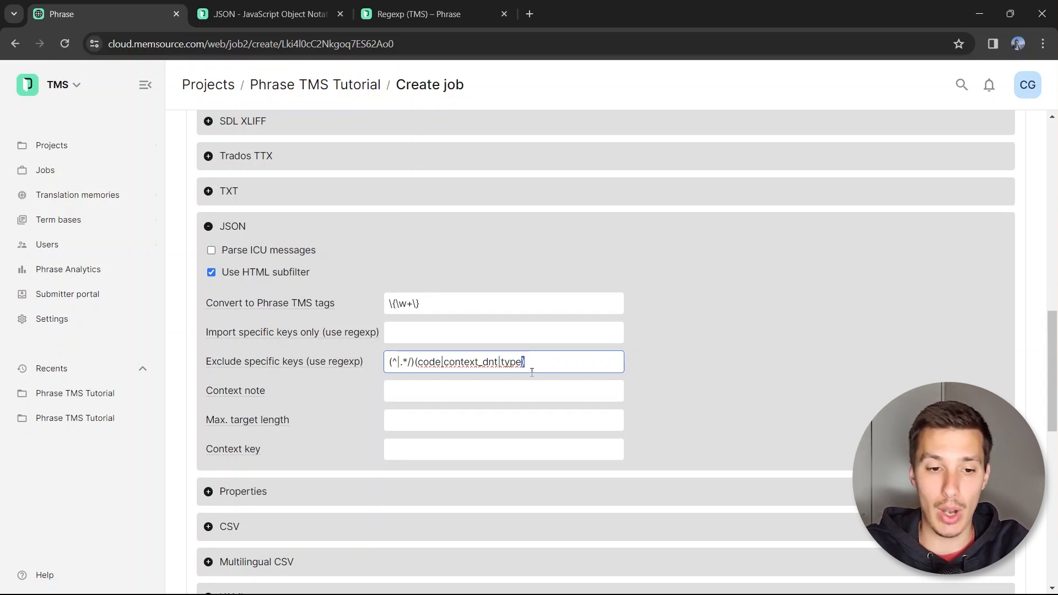
left_click(369, 366)
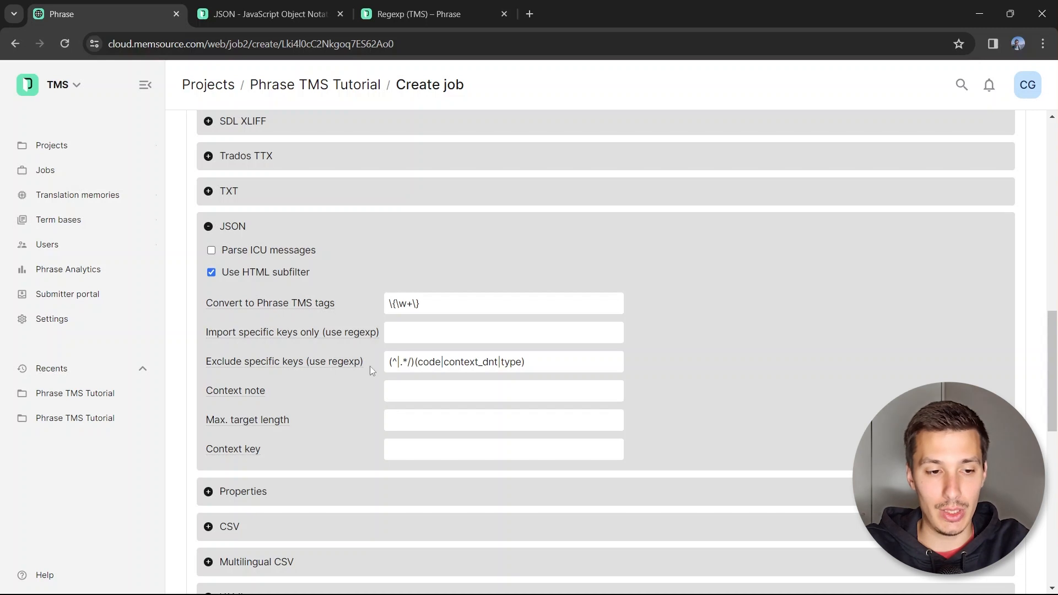
left_click(595, 363)
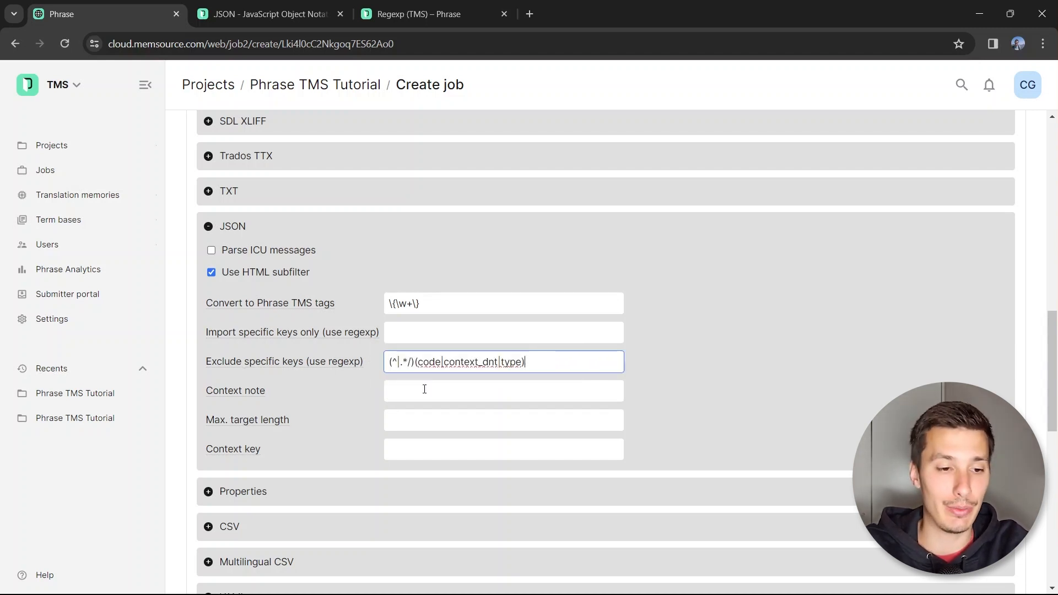
Step: Copy the example path ../comment from the Context note hint and enter it as the Context note
mouse_move(247, 392)
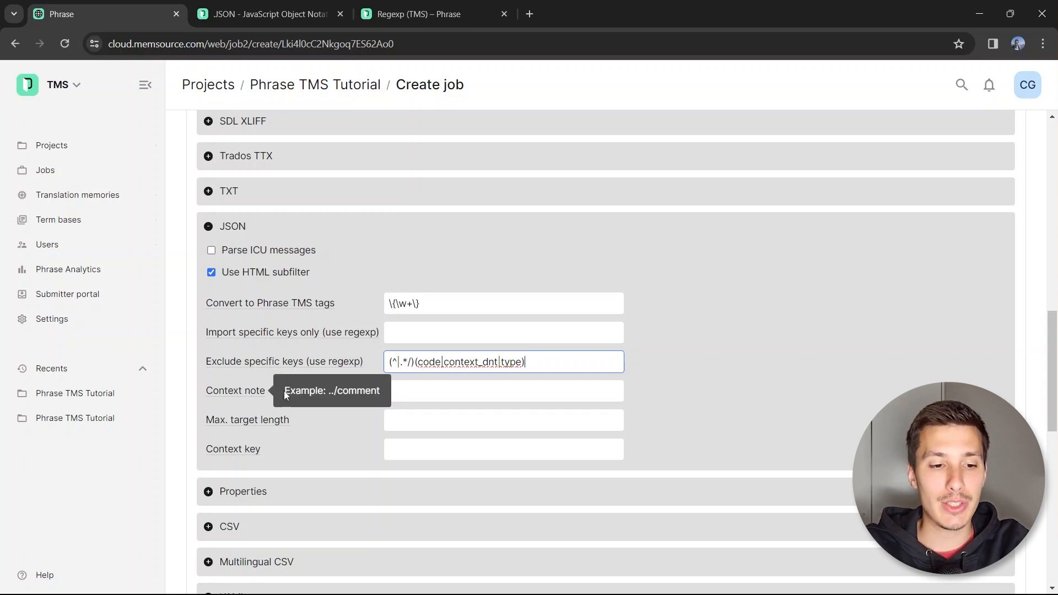
left_click_drag(329, 391, 378, 392)
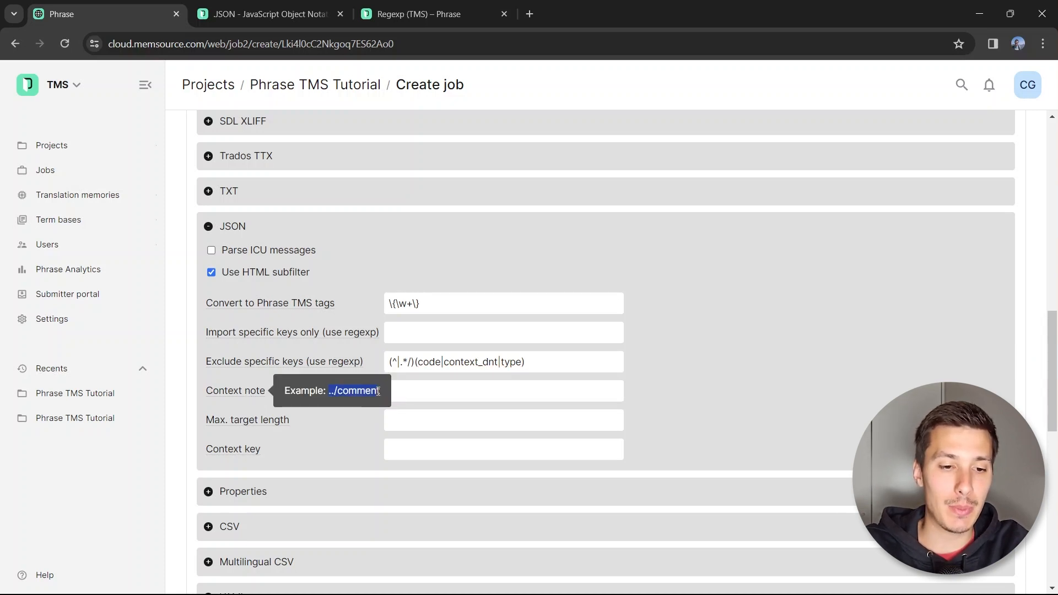
key("ctrl+c")
left_click(410, 393)
key("ctrl+v")
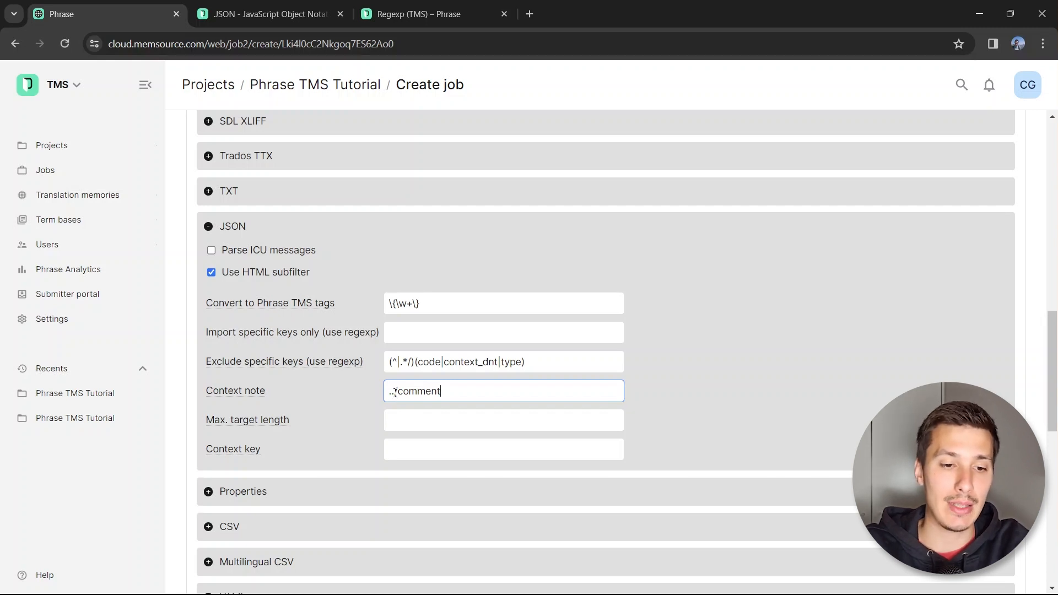
Step: Replace comment in the Context note path with the messages.json context key so that it reads ../context_dnt
left_click_drag(394, 393, 445, 392)
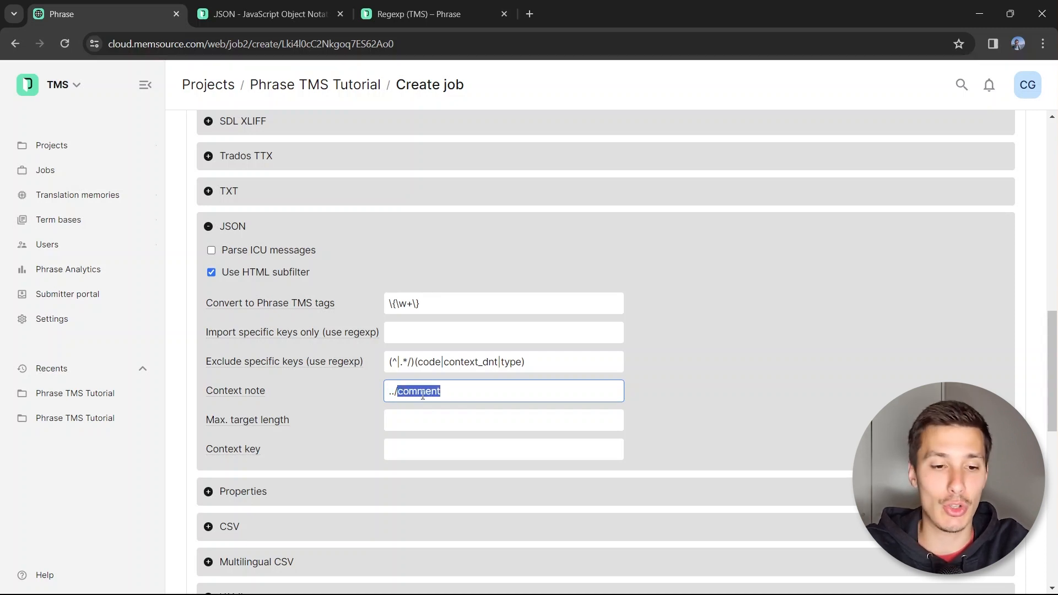
key("alt+Tab")
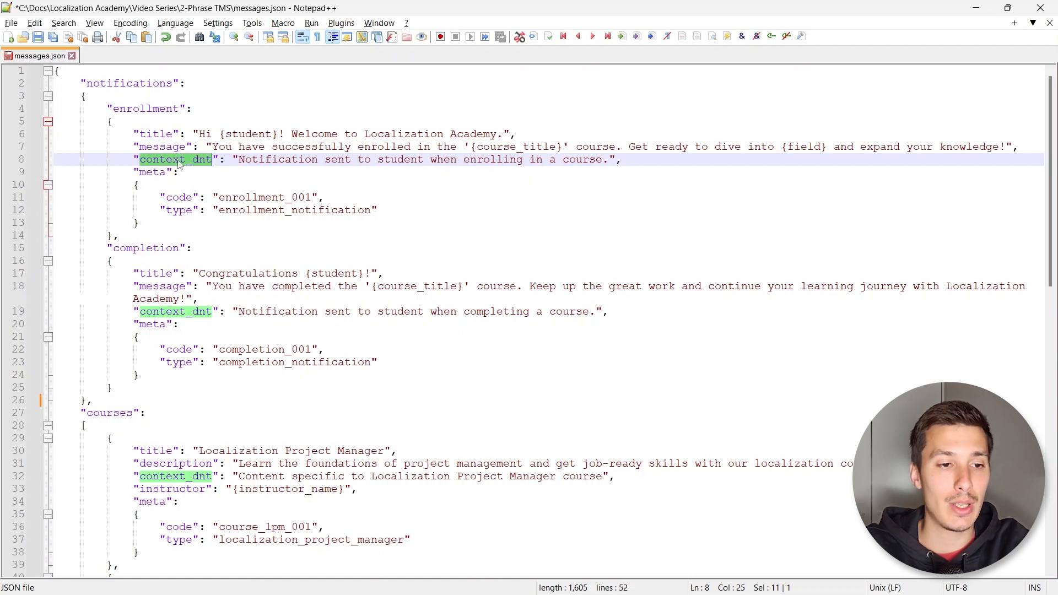
key("alt+Tab")
key("ctrl+v")
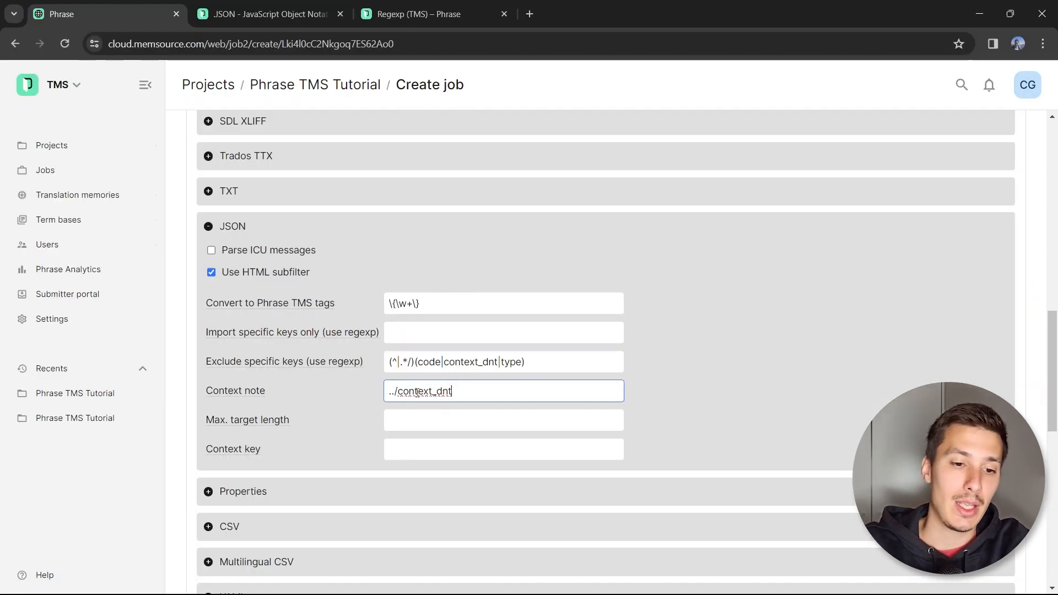
Step: Compare context_dnt in the Context note and Exclude specific keys settings with the enrollment block's context_dnt entry in messages.json
left_click_drag(397, 391, 461, 392)
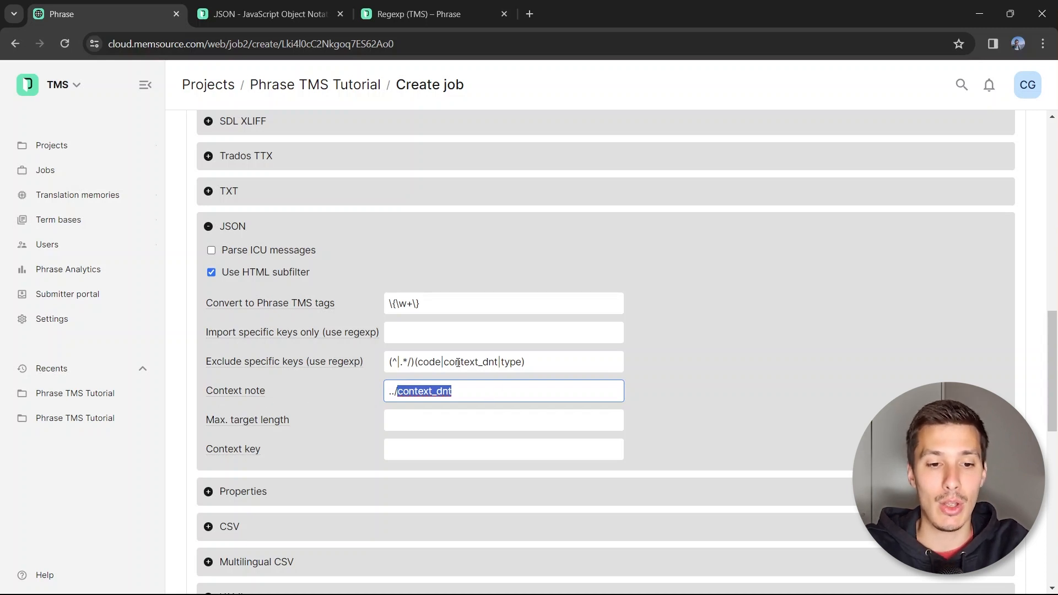
left_click_drag(444, 362, 498, 365)
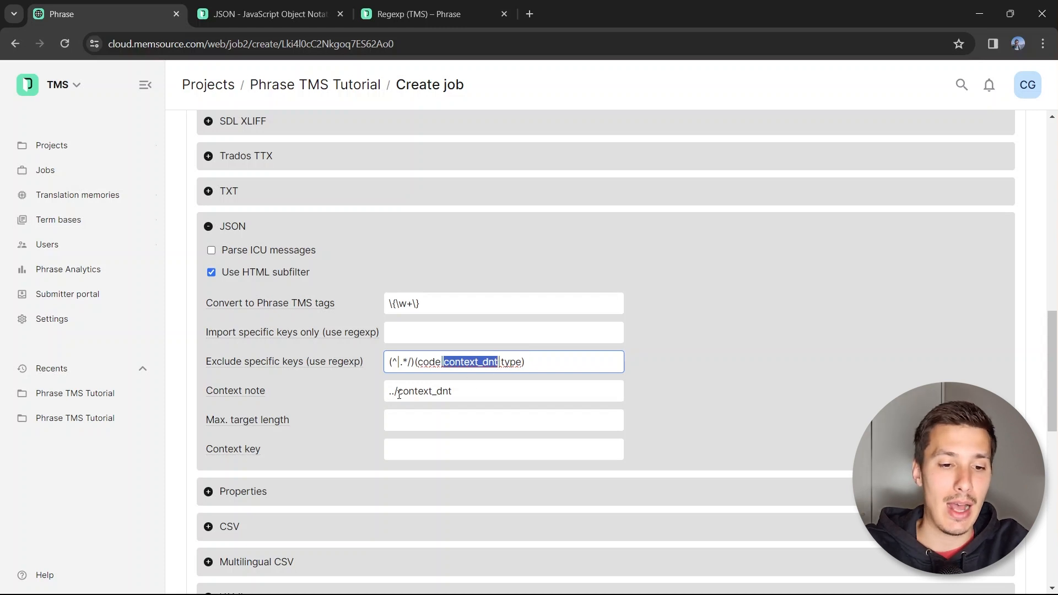
left_click_drag(399, 393, 447, 391)
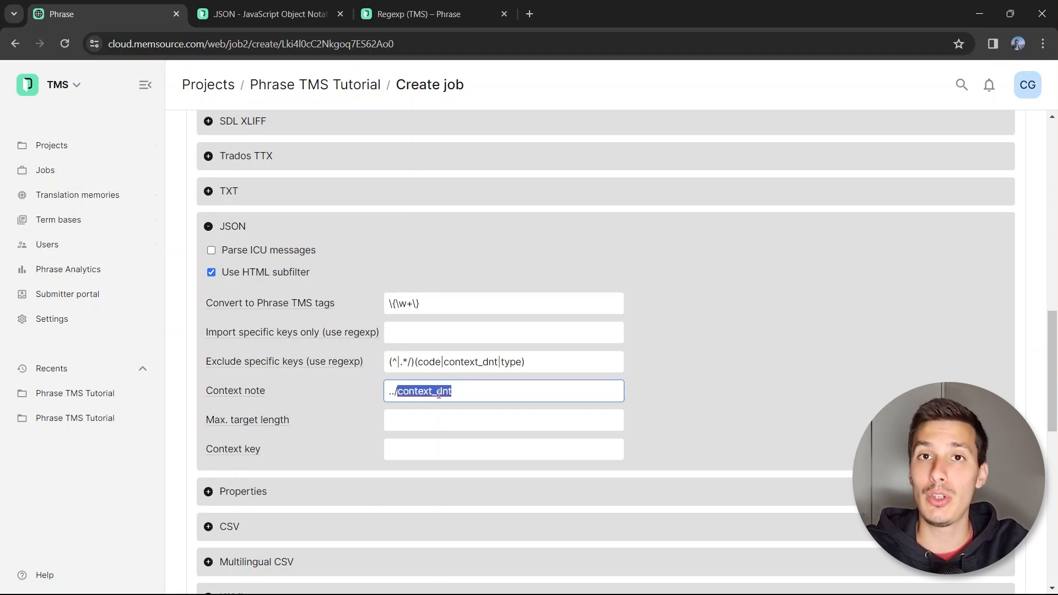
key("alt+Tab")
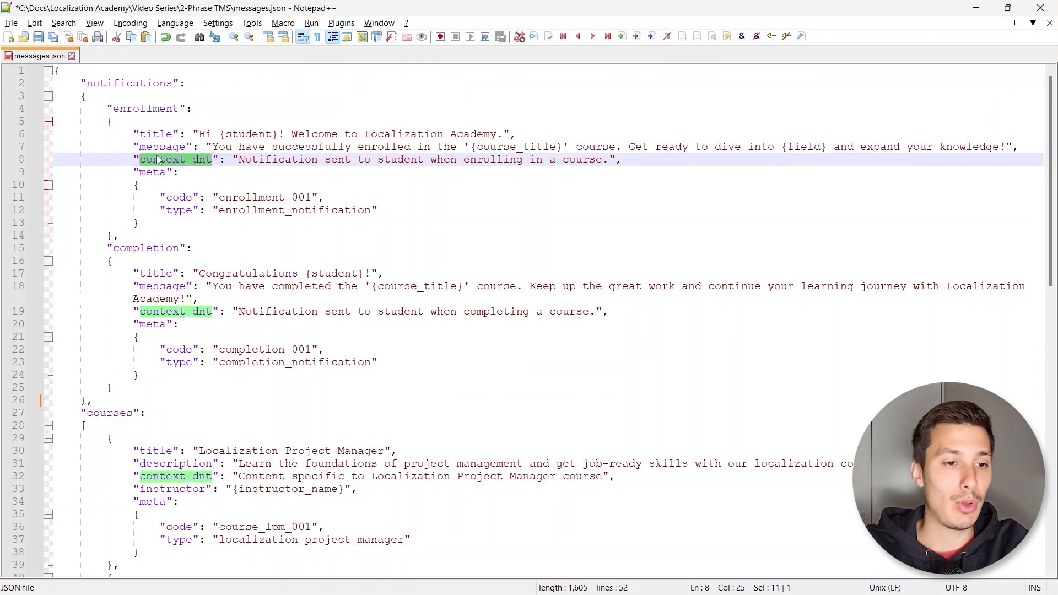
left_click_drag(146, 160, 611, 159)
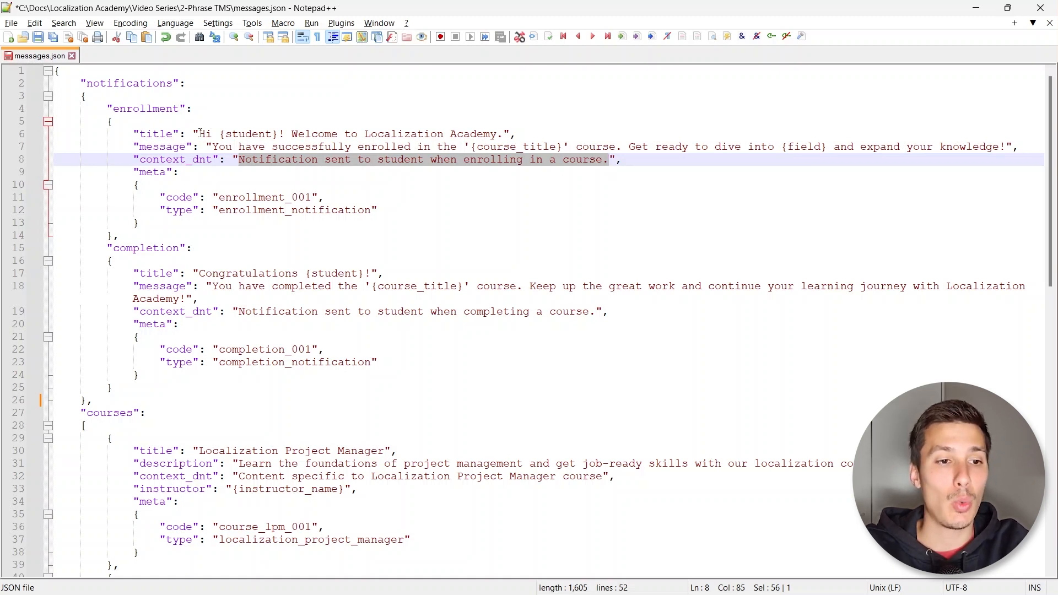
Step: Examine the title, message or description, and context_dnt entries of the enrollment block and the Localization Engineer course in messages.json
left_click_drag(201, 133, 502, 134)
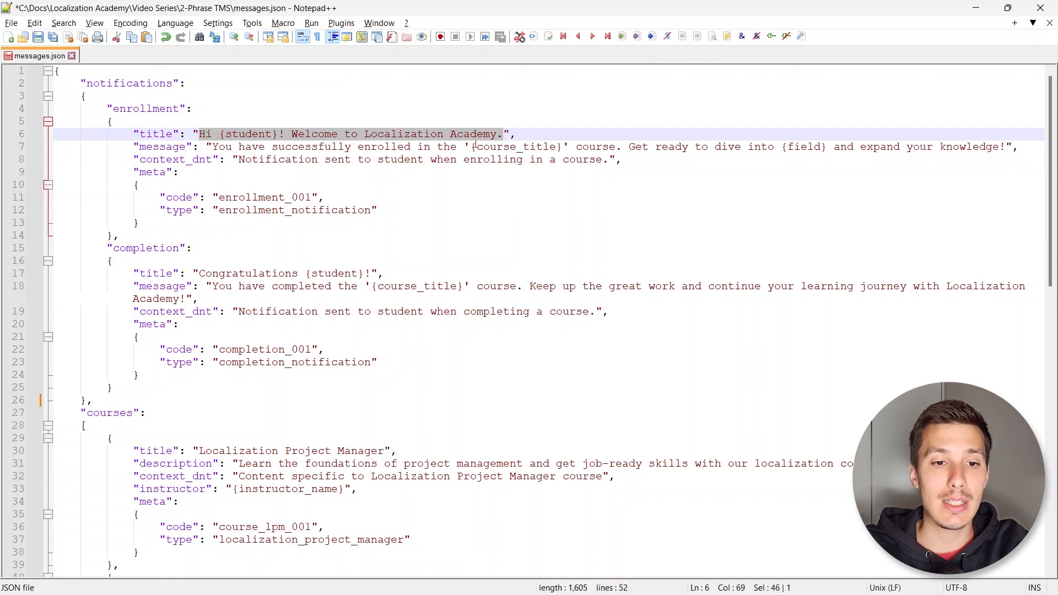
left_click_drag(217, 149, 999, 147)
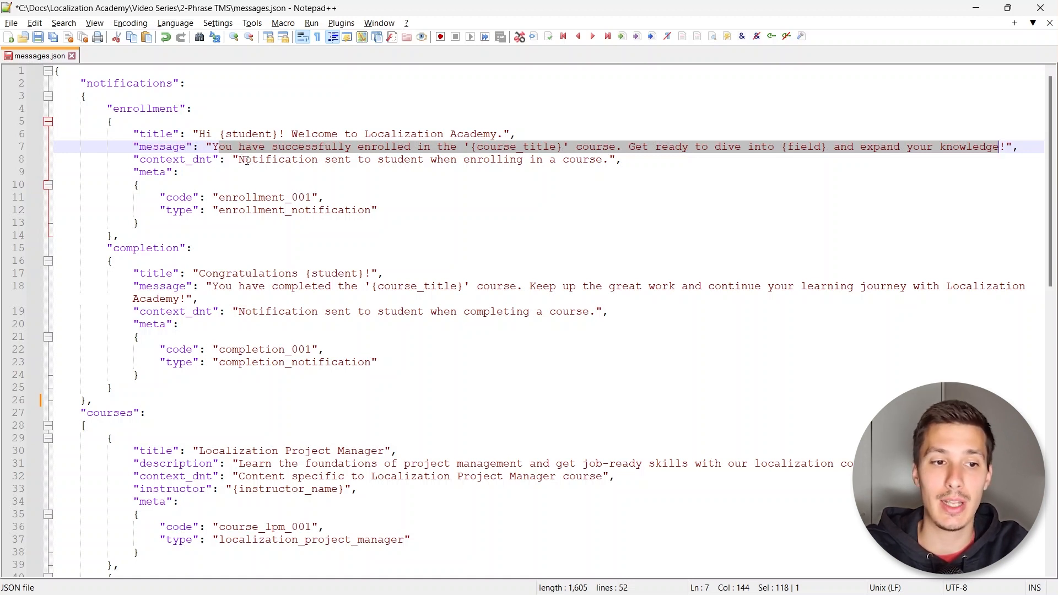
left_click_drag(520, 159, 602, 160)
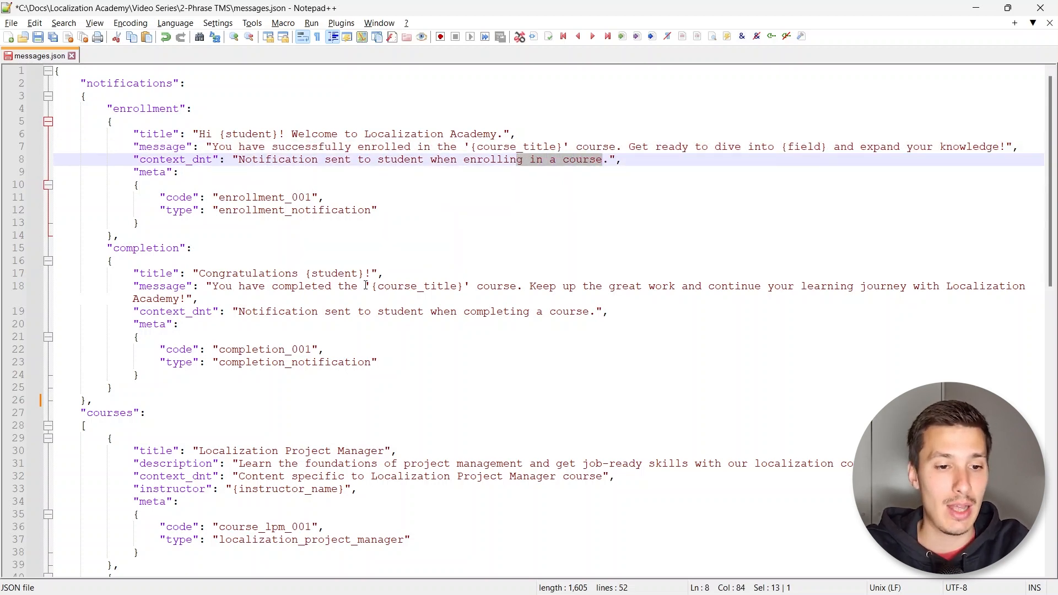
scroll(367, 285, "down", 9)
scroll(235, 345, "up", 3)
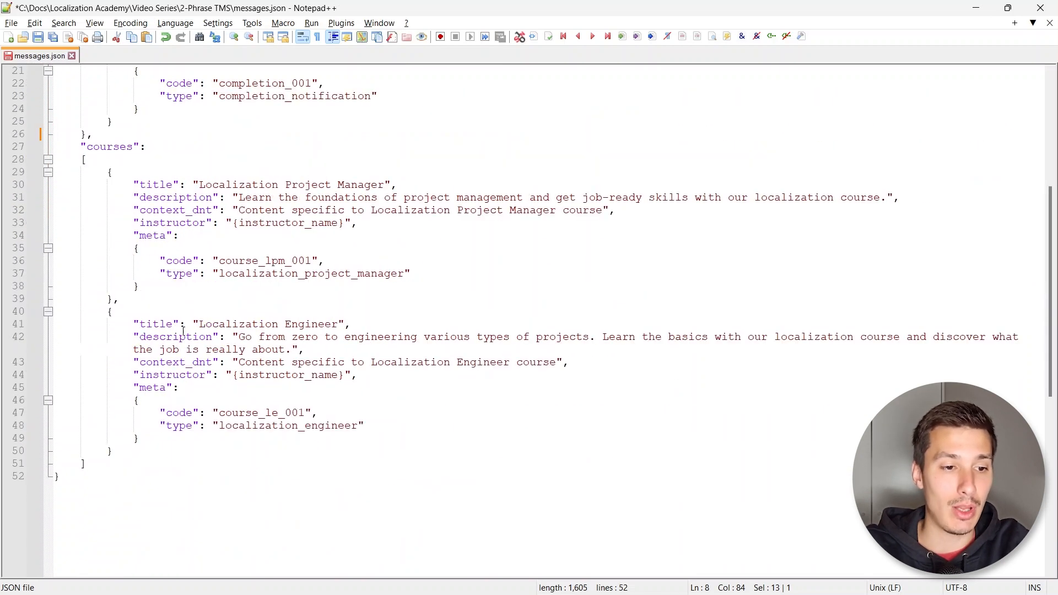
left_click_drag(199, 324, 332, 324)
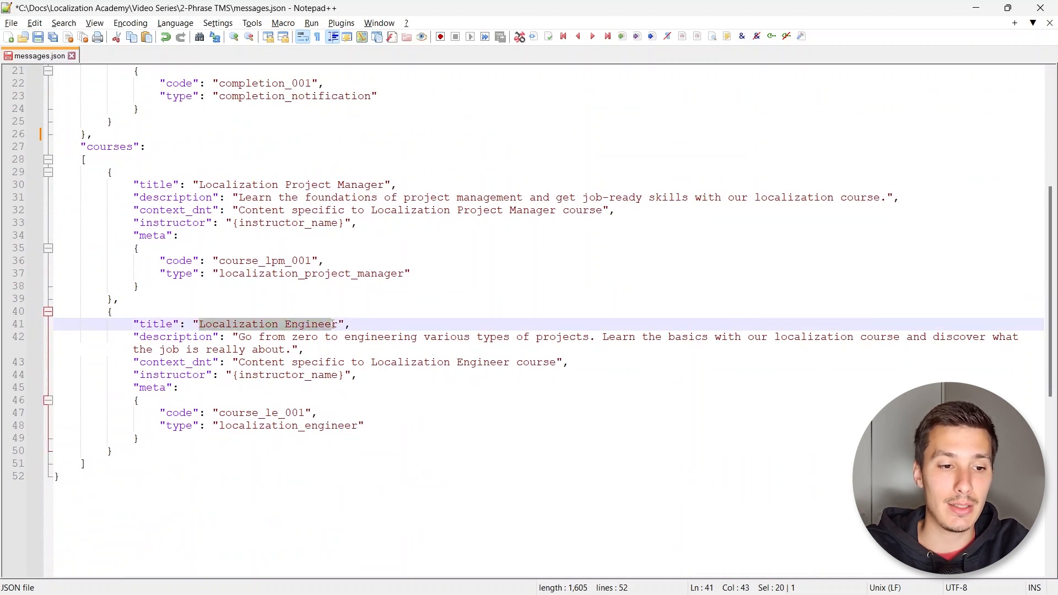
left_click_drag(239, 336, 558, 367)
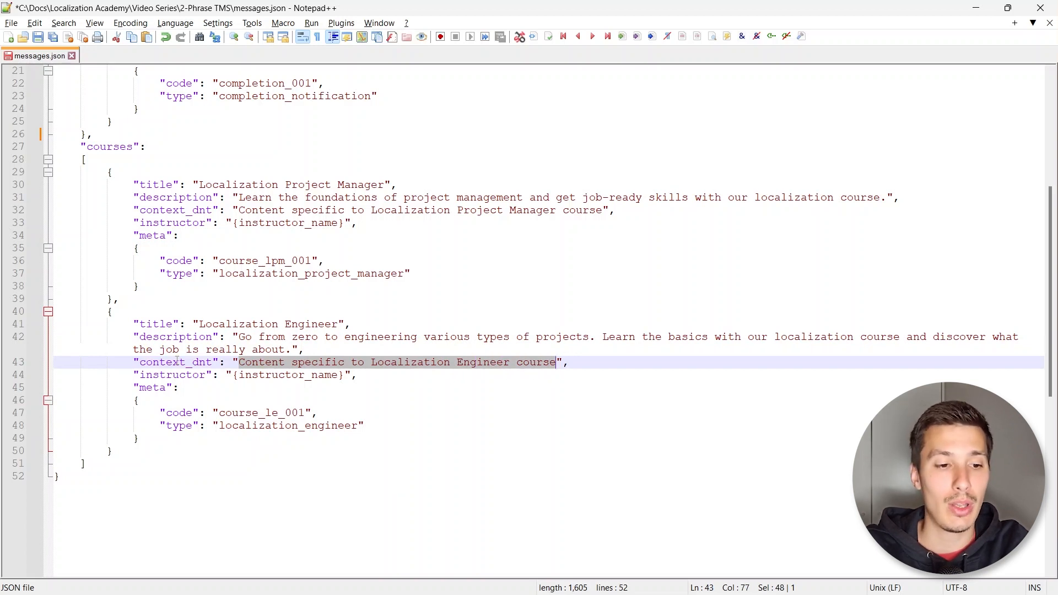
left_click_drag(140, 363, 212, 364)
Step: Add the entry "max_len": 25, below the Localization Project Manager course's description in messages.json to illustrate the Max. target length setting
key("alt+Tab")
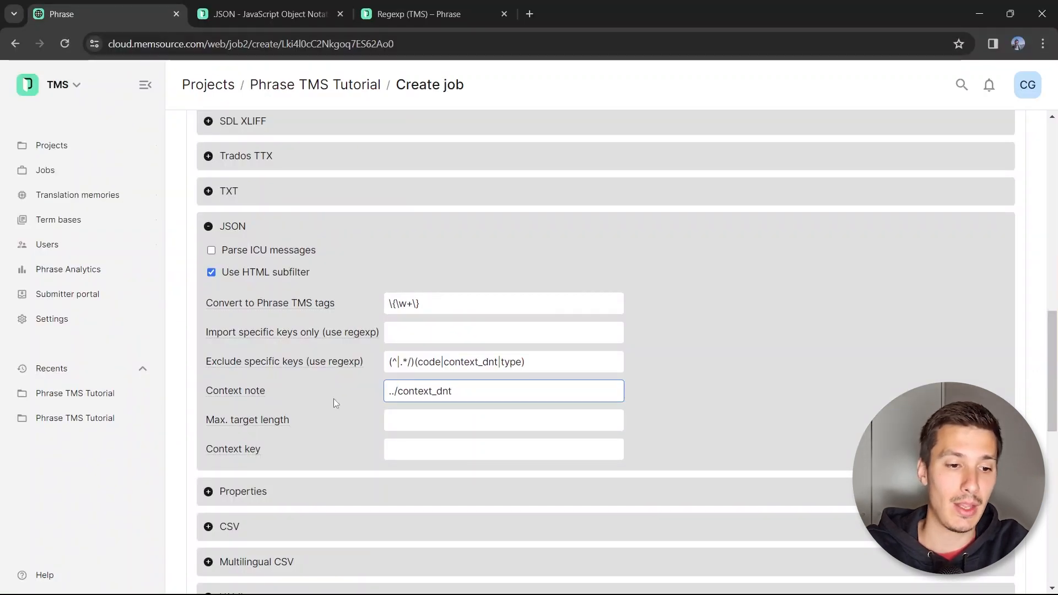
mouse_move(236, 427)
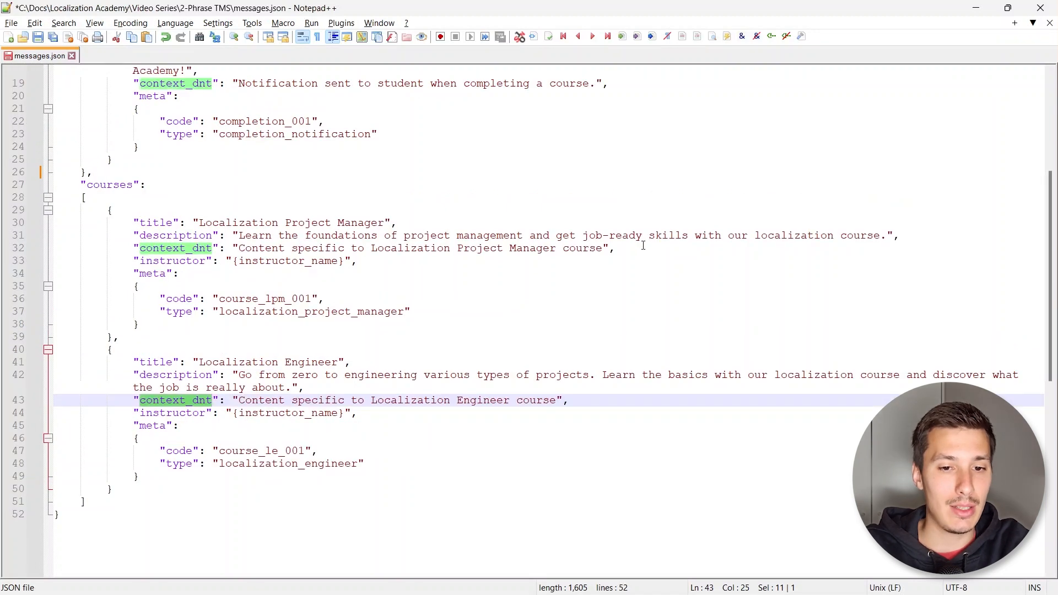
left_click(918, 238)
key("Return")
type("\"")
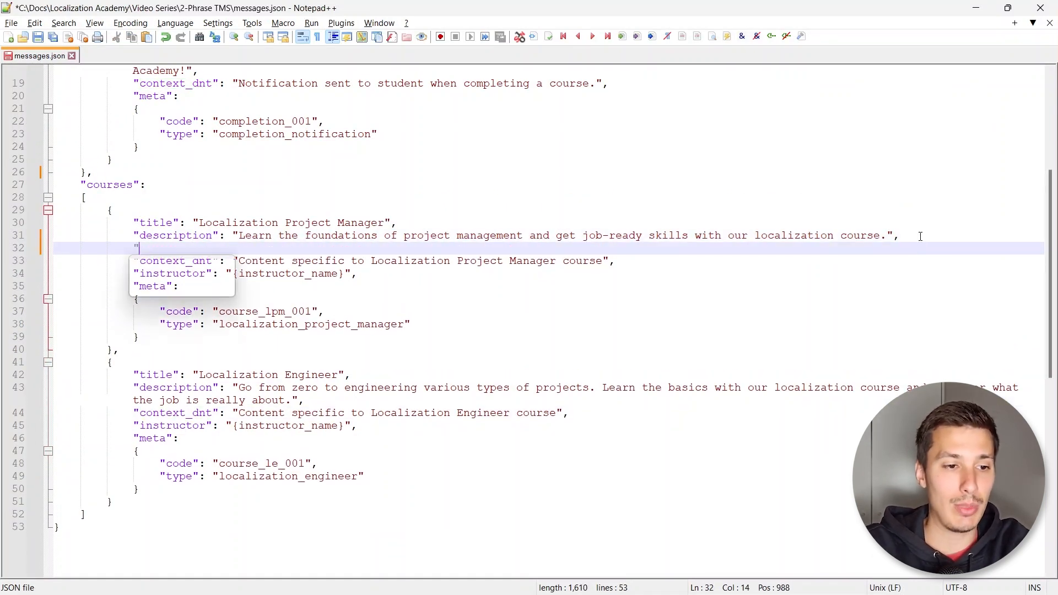
type("max_len\"")
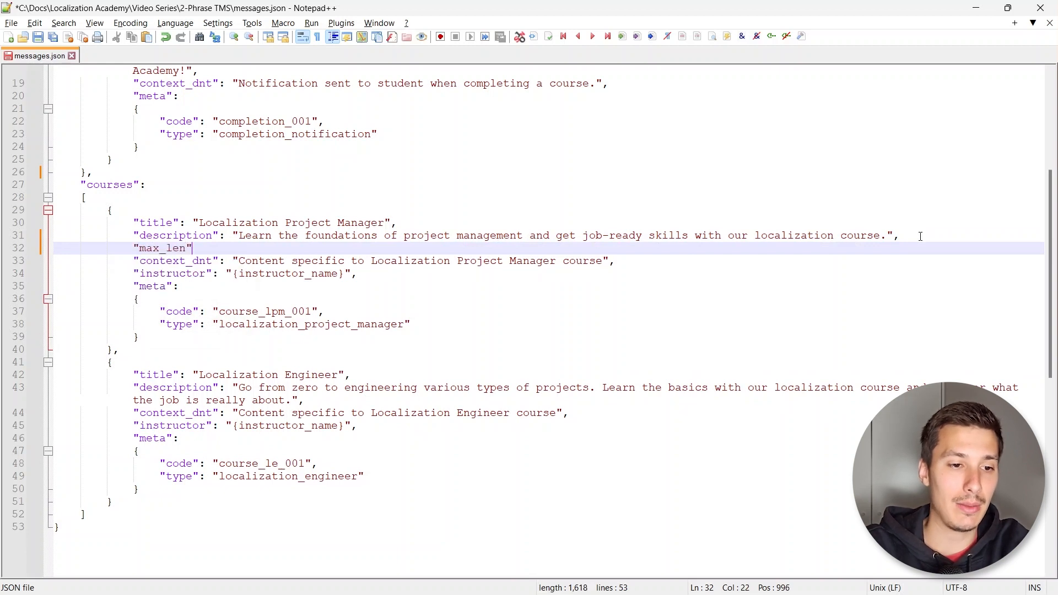
type(": 25,")
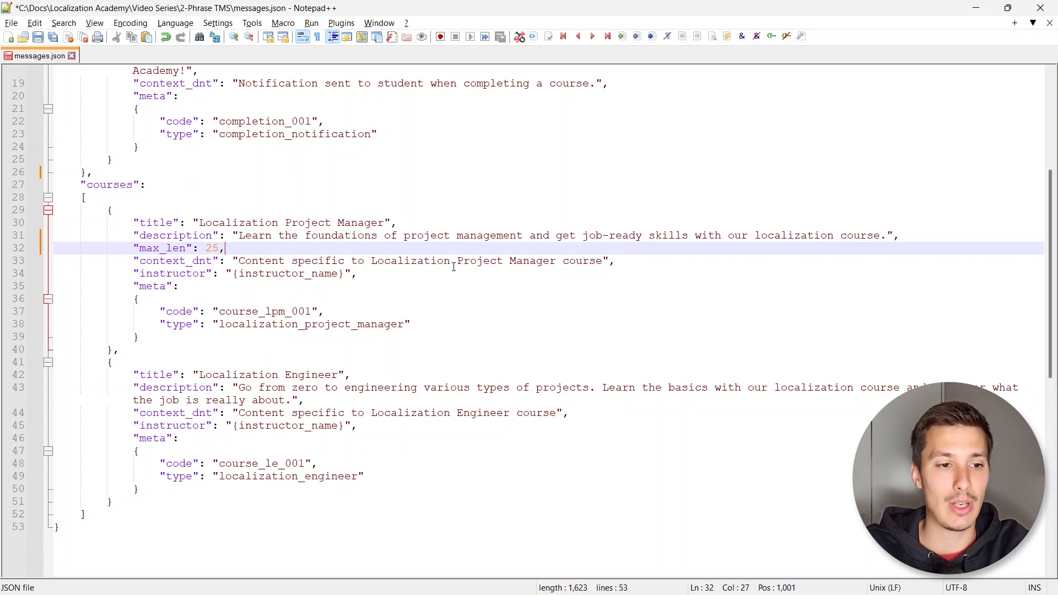
Step: Compare the Max. target length example path with the Localization Project Manager course's max_len, title and description entries in messages.json
key("alt+Tab")
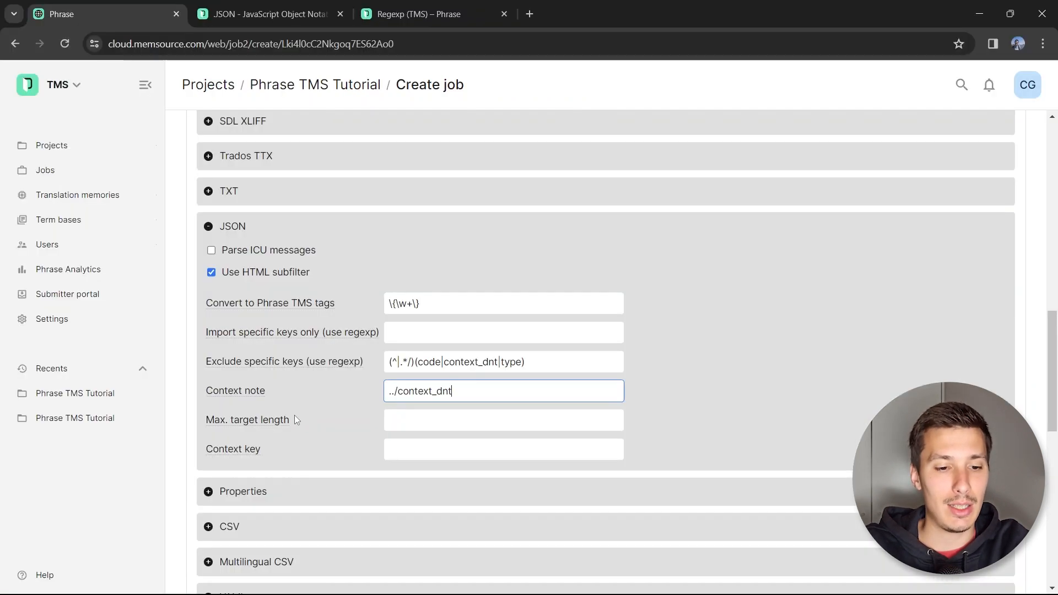
mouse_move(284, 420)
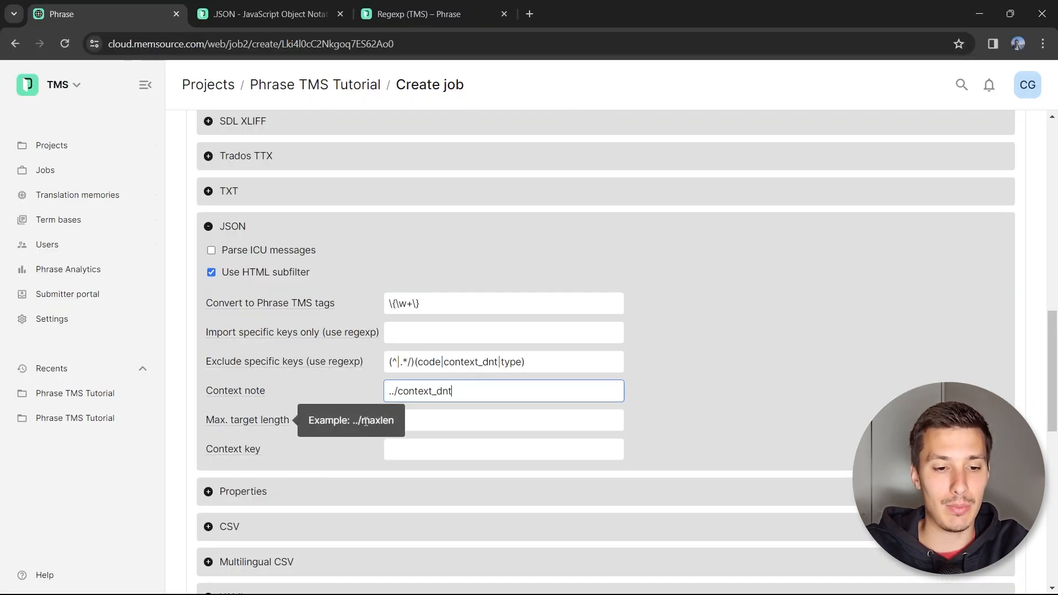
key("alt+Tab")
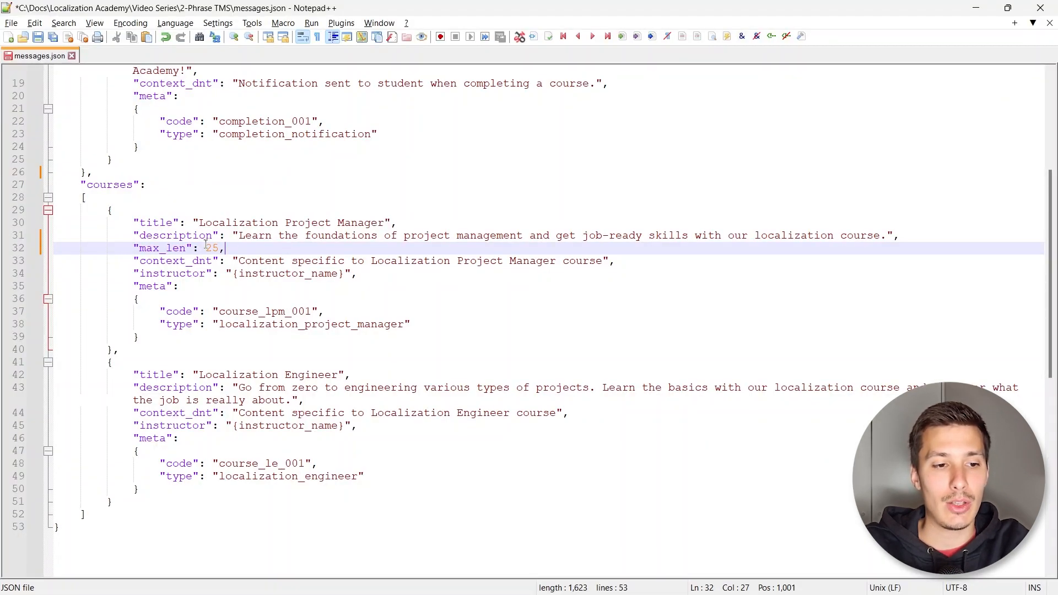
left_click_drag(205, 222, 385, 223)
left_click_drag(245, 235, 866, 236)
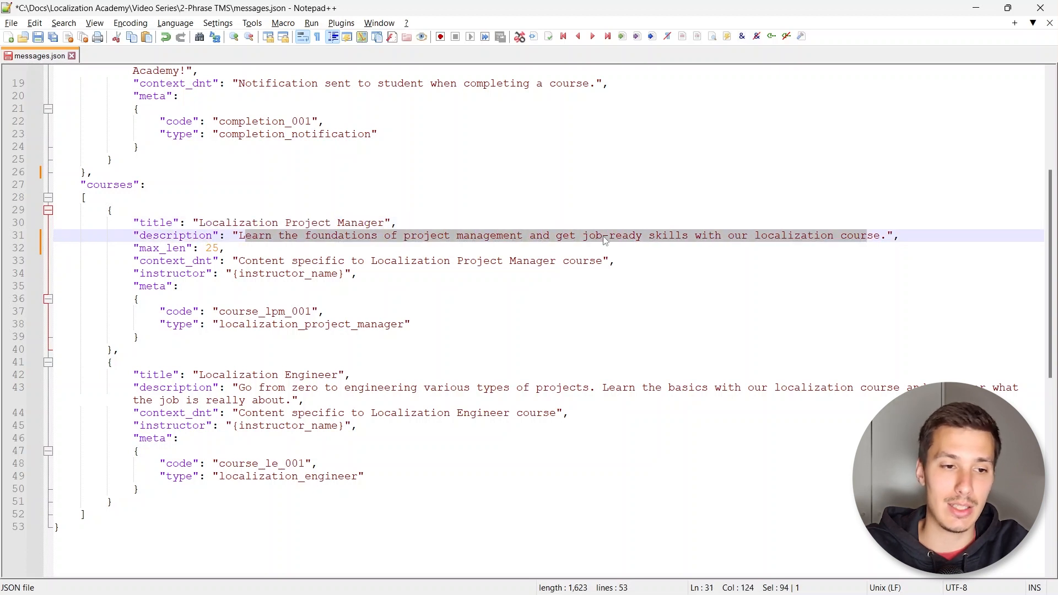
Step: Delete the max_len line from the Localization Project Manager course in messages.json
left_click(240, 247)
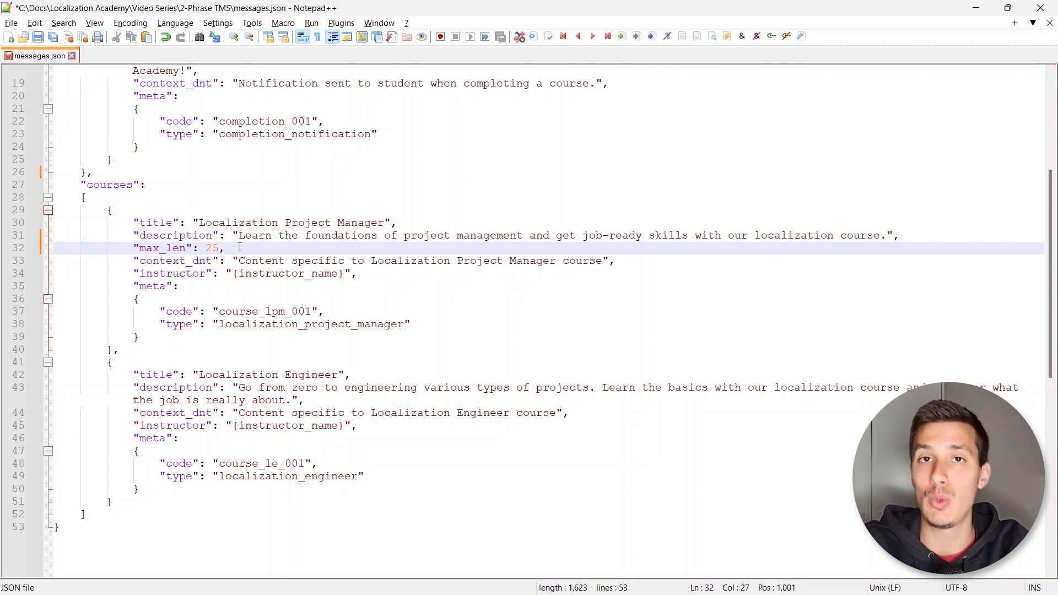
left_click(903, 236, "shift")
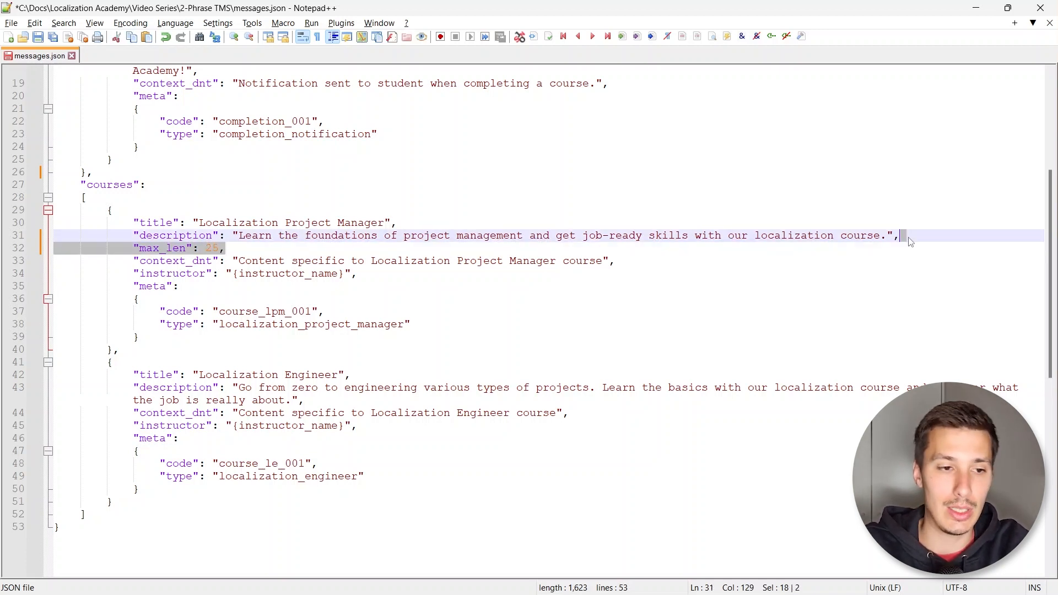
key("Delete")
Step: Check the Context key example path in the JSON import settings and examine the enrollment block's title, message and context_dnt entries in messages.json
key("alt+Tab")
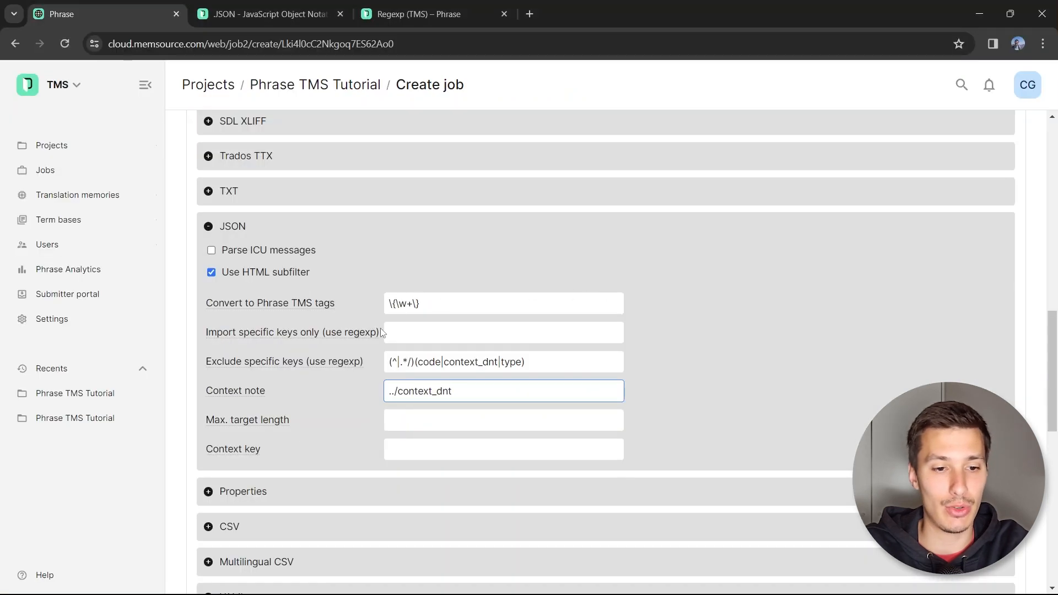
scroll(291, 416, "down", 1)
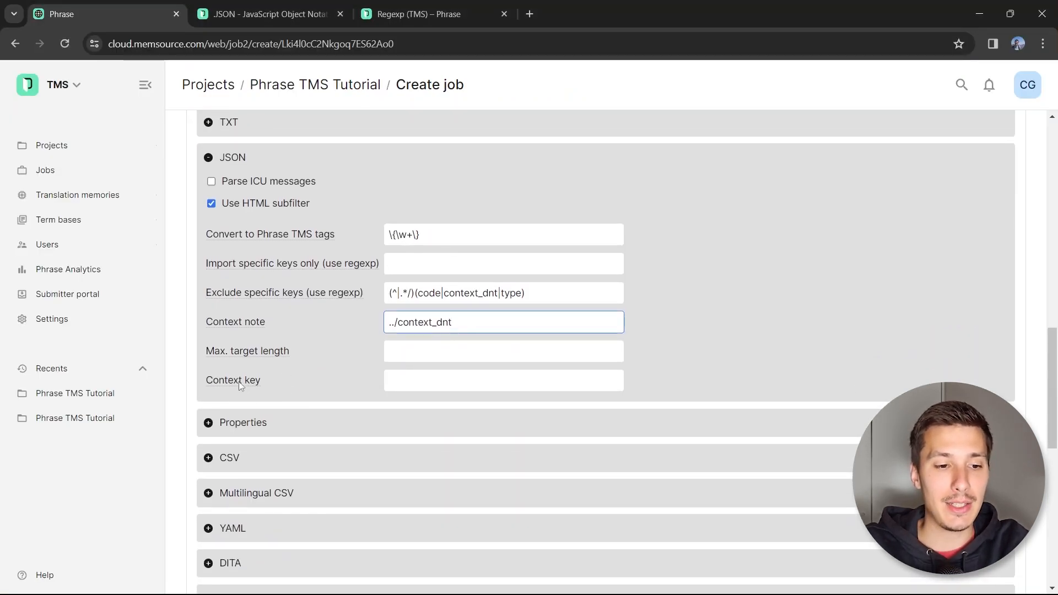
mouse_move(239, 381)
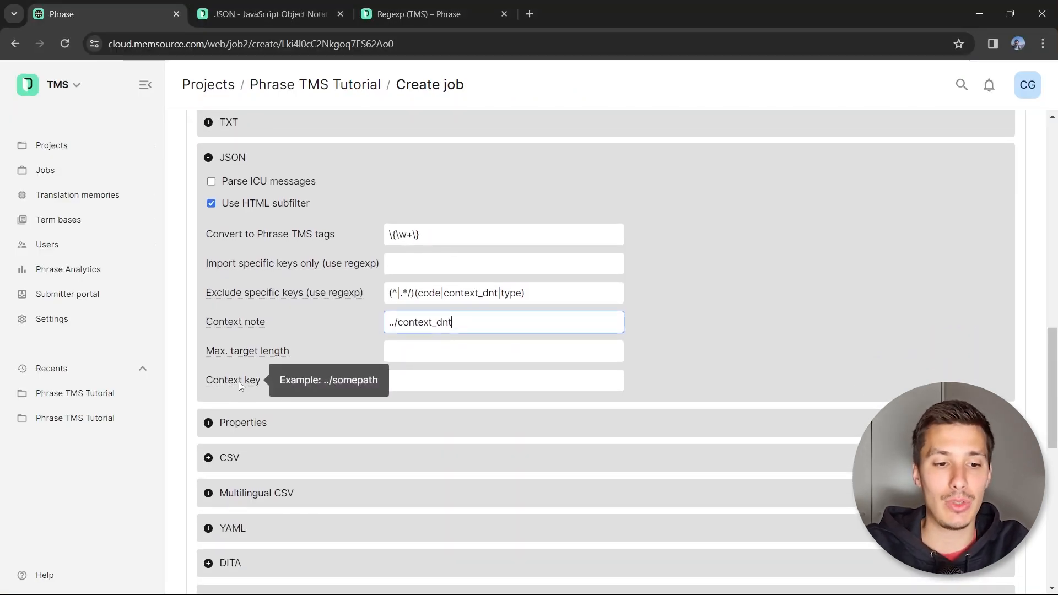
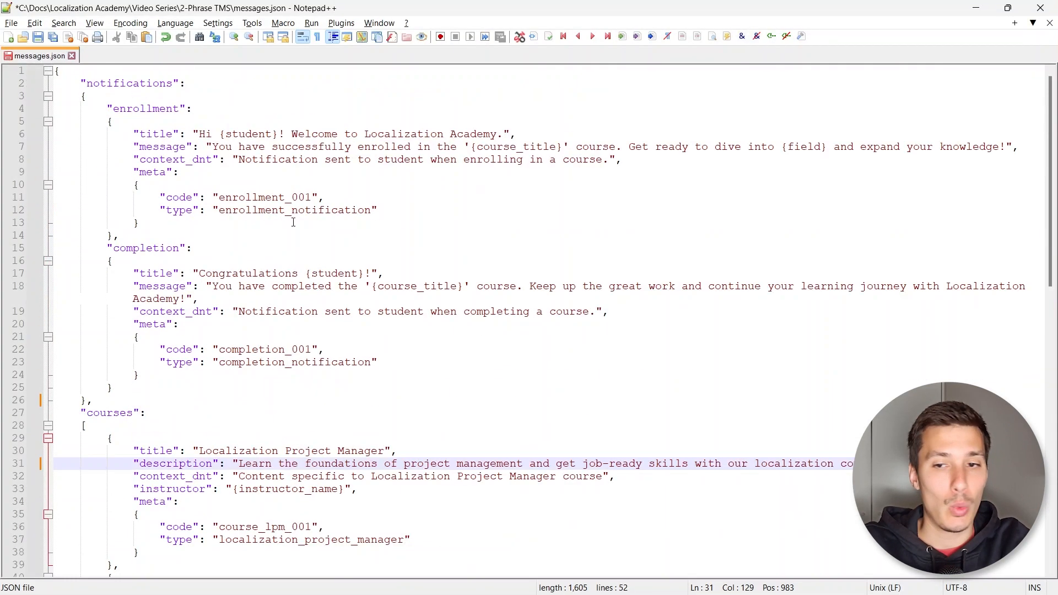
left_click_drag(199, 135, 285, 136)
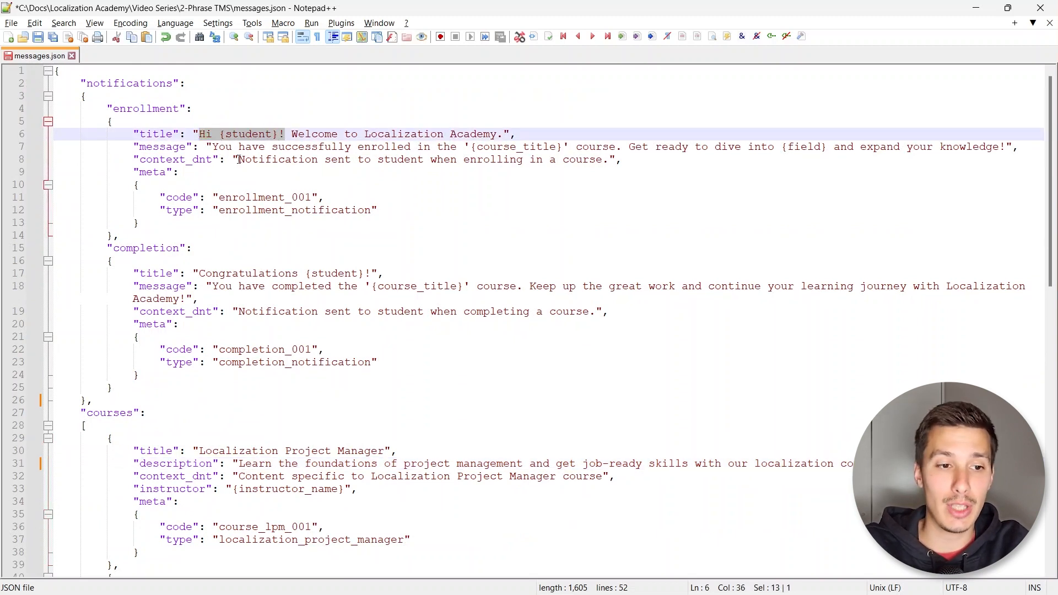
left_click_drag(238, 159, 609, 160)
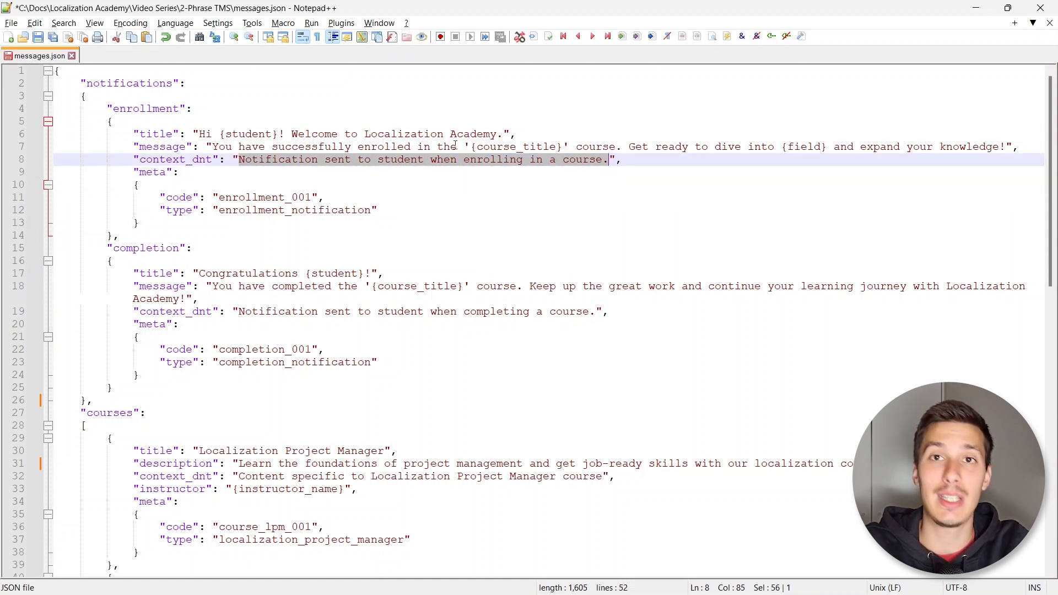
double_click(148, 134)
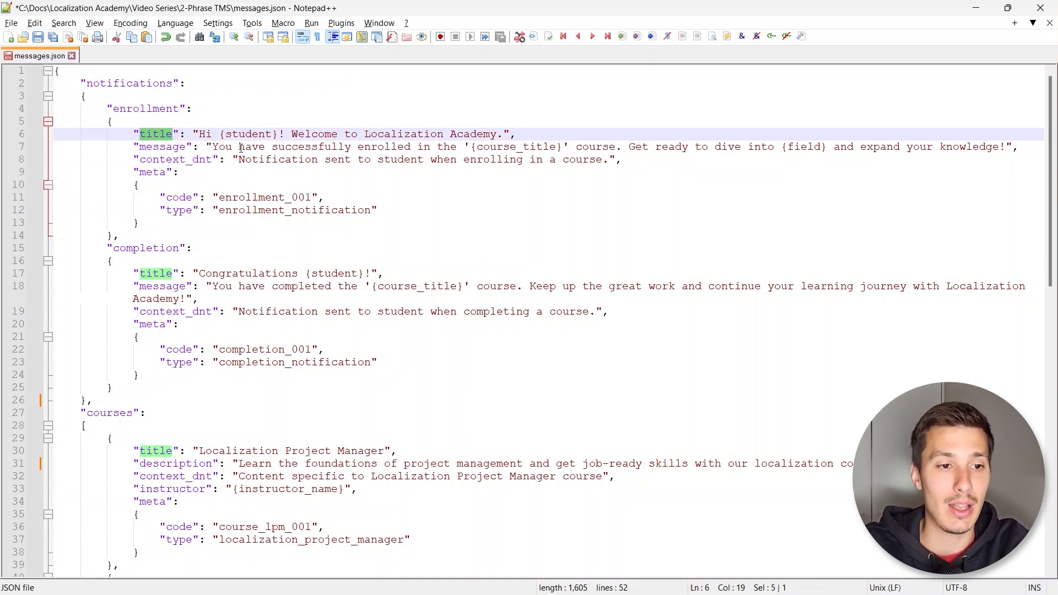
left_click_drag(213, 146, 622, 146)
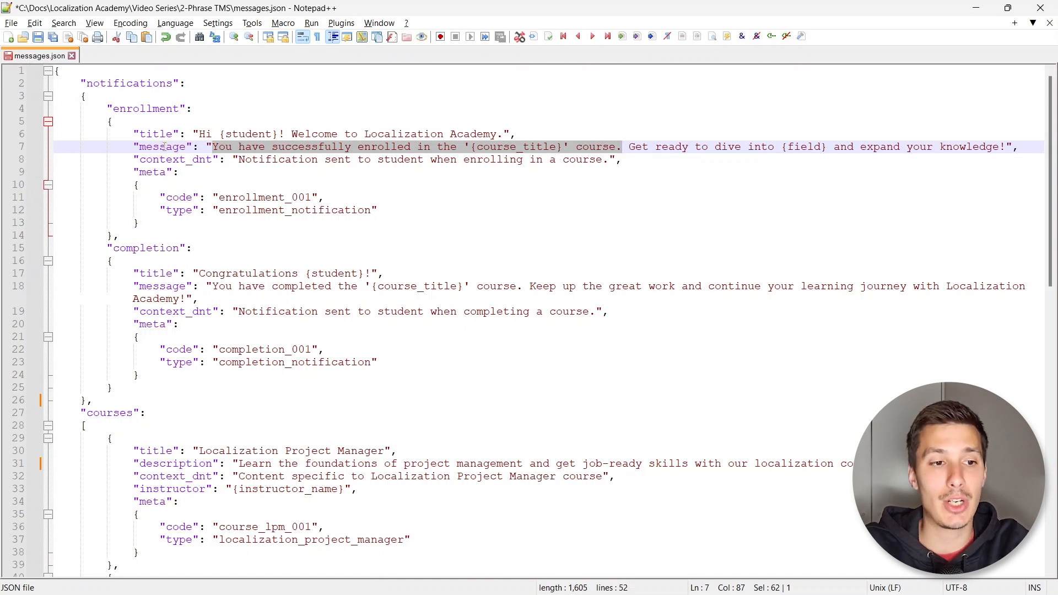
double_click(161, 147)
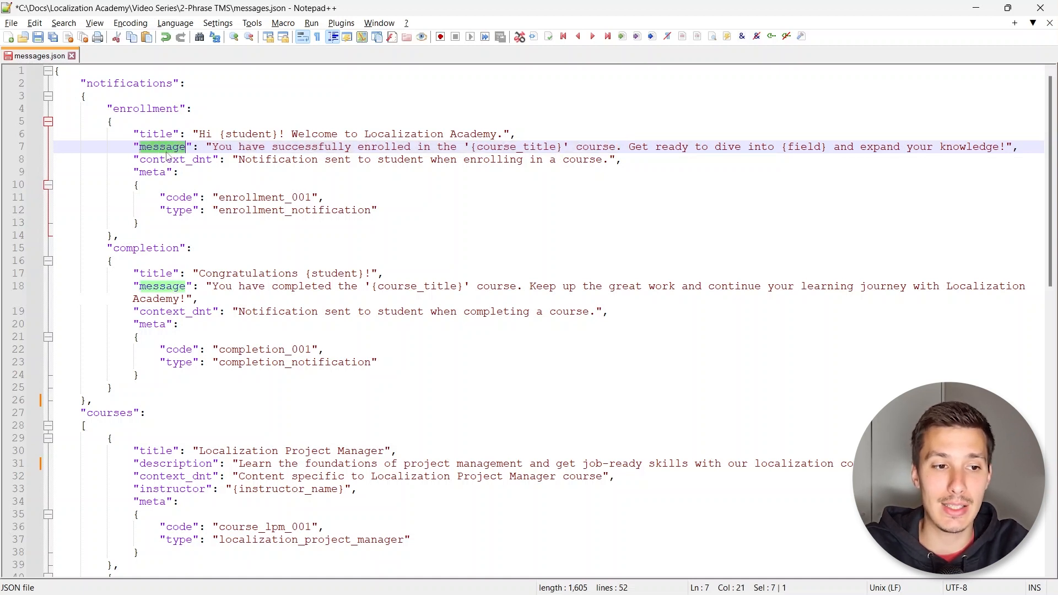
left_click(162, 148)
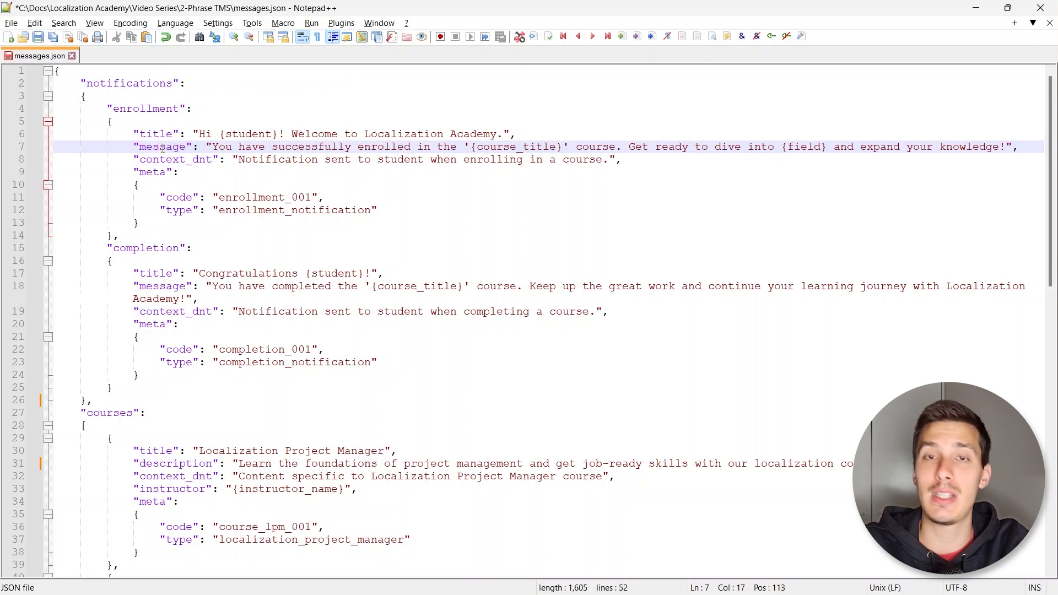
left_click_drag(212, 147, 600, 148)
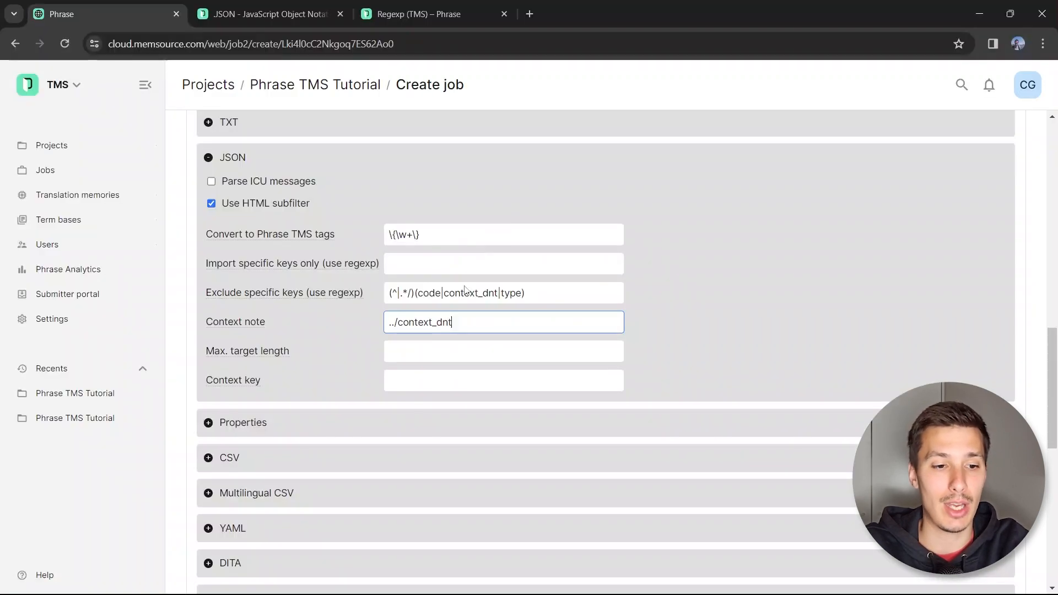
Step: Review the Context key and Convert to Phrase TMS tags settings and the (^|.*/) prefix in the Exclude specific keys expression
left_click(407, 379)
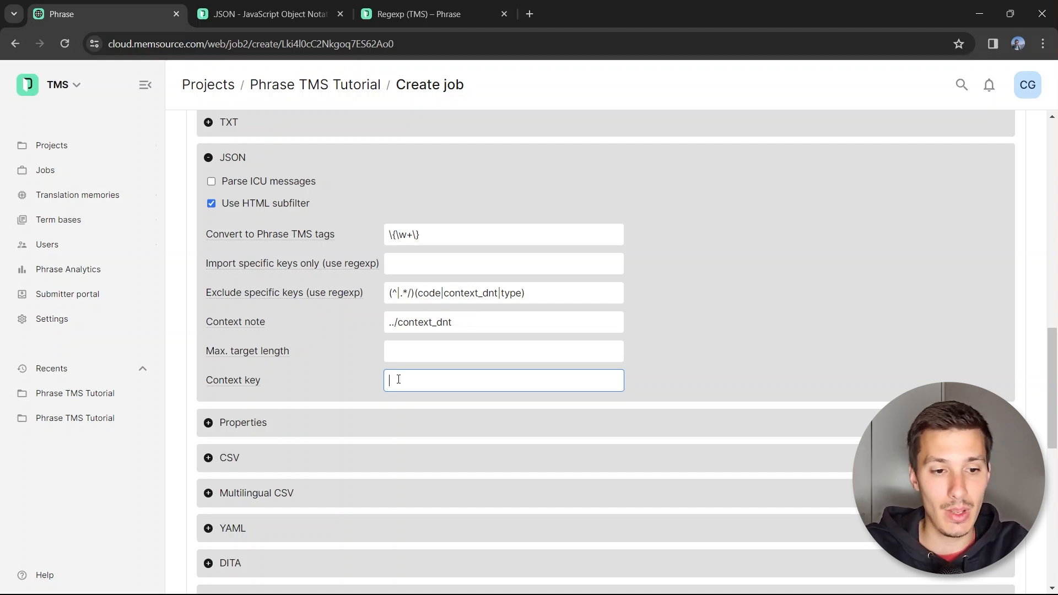
triple_click(431, 237)
left_click(435, 235)
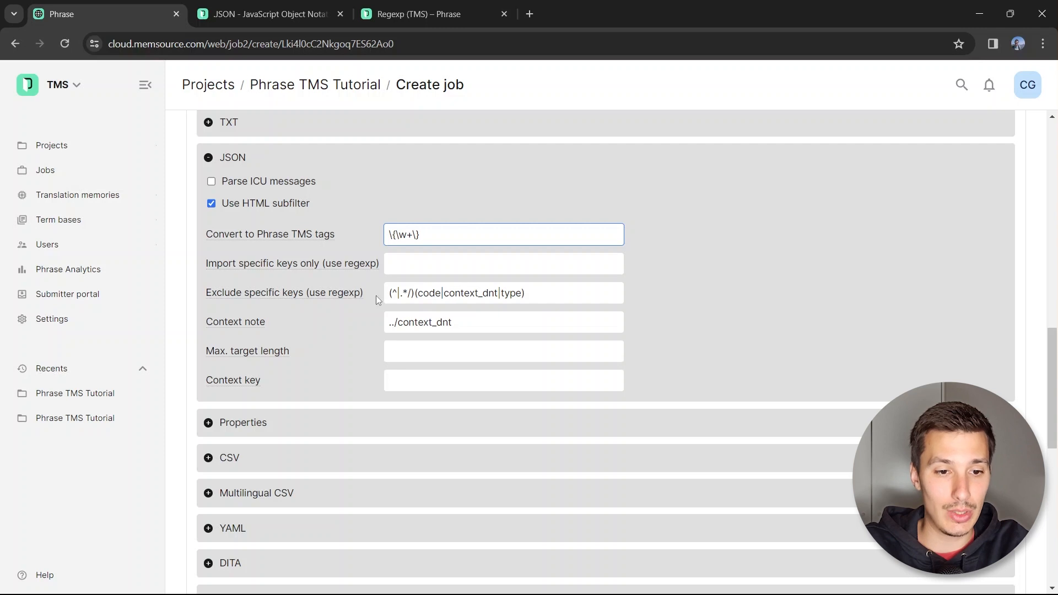
left_click(409, 293)
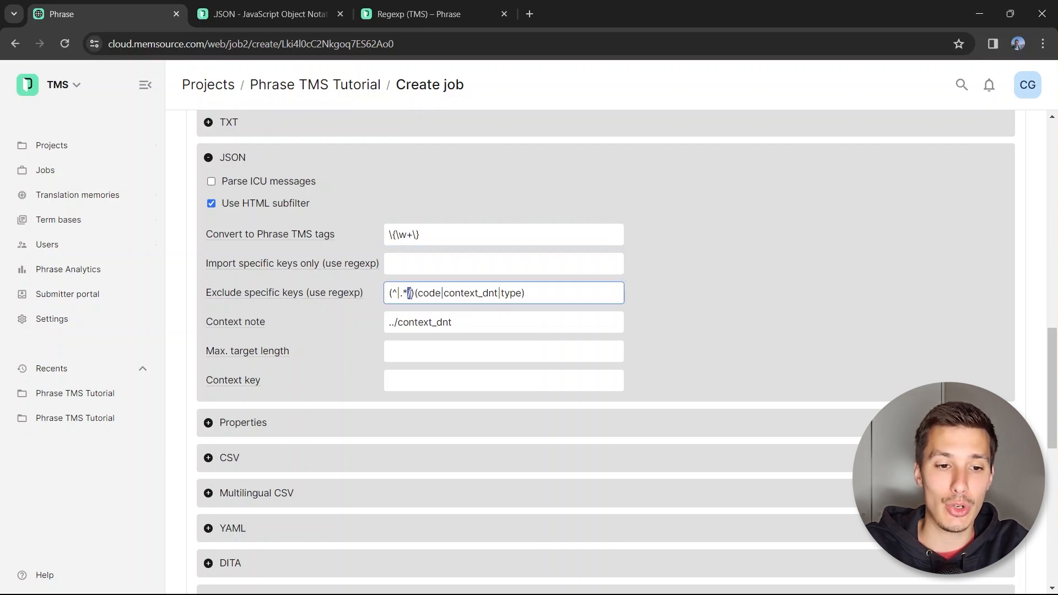
left_click(412, 294)
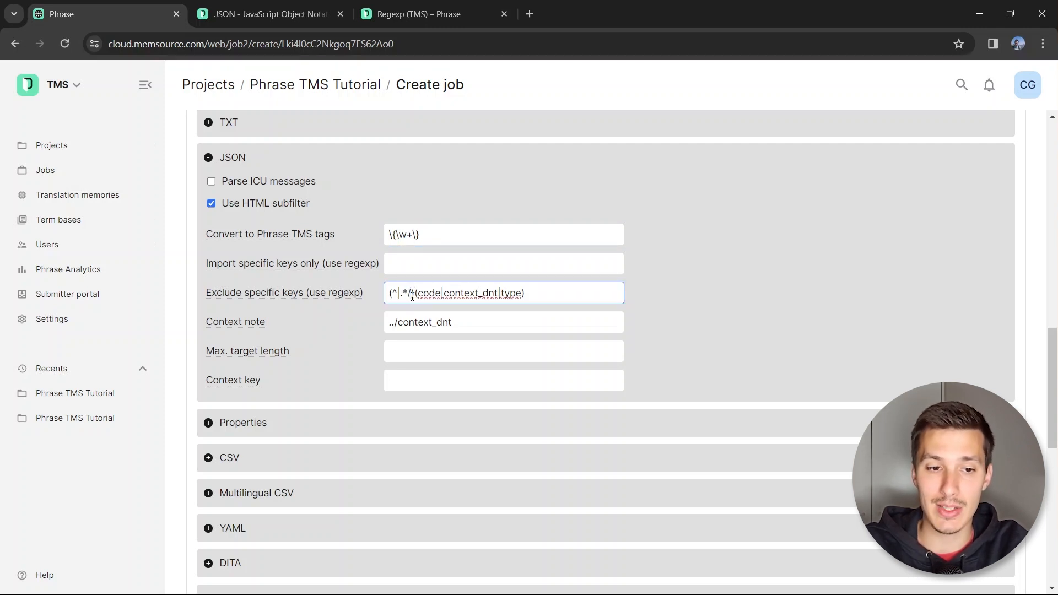
left_click_drag(414, 293, 385, 294)
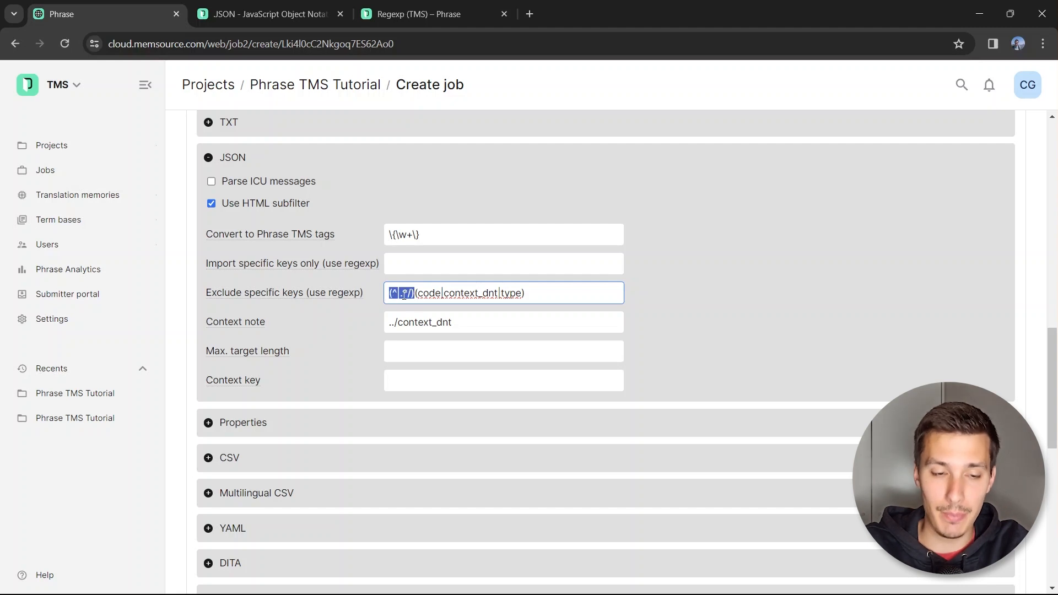
left_click(415, 293)
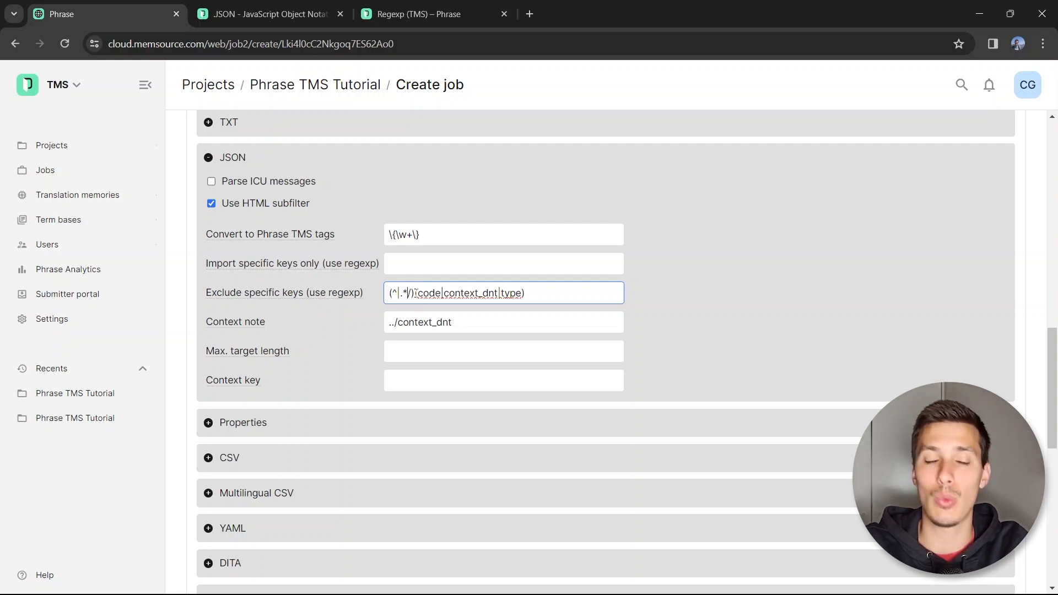
type("(")
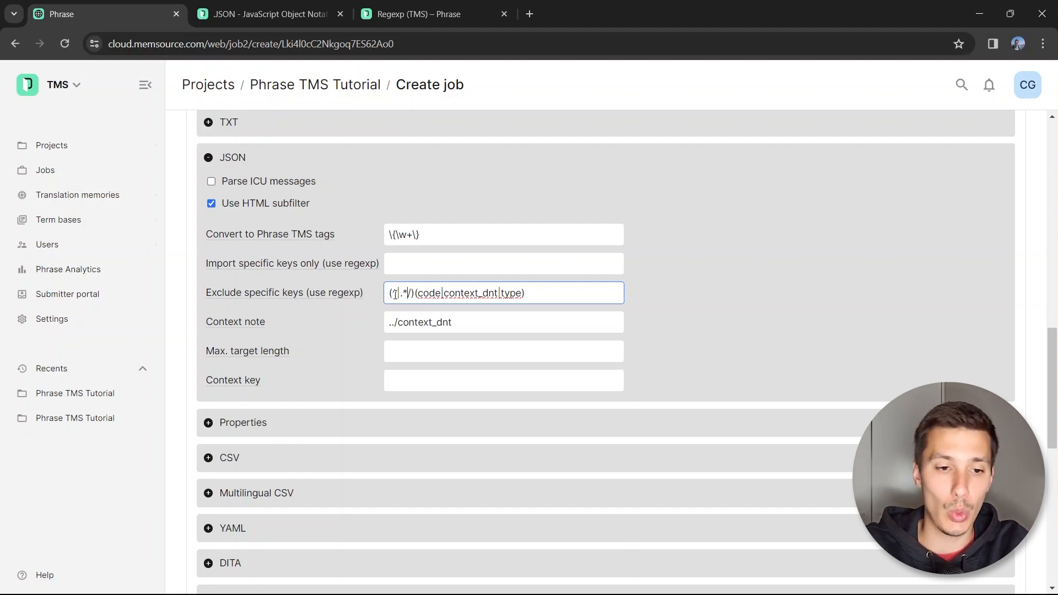
Step: Review the prefix alternatives and the code, context_dnt and type keys in the exclusion expression, plus the context_dnt path in Context note
double_click(394, 293)
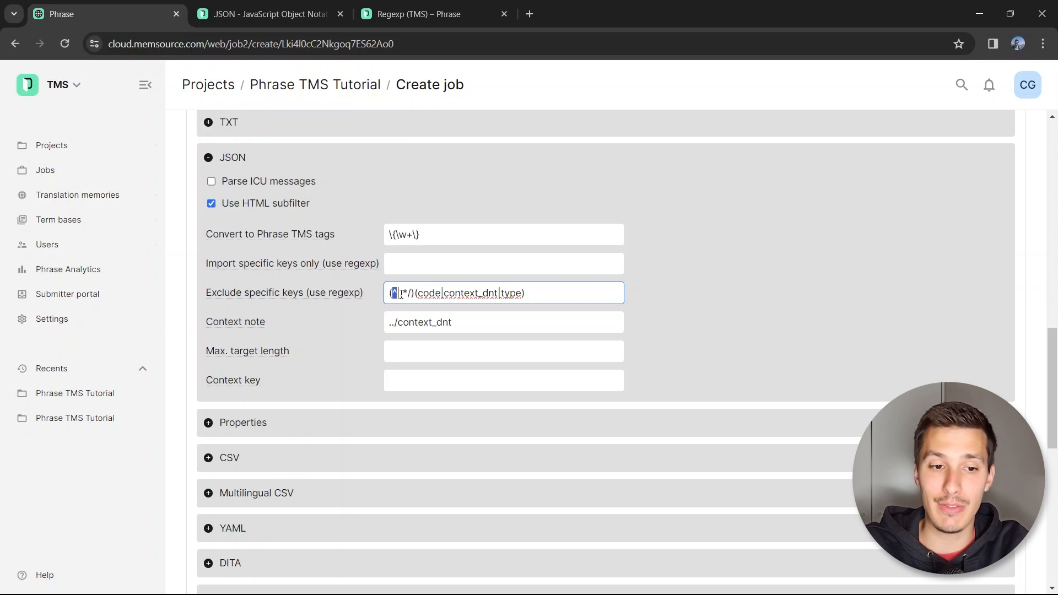
left_click_drag(401, 293, 412, 294)
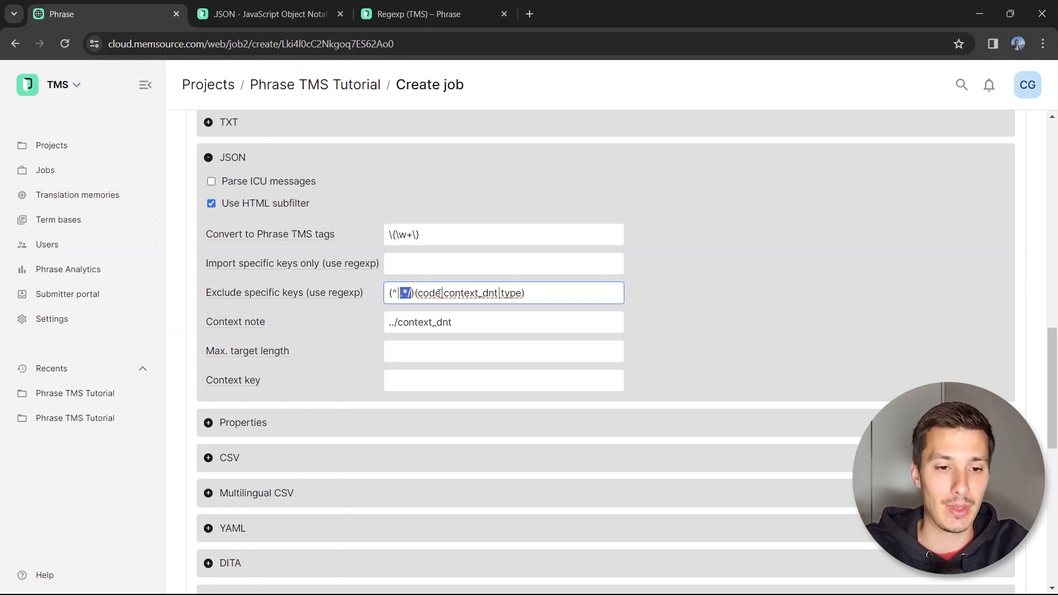
double_click(432, 292)
double_click(495, 294)
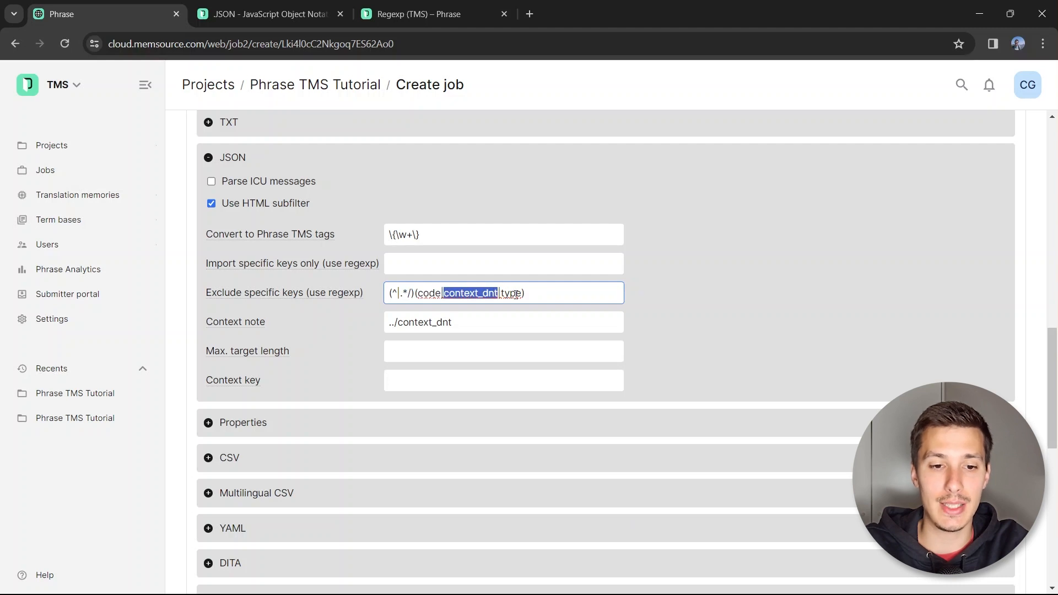
double_click(512, 294)
left_click(402, 325)
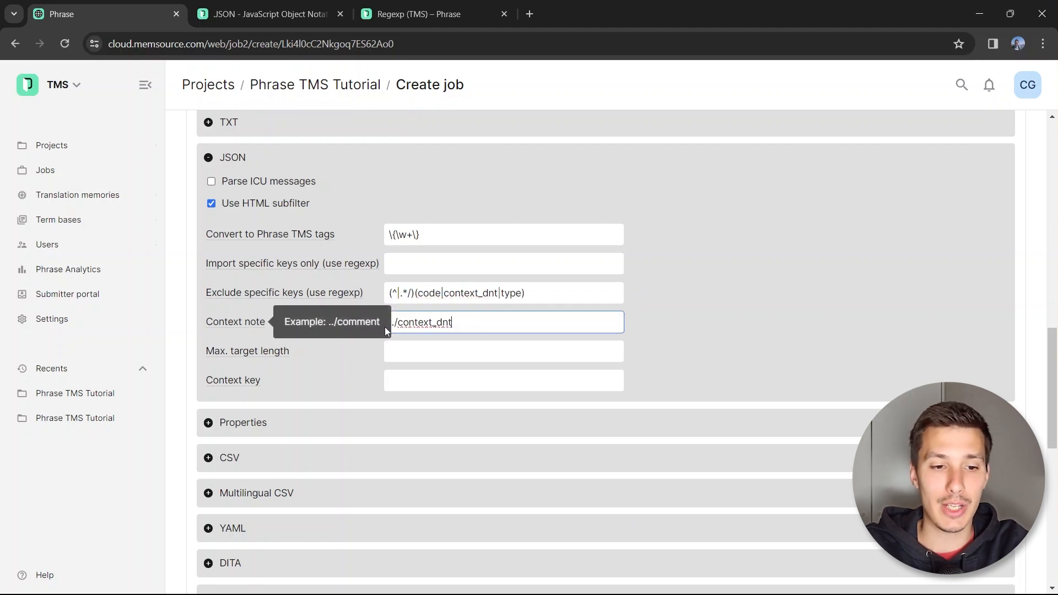
left_click_drag(452, 323, 400, 327)
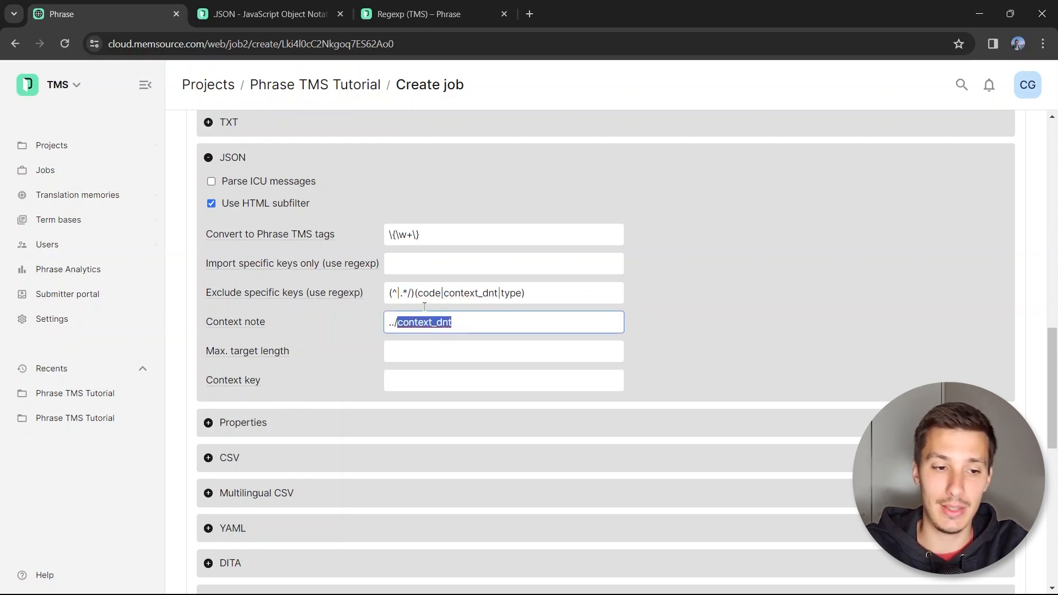
Step: Create the job from messages.json with Spanish (Spain) as target and open it in the translation editor
scroll(534, 264, "down", 5)
scroll(498, 309, "up", 20)
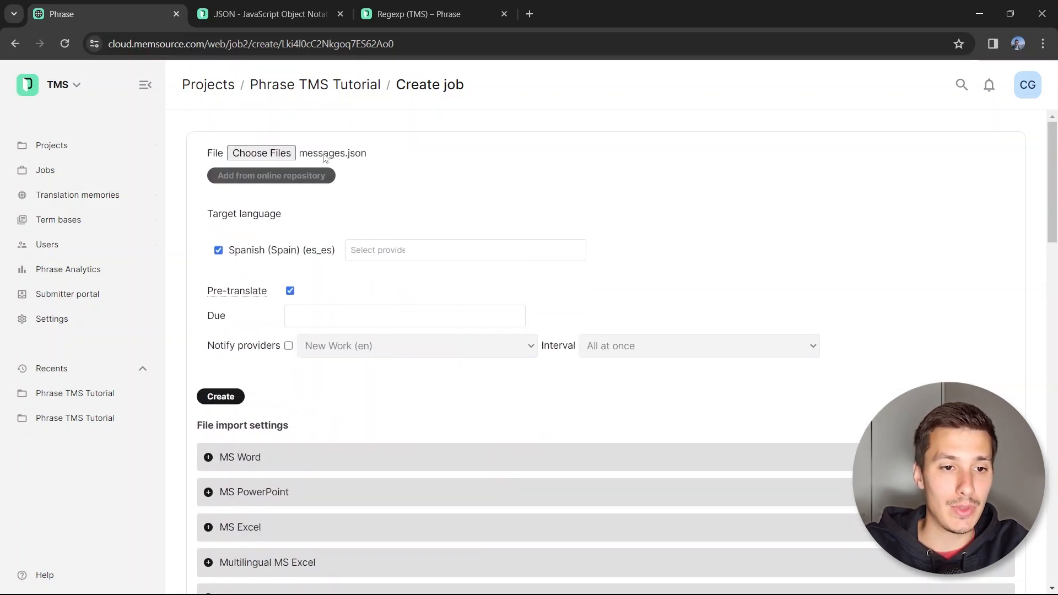
left_click(220, 396)
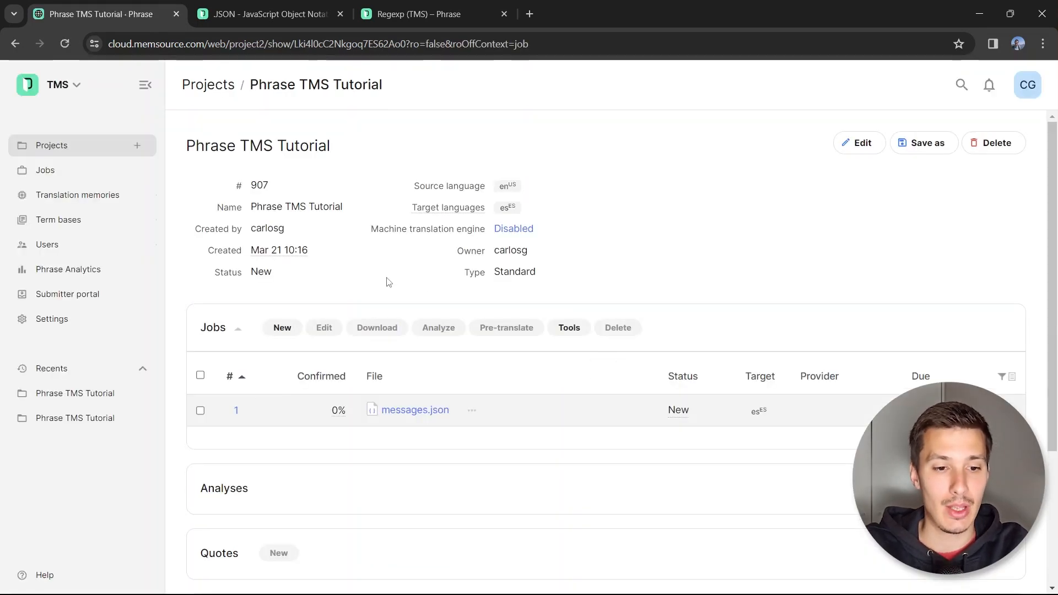
scroll(217, 342, "down", 1)
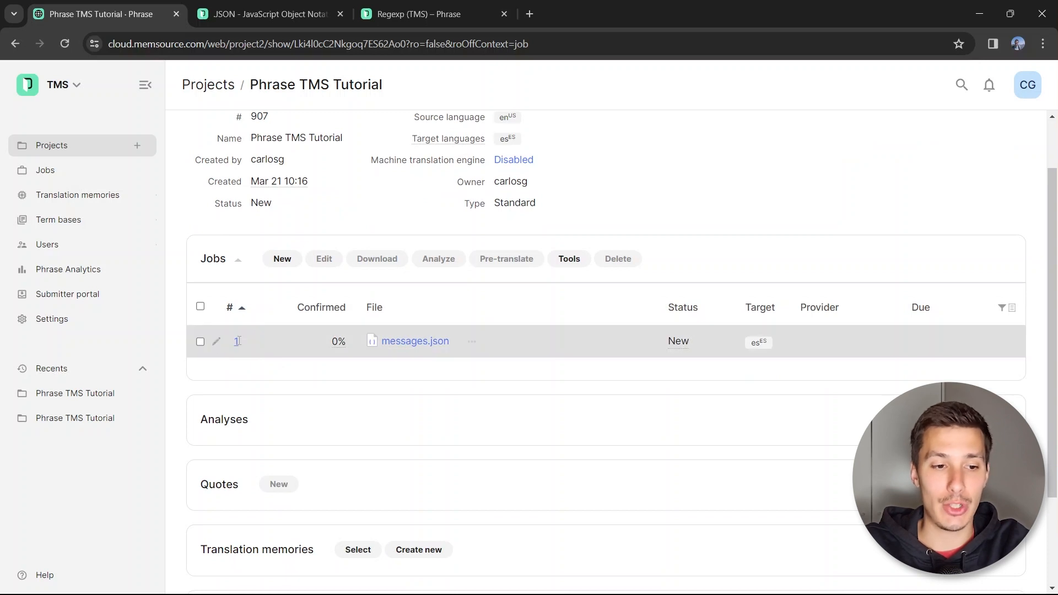
left_click(415, 341)
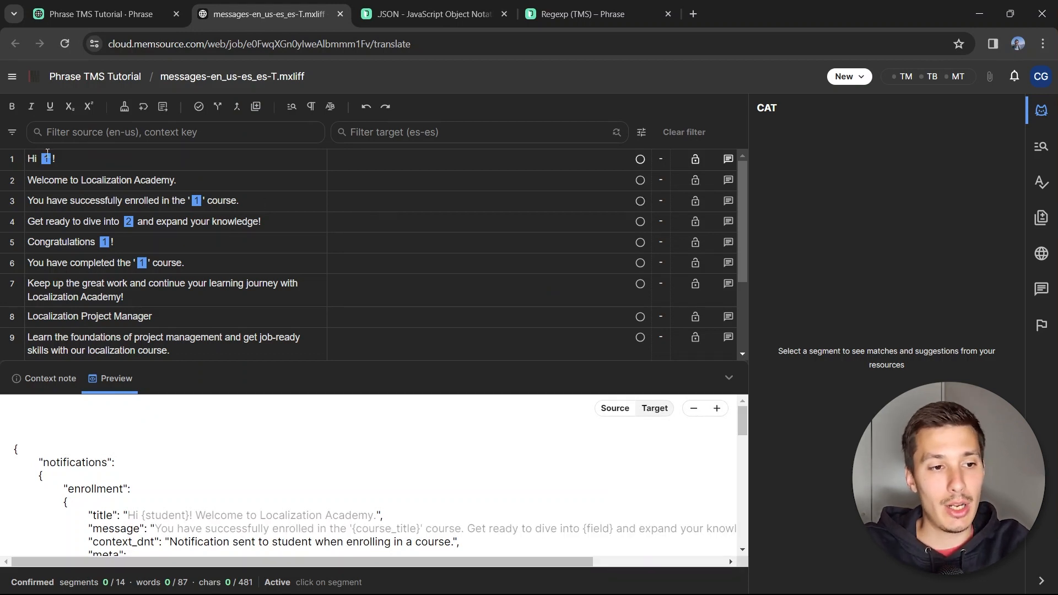
Step: Look through the imported messages.json segments and compare them with the notifications block in the preview
scroll(117, 263, "down", 2)
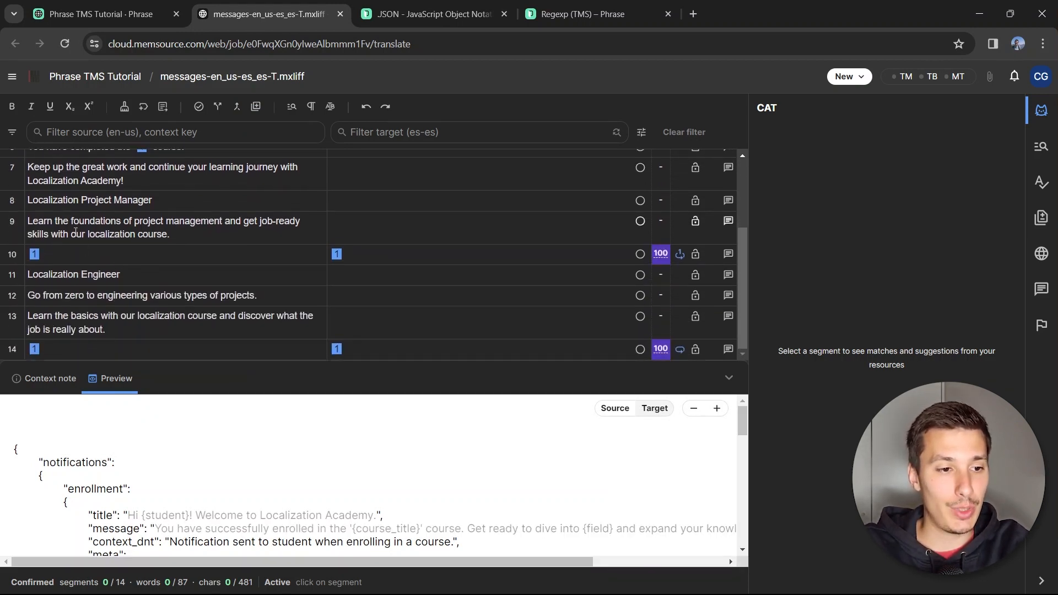
scroll(134, 252, "up", 3)
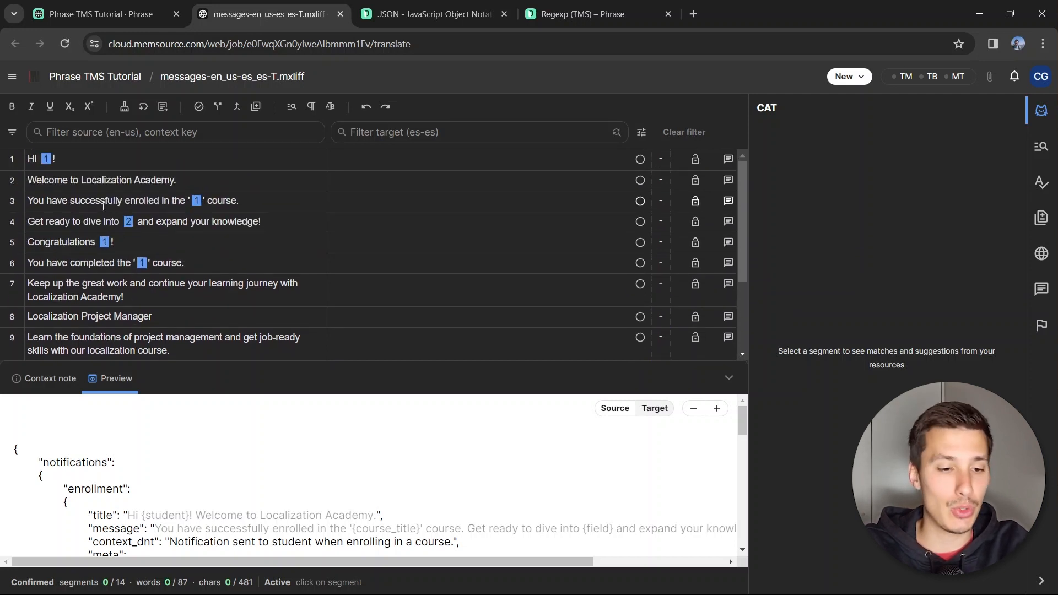
scroll(216, 441, "down", 3)
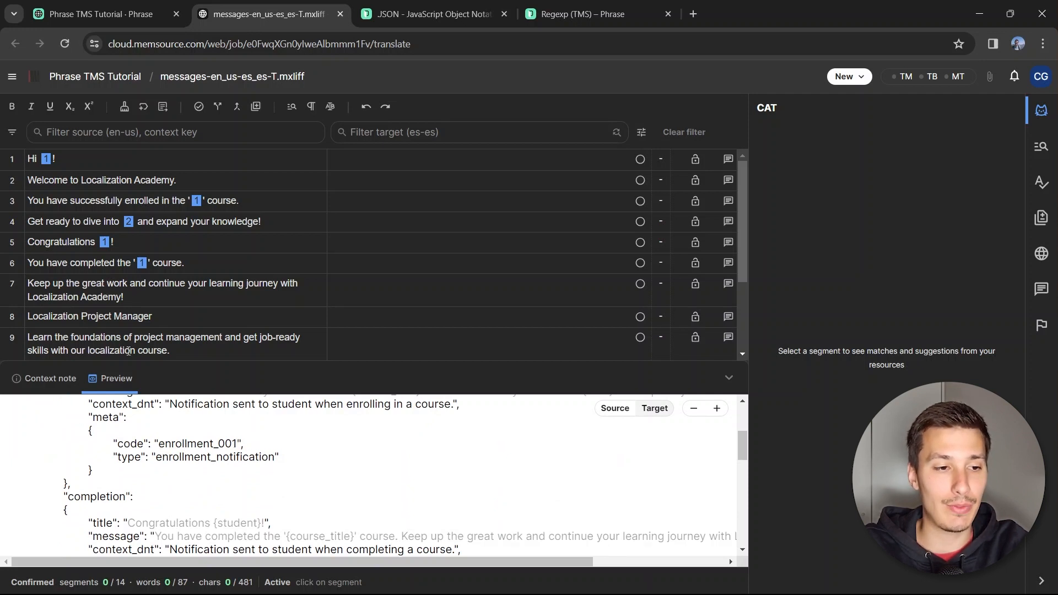
scroll(112, 235, "down", 2)
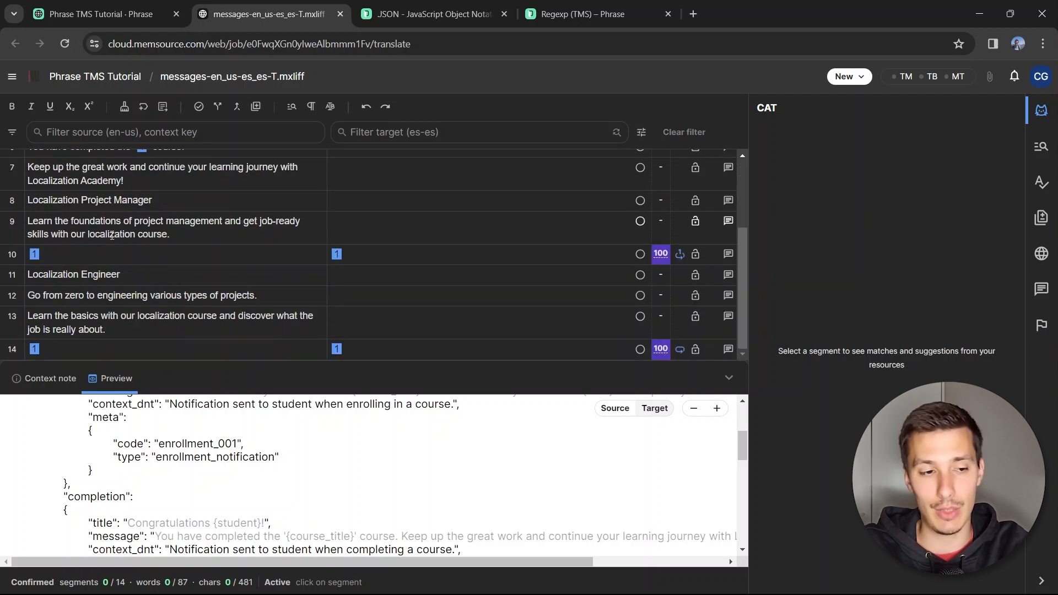
scroll(112, 235, "up", 2)
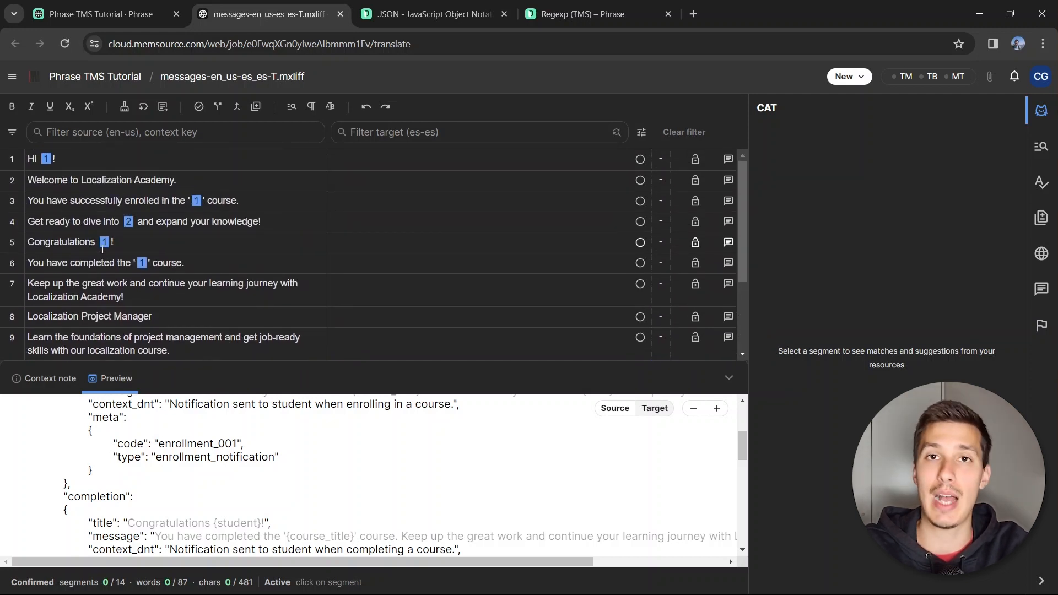
Step: Inspect the placeholder tags in segments 1, 3, 4 and 5 and locate the greeting and congratulations segments in the preview
mouse_move(102, 250)
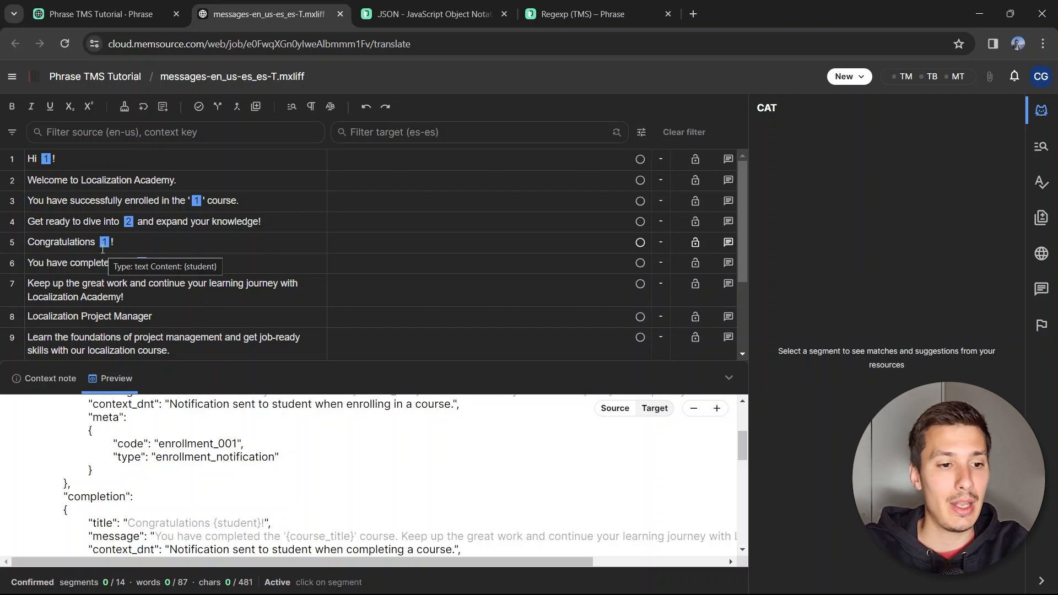
mouse_move(47, 160)
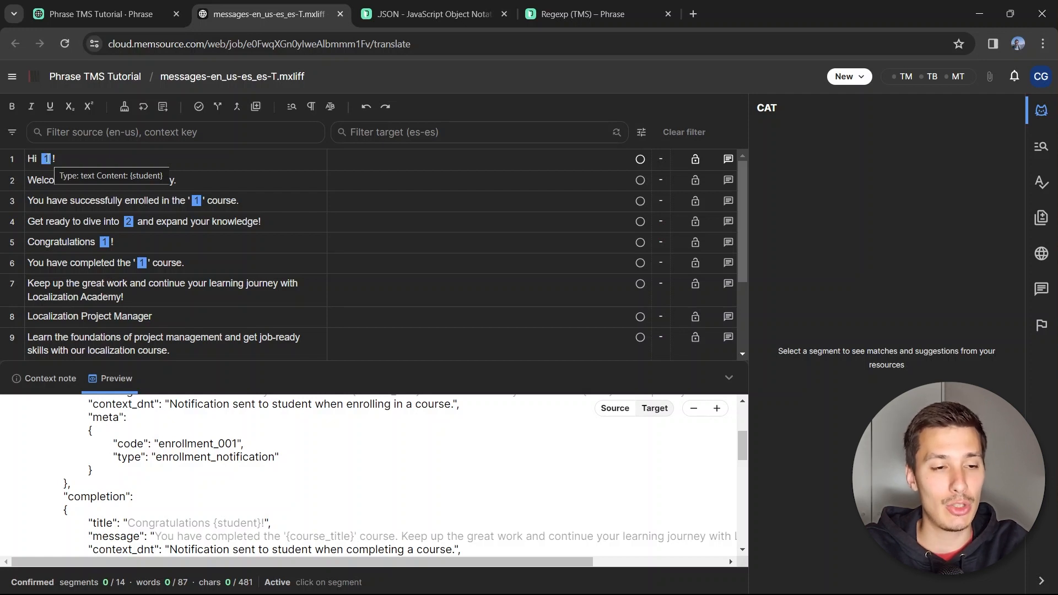
left_click(52, 160)
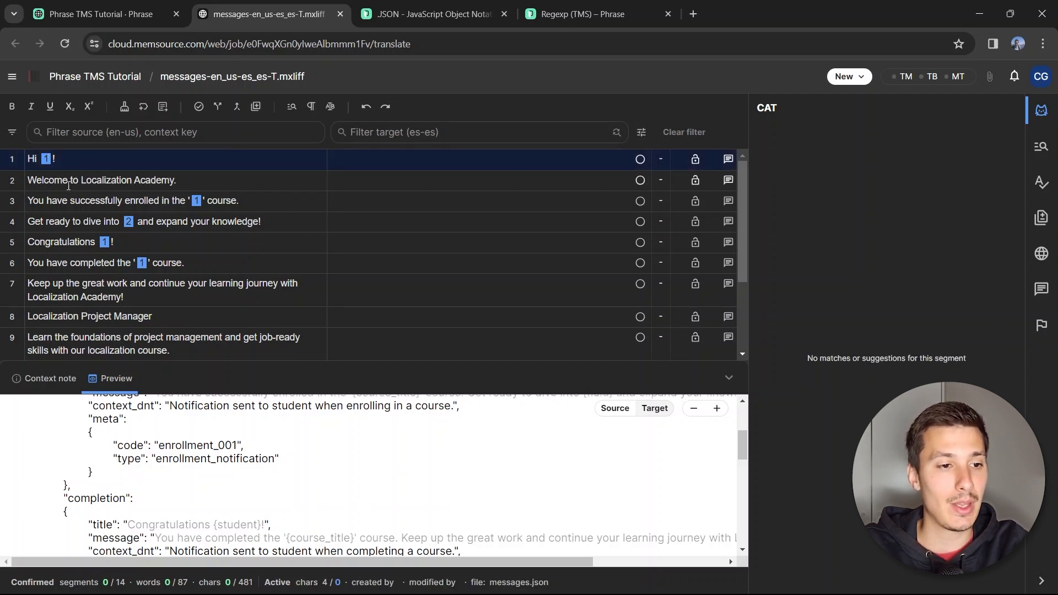
mouse_move(196, 200)
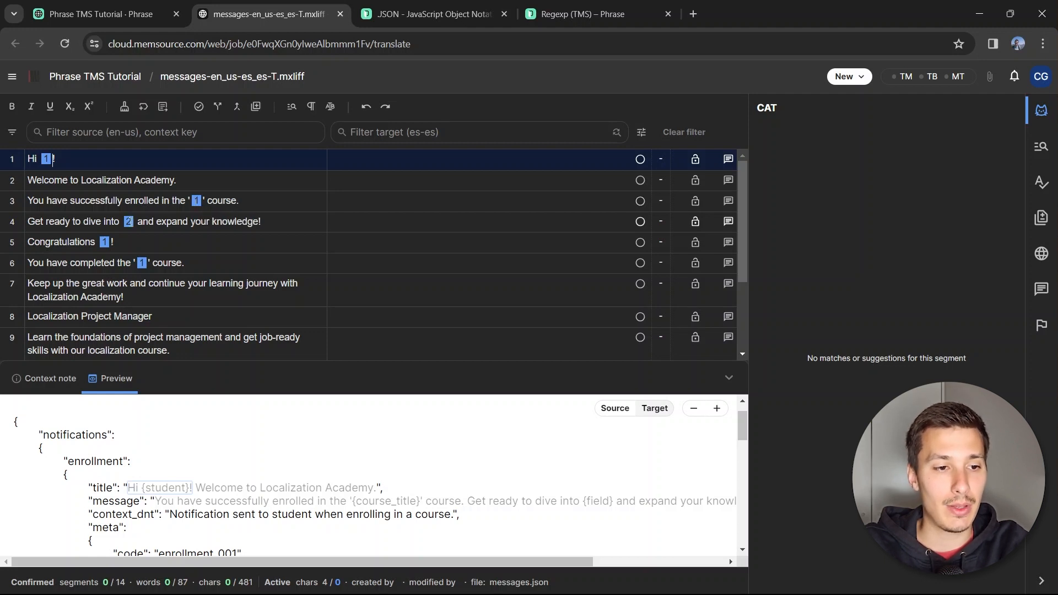
mouse_move(128, 221)
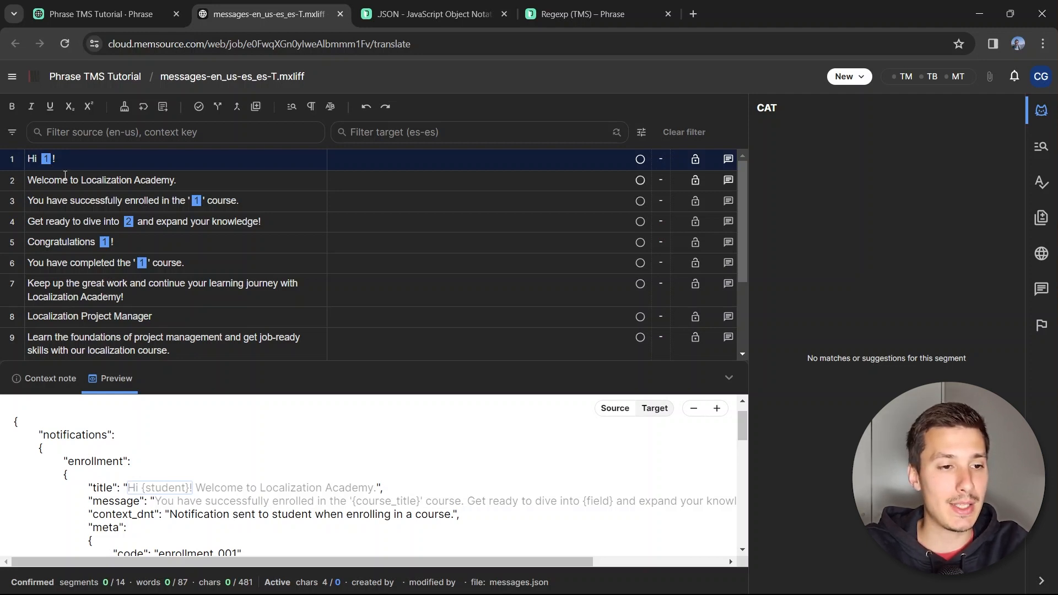
left_click(121, 245)
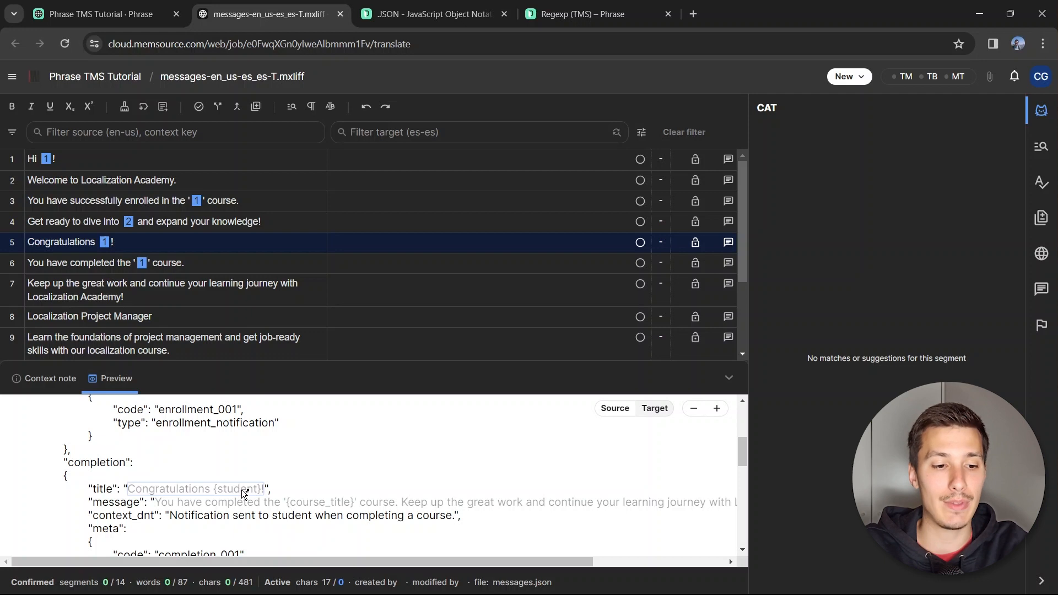
Step: Examine the Localization Project Manager course in the preview, checking its description segment and the excluded context_dnt, code and type values
scroll(241, 490, "down", 3)
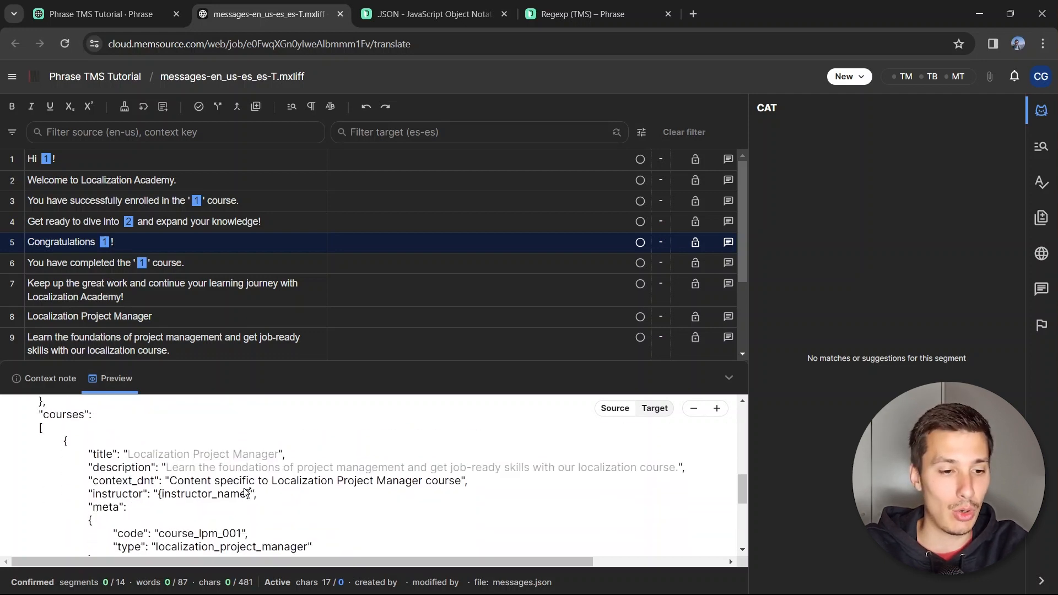
left_click(231, 472)
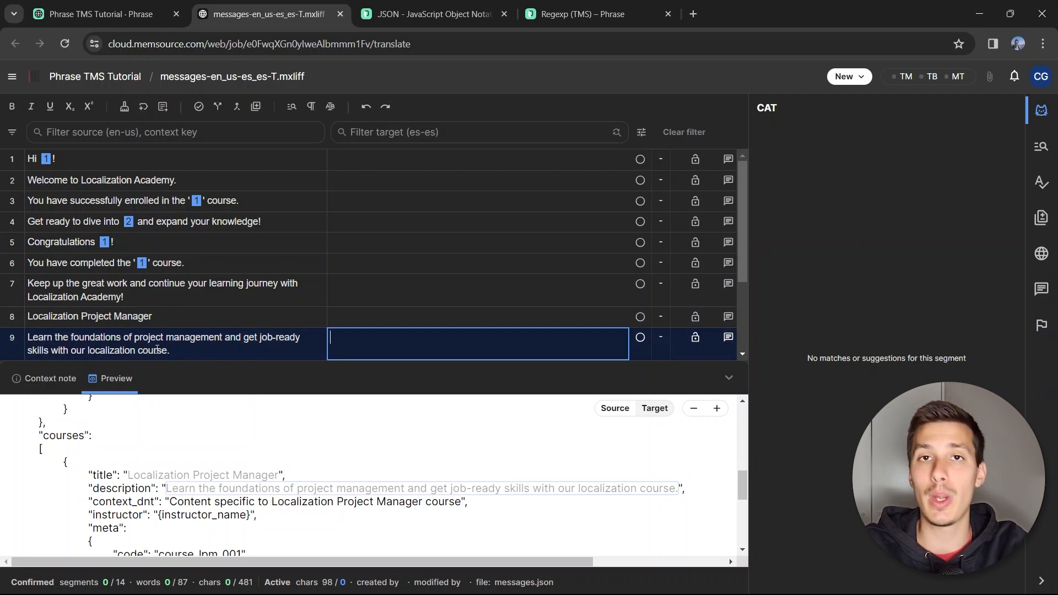
scroll(183, 314, "down", 2)
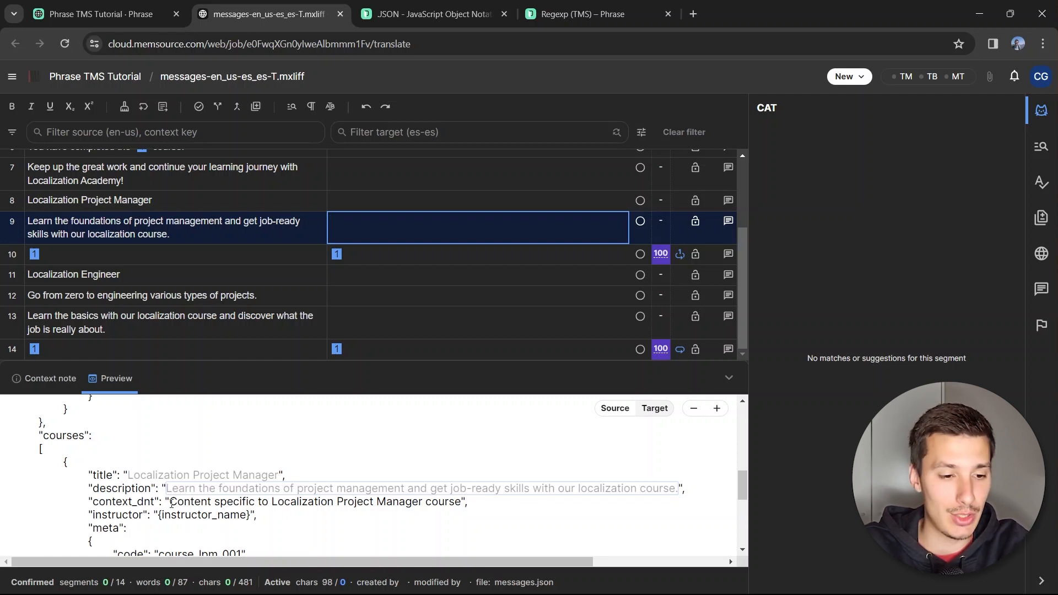
left_click_drag(172, 503, 462, 500)
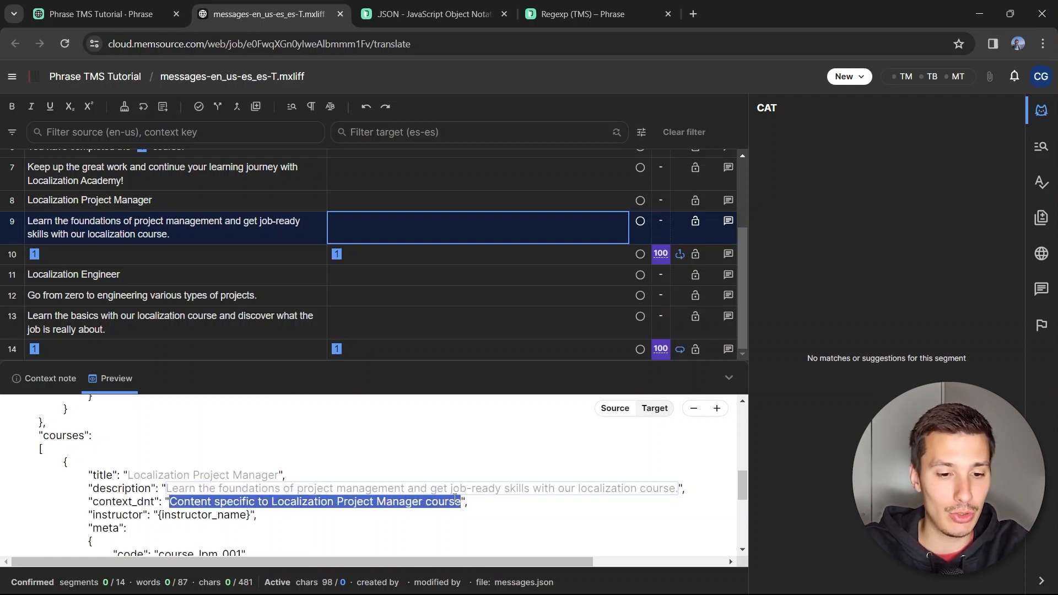
left_click(356, 503)
scroll(332, 508, "down", 1)
left_click_drag(160, 487, 243, 487)
left_click_drag(174, 499, 307, 498)
left_click(273, 499)
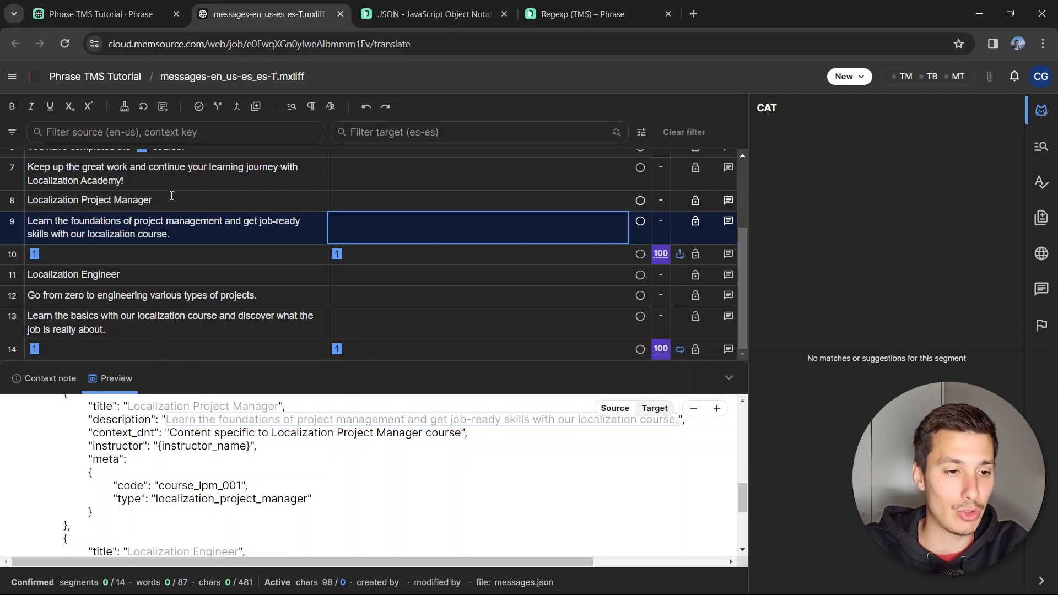
Step: Select the Localization Project Manager title segment from the preview and display its context note
scroll(108, 206, "up", 3)
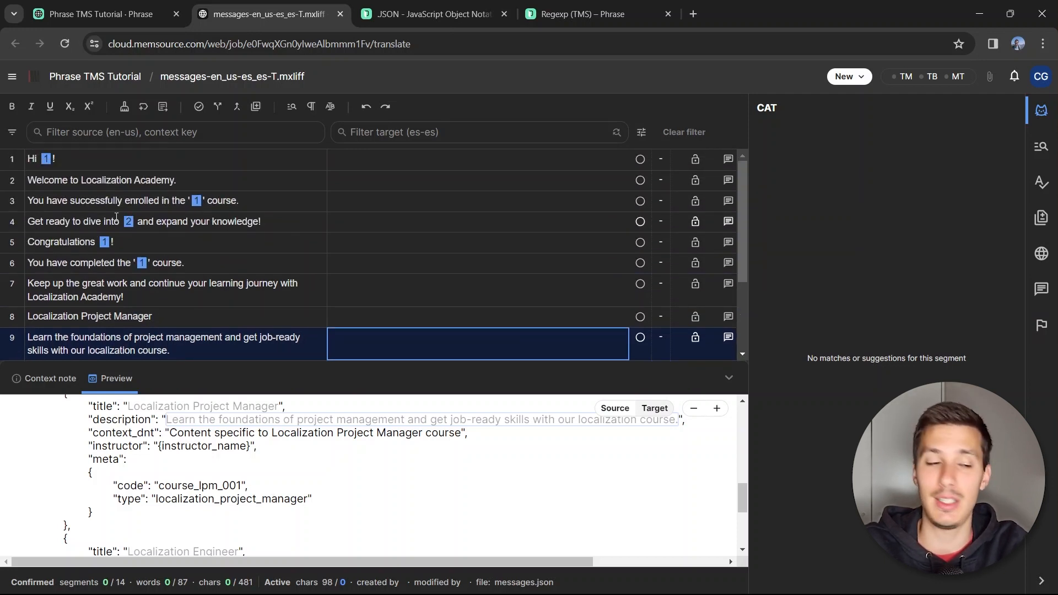
scroll(138, 237, "down", 2)
scroll(177, 474, "up", 1)
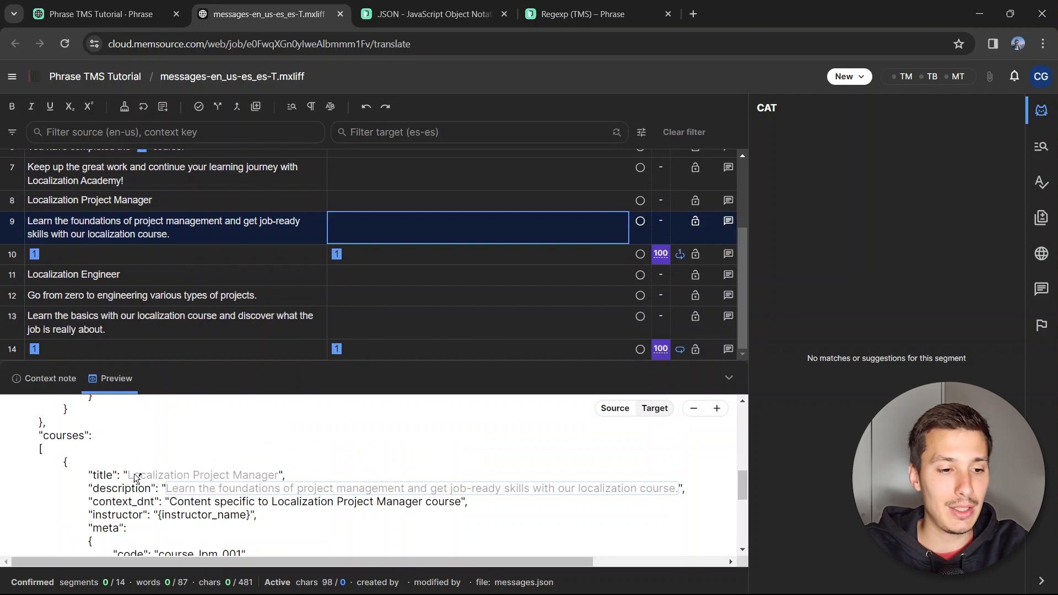
left_click(176, 479)
scroll(176, 429, "up", 2)
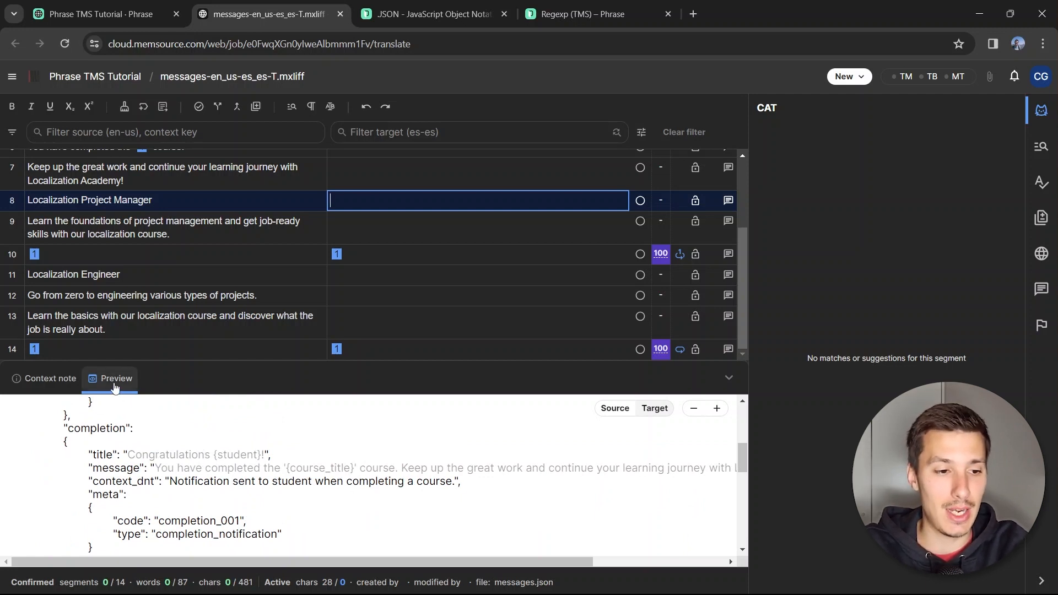
left_click(46, 386)
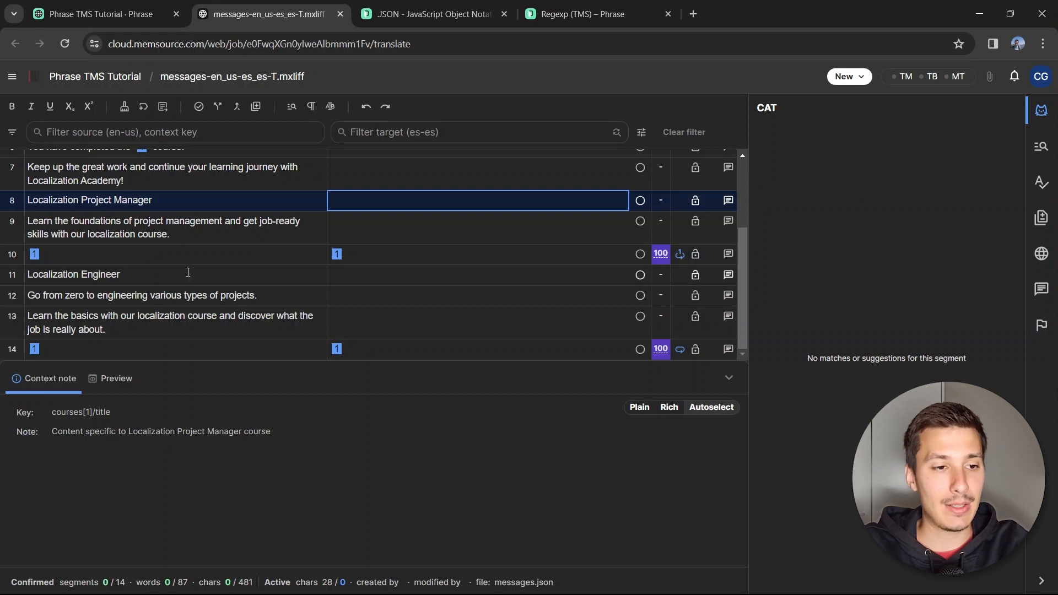
Step: Display the context note of the first segment and highlight its key path, notifications/enrollment/title
scroll(223, 267, "up", 2)
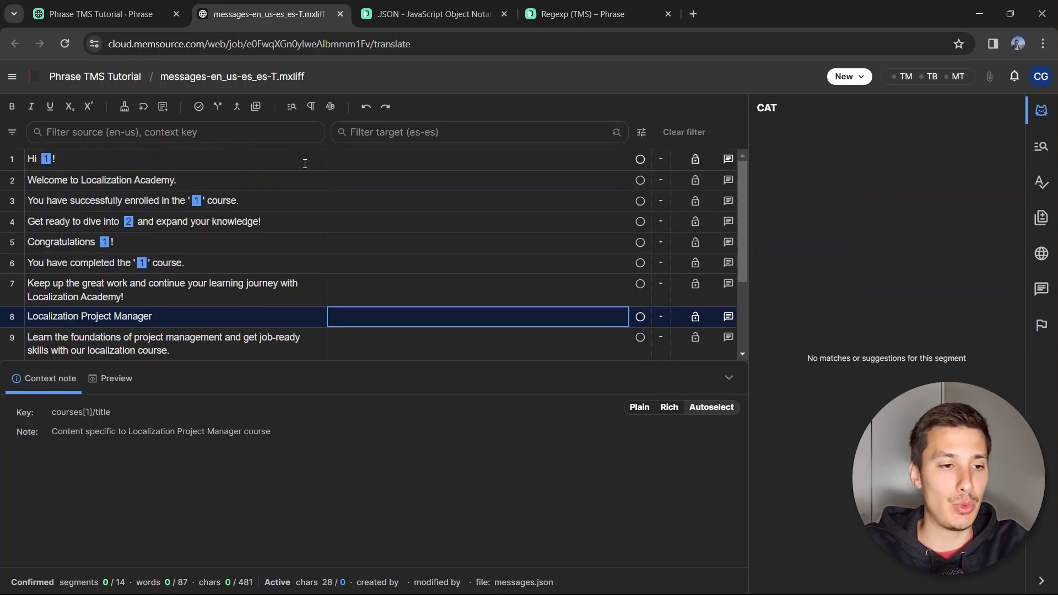
left_click(259, 163)
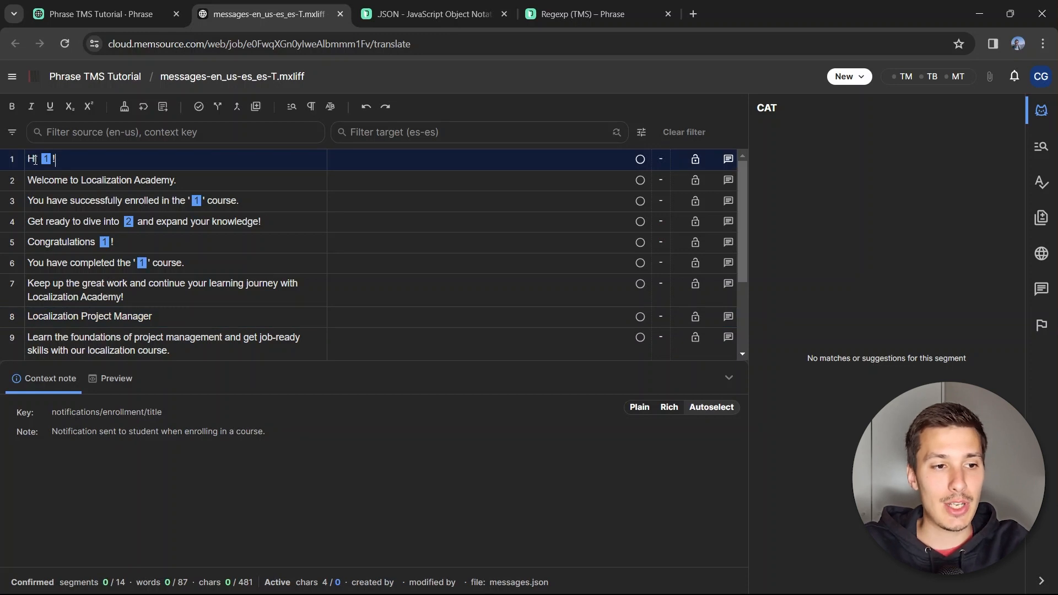
mouse_move(46, 161)
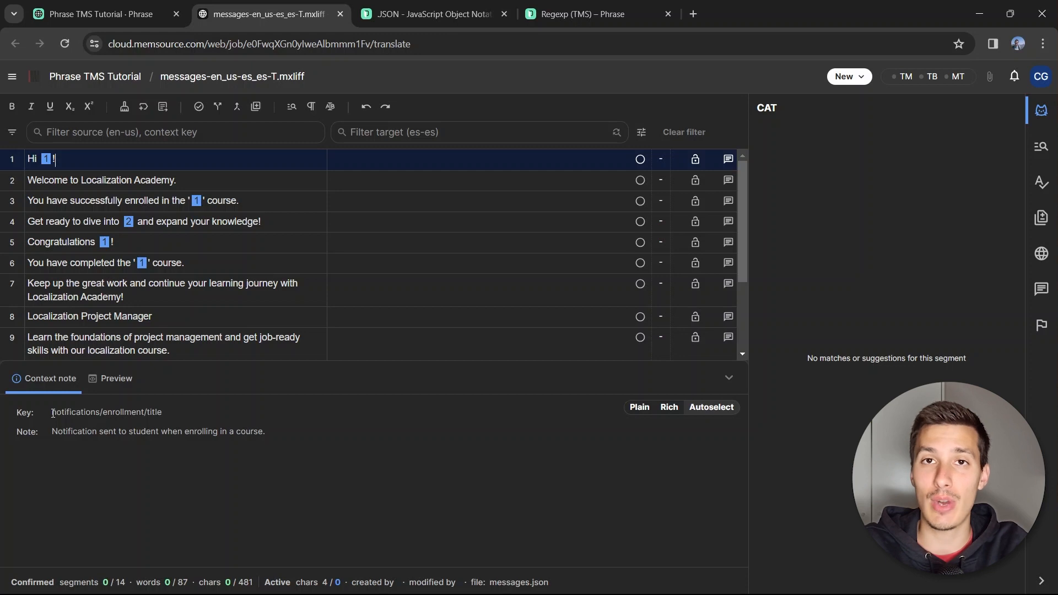
left_click_drag(54, 414, 164, 414)
Step: Switch to messages.json in Notepad++ and trace the greeting "Hi {student}!" through its notifications, enrollment and title keys
key("alt+Tab")
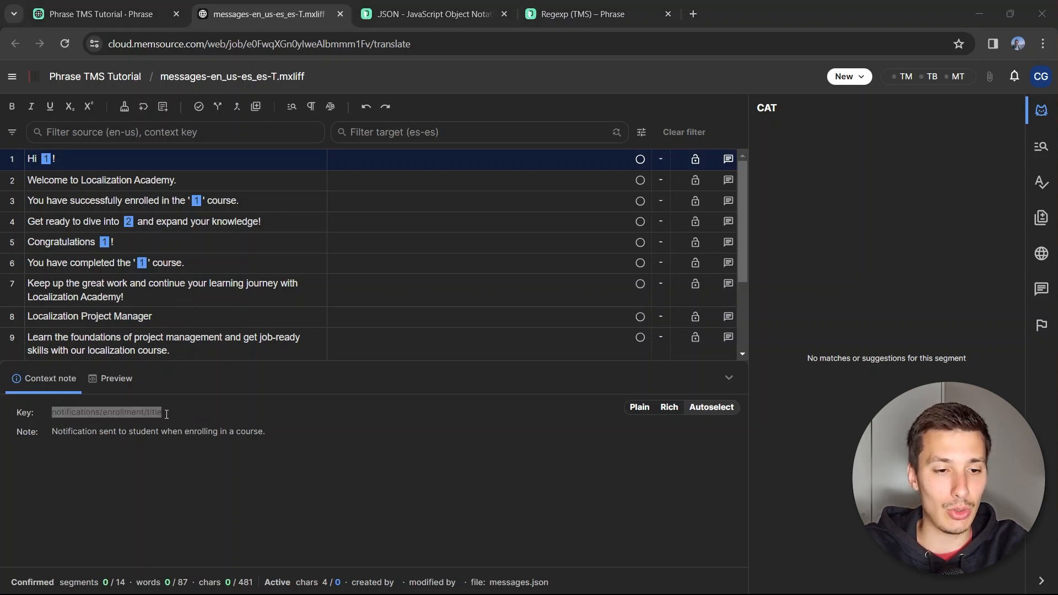
left_click_drag(199, 134, 289, 134)
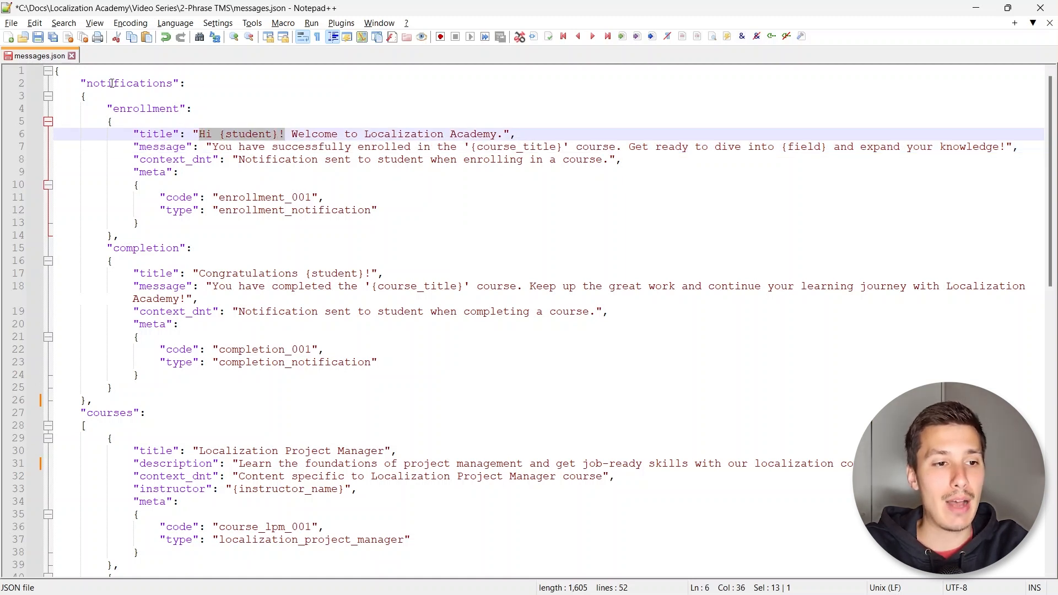
double_click(114, 84)
double_click(146, 110)
double_click(155, 135)
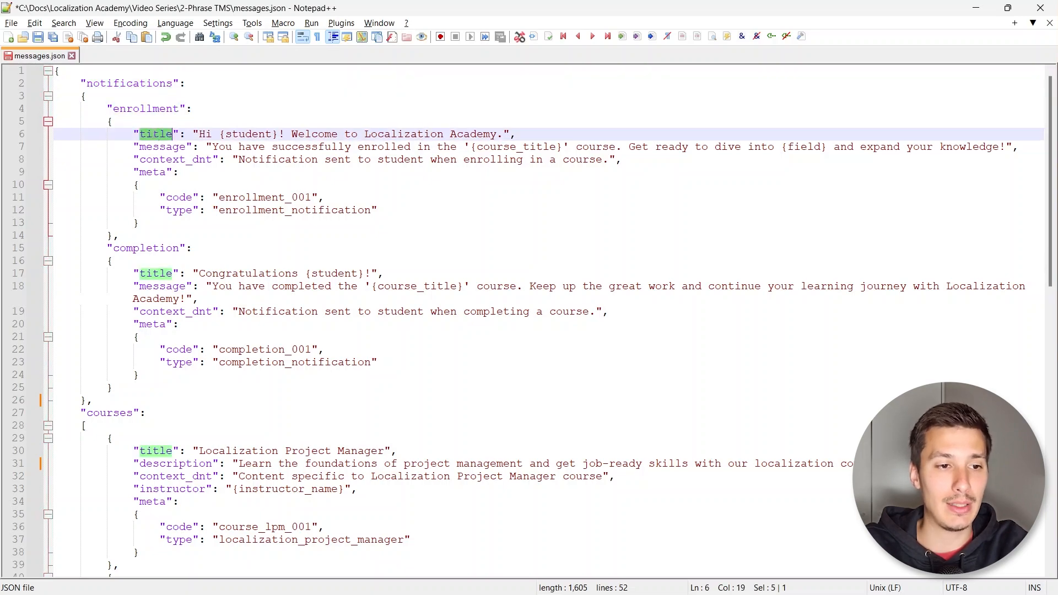
Step: Match the "Welcome to Localization Academy." sentence in messages.json to its segment in the Phrase editor and highlight the segment's context key path
key("alt+Tab")
left_click(84, 417)
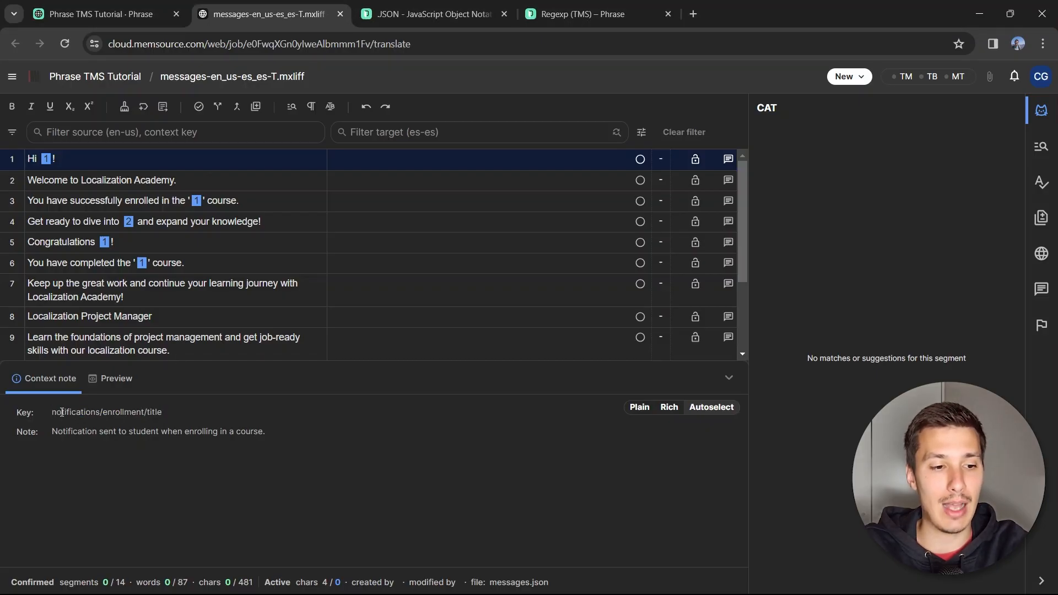
left_click_drag(61, 412, 145, 414)
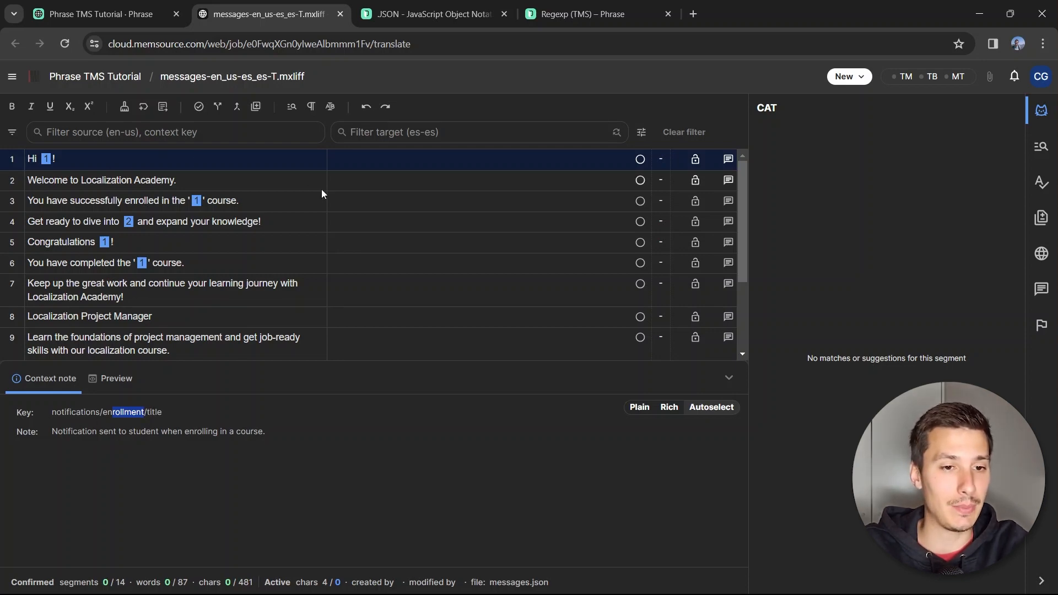
key("alt+Tab")
left_click_drag(292, 135, 502, 136)
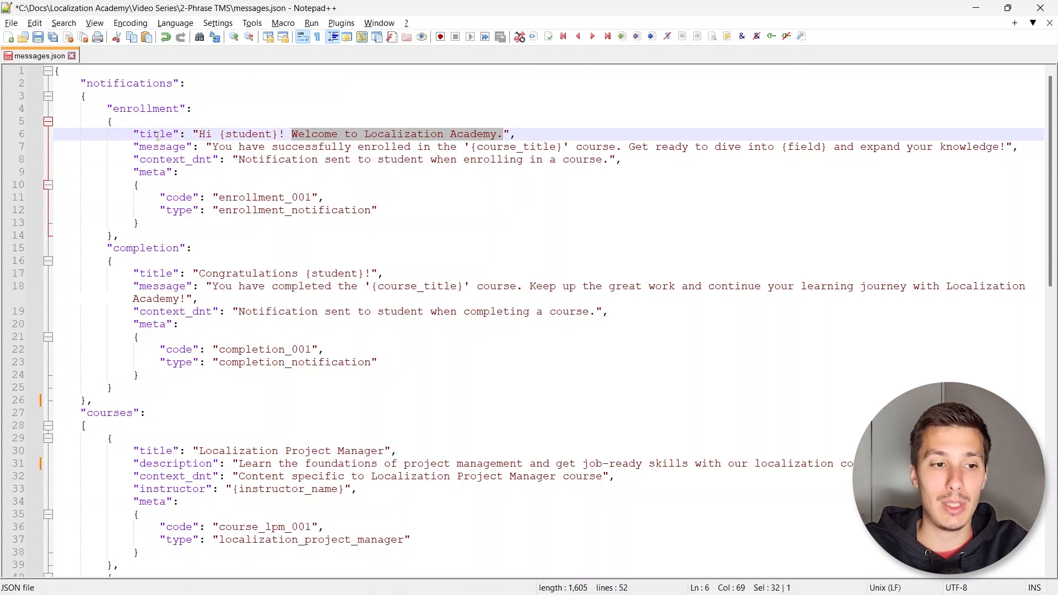
key("alt+Tab")
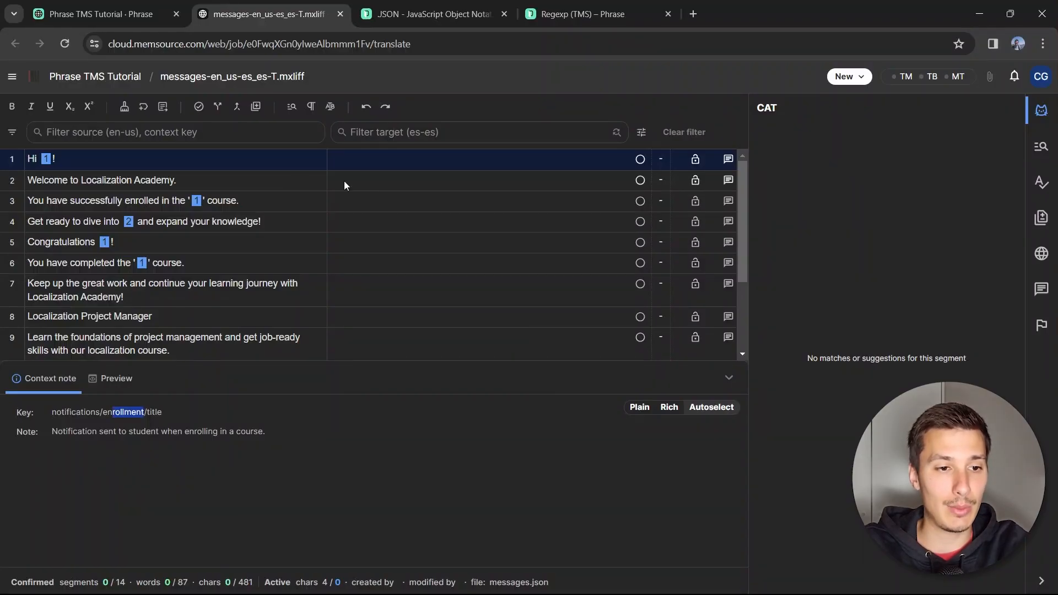
left_click(279, 185)
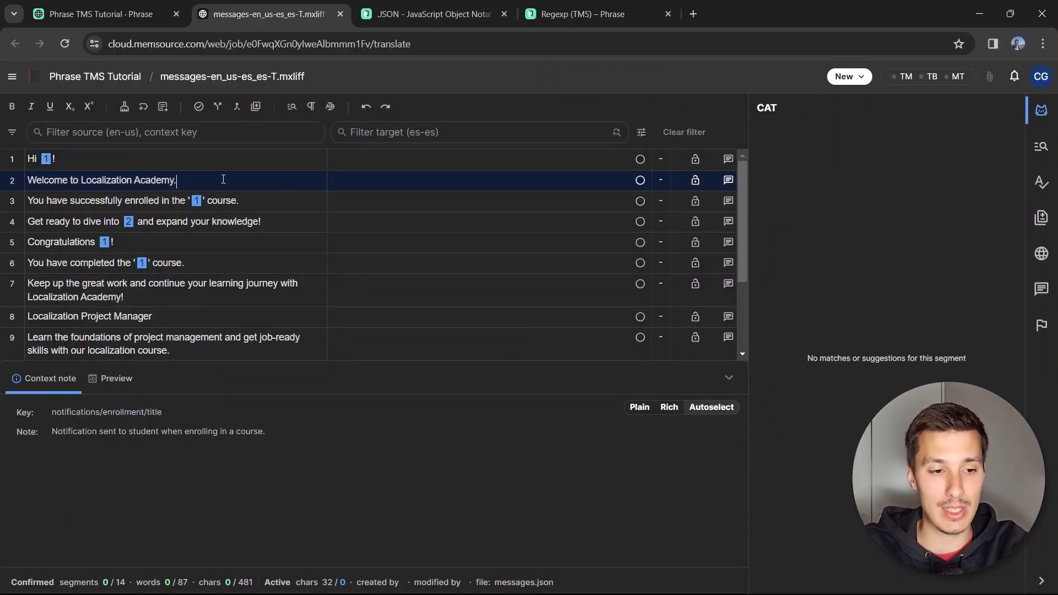
left_click_drag(162, 412, 56, 412)
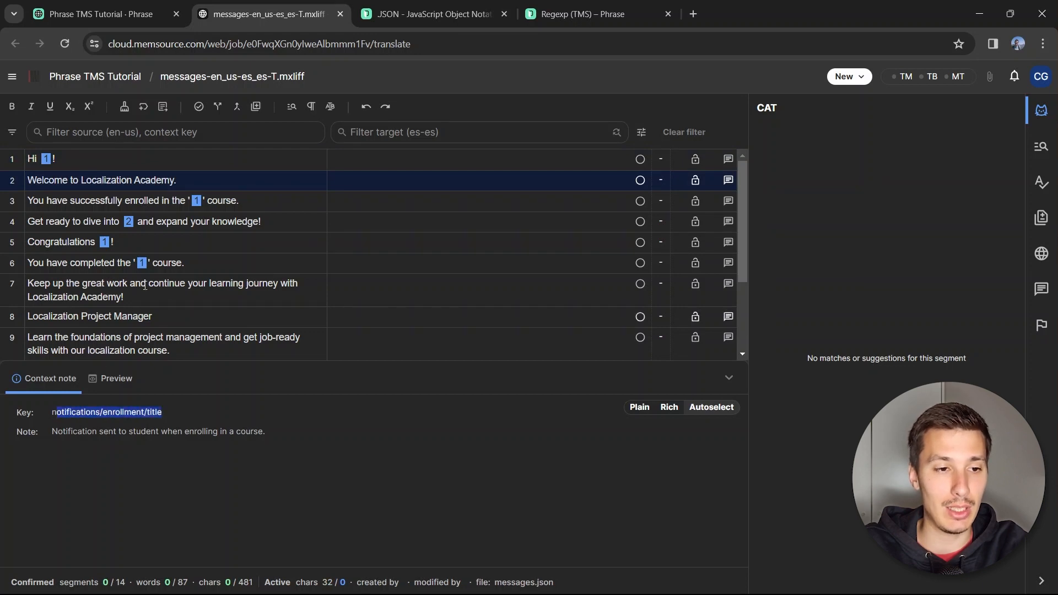
Step: Display the third segment's context note, highlight its key path, and trace it to the enrollment message key in messages.json in Notepad++
left_click(234, 203)
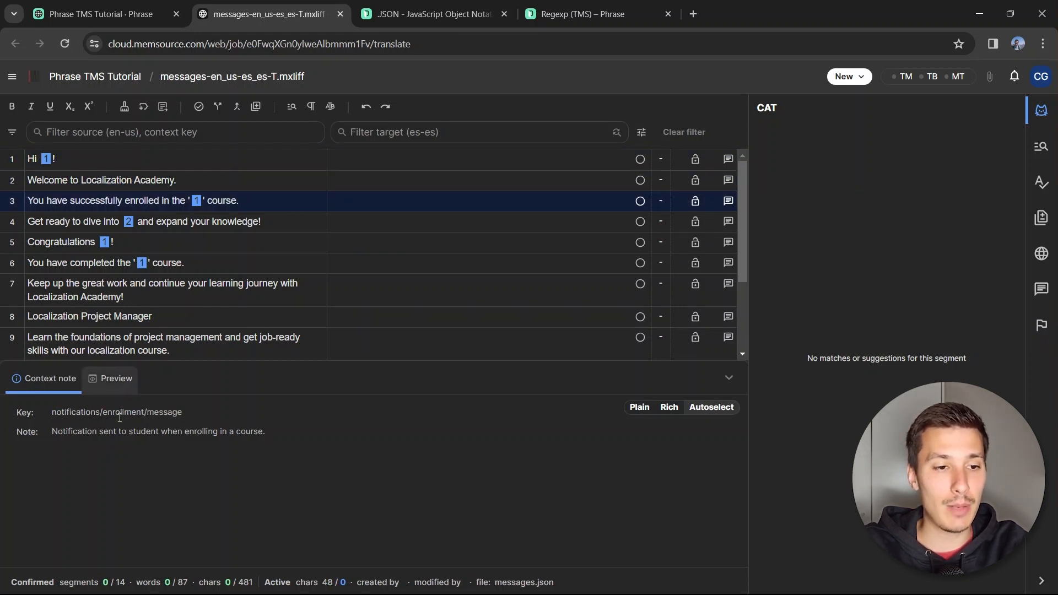
left_click_drag(55, 412, 183, 413)
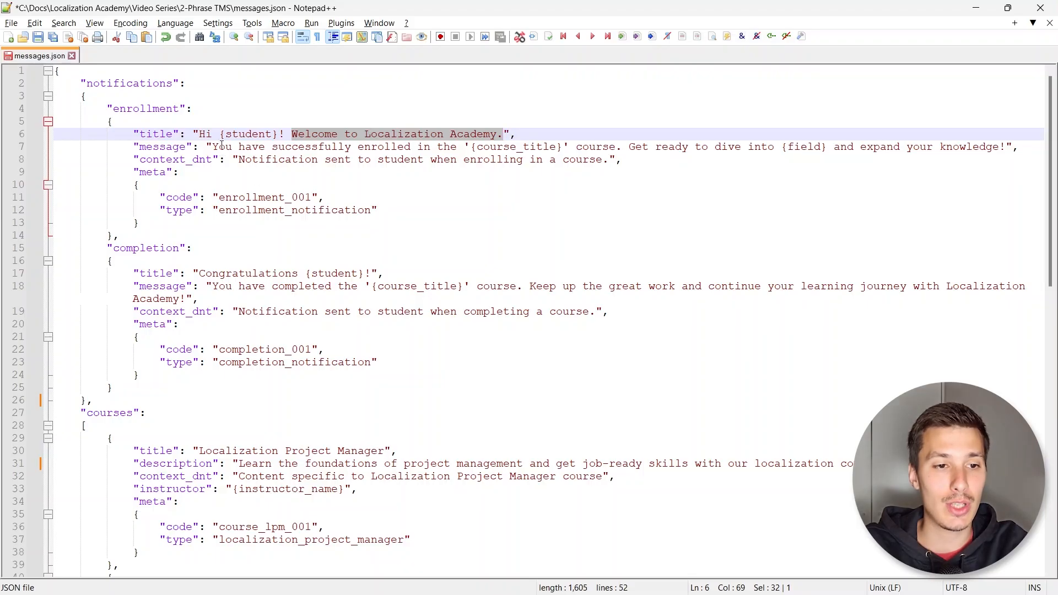
left_click_drag(213, 147, 620, 153)
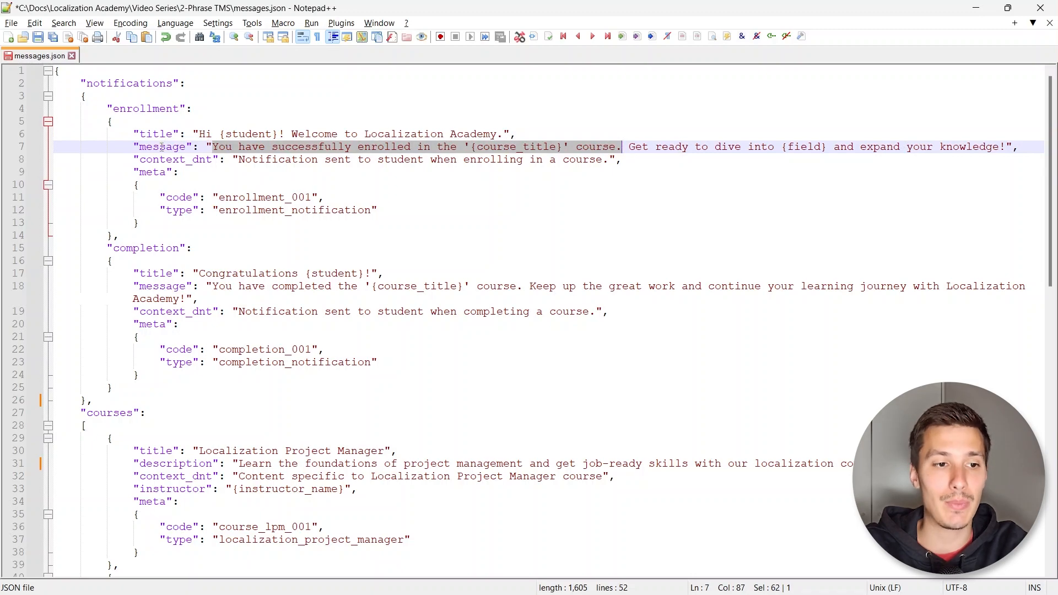
double_click(162, 147)
key("alt+Tab")
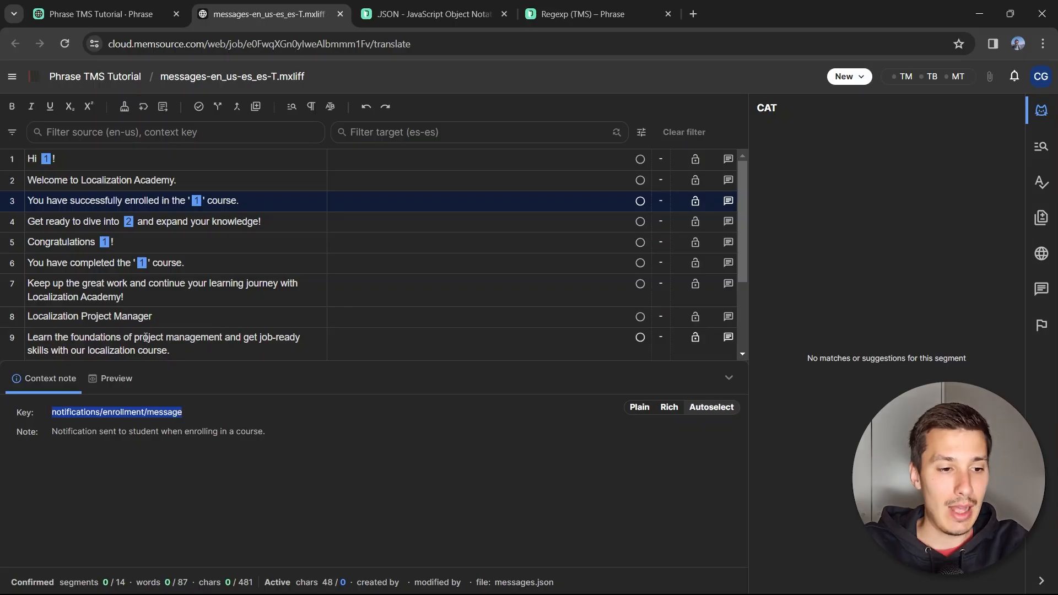
Step: Compare the third segment's note in the Phrase editor with the enrollment context_dnt value in messages.json
left_click(97, 436)
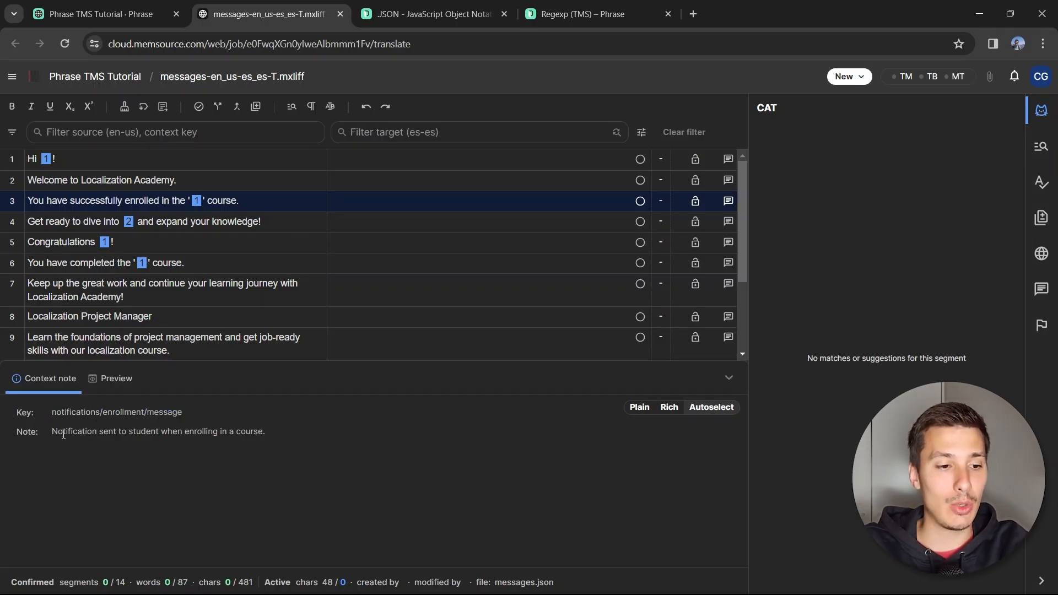
left_click_drag(52, 433, 97, 438)
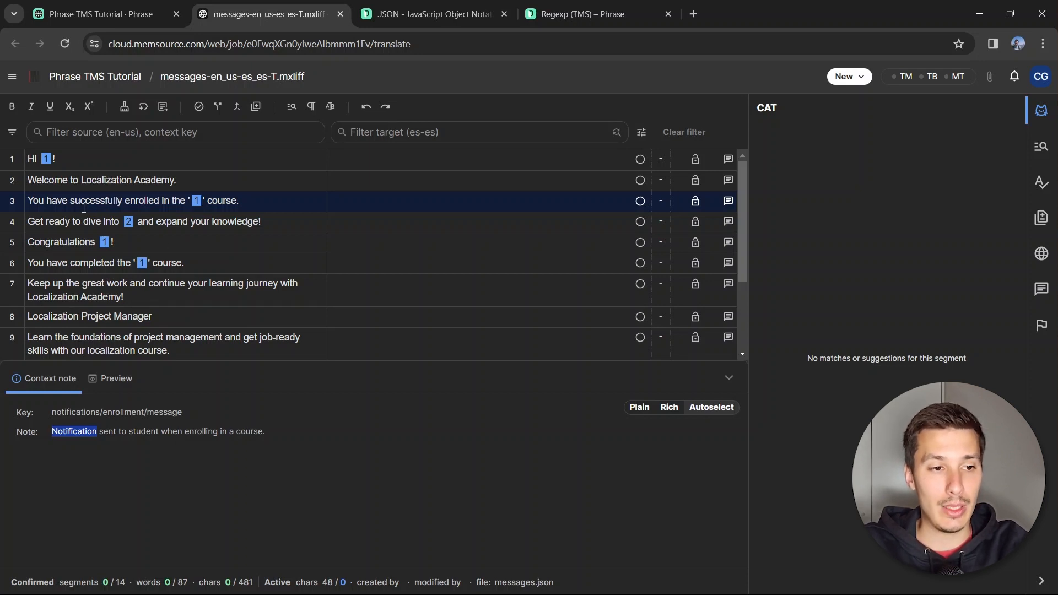
left_click_drag(41, 200, 139, 201)
key("alt+Tab")
left_click_drag(212, 147, 616, 149)
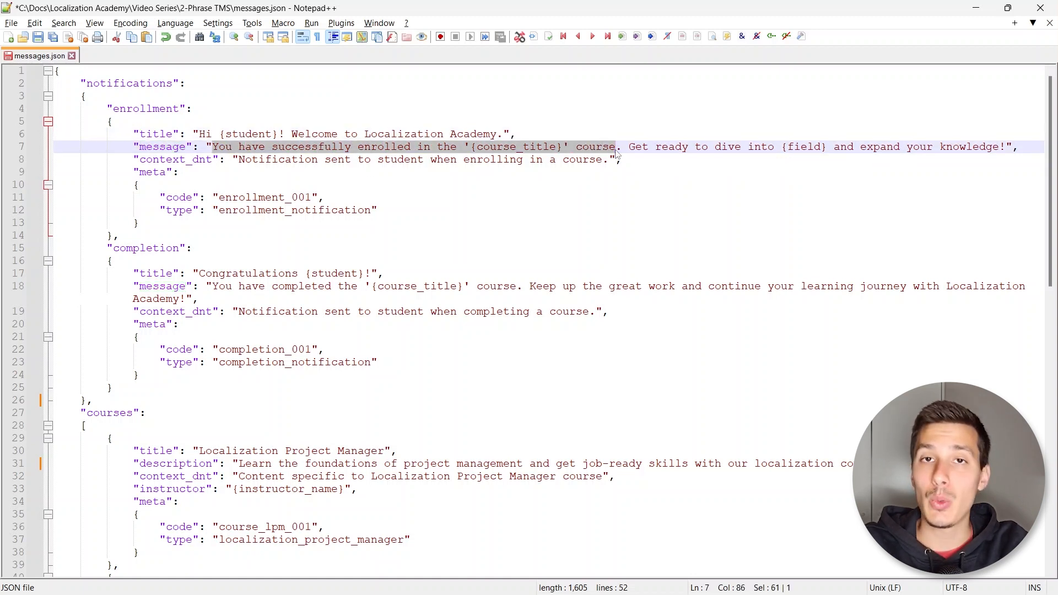
left_click_drag(240, 160, 609, 161)
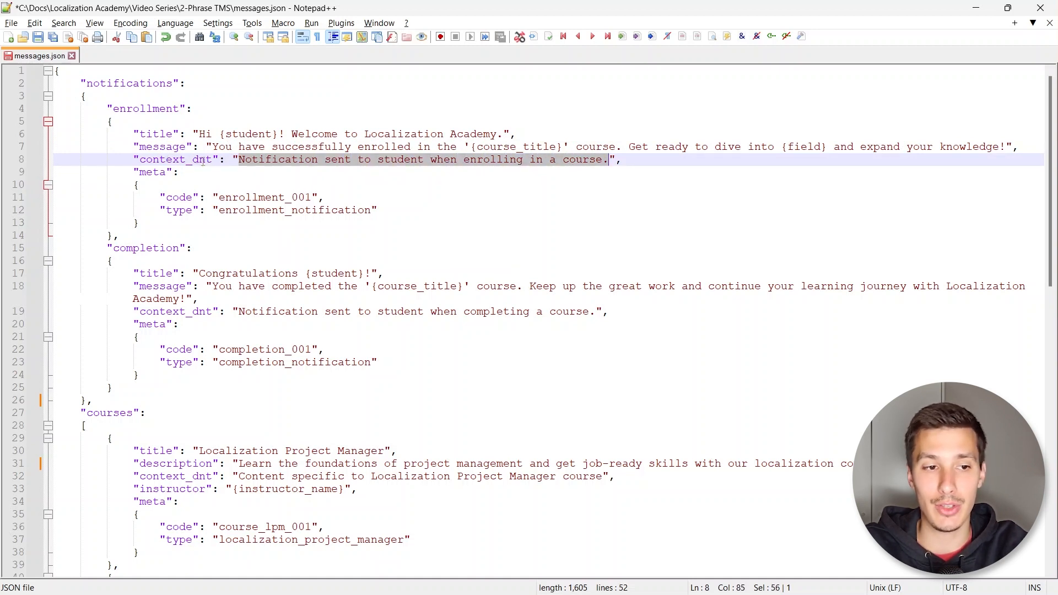
key("alt+Tab")
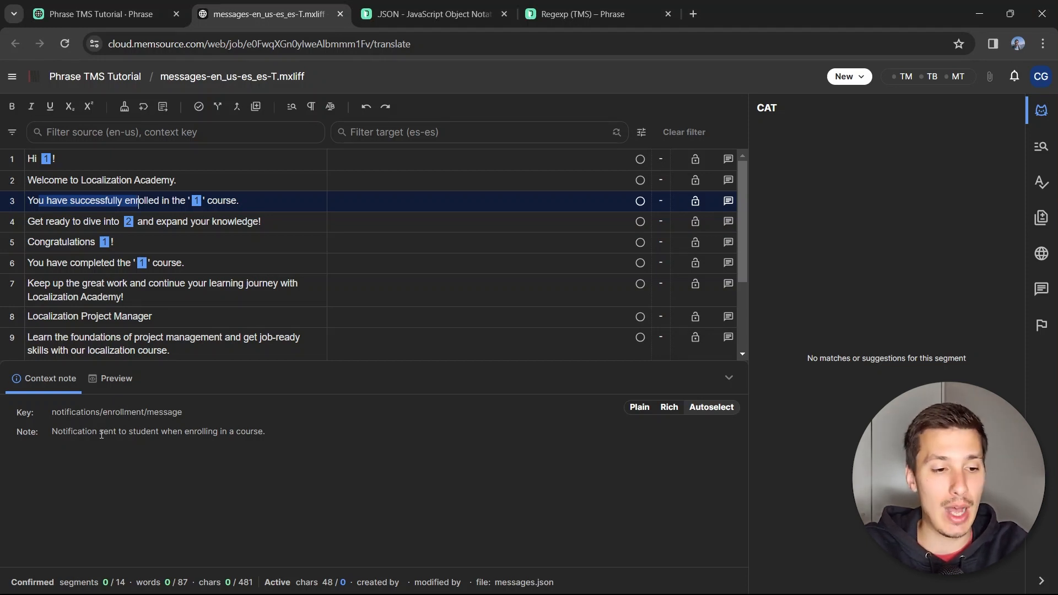
left_click_drag(93, 432, 168, 431)
Step: Display the context note of the "Go from zero to engineering various types of projects." segment and locate that sentence in messages.json
scroll(157, 279, "down", 3)
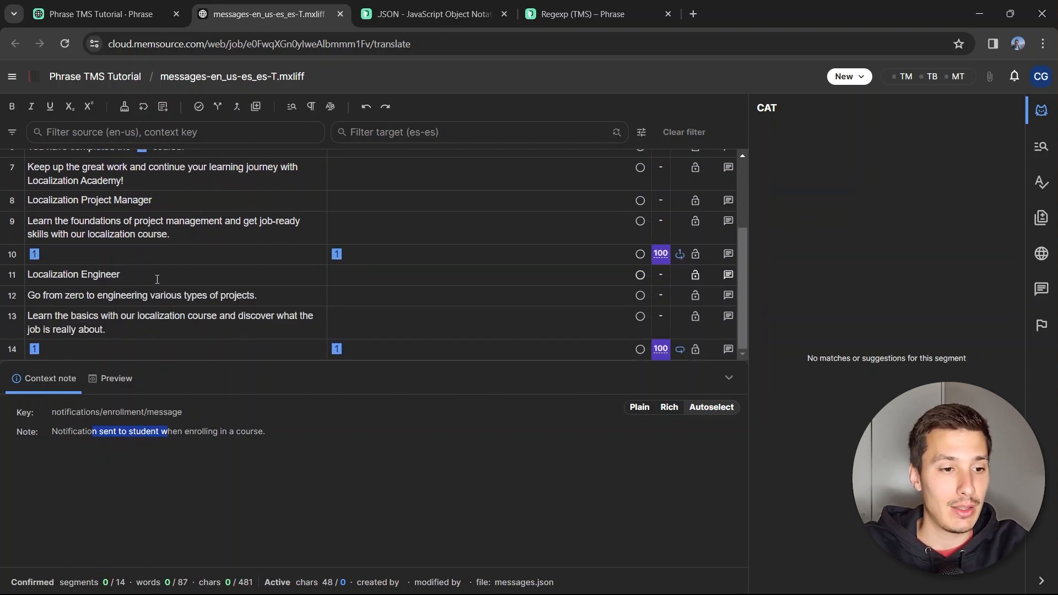
left_click(266, 298)
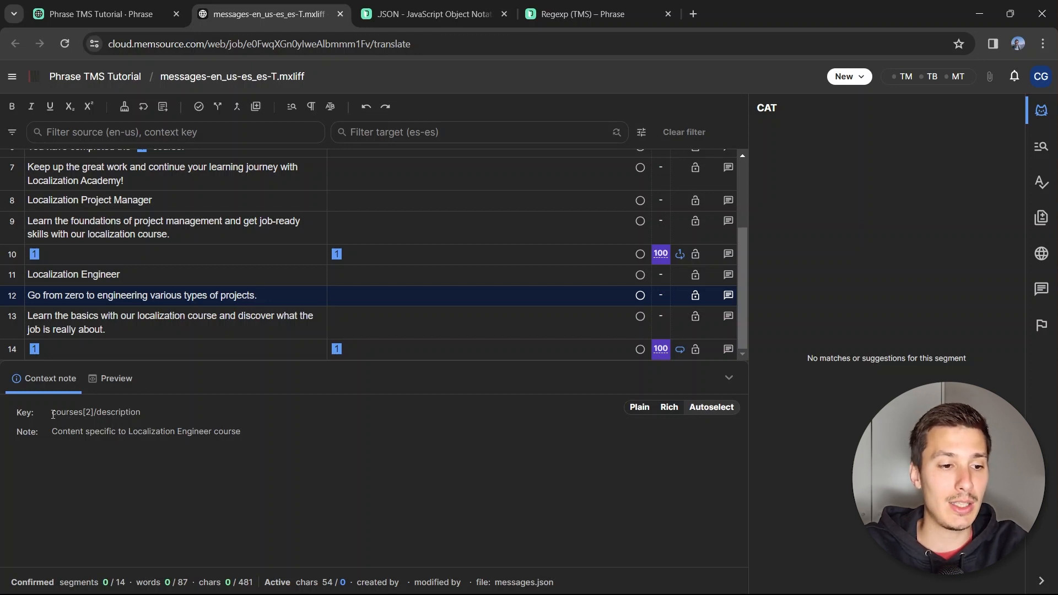
key("alt+Tab")
scroll(238, 324, "down", 7)
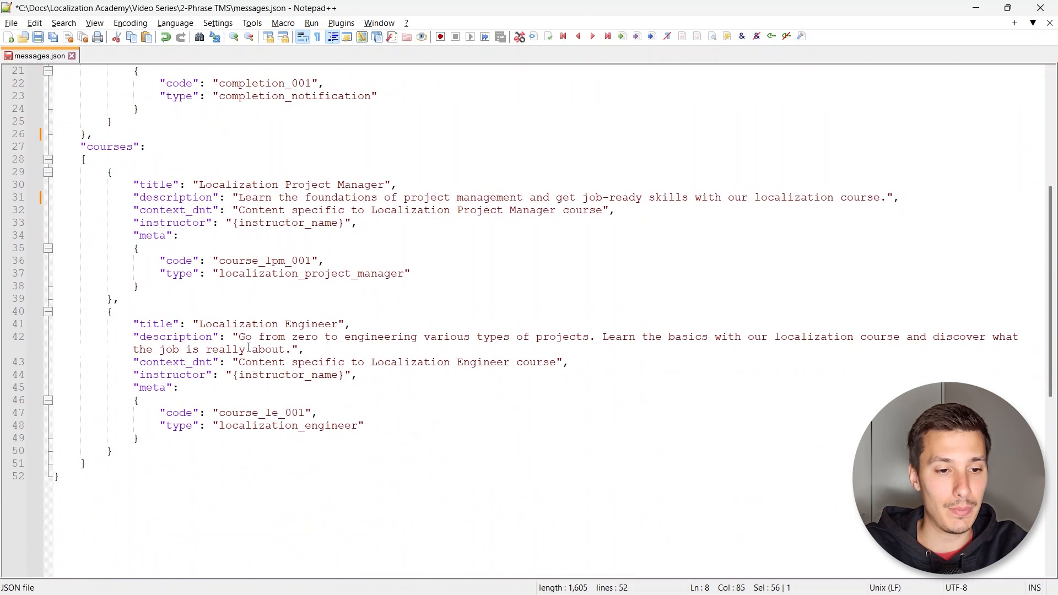
left_click_drag(238, 336, 596, 337)
key("alt+Tab")
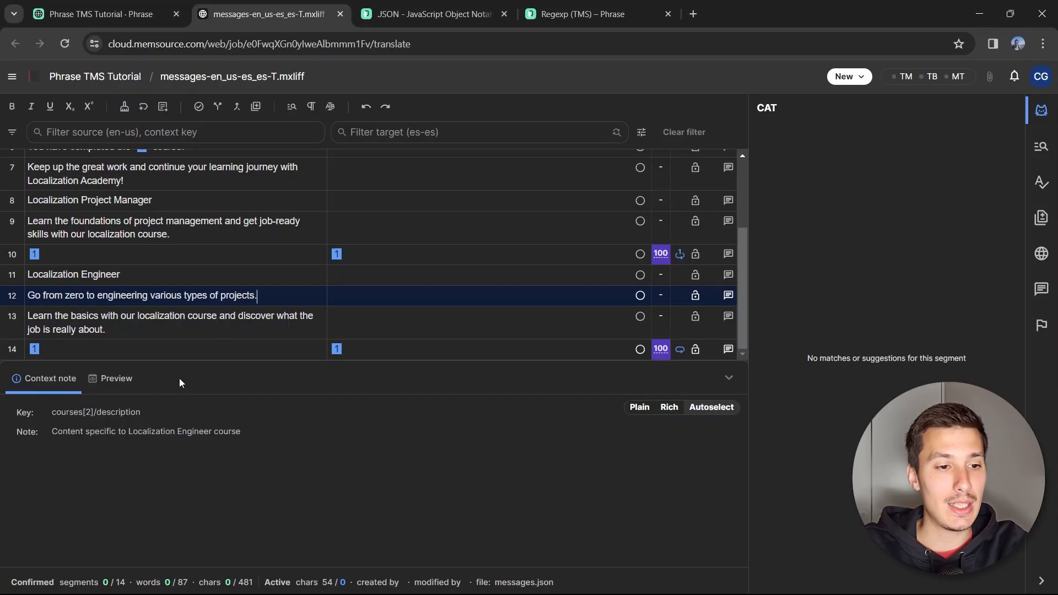
Step: Examine the courses array in messages.json, highlighting the Localization Project Manager object and the Localization Engineer object in turn
key("alt+Tab")
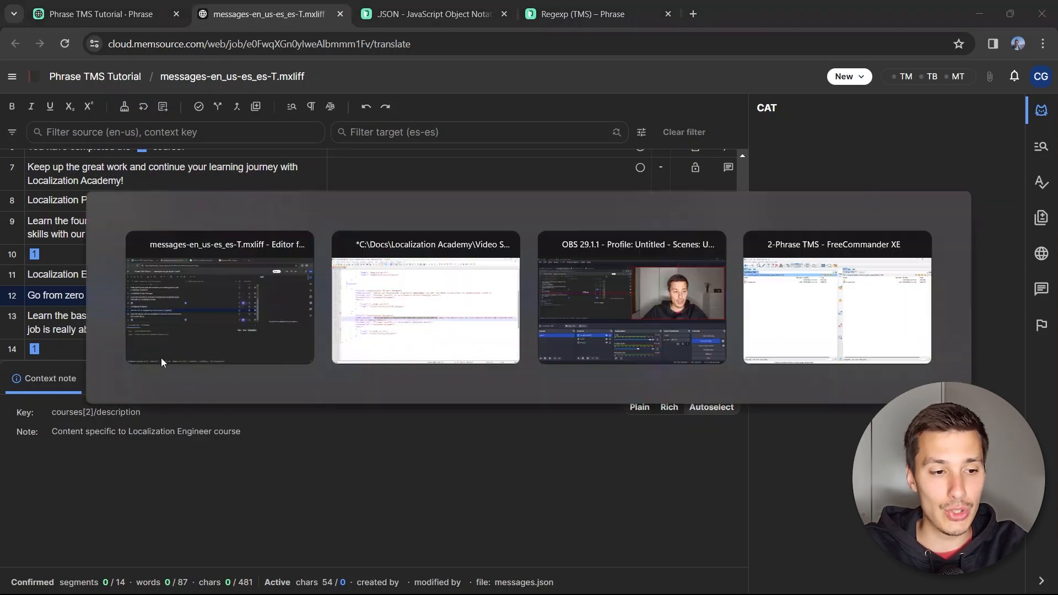
double_click(93, 144)
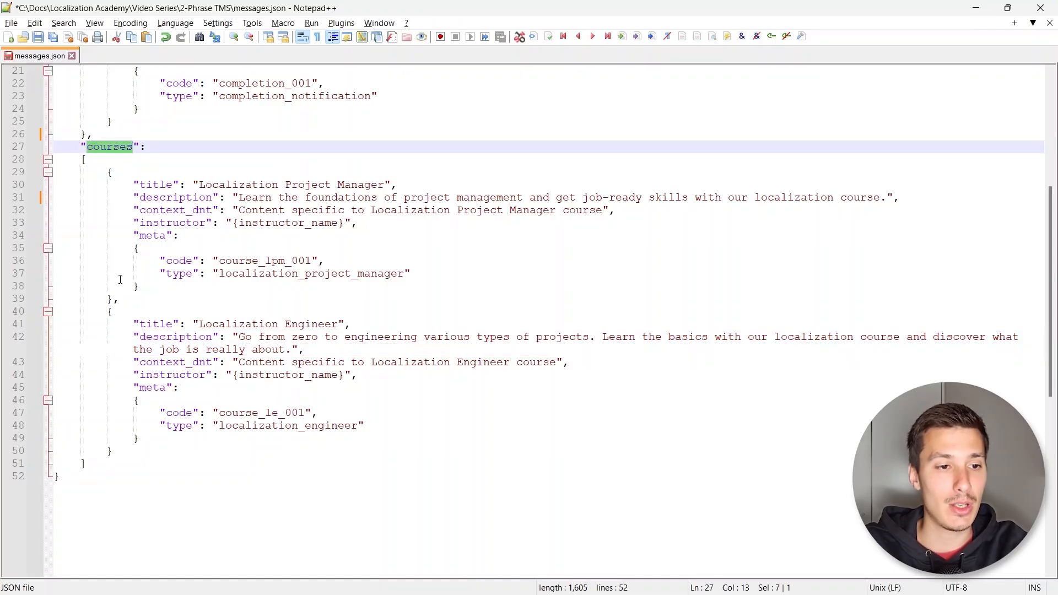
left_click_drag(126, 298, 33, 183)
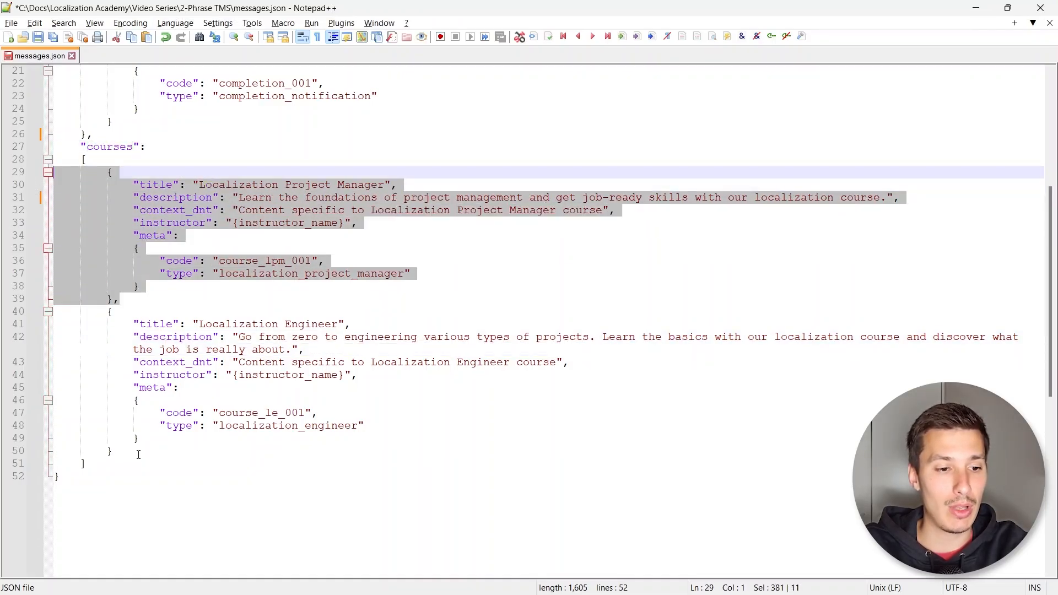
left_click_drag(119, 451, 36, 326)
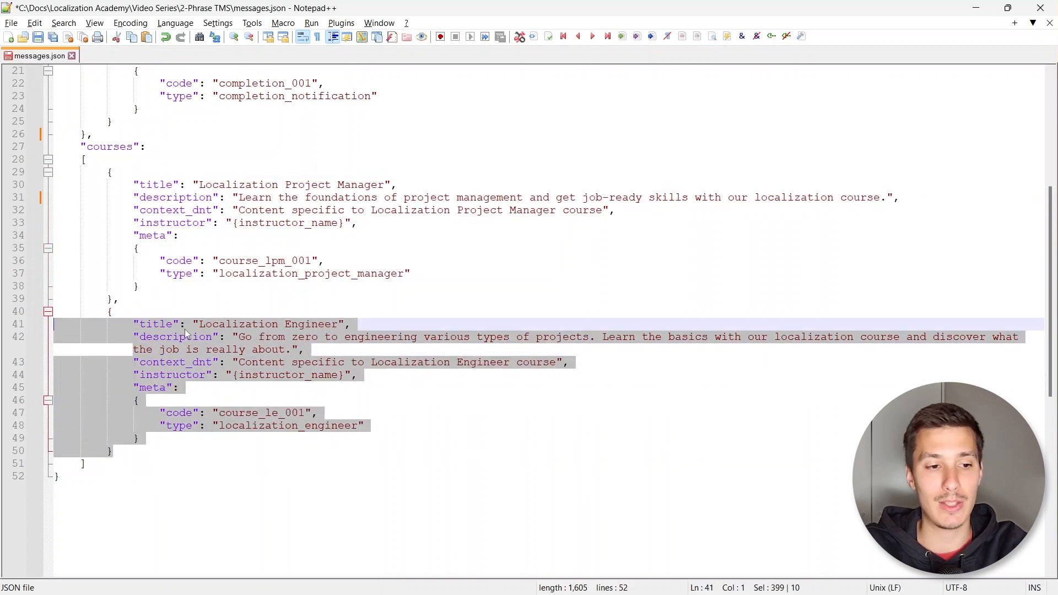
key("alt+Tab")
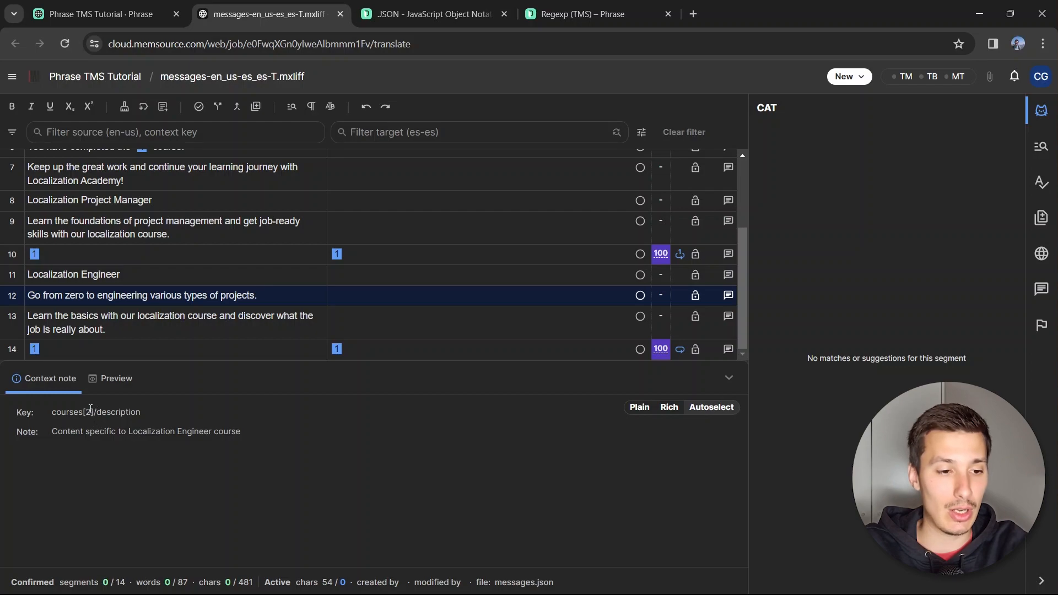
Step: Compare the Localization Engineer description and context_dnt value in messages.json with the segment's note in the Phrase editor
key("alt+Tab")
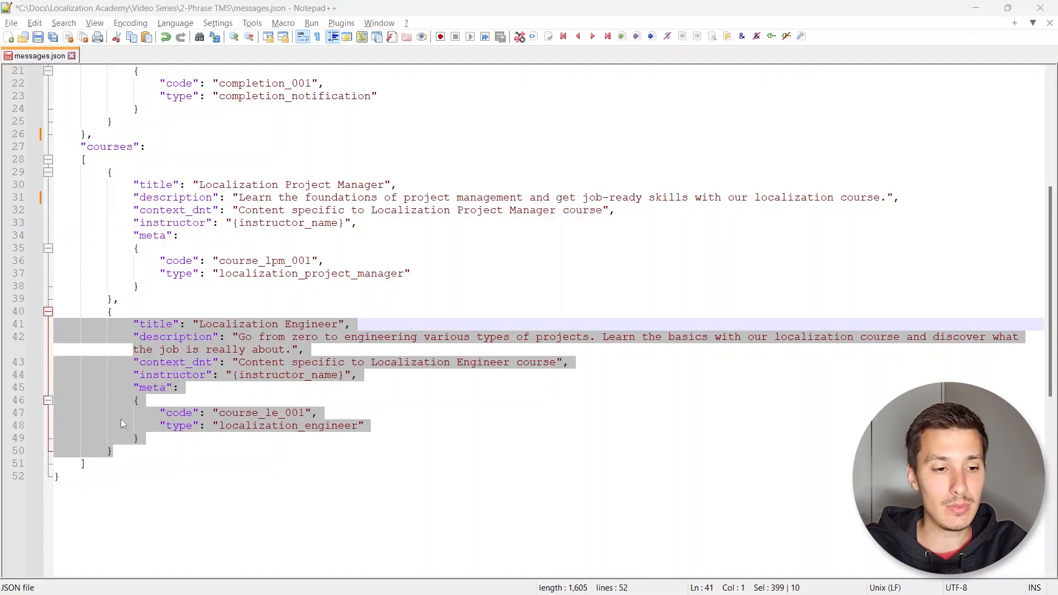
double_click(175, 337)
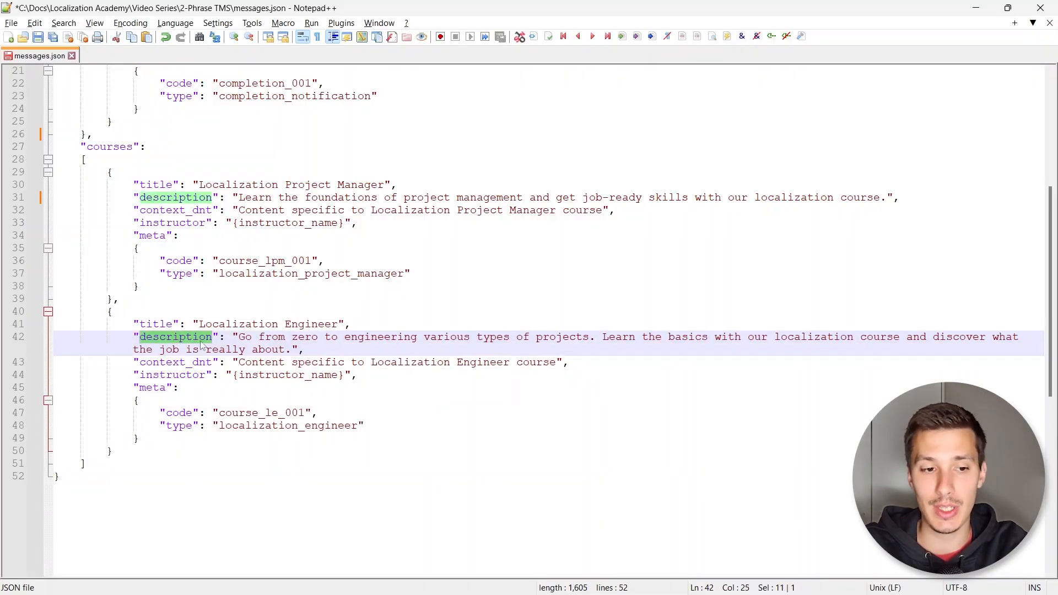
left_click_drag(238, 337, 589, 337)
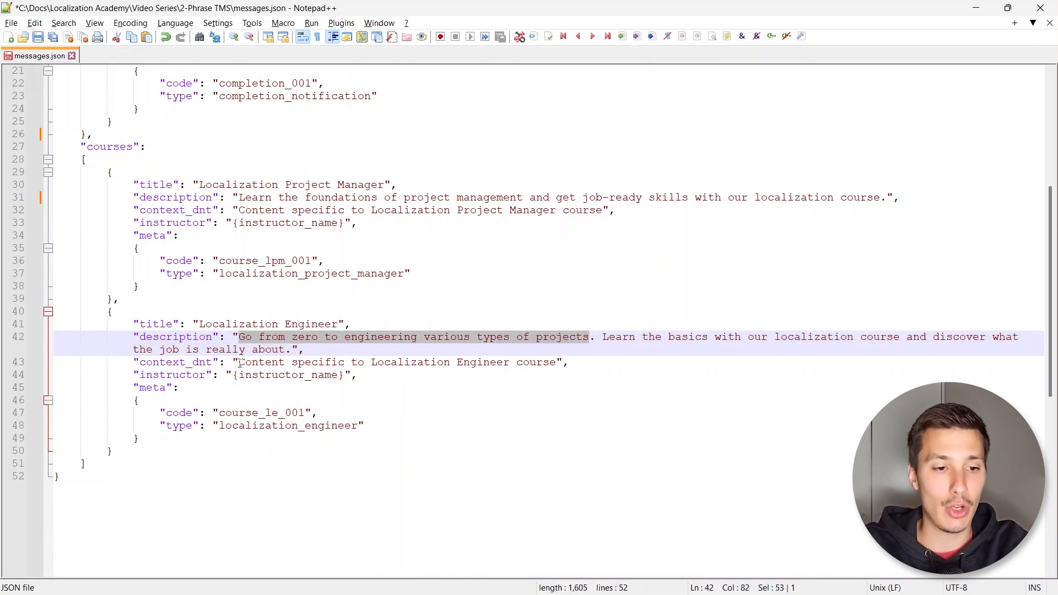
left_click_drag(239, 363, 555, 363)
key("alt+Tab")
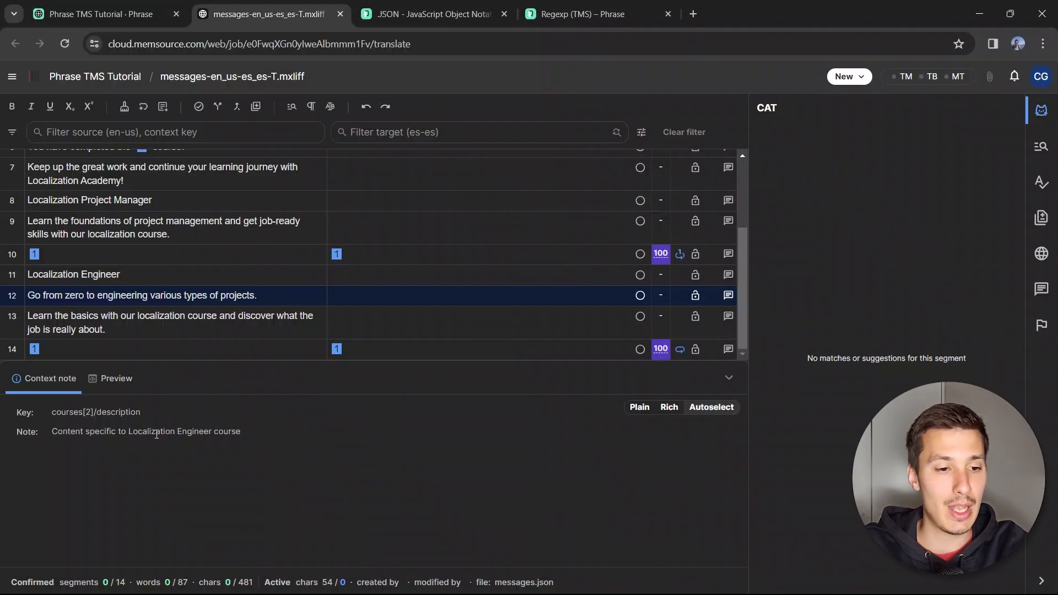
left_click_drag(52, 431, 243, 437)
left_click(237, 433)
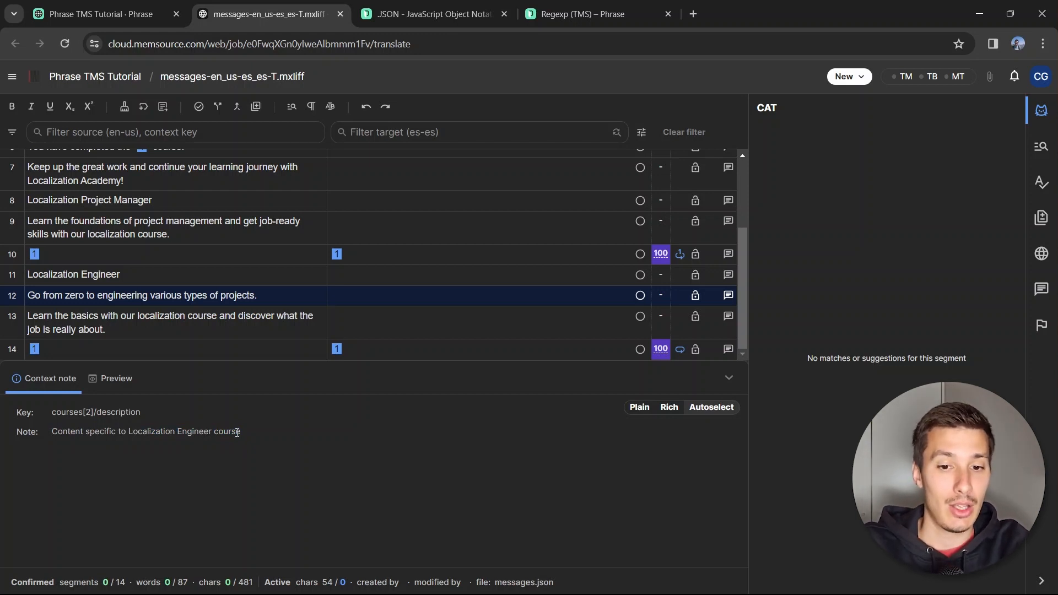
Step: Open the document preview from the first segments and examine the enrollment notification's excluded code, type and context_dnt keys
scroll(216, 288, "up", 3)
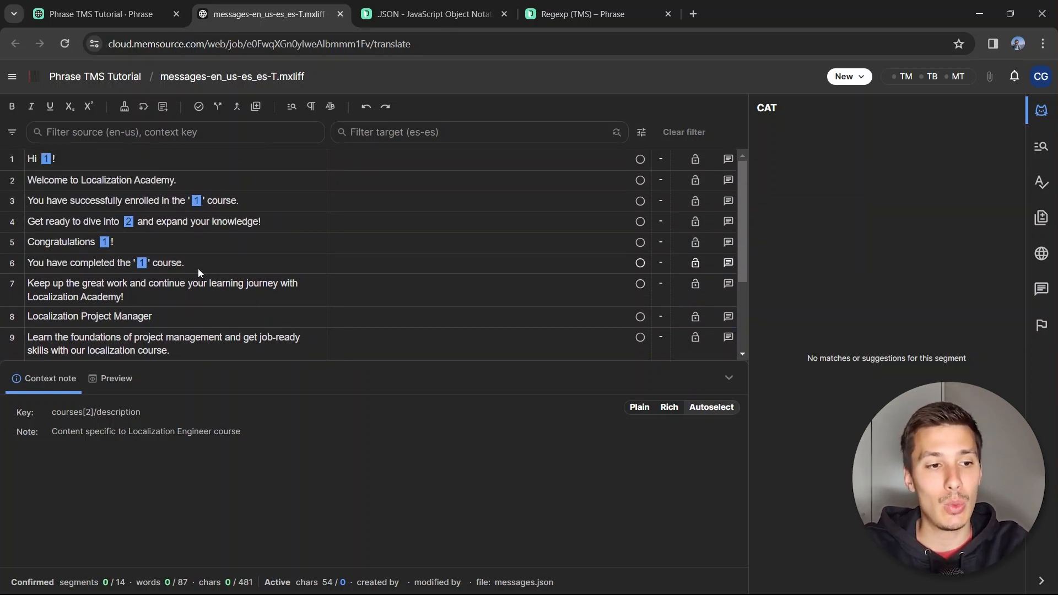
mouse_move(45, 160)
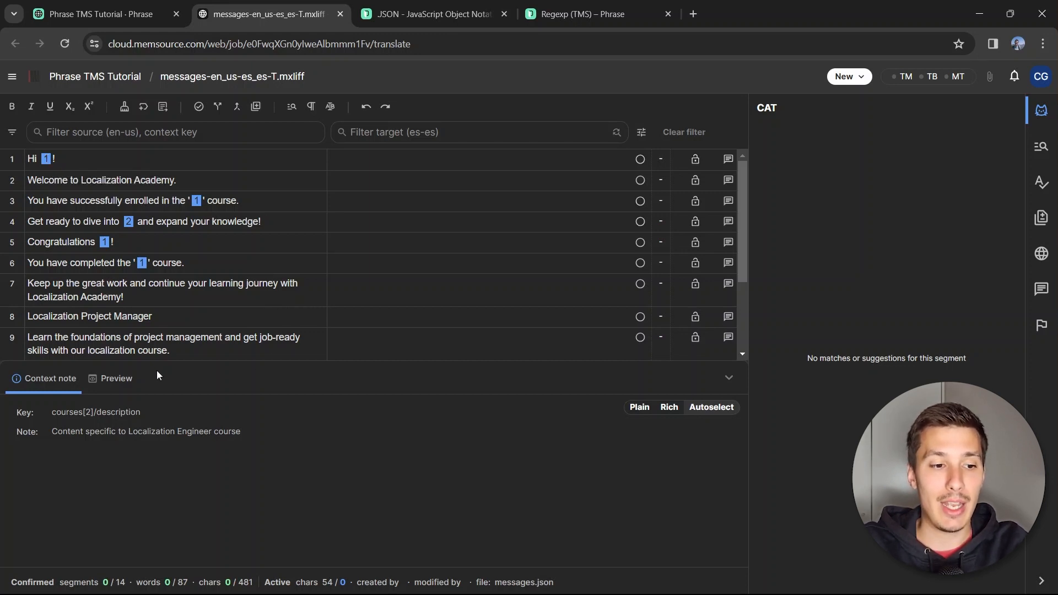
left_click(116, 378)
scroll(161, 446, "down", 3)
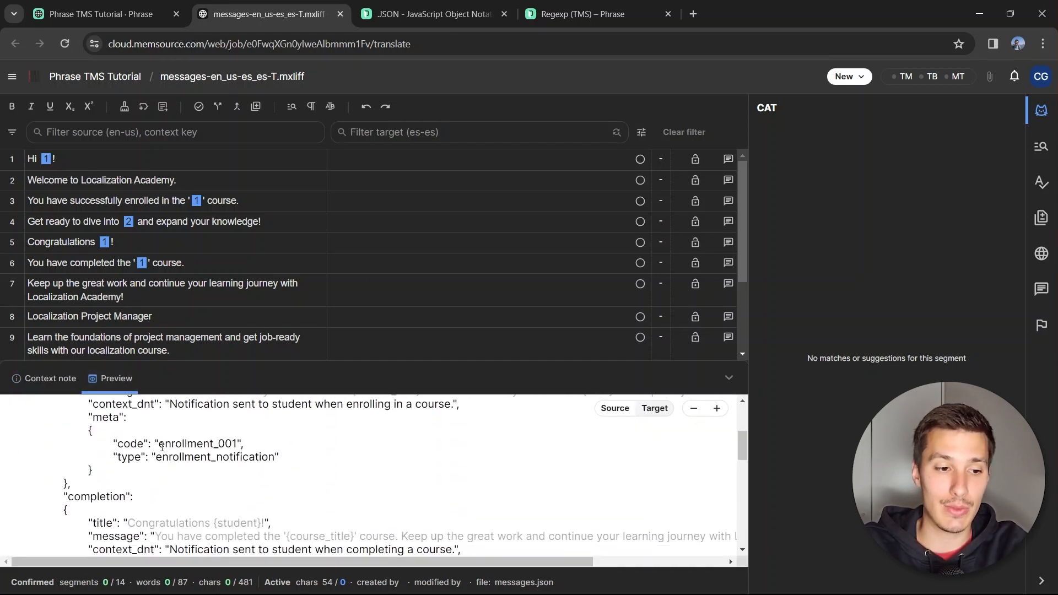
left_click_drag(159, 444, 237, 444)
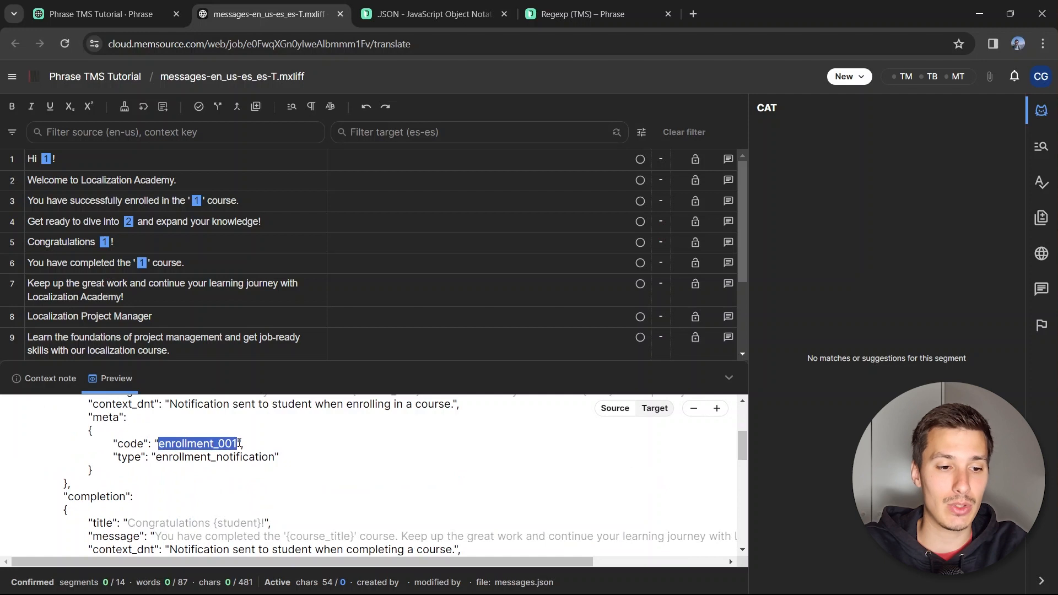
double_click(131, 443)
left_click(125, 457)
double_click(125, 405)
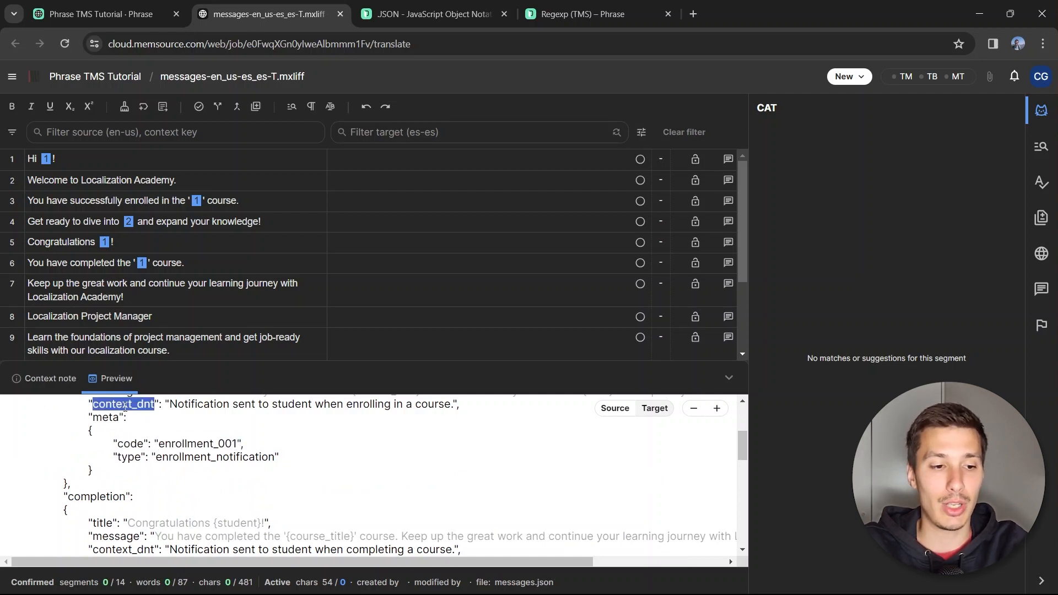
left_click(187, 439)
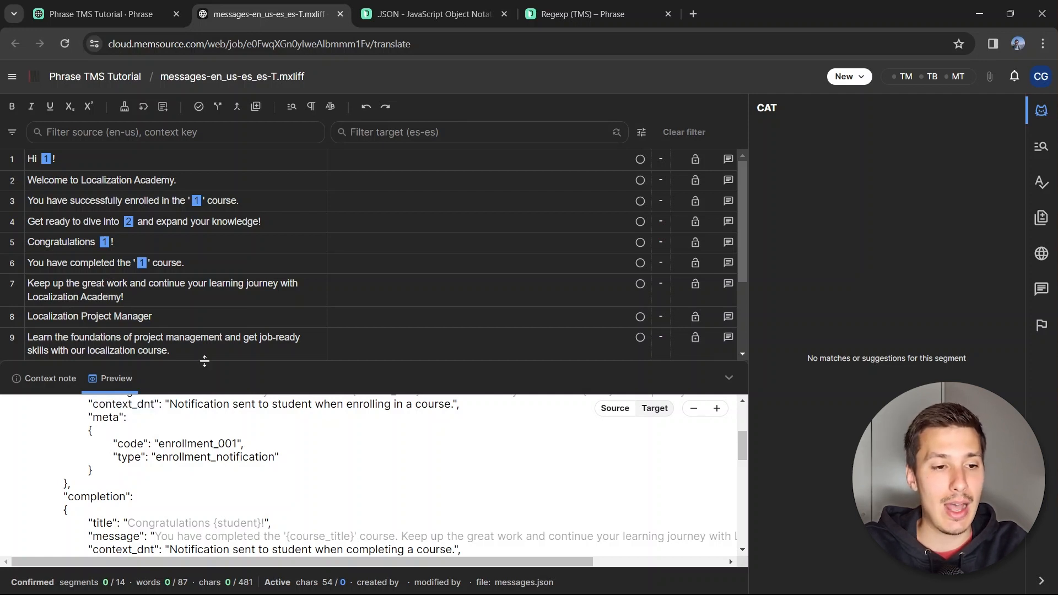
Step: Highlight the enrollment context_dnt text, "Notification sent to student when enrolling in a course.", in the preview
scroll(166, 430, "up", 2)
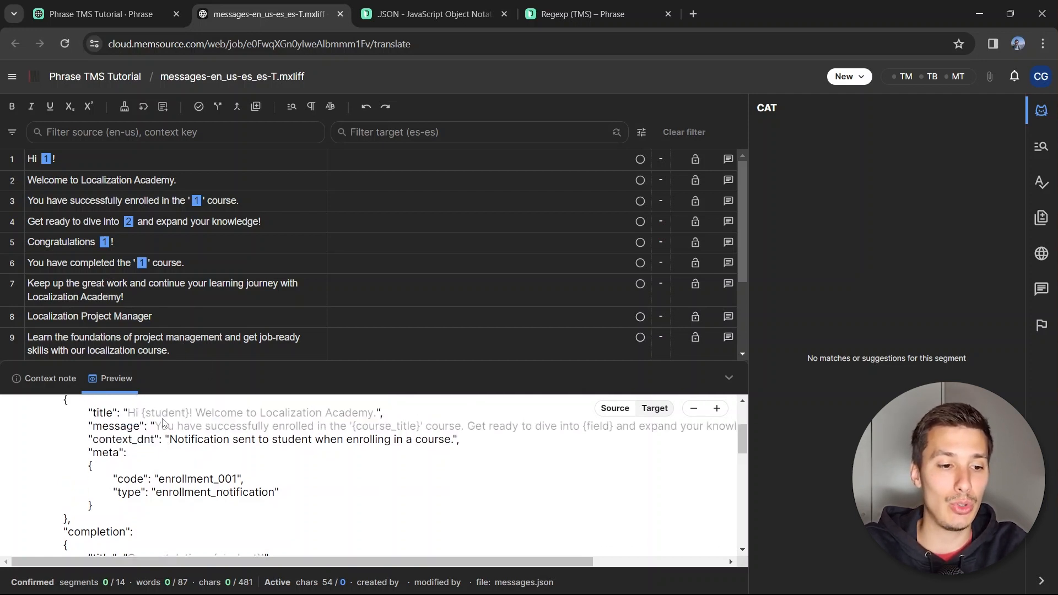
left_click_drag(170, 473, 452, 471)
left_click(455, 473)
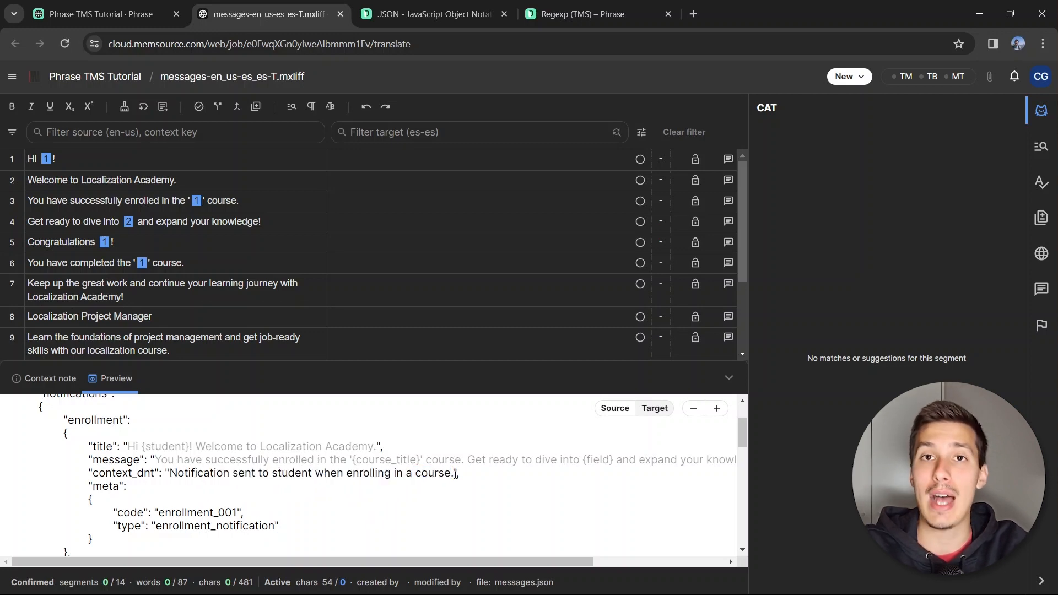